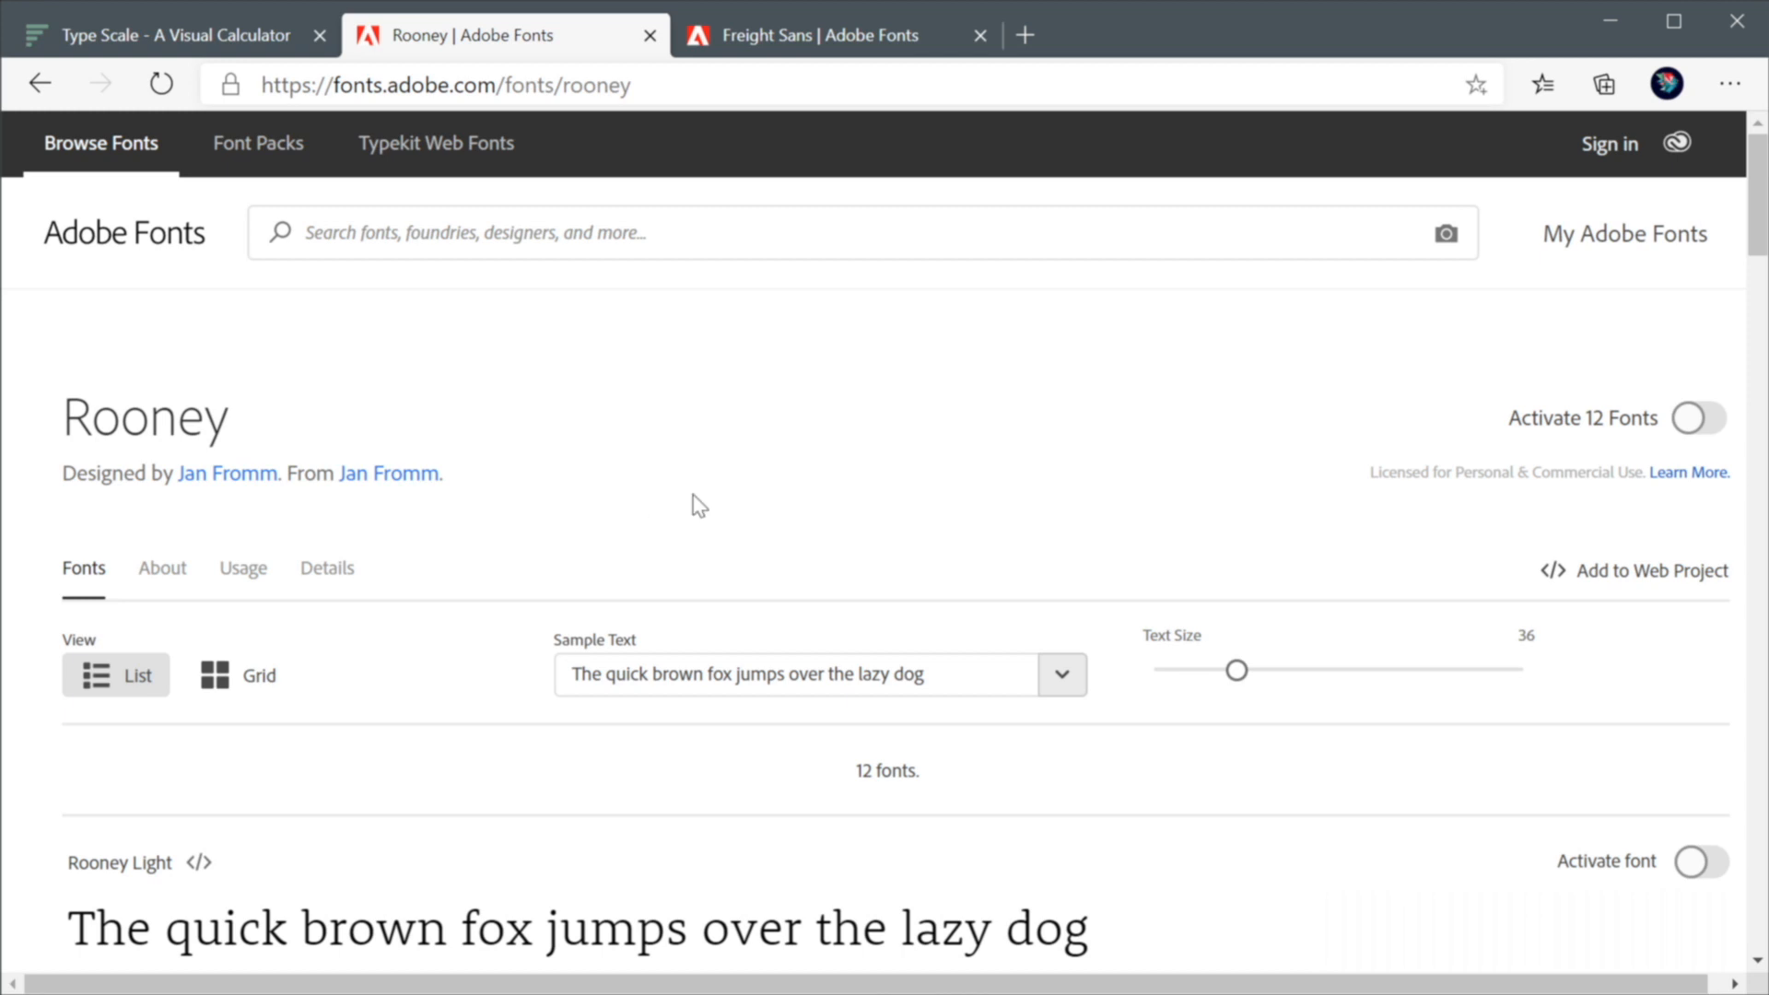
Step: Examine the Rooney type family's styles on its Adobe Fonts page, focusing on the Rooney Medium sample line
{"action": "left_click_drag", "start_coordinate": [62, 419], "coordinate": [230, 419]}
{"action": "left_click", "coordinate": [462, 433]}
{"action": "scroll", "coordinate": [728, 455], "scroll_direction": "down", "scroll_amount": 1}
{"action": "scroll", "coordinate": [728, 455], "scroll_direction": "down", "scroll_amount": 10}
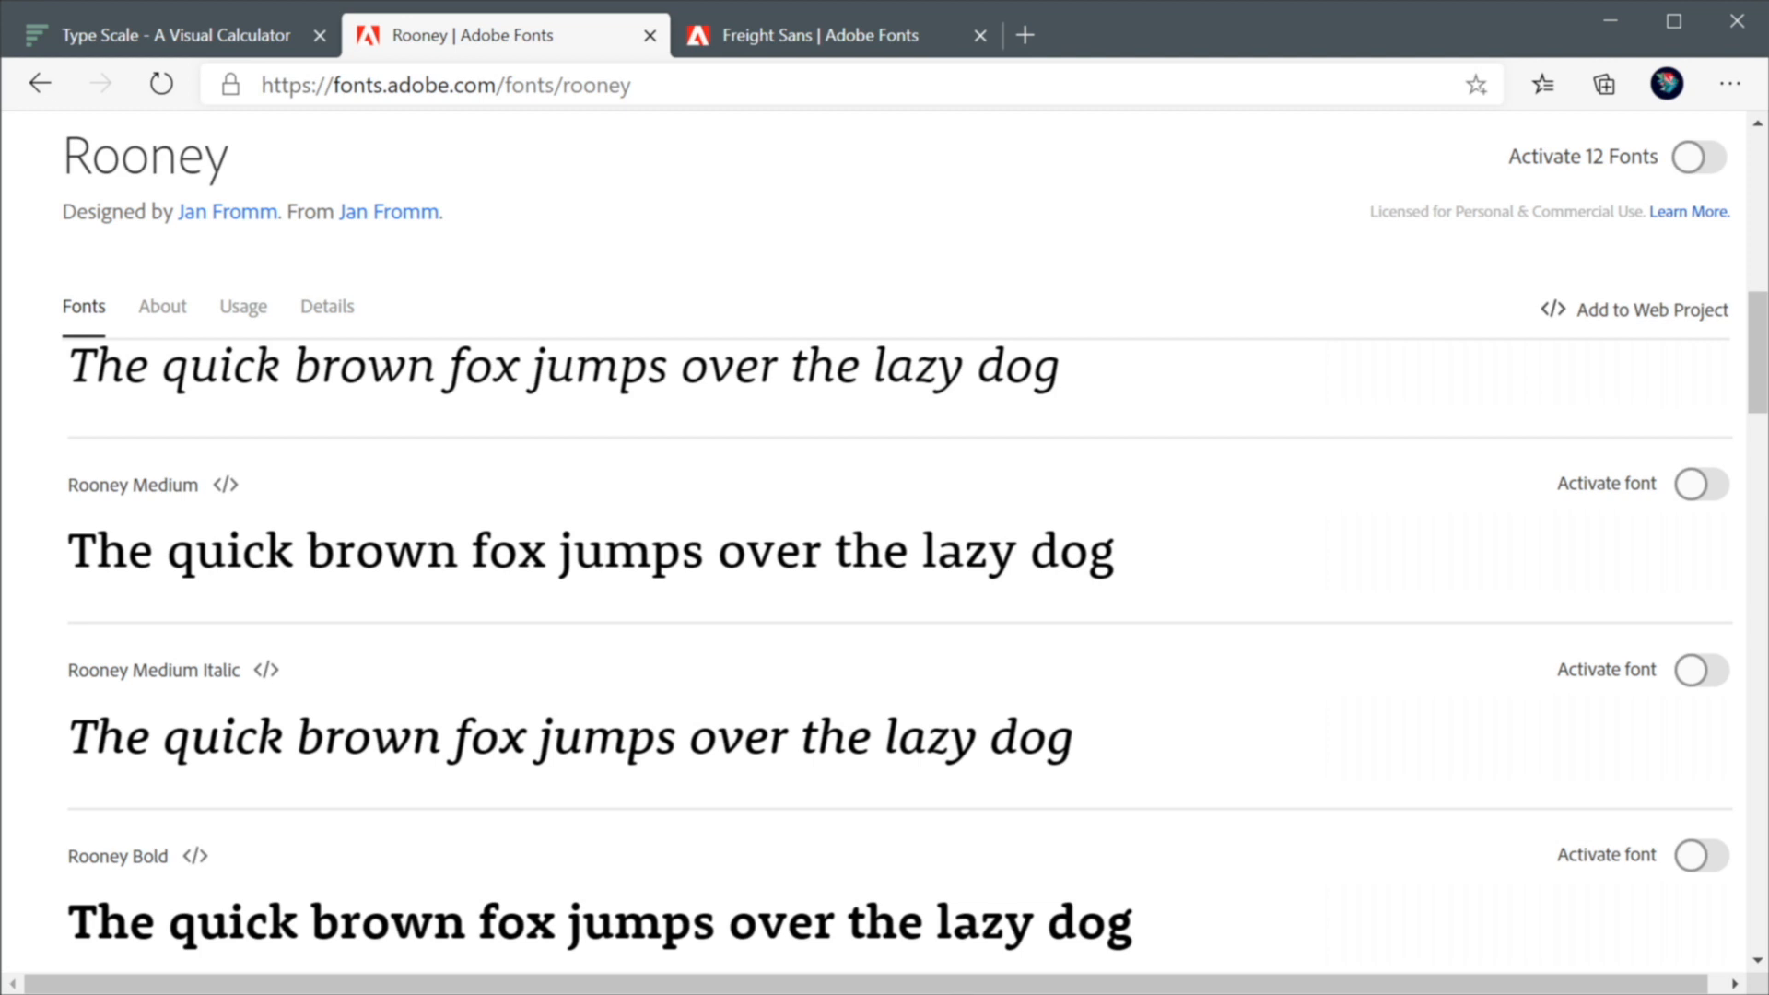
{"action": "left_click_drag", "start_coordinate": [96, 550], "coordinate": [938, 550]}
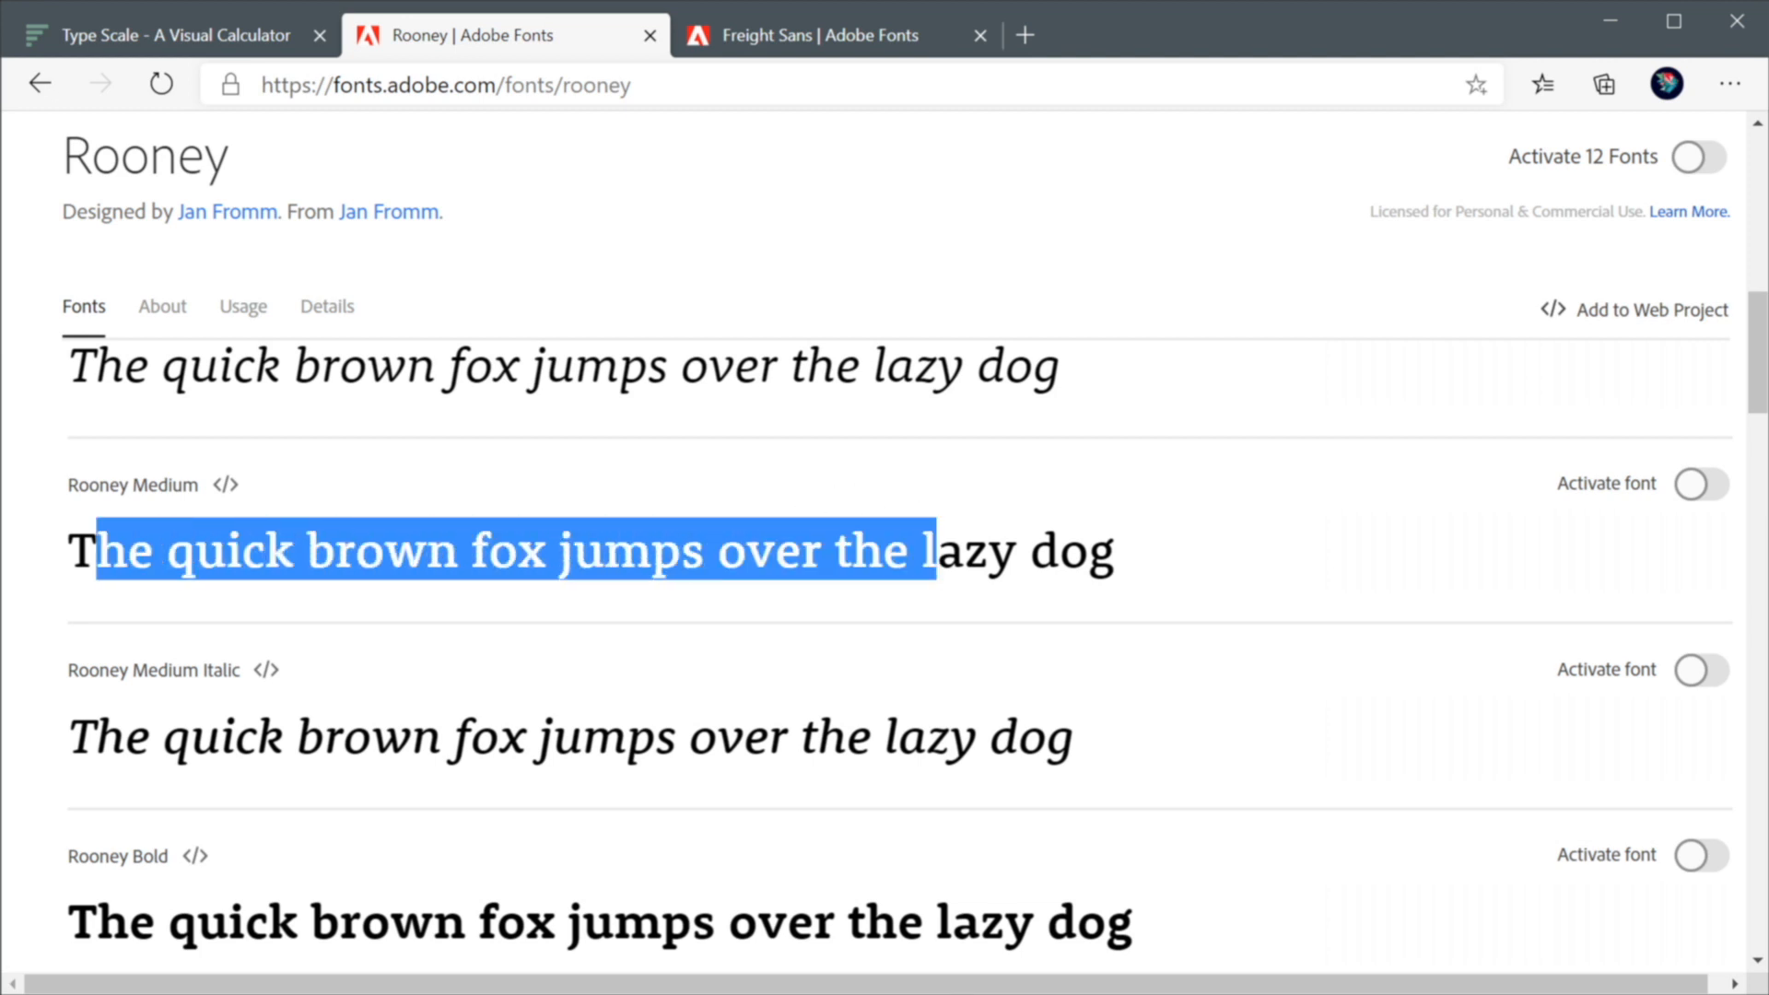
{"action": "left_click", "coordinate": [937, 550]}
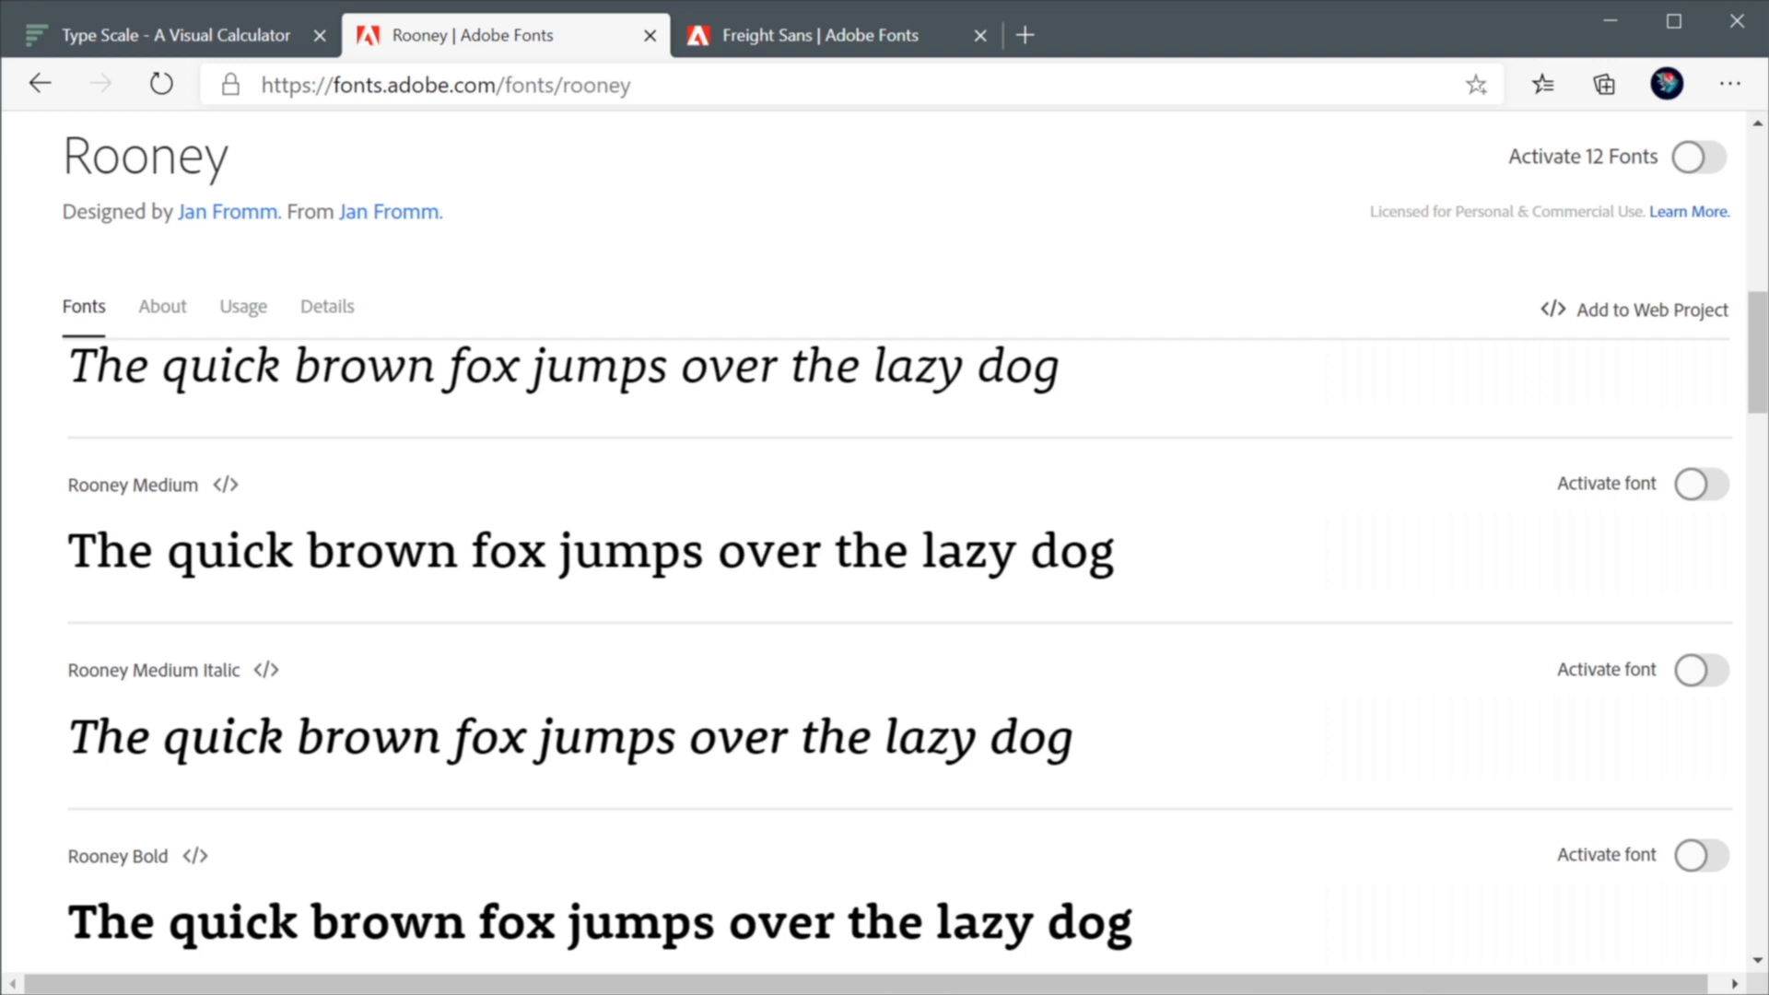
{"action": "left_click_drag", "start_coordinate": [241, 550], "coordinate": [967, 553]}
{"action": "left_click", "coordinate": [958, 621]}
Step: Open the Freight Sans page on Adobe Fonts and look through its sample styles
{"action": "left_click", "coordinate": [795, 41]}
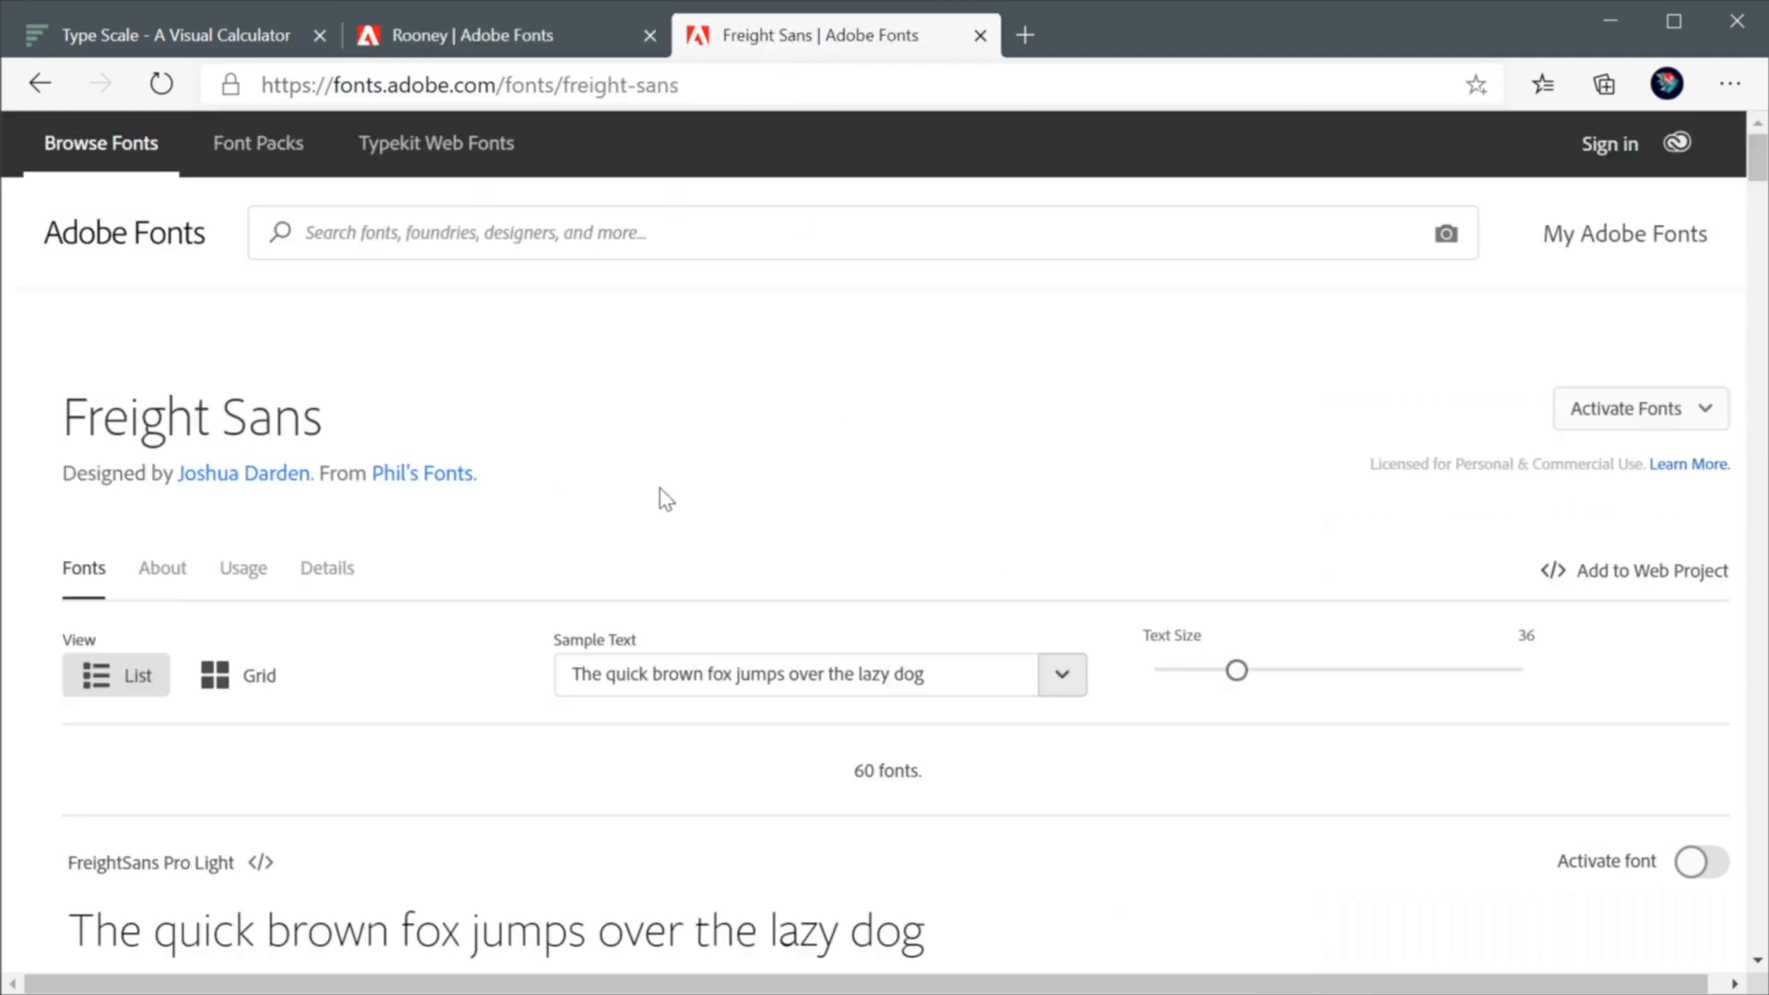
{"action": "scroll", "coordinate": [664, 498], "scroll_direction": "down", "scroll_amount": 10}
{"action": "scroll", "coordinate": [662, 503], "scroll_direction": "up", "scroll_amount": 5}
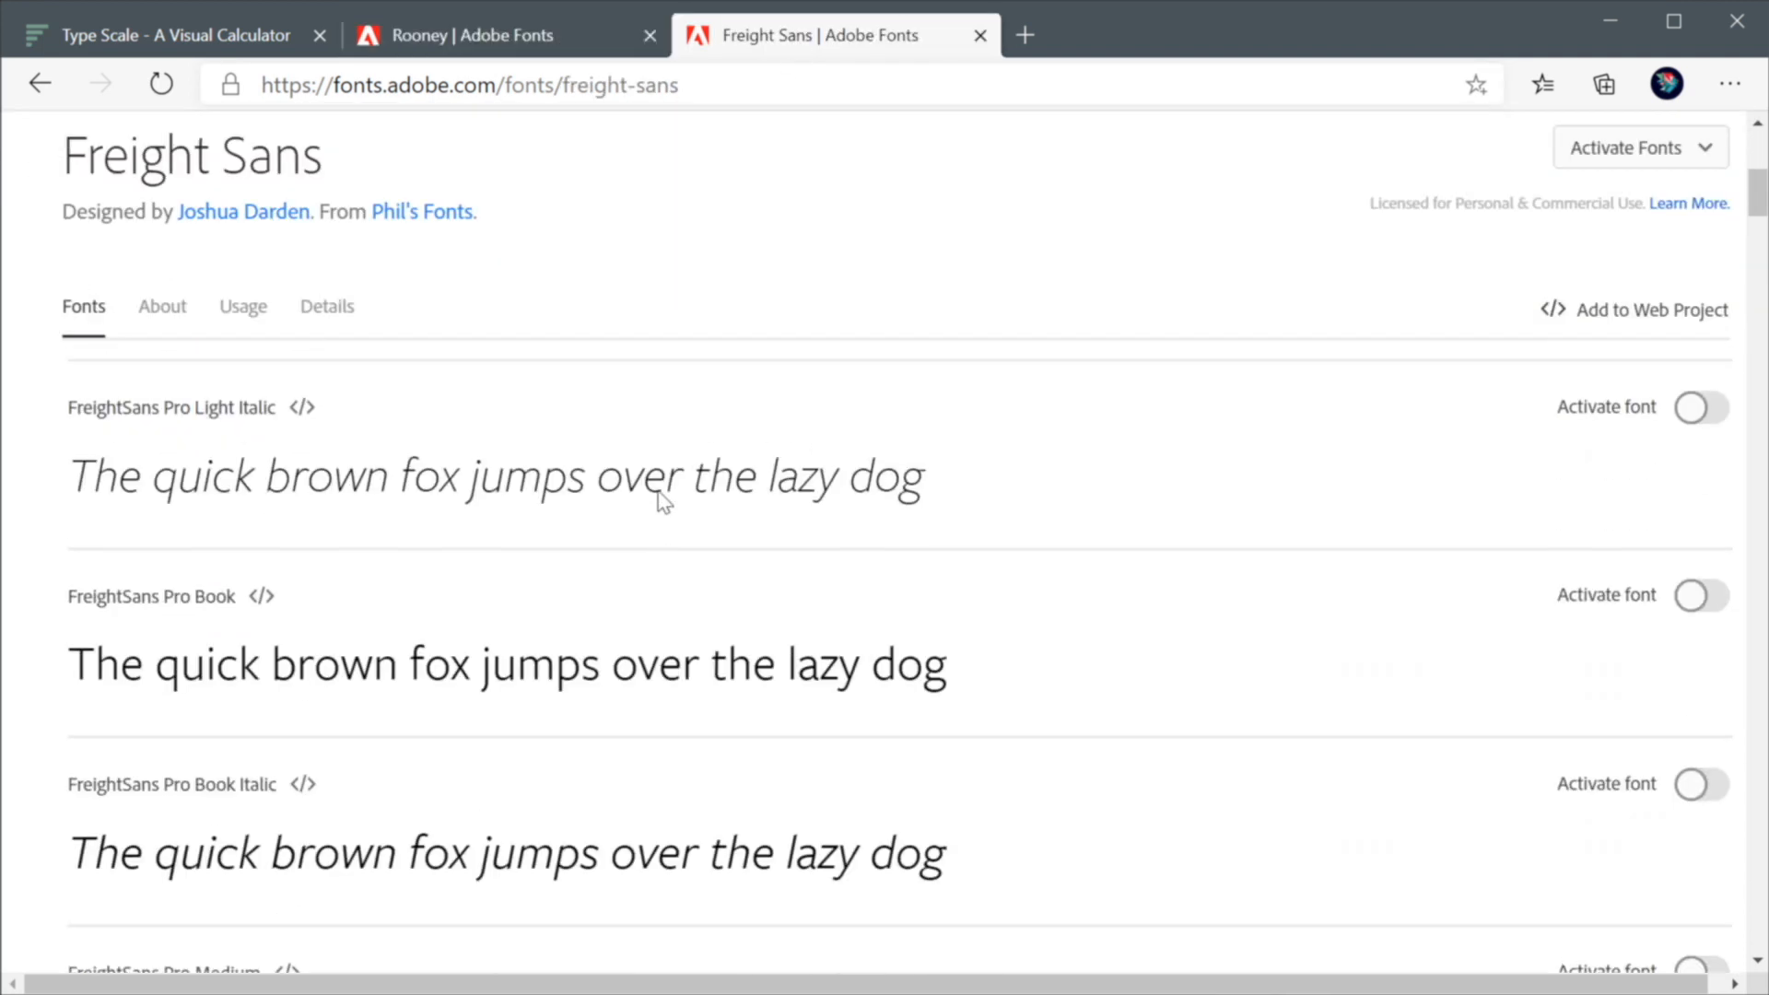
{"action": "scroll", "coordinate": [662, 502], "scroll_direction": "up", "scroll_amount": 1}
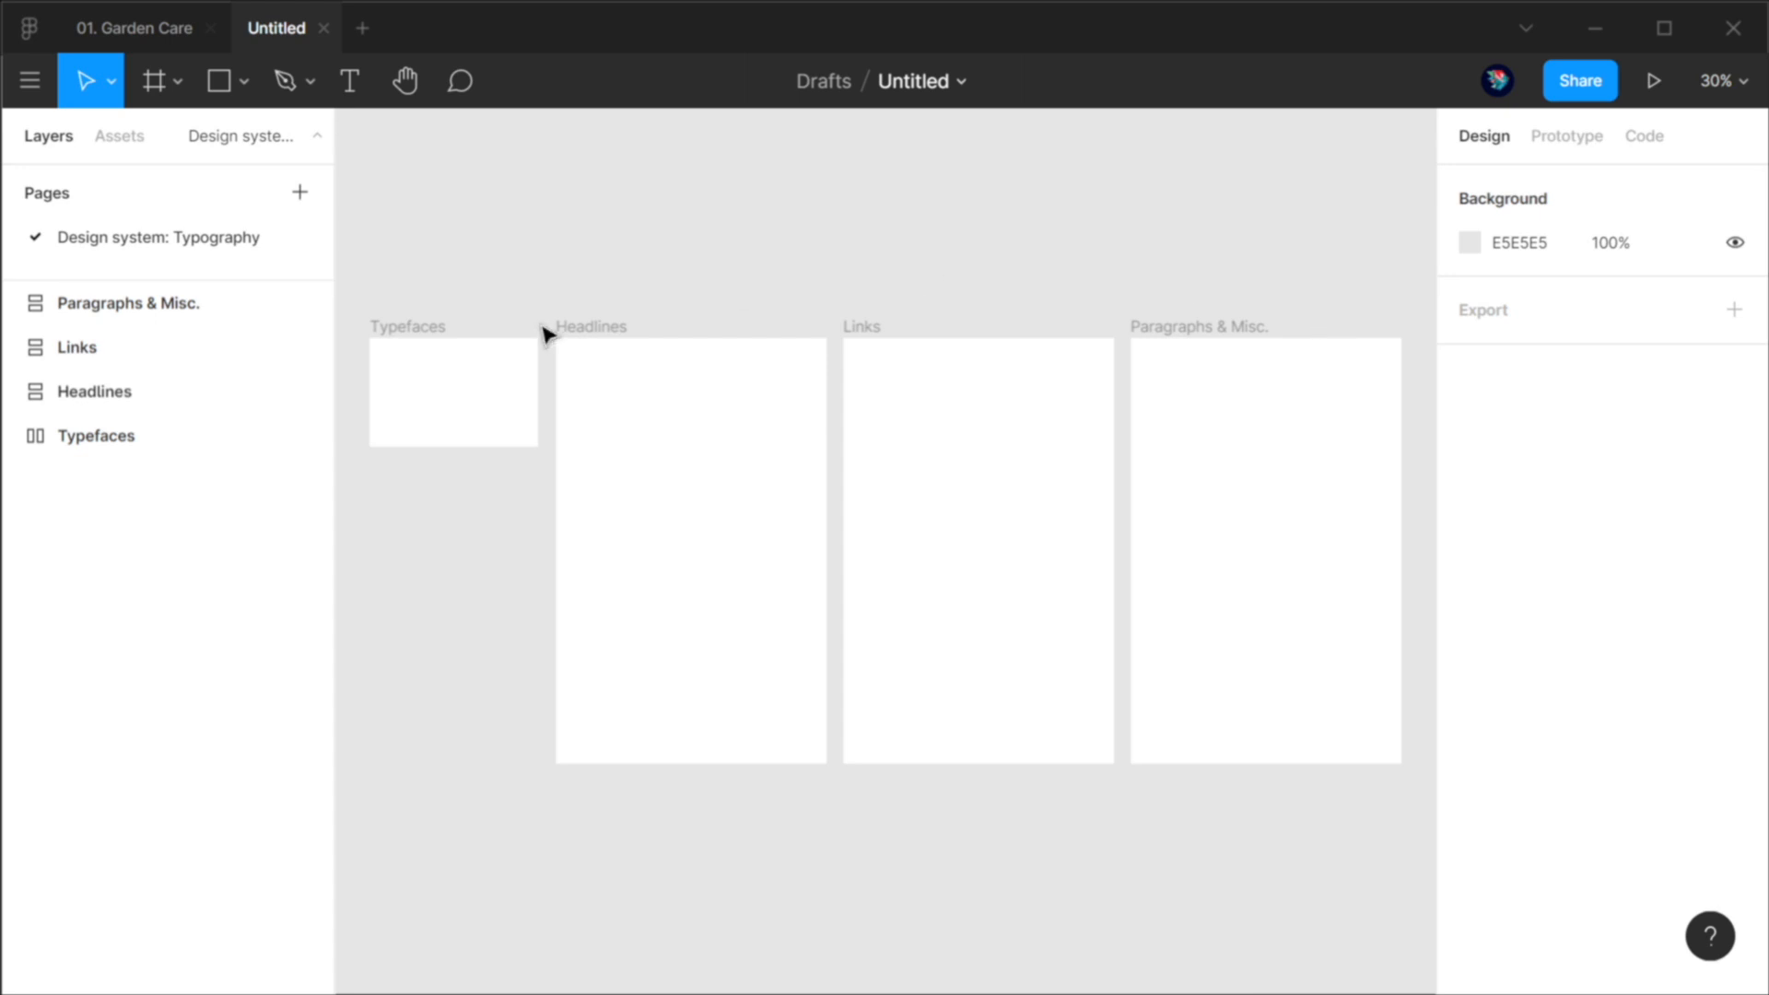
Step: Switch to Figma and add the text "Ag" inside the Typefaces frame
{"action": "left_click", "coordinate": [413, 329]}
{"action": "key", "text": "shift+2"}
{"action": "key", "text": "Escape"}
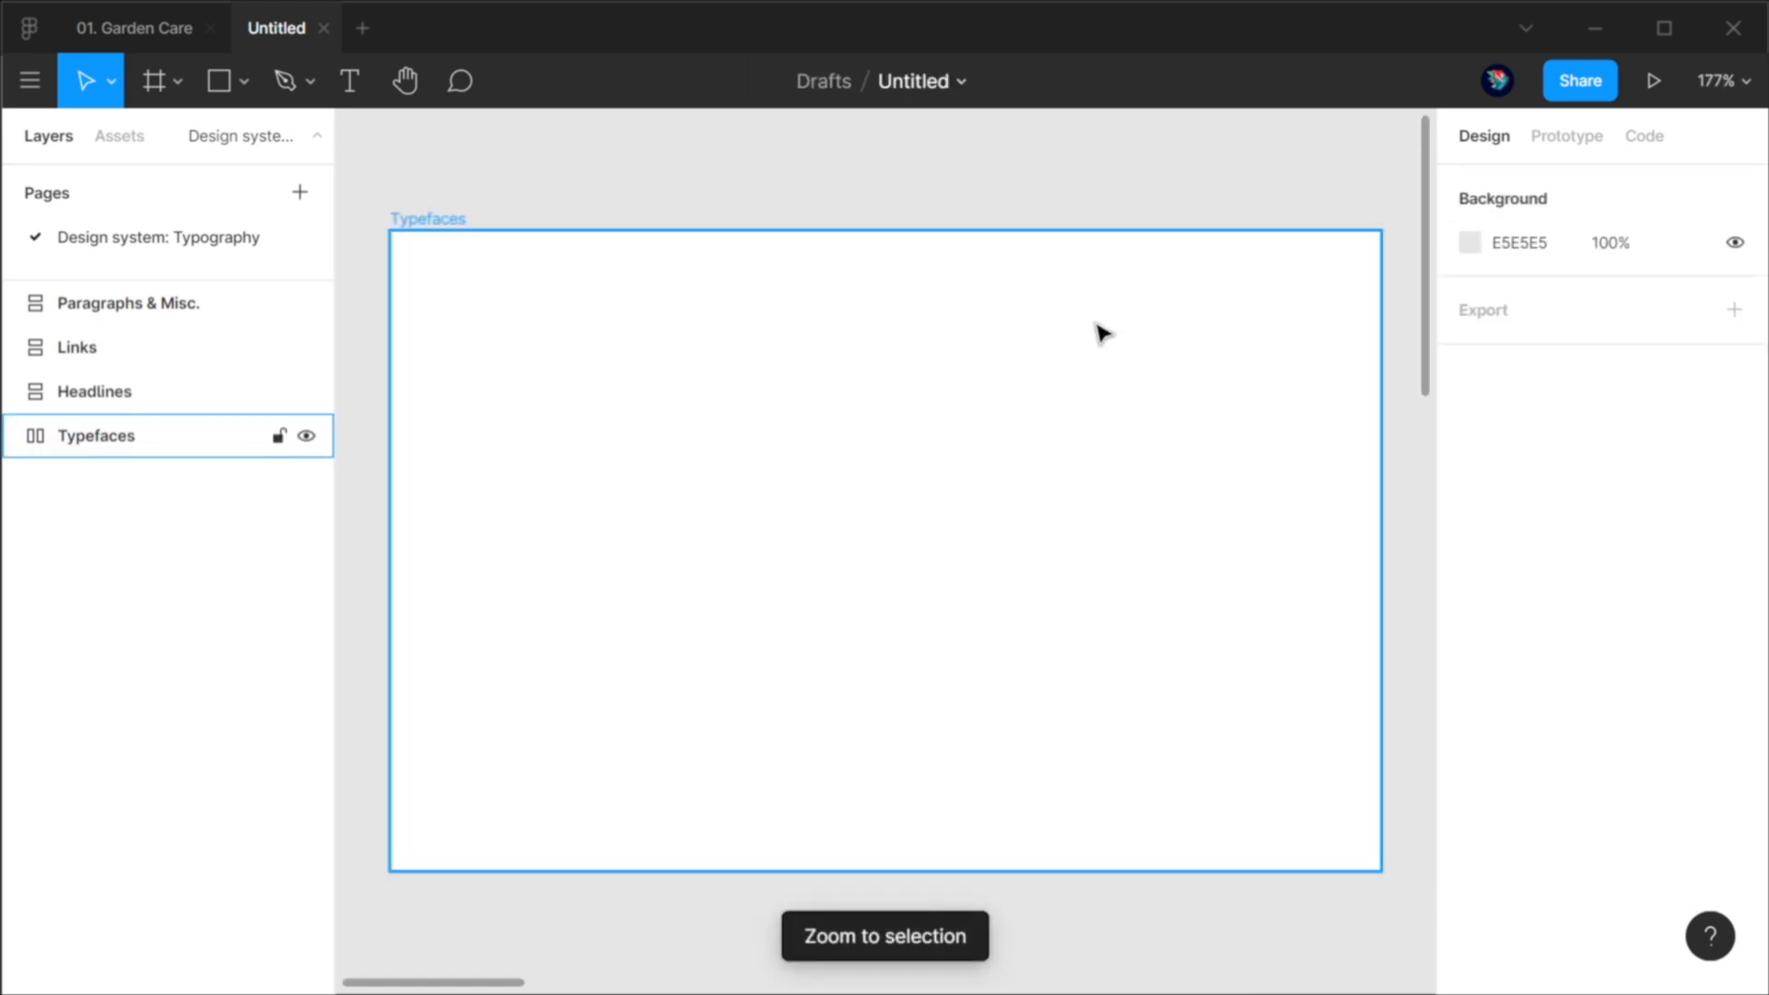
{"action": "key", "text": "t"}
{"action": "left_click", "coordinate": [733, 462]}
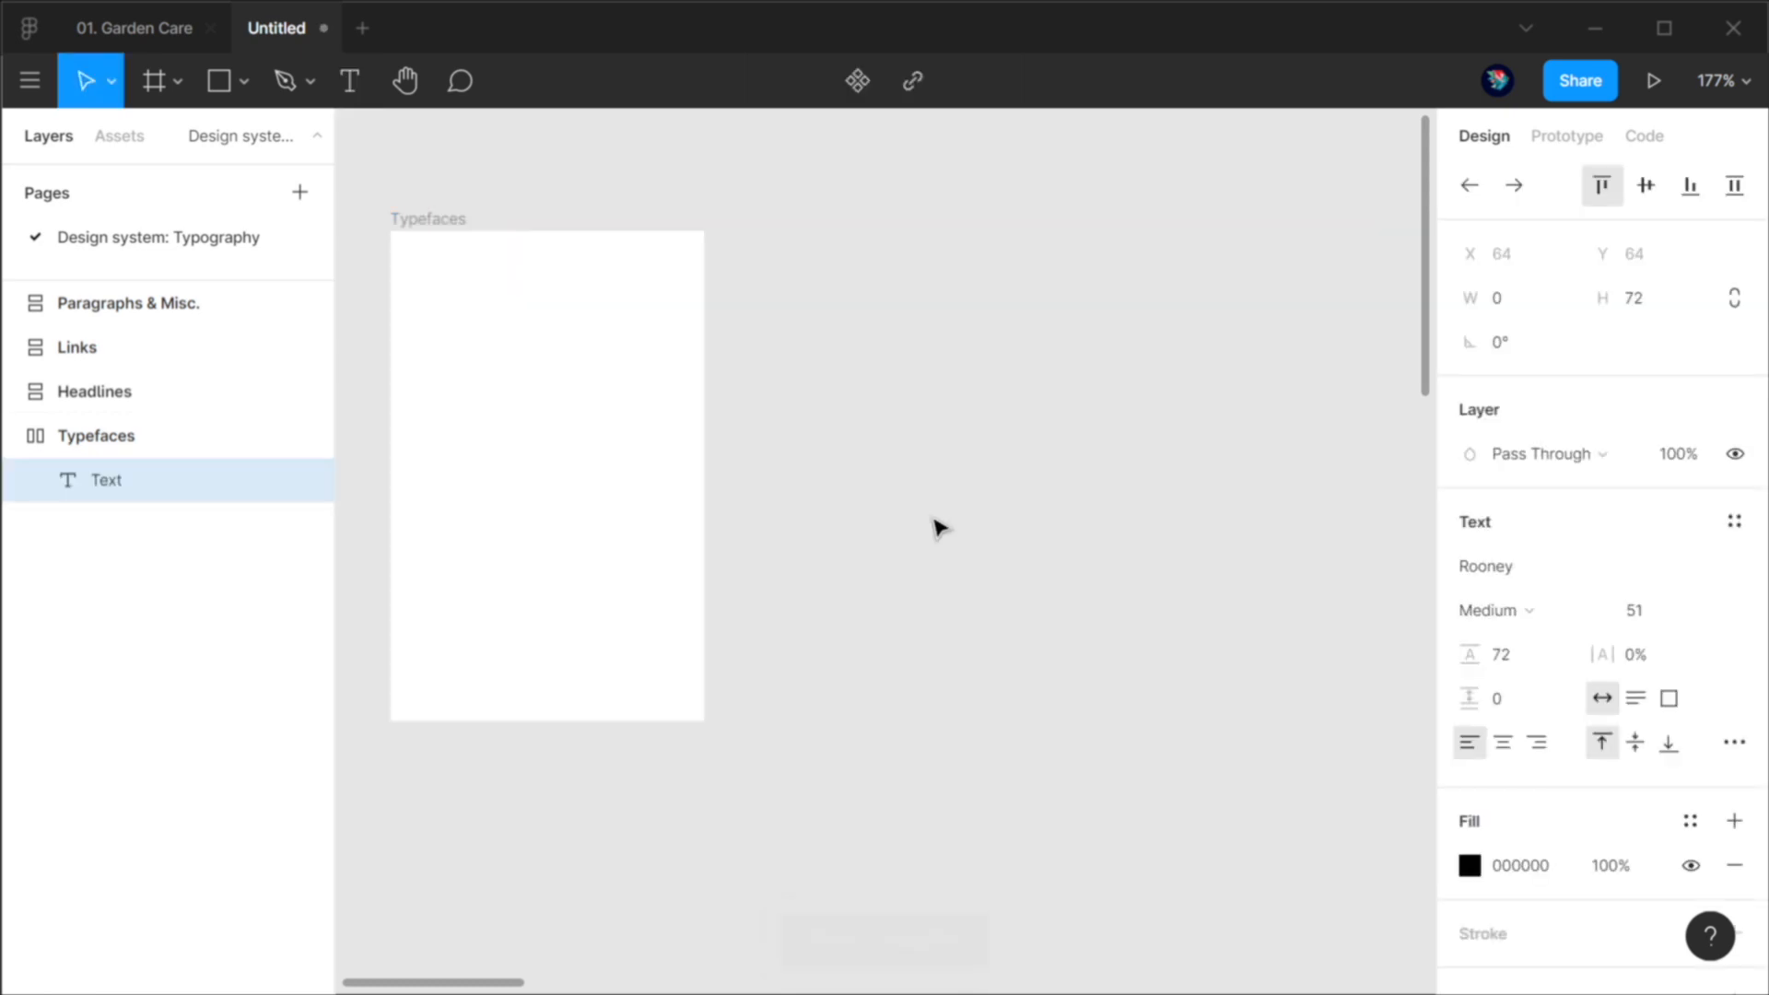
{"action": "type", "text": "Ag"}
{"action": "key", "text": "Escape"}
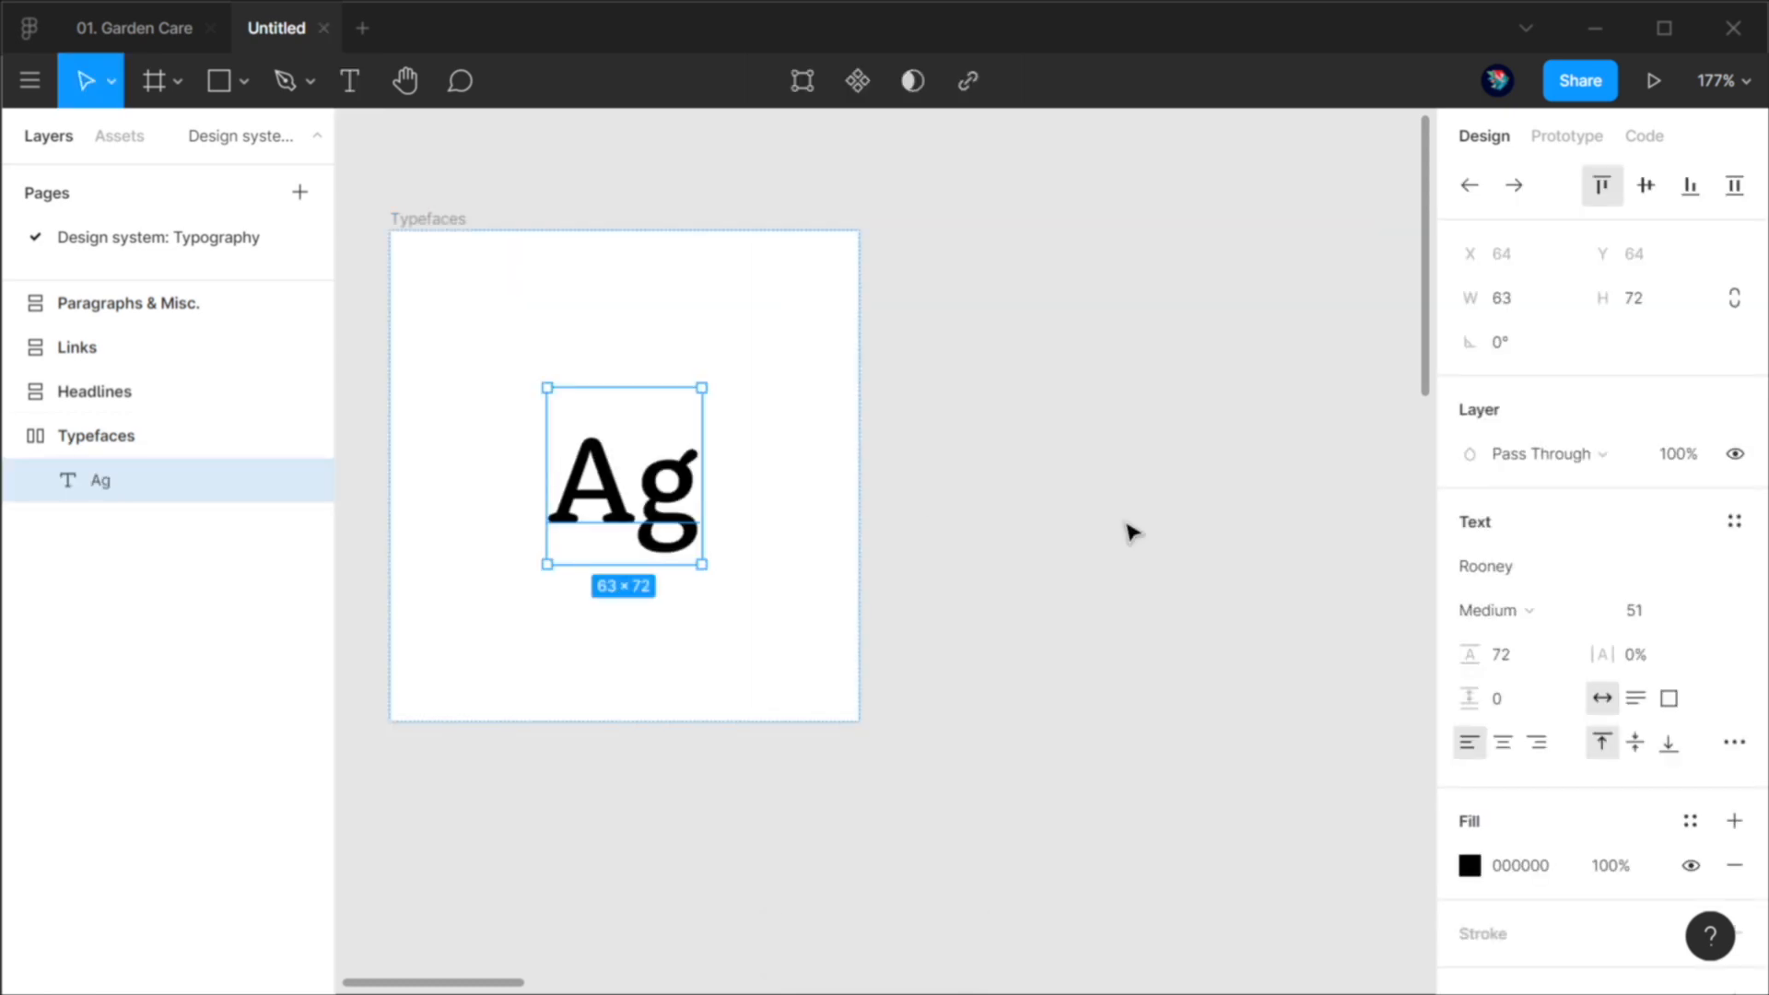
{"action": "left_click", "coordinate": [1132, 533]}
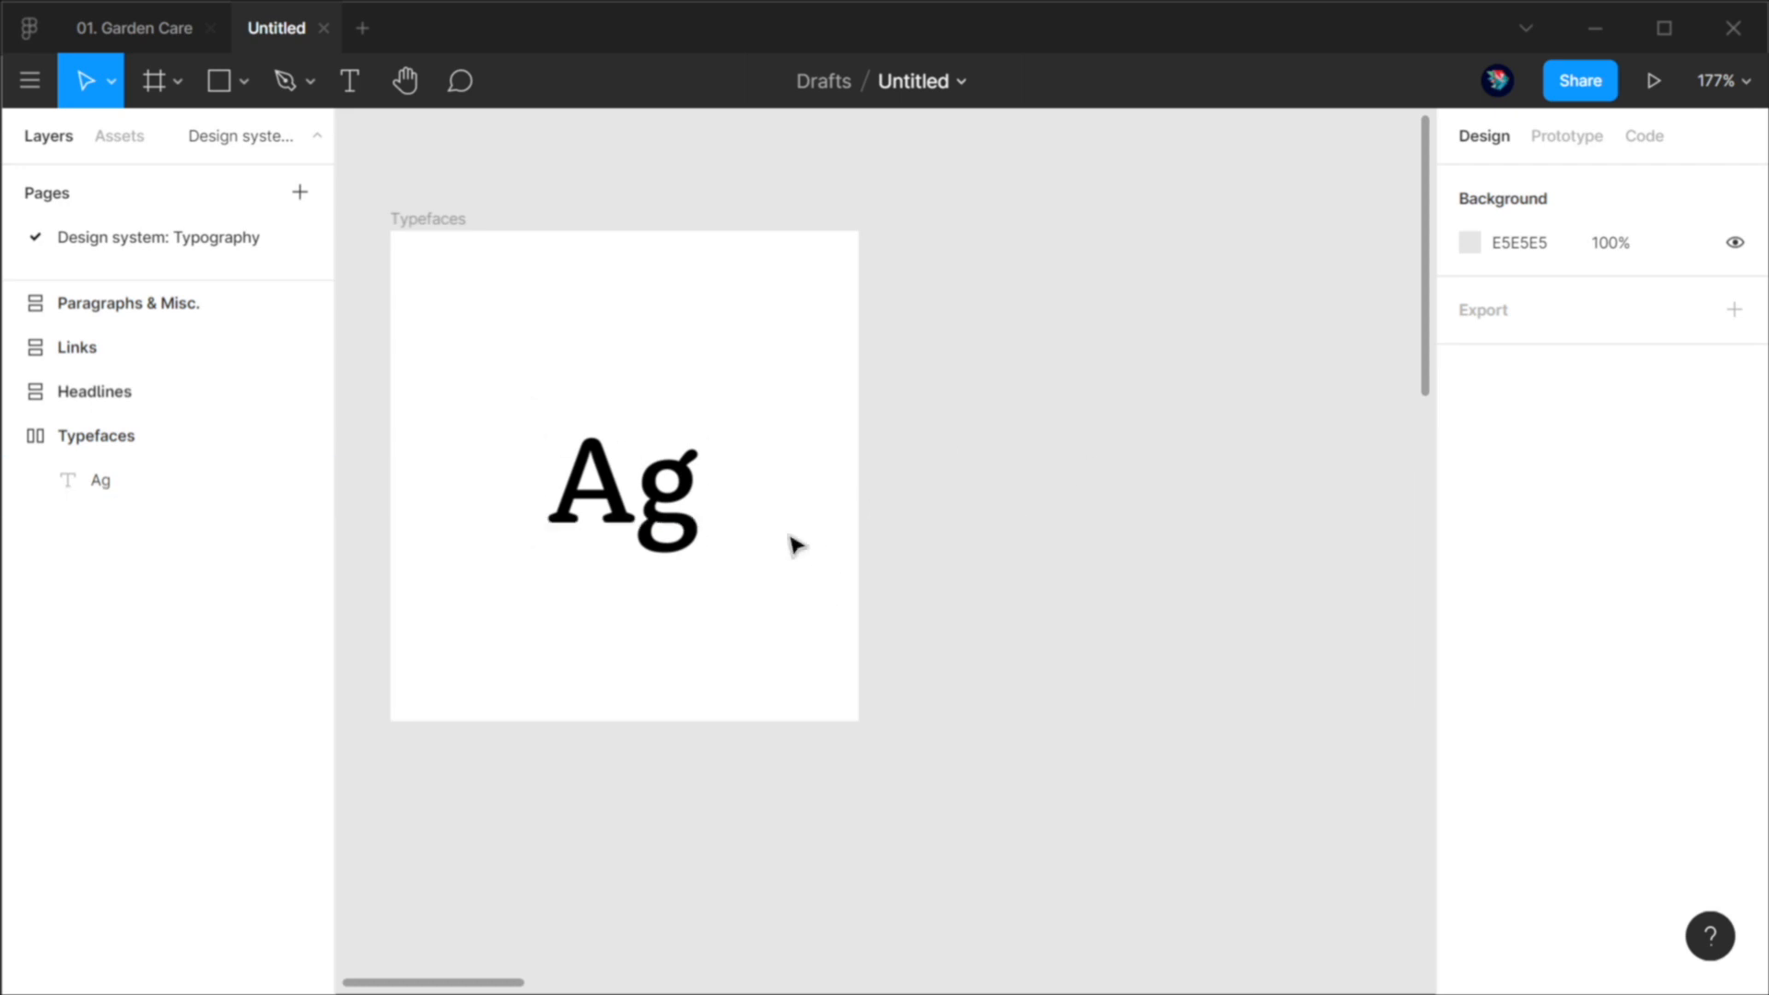
Step: Set the Ag text's font size to 72 and its line height to 96
{"action": "left_click", "coordinate": [636, 506]}
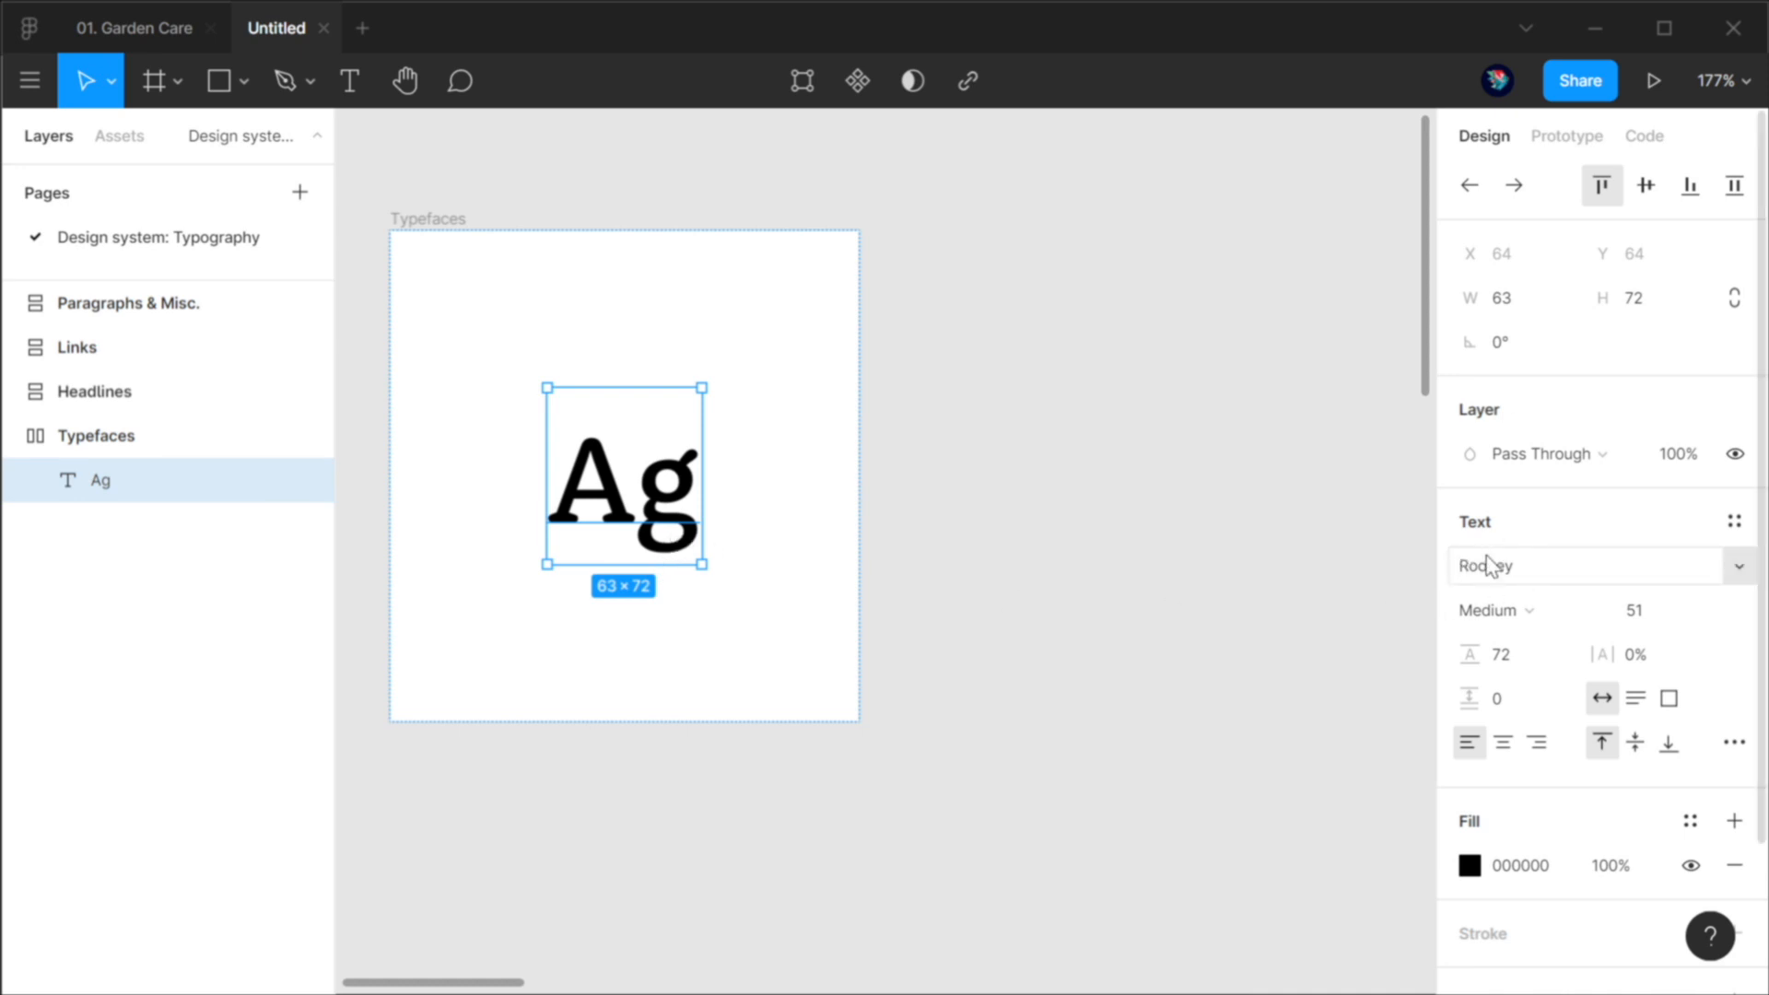
{"action": "left_click", "coordinate": [1645, 616]}
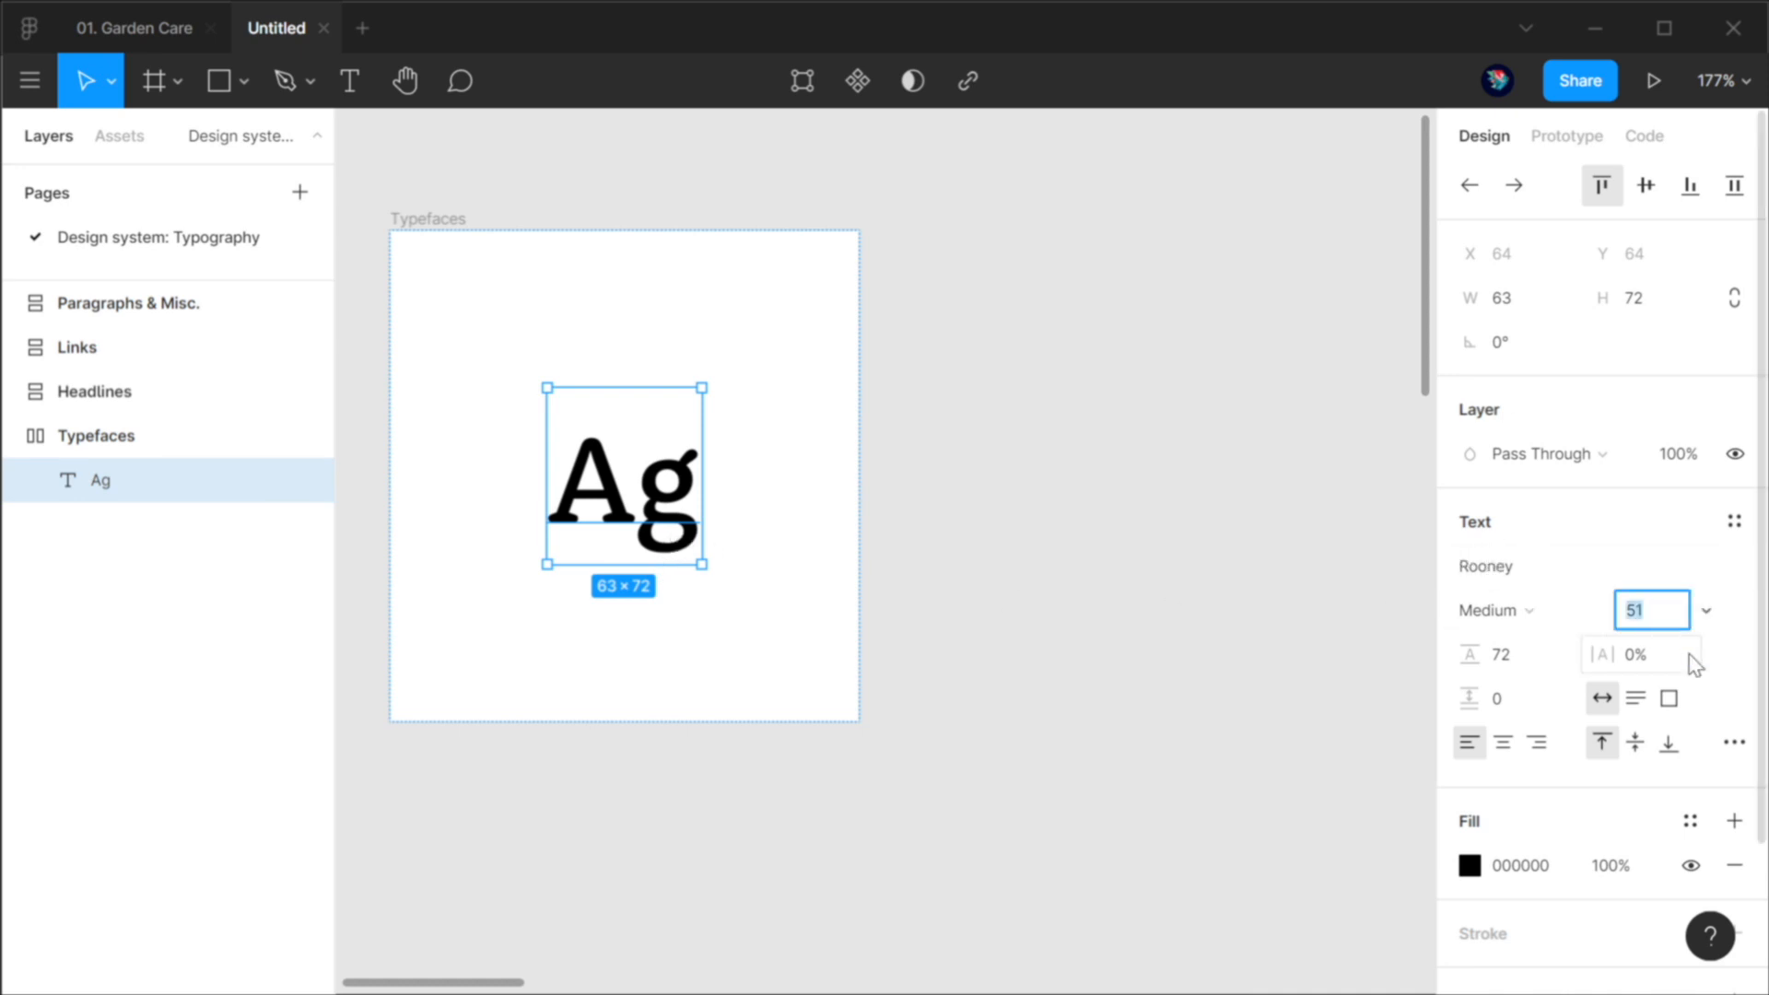
{"action": "type", "text": "72"}
{"action": "key", "text": "Tab"}
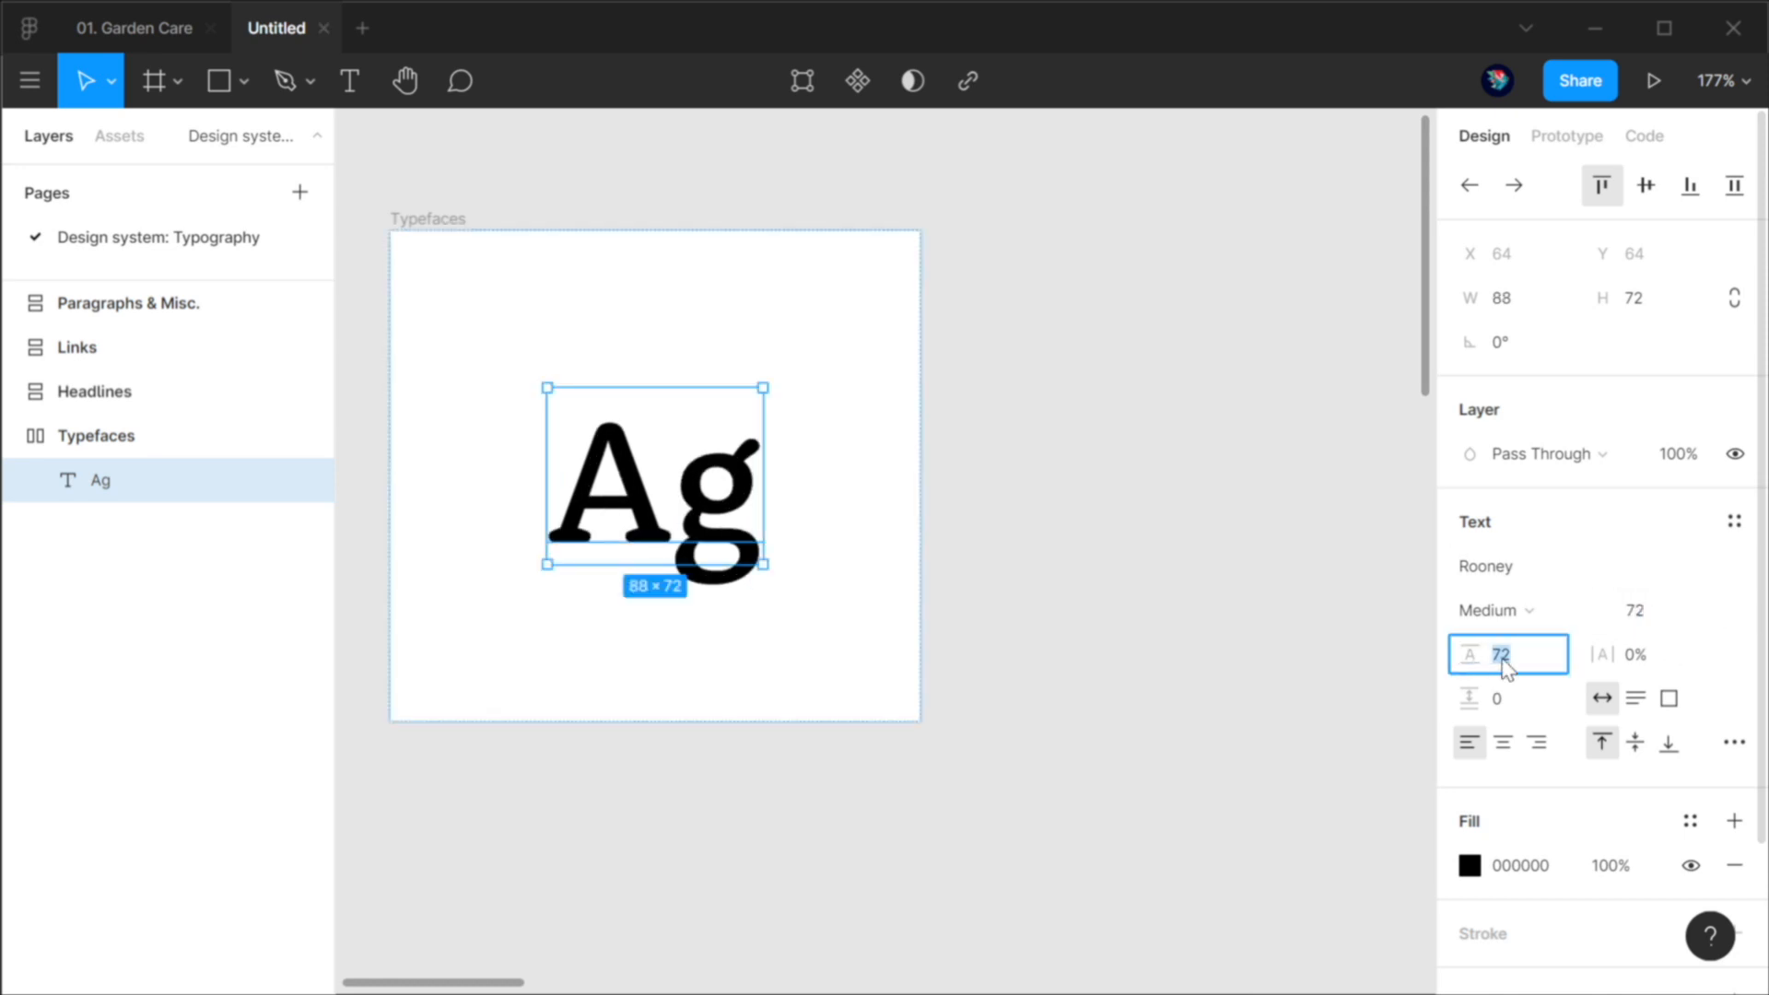
{"action": "type", "text": "96"}
{"action": "key", "text": "Tab"}
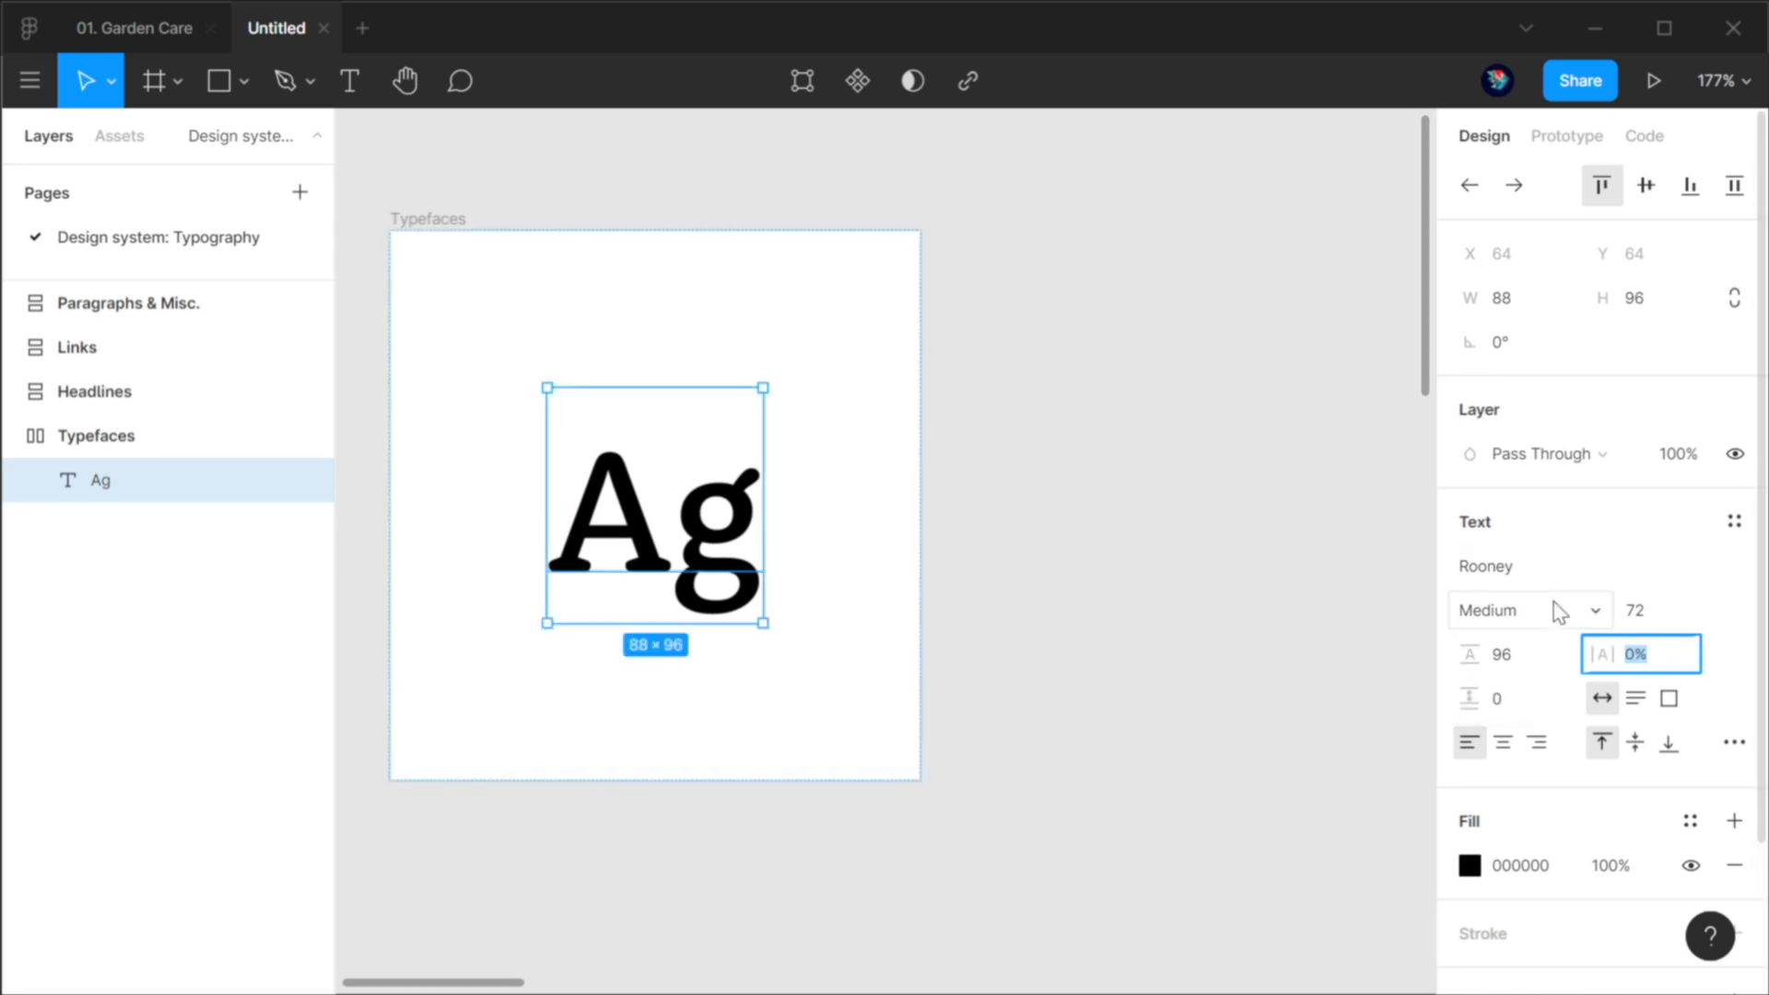
{"action": "left_click", "coordinate": [1084, 477]}
{"action": "key", "text": "ctrl+z"}
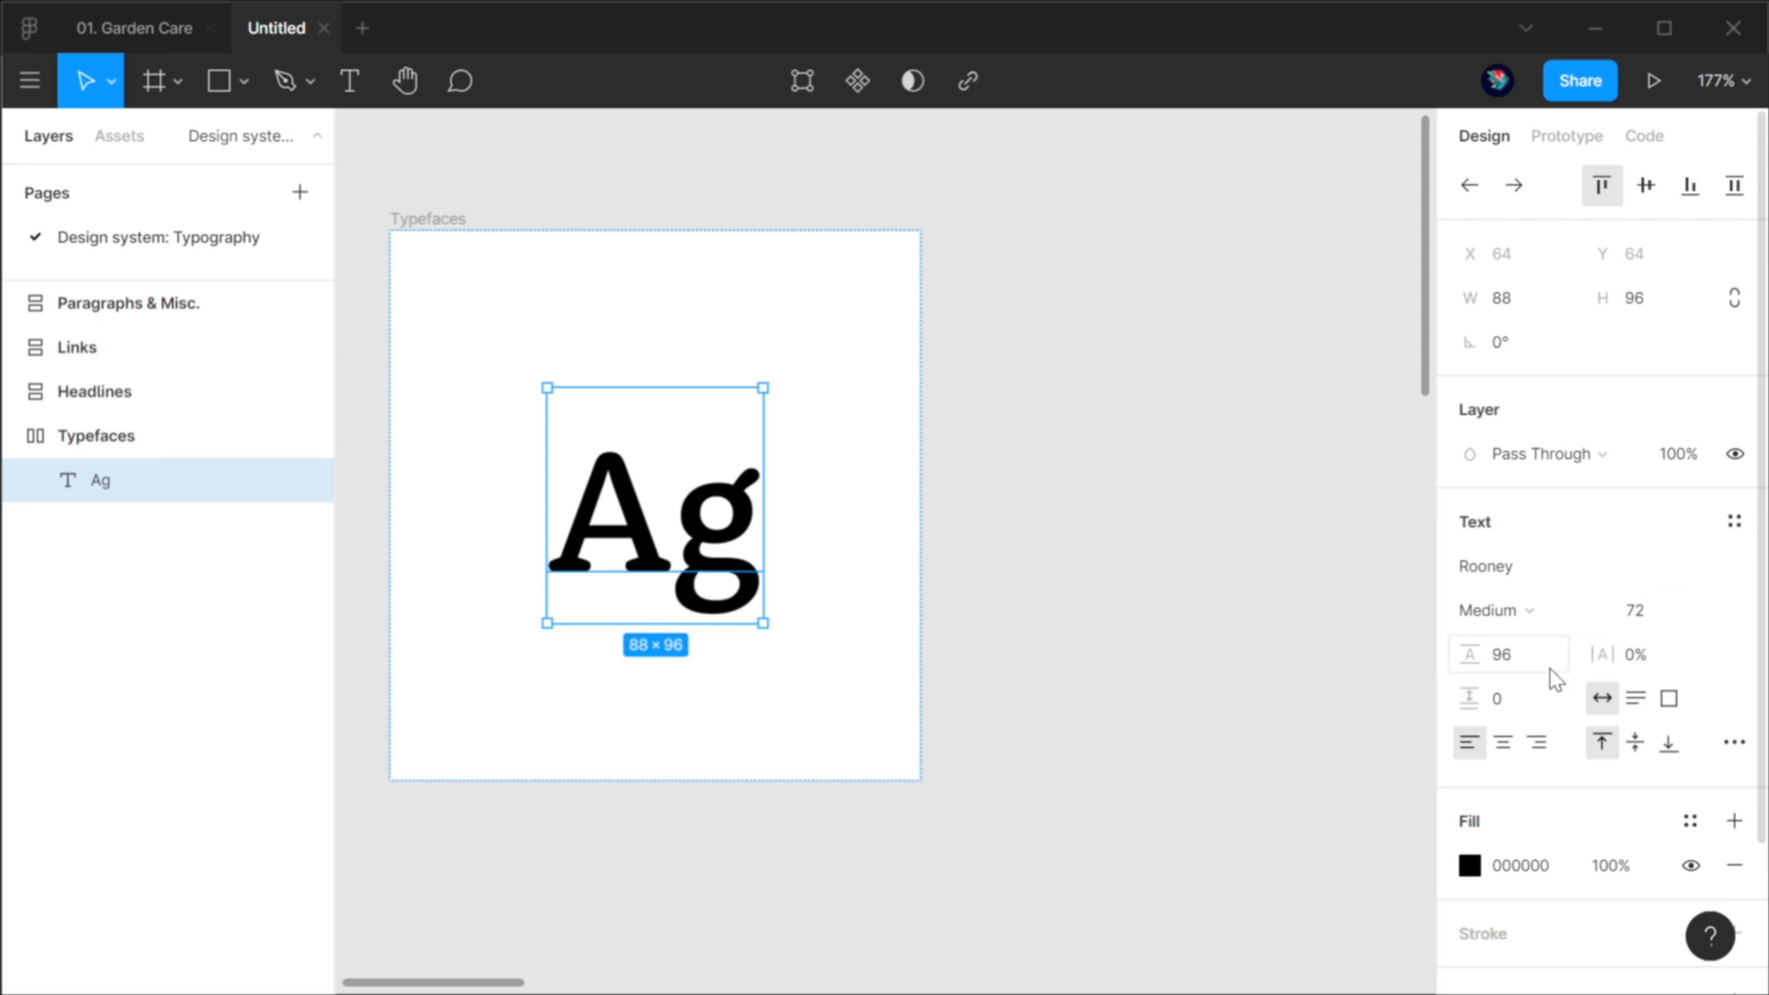
{"action": "left_click", "coordinate": [1096, 636]}
{"action": "scroll", "coordinate": [1097, 635], "scroll_direction": "down", "scroll_amount": 3}
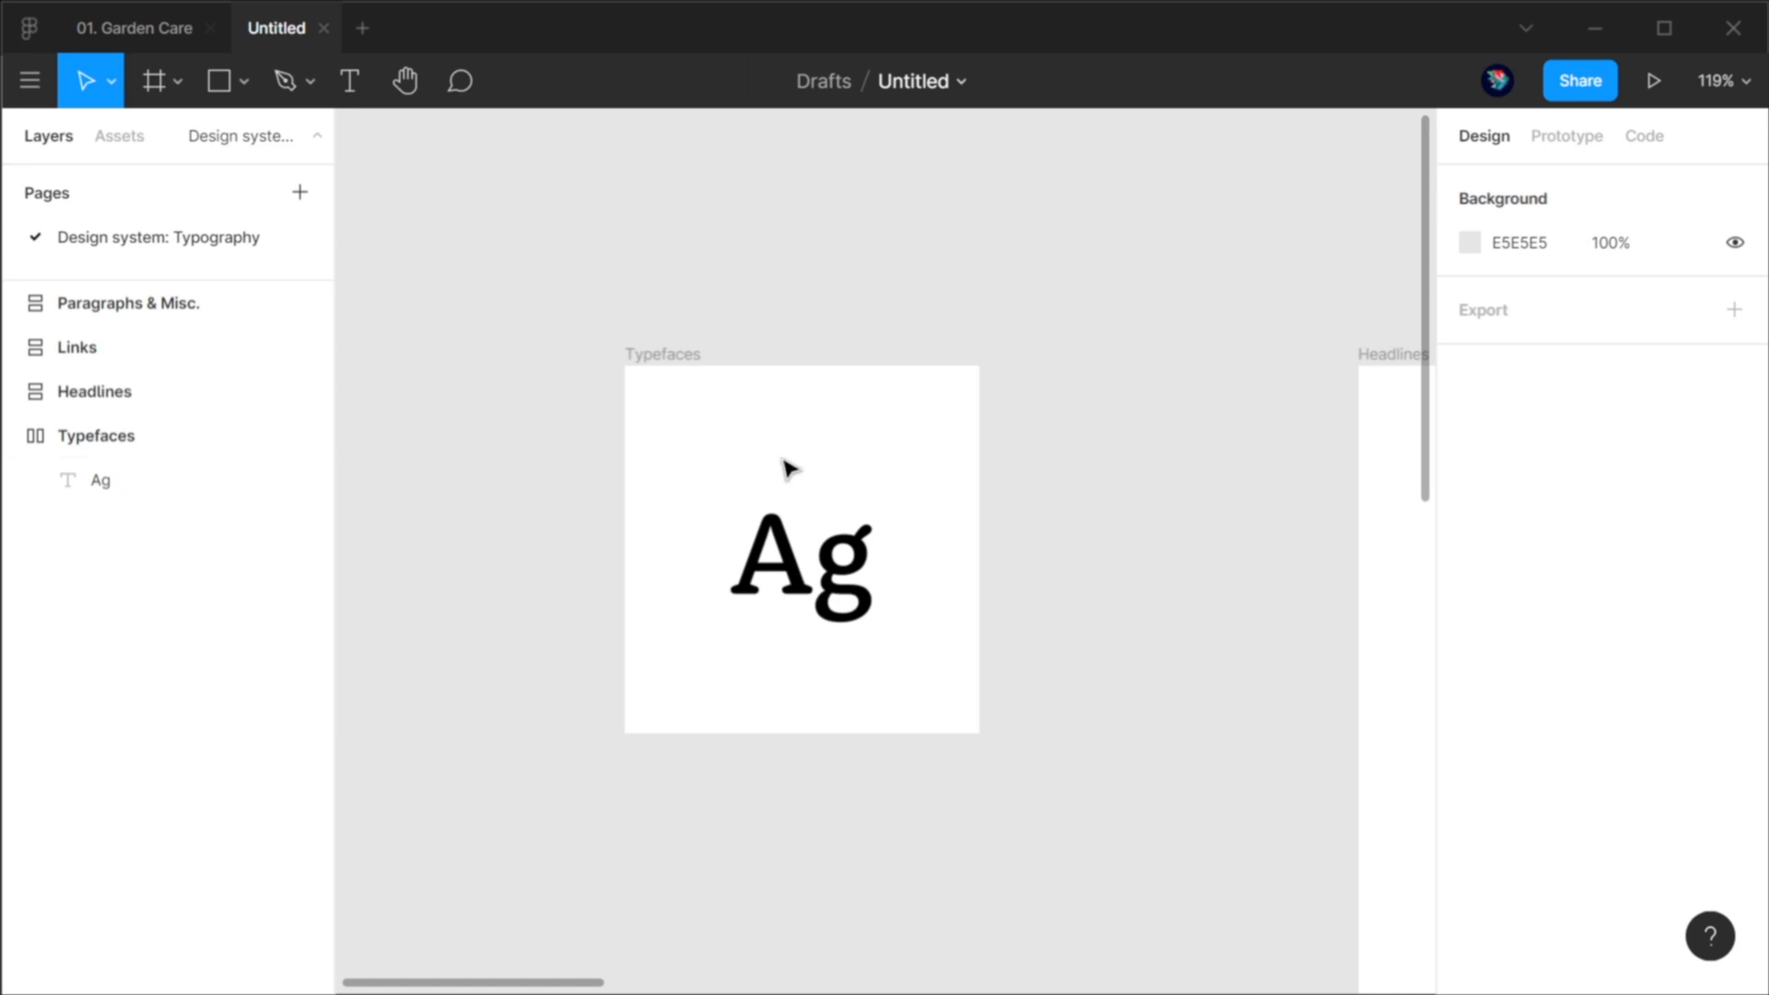
Step: Paste the Rooney label beside the Ag text and wrap both in an auto layout frame
{"action": "left_click", "coordinate": [866, 557]}
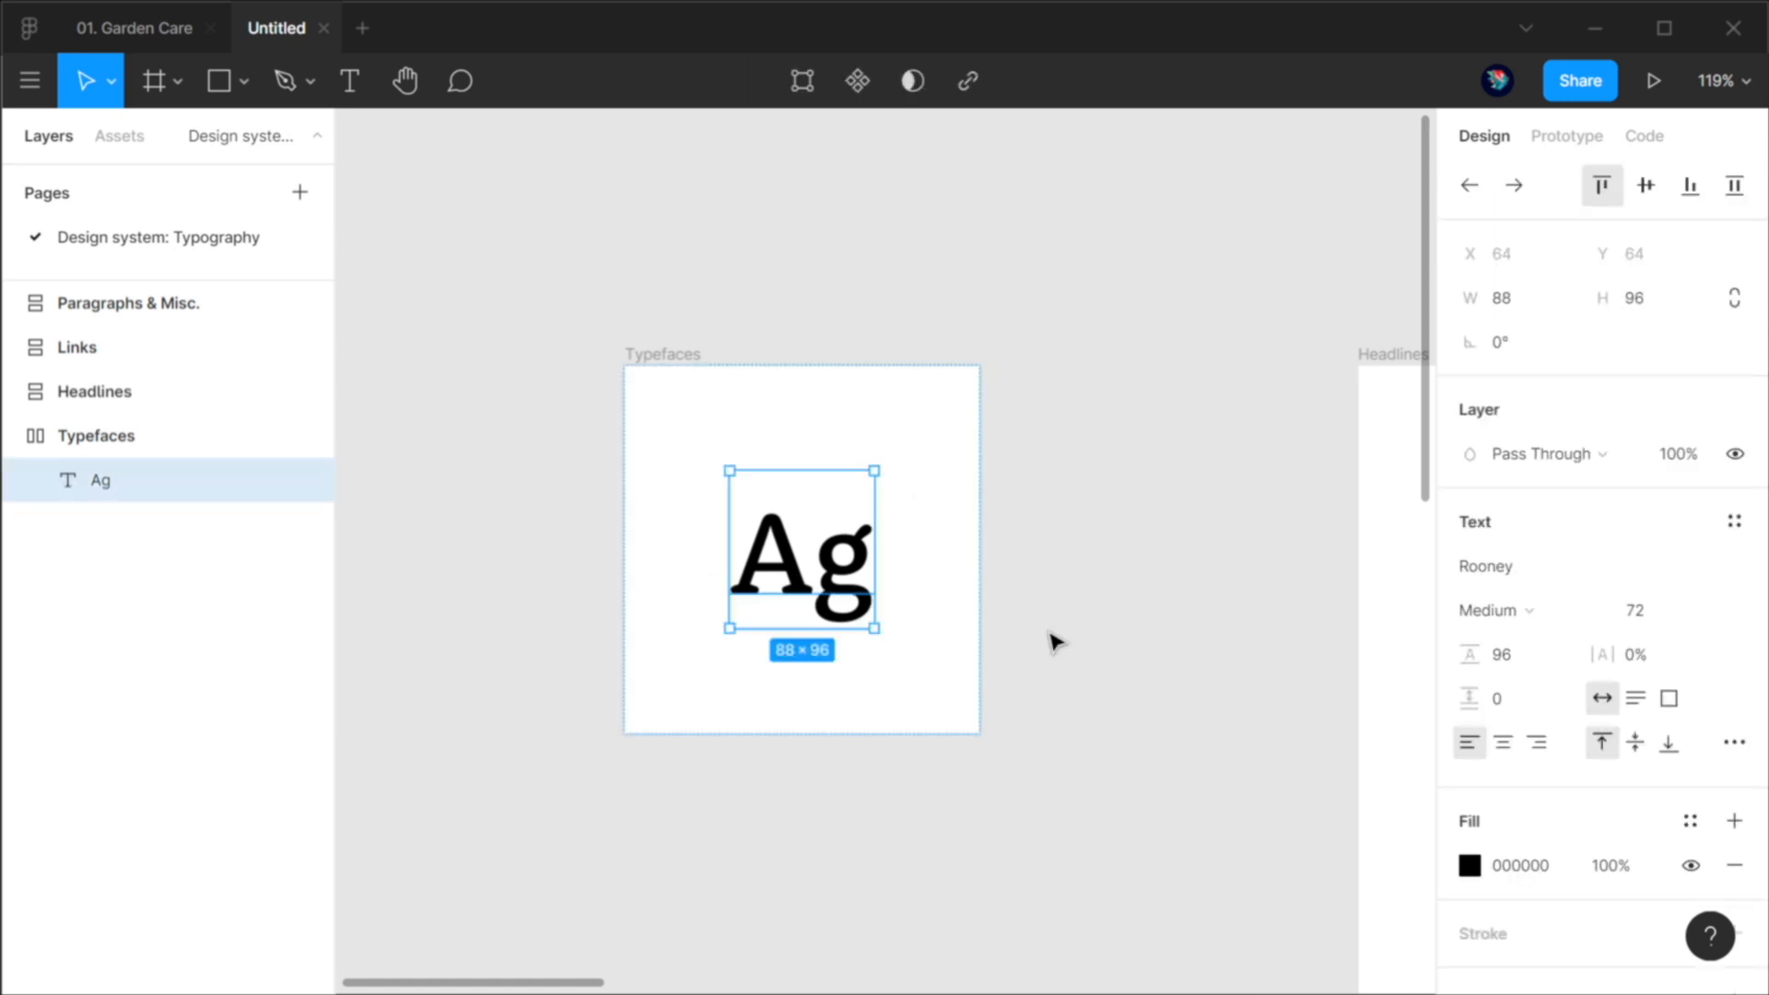
{"action": "key", "text": "ctrl+v"}
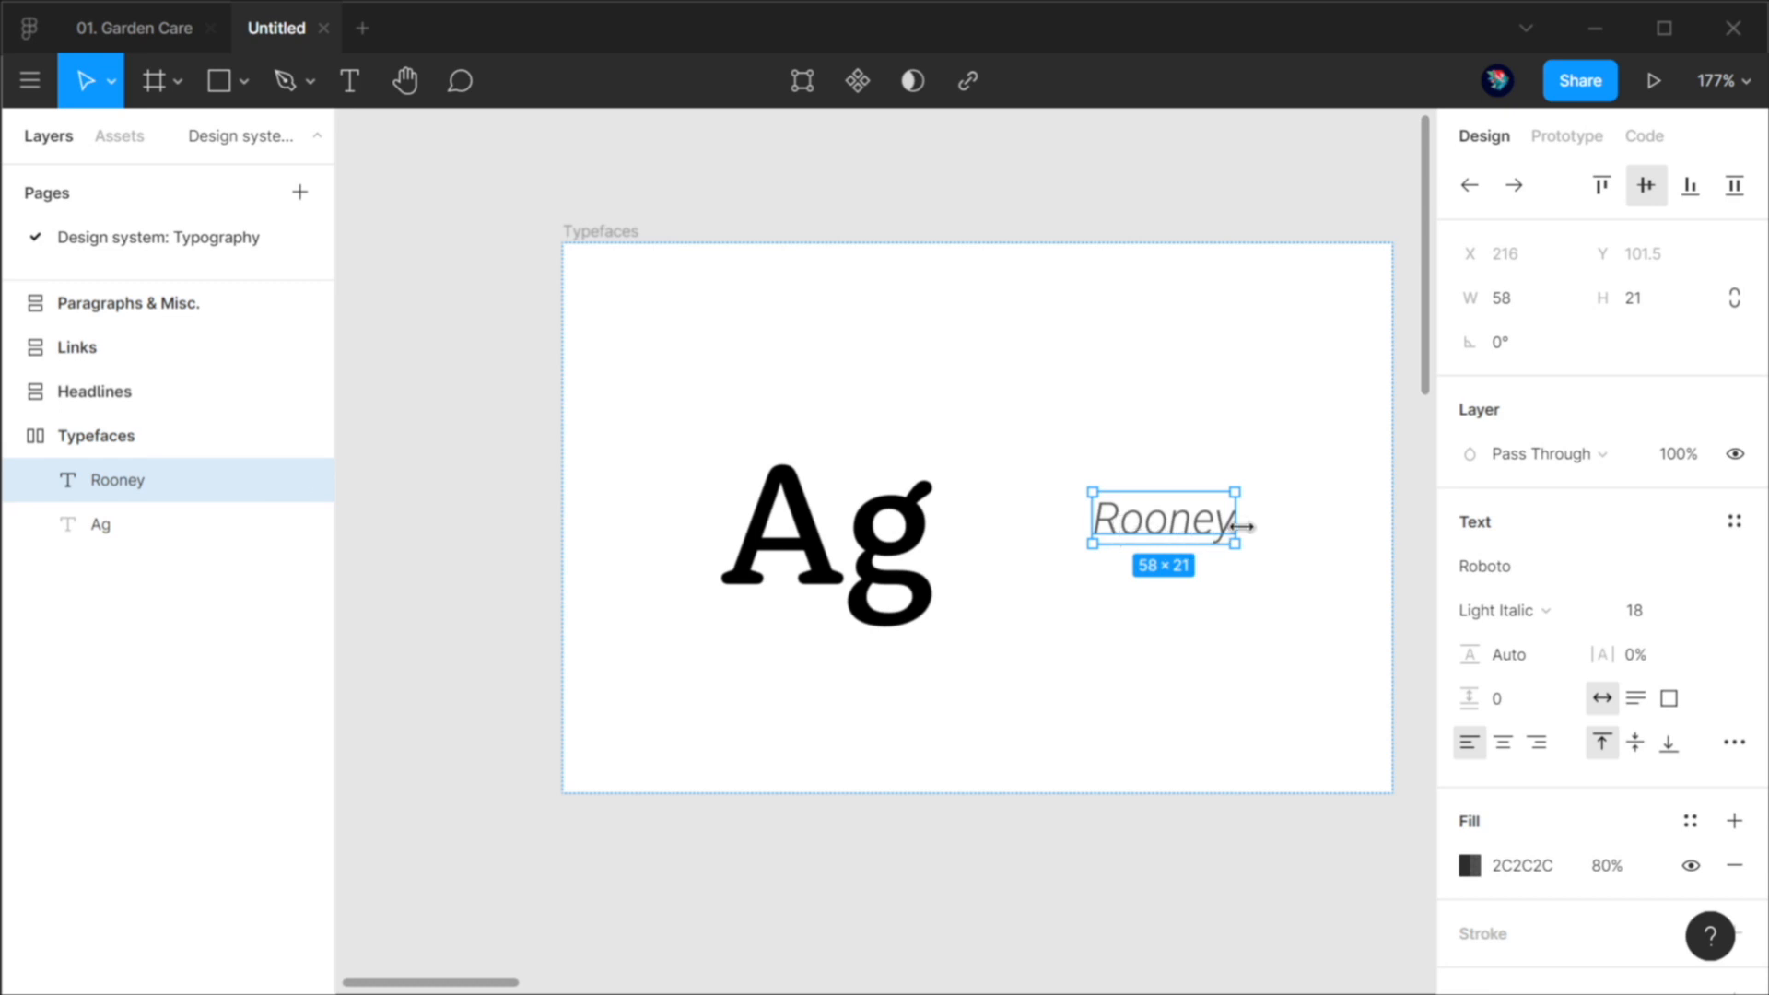
{"action": "key", "text": "ctrl+a"}
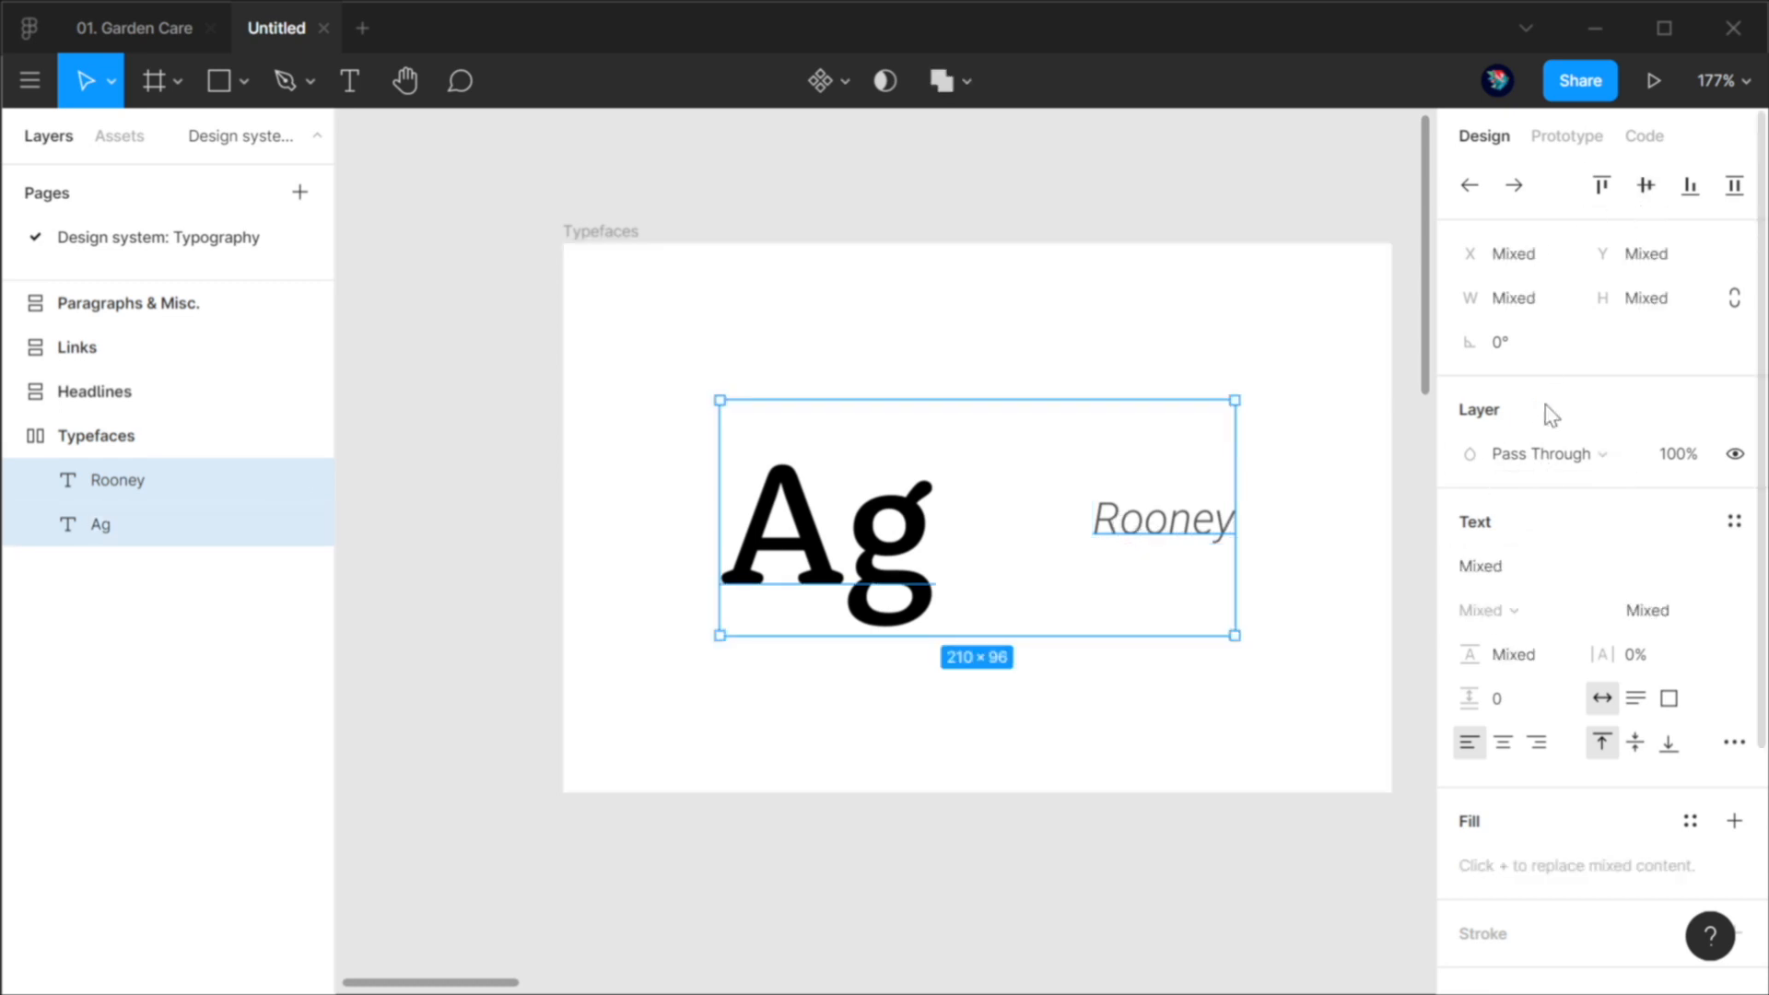
{"action": "key", "text": "shift+a"}
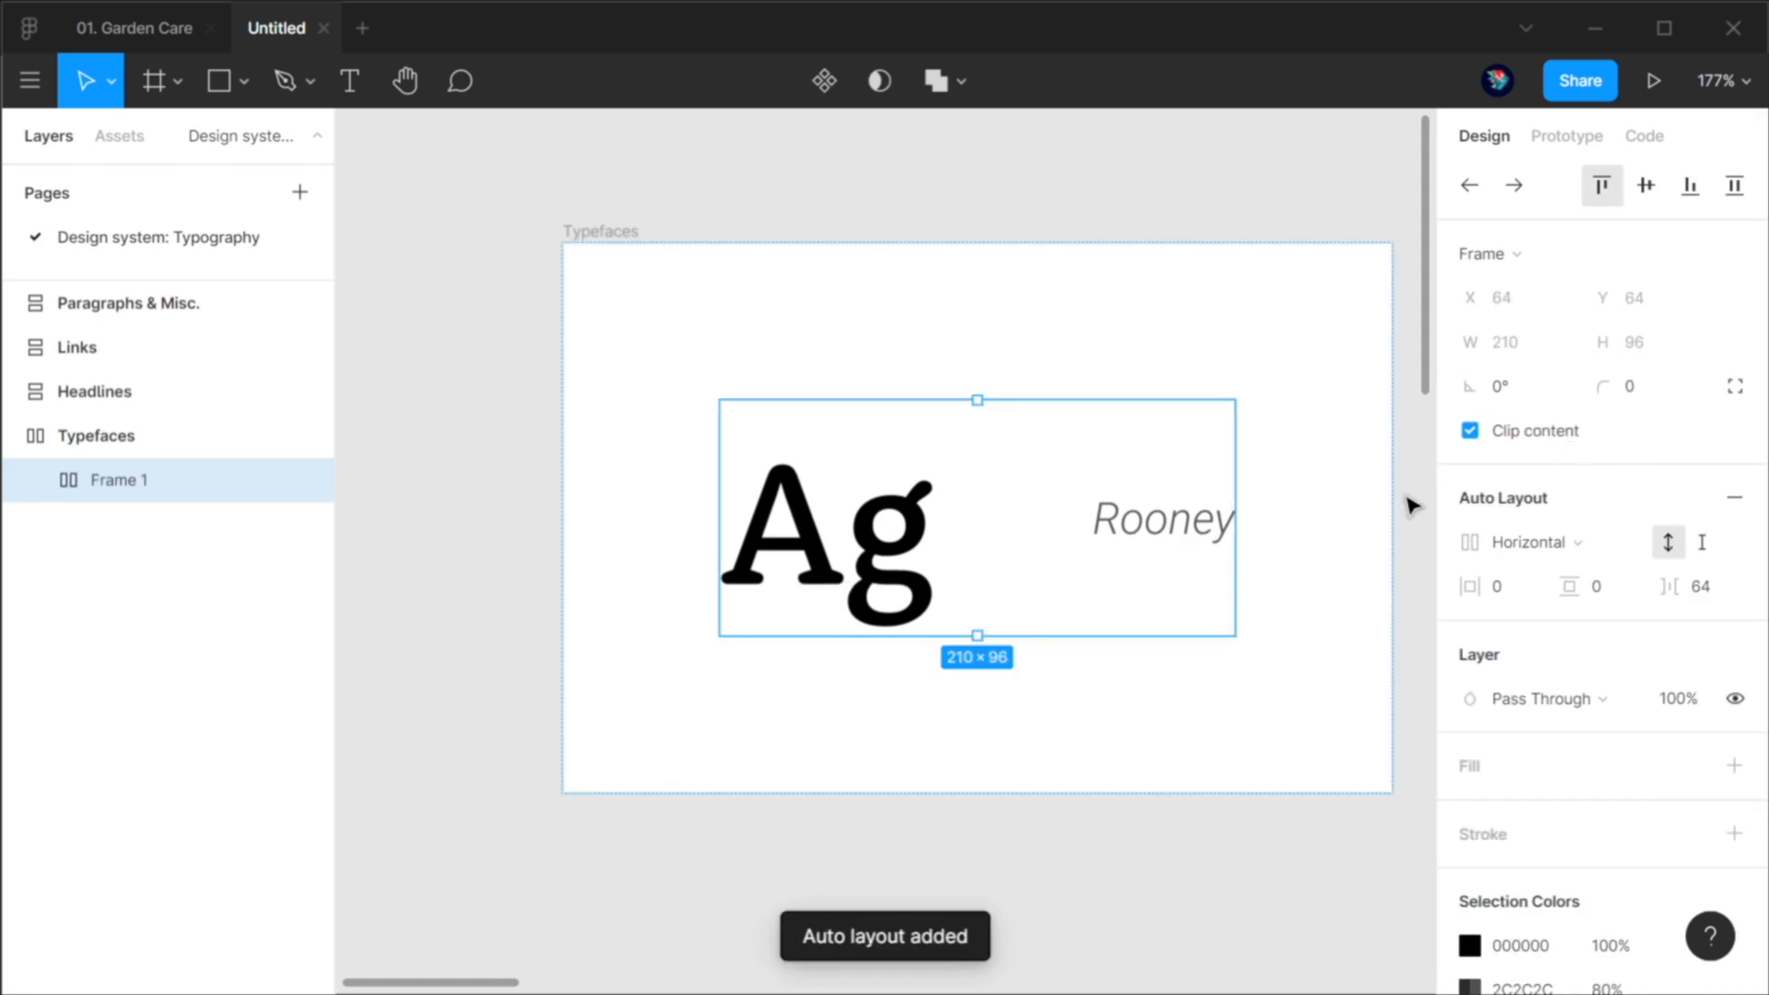
Step: Change the new auto layout frame's direction to vertical and set its item spacing to 16
{"action": "left_click", "coordinate": [1539, 544]}
{"action": "left_click", "coordinate": [1534, 582]}
{"action": "left_click", "coordinate": [1700, 586]}
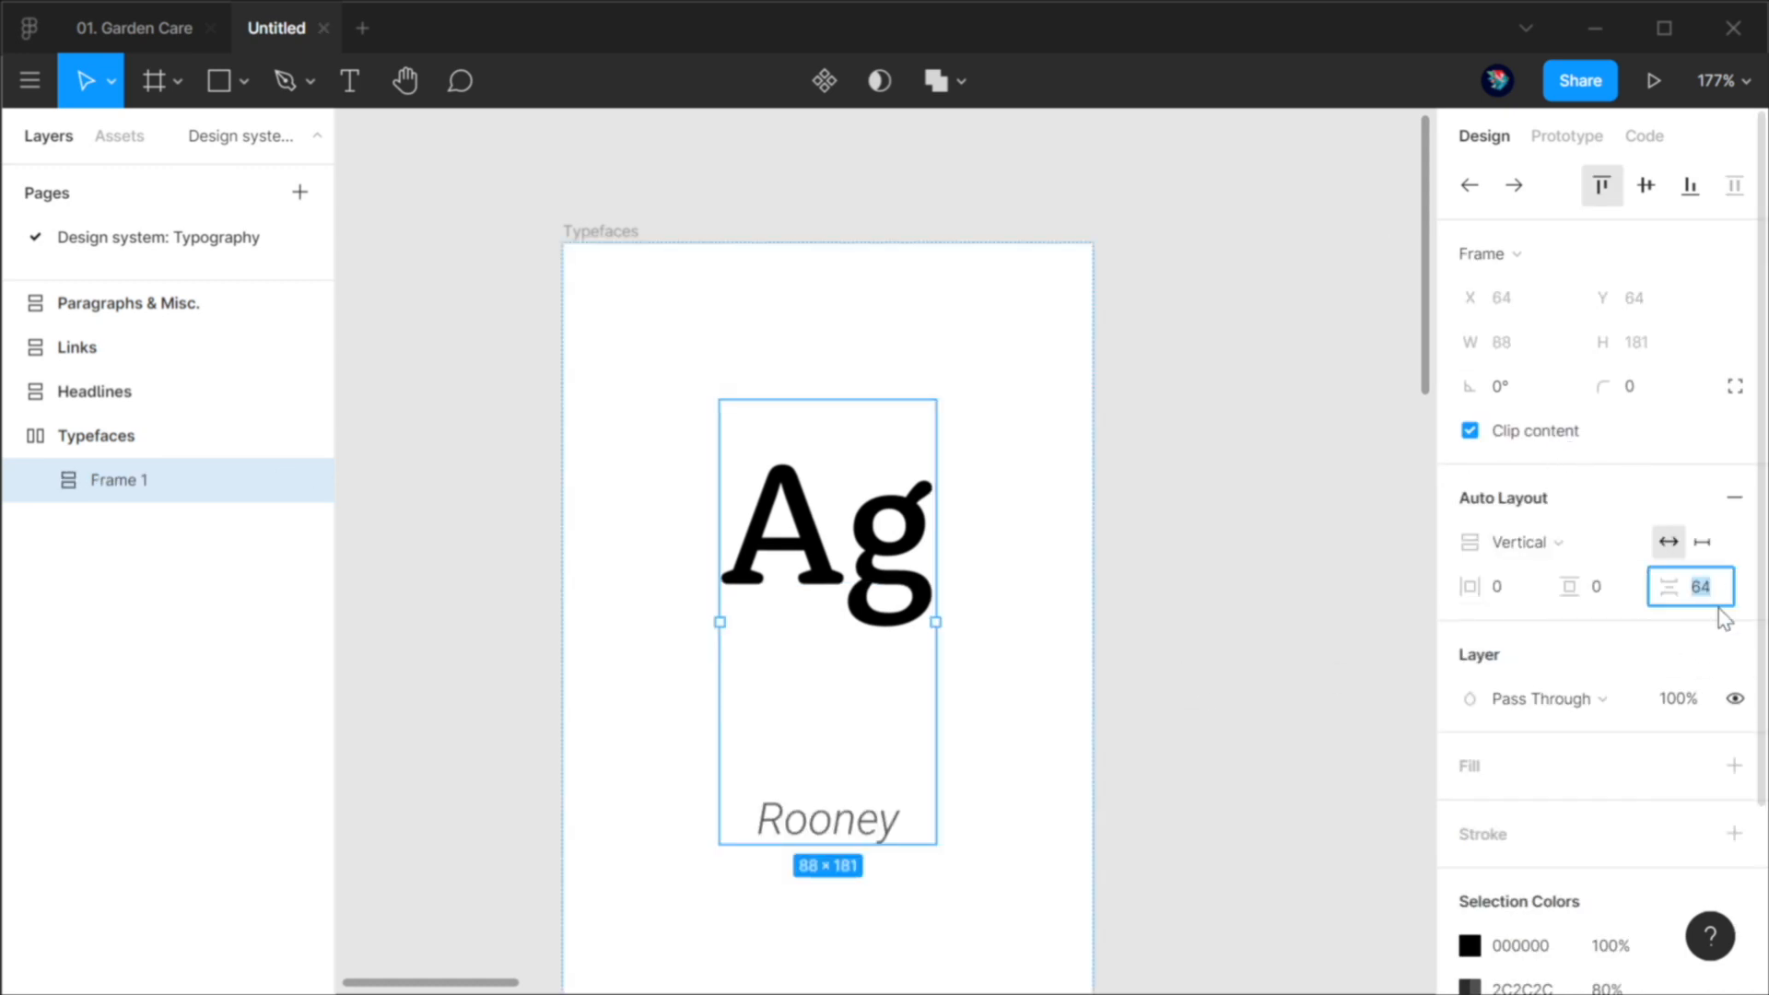
{"action": "type", "text": "16"}
{"action": "key", "text": "Tab"}
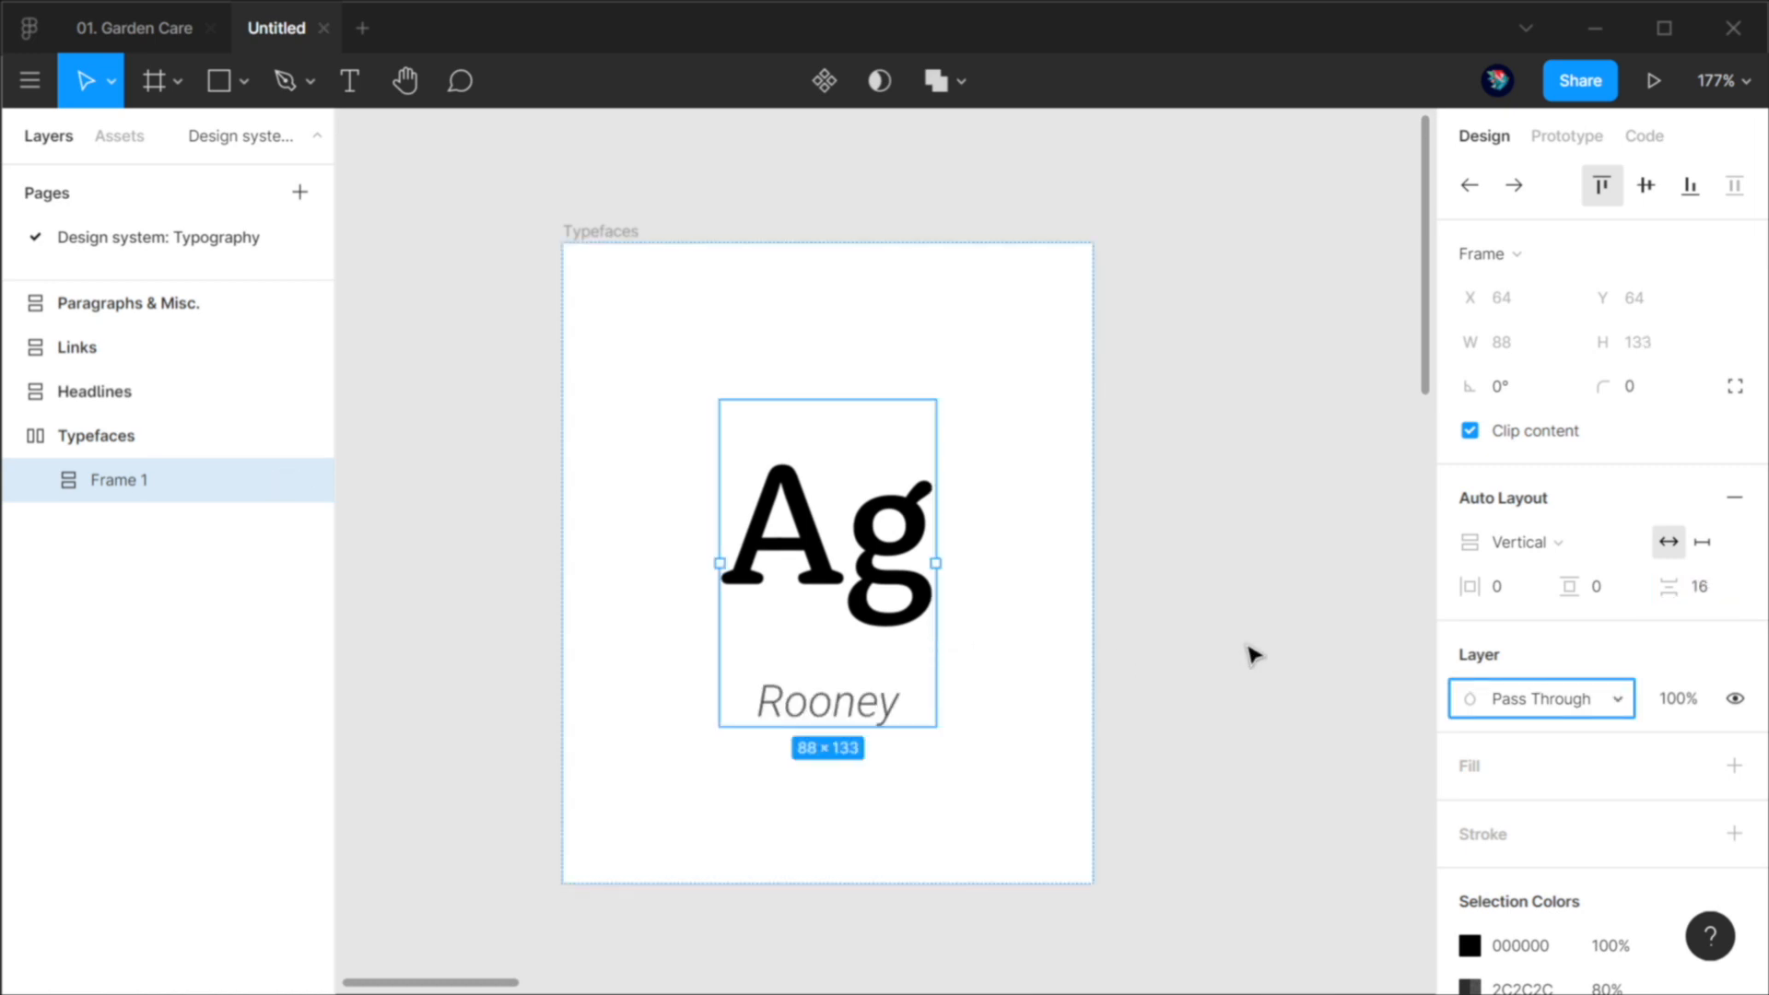
{"action": "left_click", "coordinate": [1253, 599]}
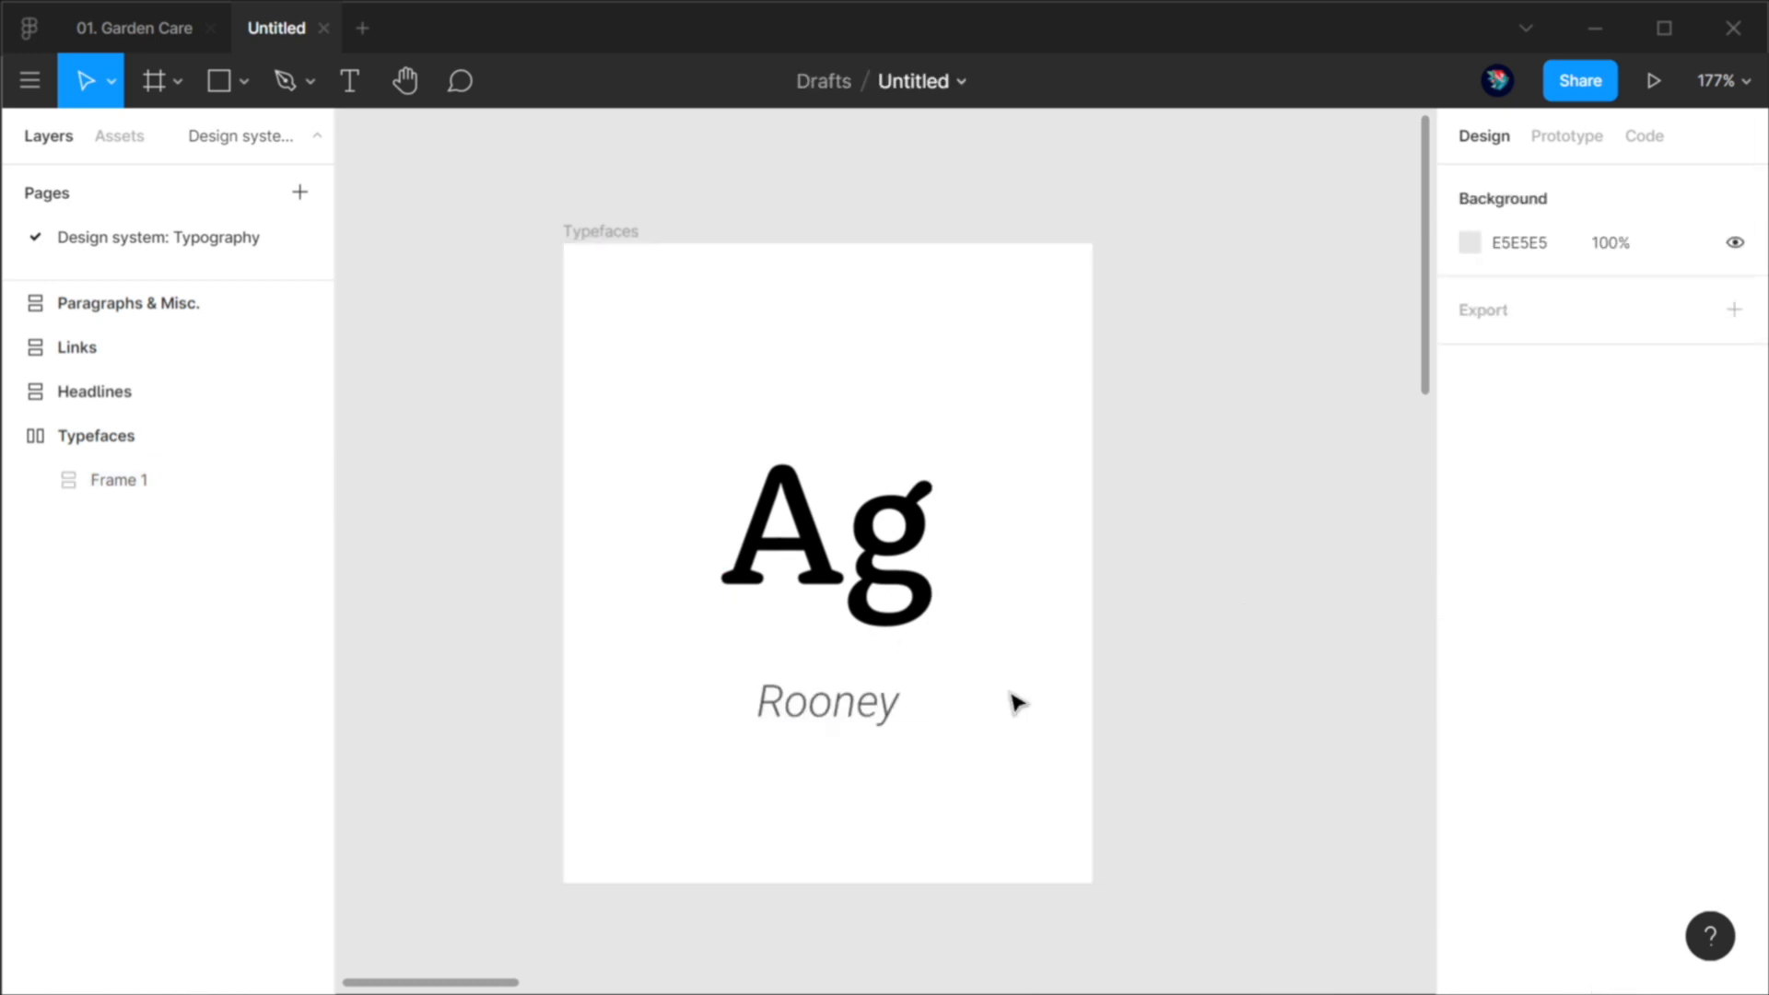
Step: Duplicate the Rooney specimen frame inside the Typefaces frame
{"action": "left_click_drag", "start_coordinate": [1098, 699], "coordinate": [829, 511]}
{"action": "left_click", "coordinate": [649, 378]}
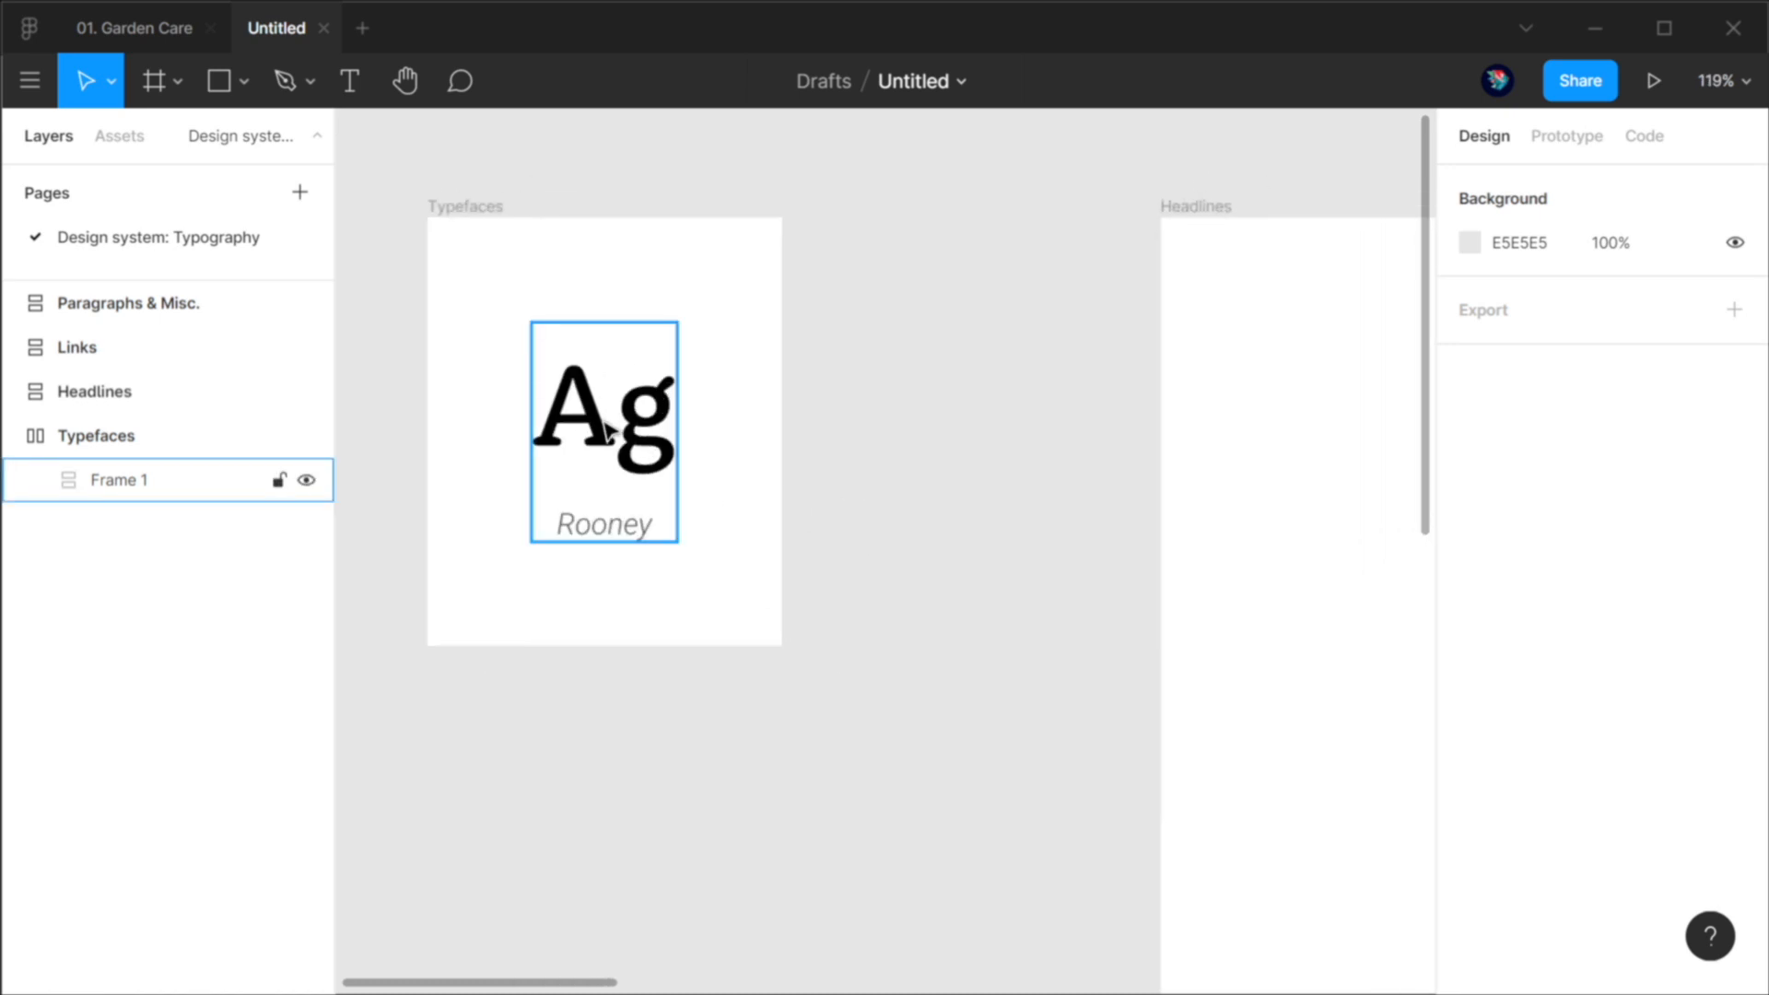
{"action": "double_click", "coordinate": [599, 527]}
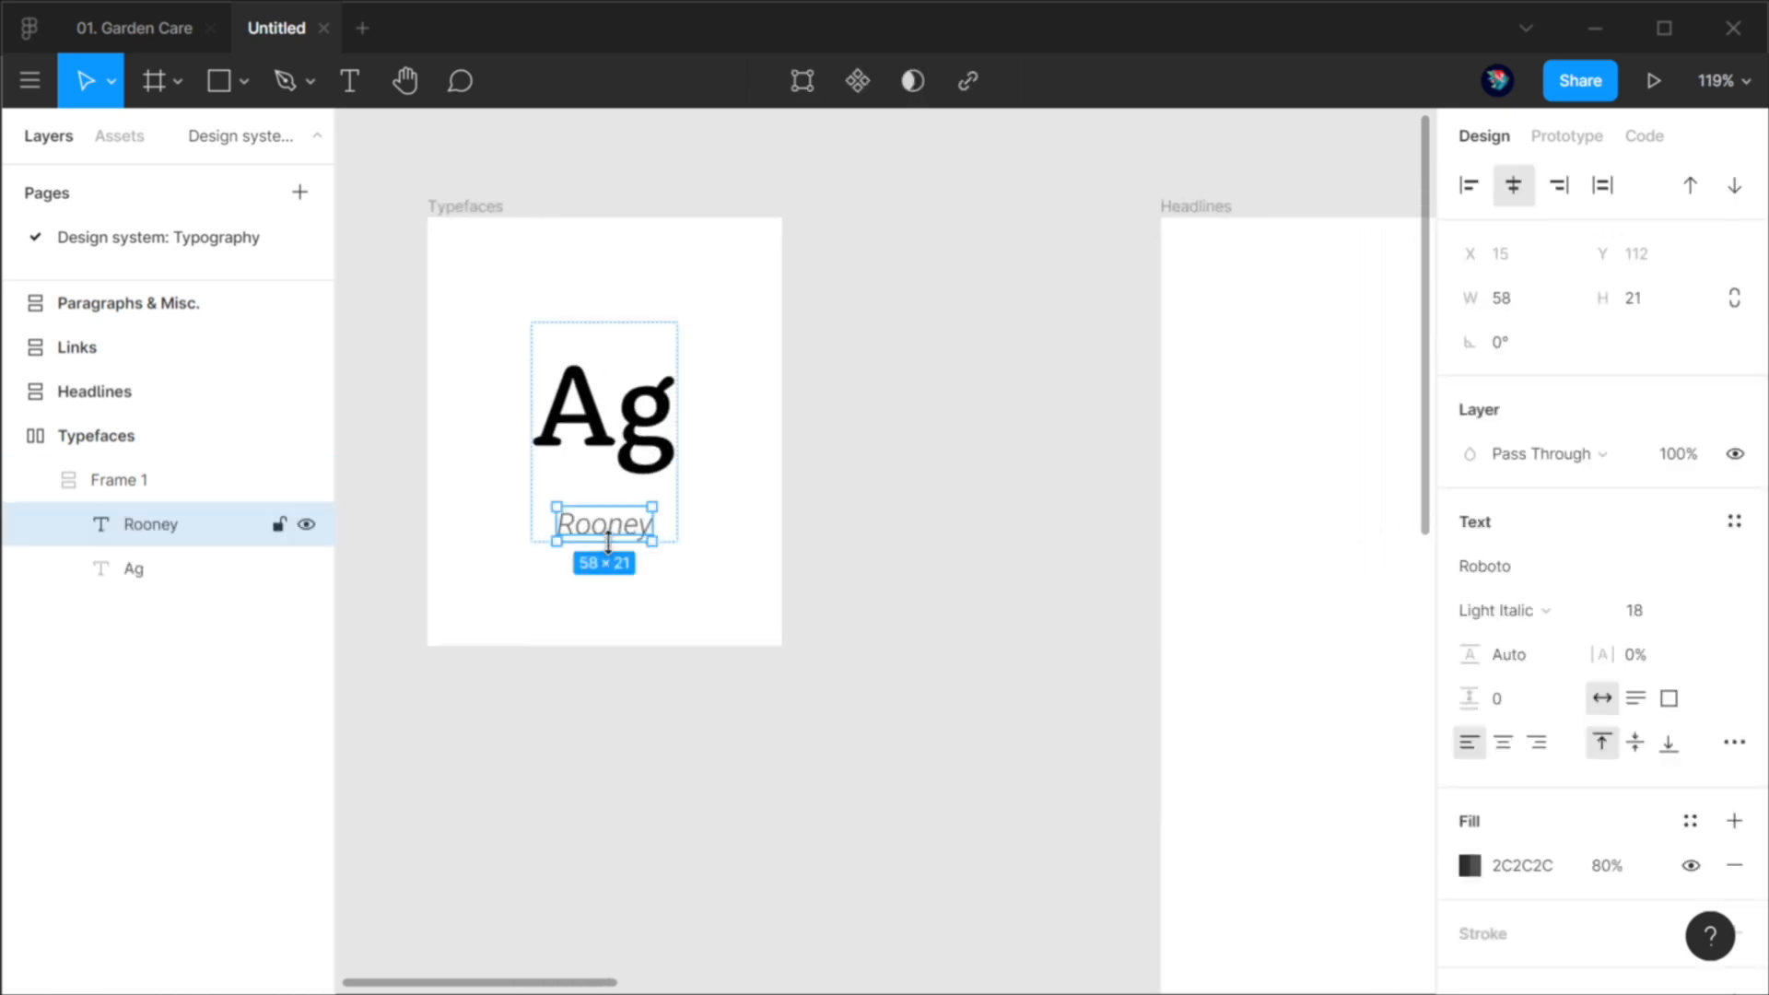
{"action": "left_click", "coordinate": [979, 474]}
{"action": "left_click", "coordinate": [139, 480]}
{"action": "key", "text": "ctrl+d"}
Step: Change the font of the duplicated Ag text to FreightSans Pro
{"action": "left_click", "coordinate": [1092, 551]}
{"action": "left_click_drag", "start_coordinate": [1062, 514], "coordinate": [1041, 545]}
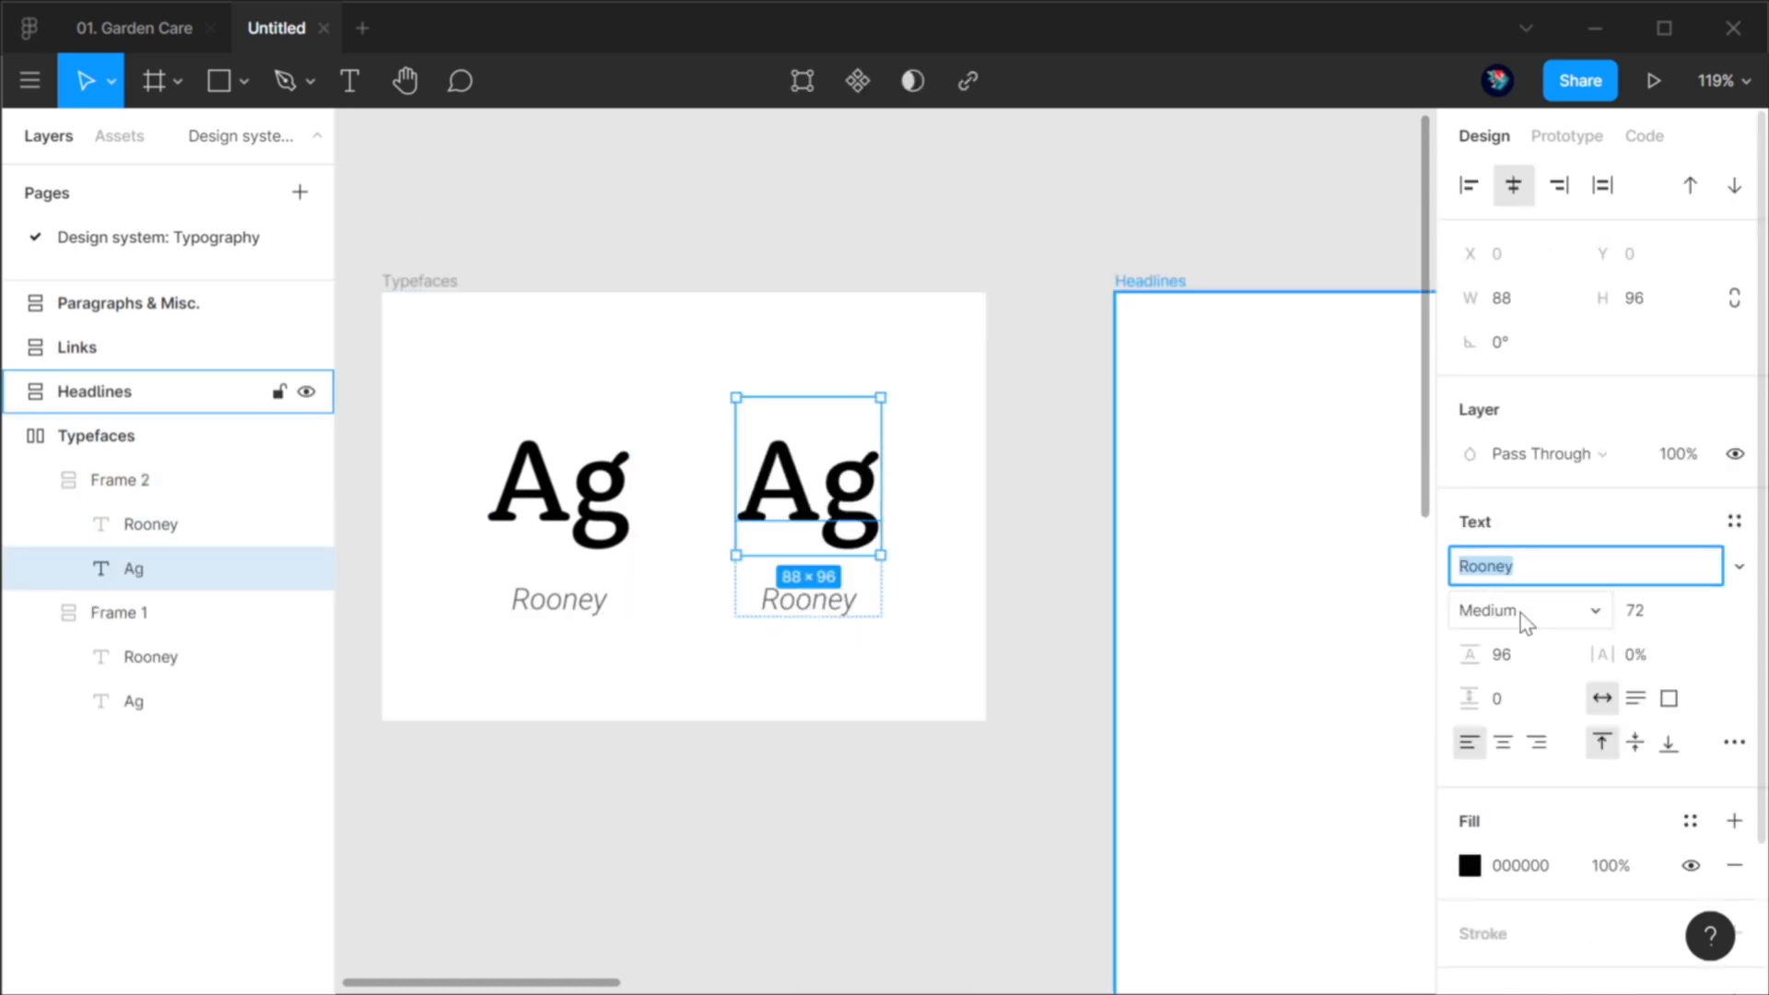
{"action": "type", "text": "FreightSans Pro"}
{"action": "key", "text": "Return"}
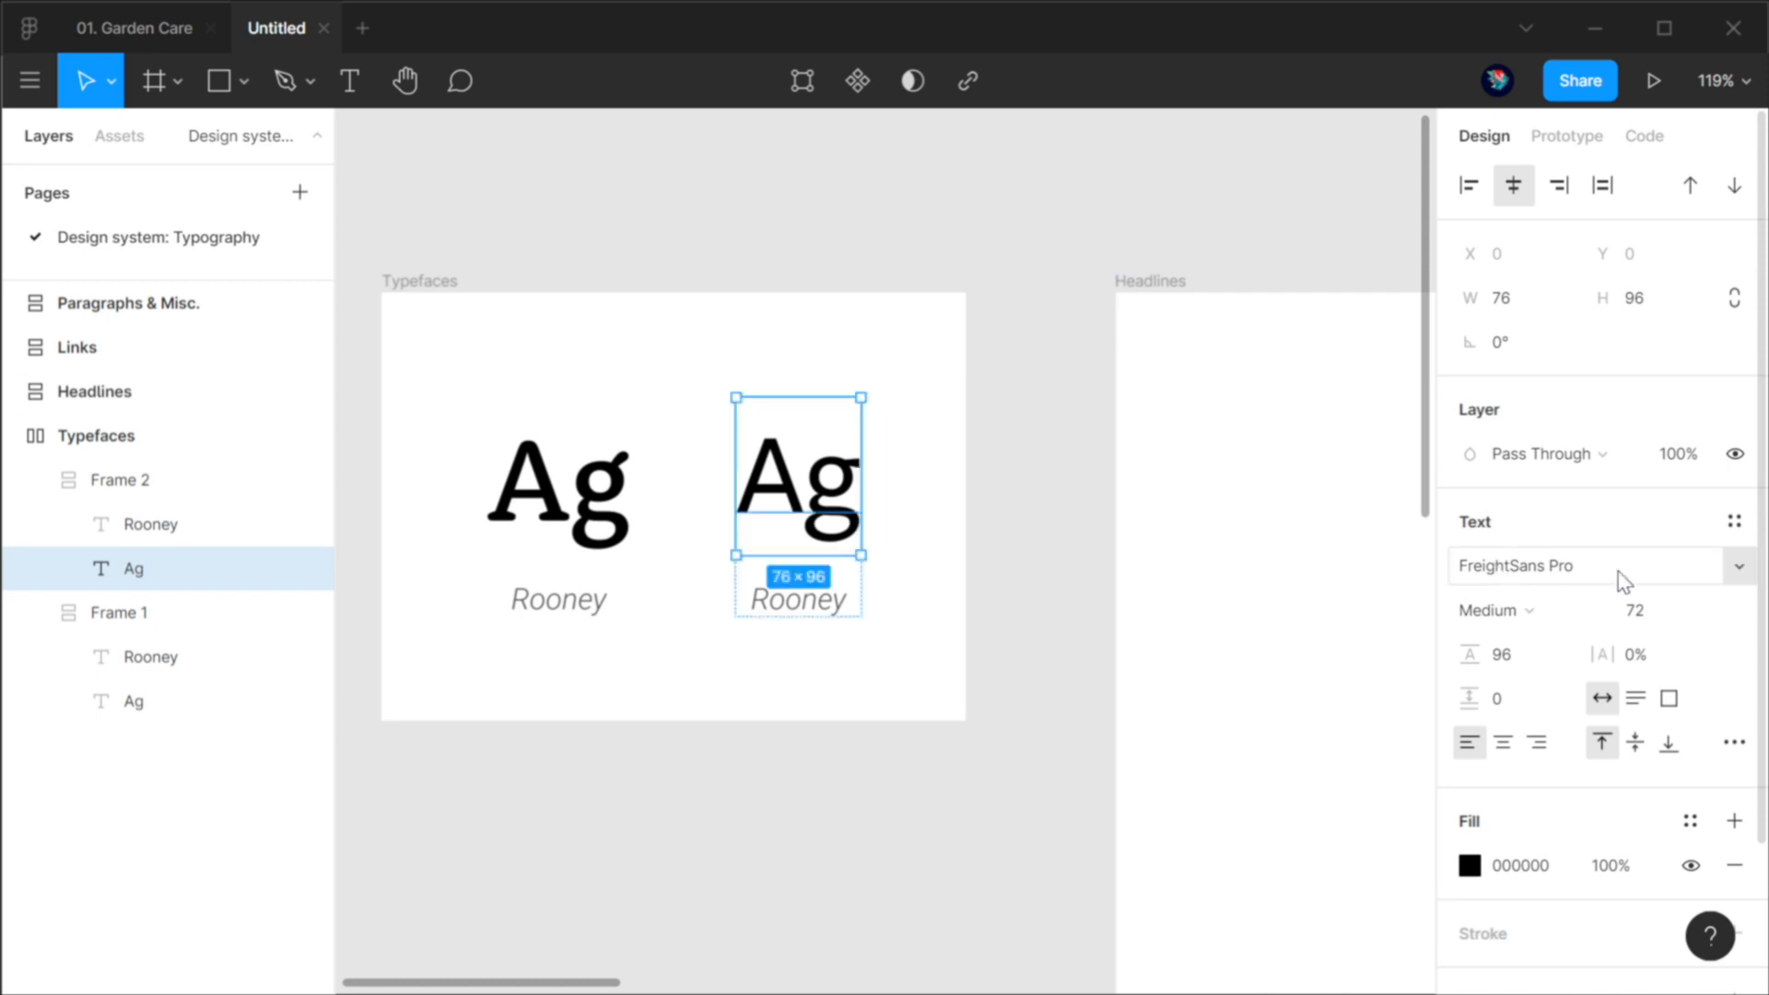
Step: Replace the label under the duplicated Ag text with "FreightSans Pro"
{"action": "left_click", "coordinate": [798, 600]}
{"action": "double_click", "coordinate": [798, 600]}
{"action": "type", "text": "FreightSans Pro"}
{"action": "left_click", "coordinate": [881, 810]}
{"action": "scroll", "coordinate": [881, 810], "scroll_direction": "down", "scroll_amount": 3}
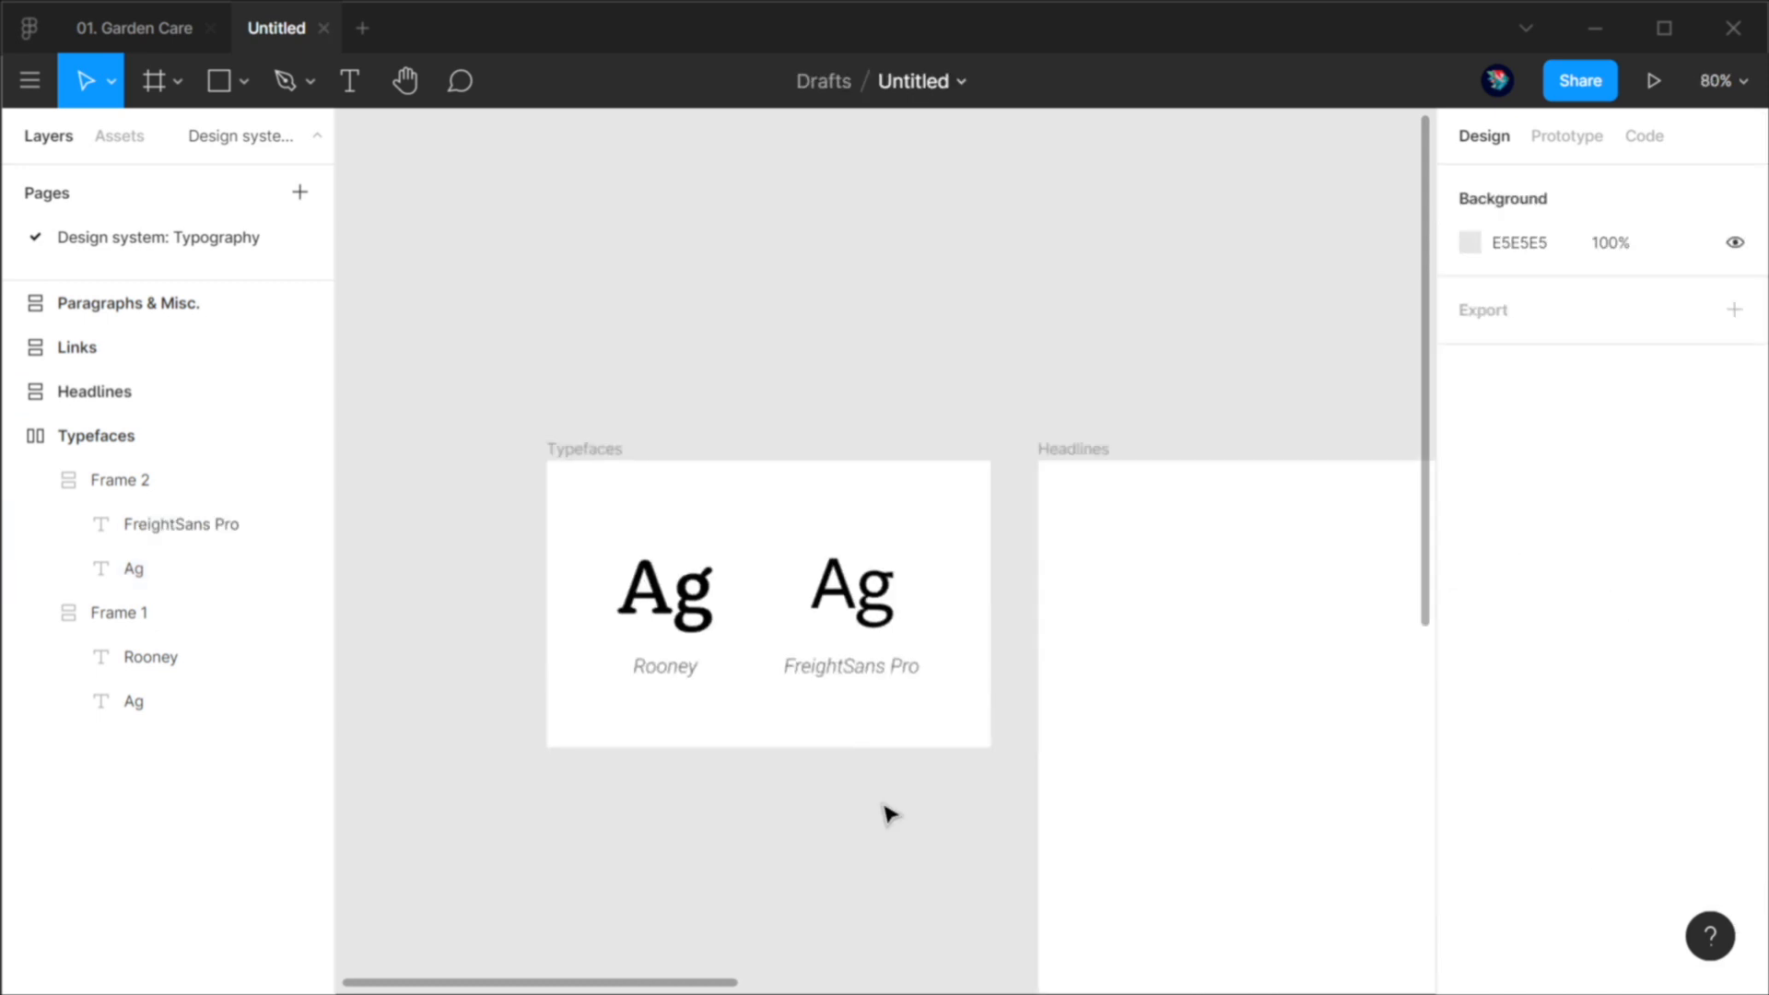
{"action": "left_click_drag", "start_coordinate": [1004, 750], "coordinate": [835, 514]}
{"action": "left_click", "coordinate": [498, 358]}
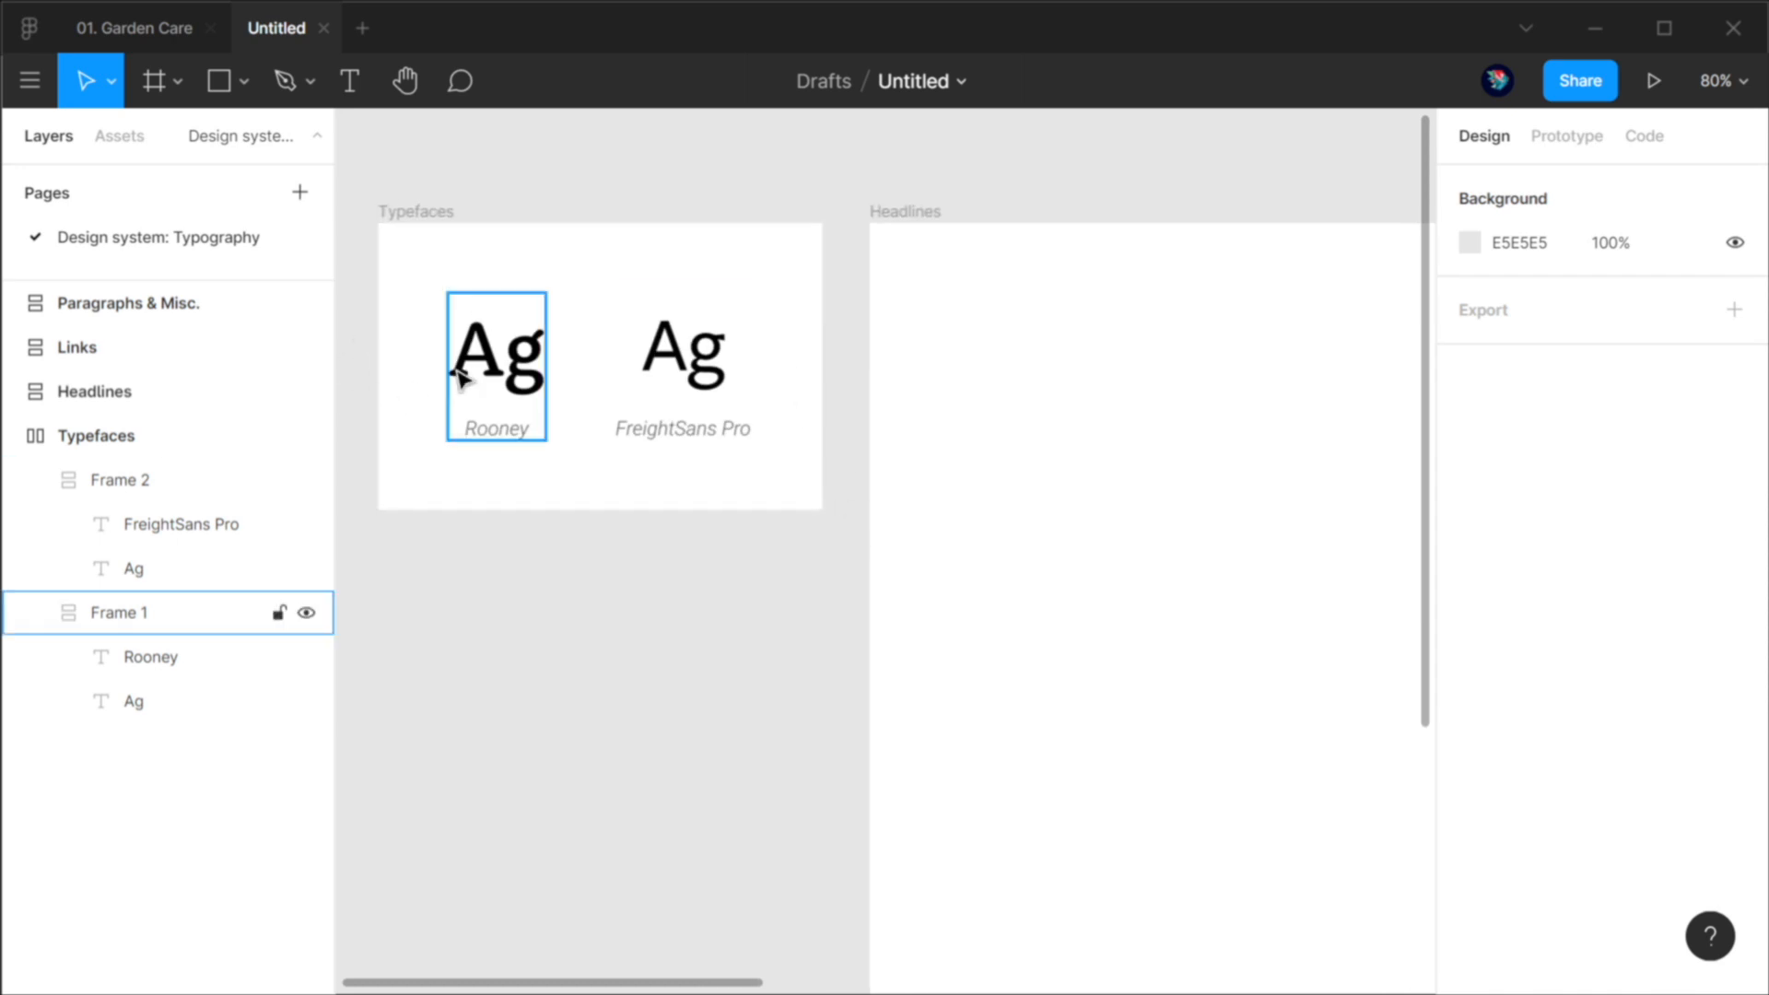
{"action": "left_click", "coordinate": [645, 349]}
{"action": "left_click", "coordinate": [825, 633]}
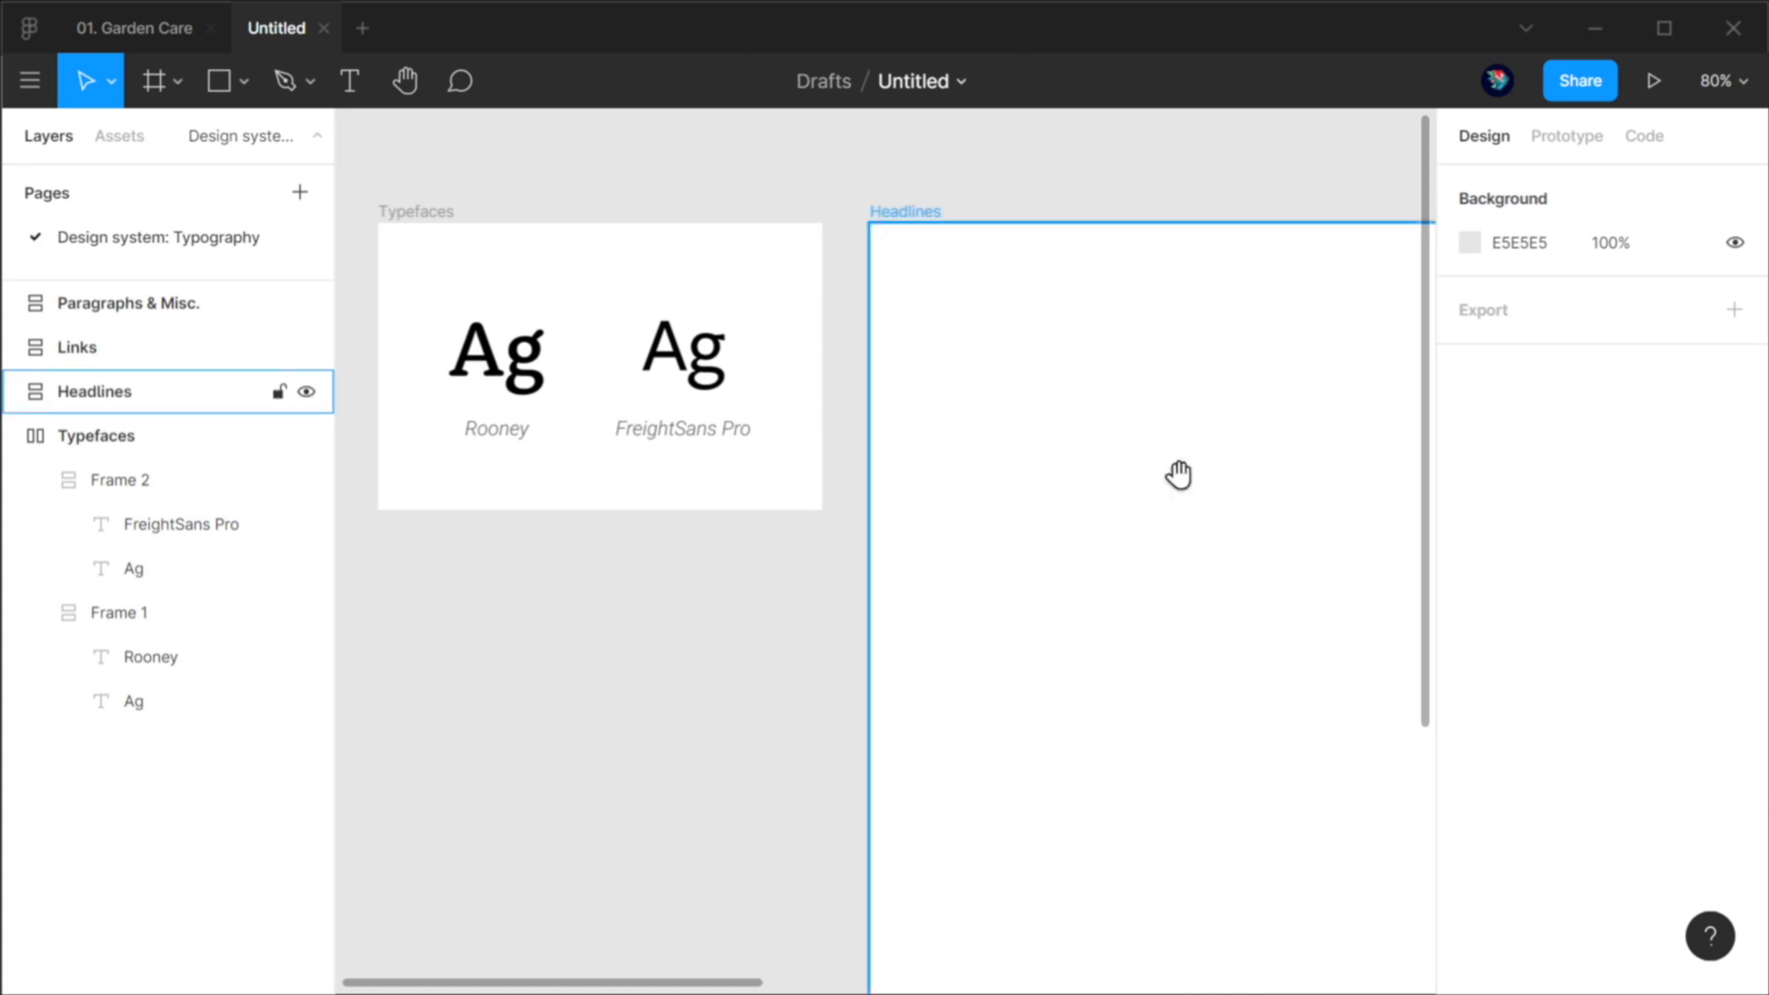
Step: Paste the Headline 1 specimen into the Headlines frame, with its details listing Rooney, 72px size, 96px line height, 0 letter spacing and Medium weight
{"action": "left_click_drag", "start_coordinate": [1165, 620], "coordinate": [805, 572]}
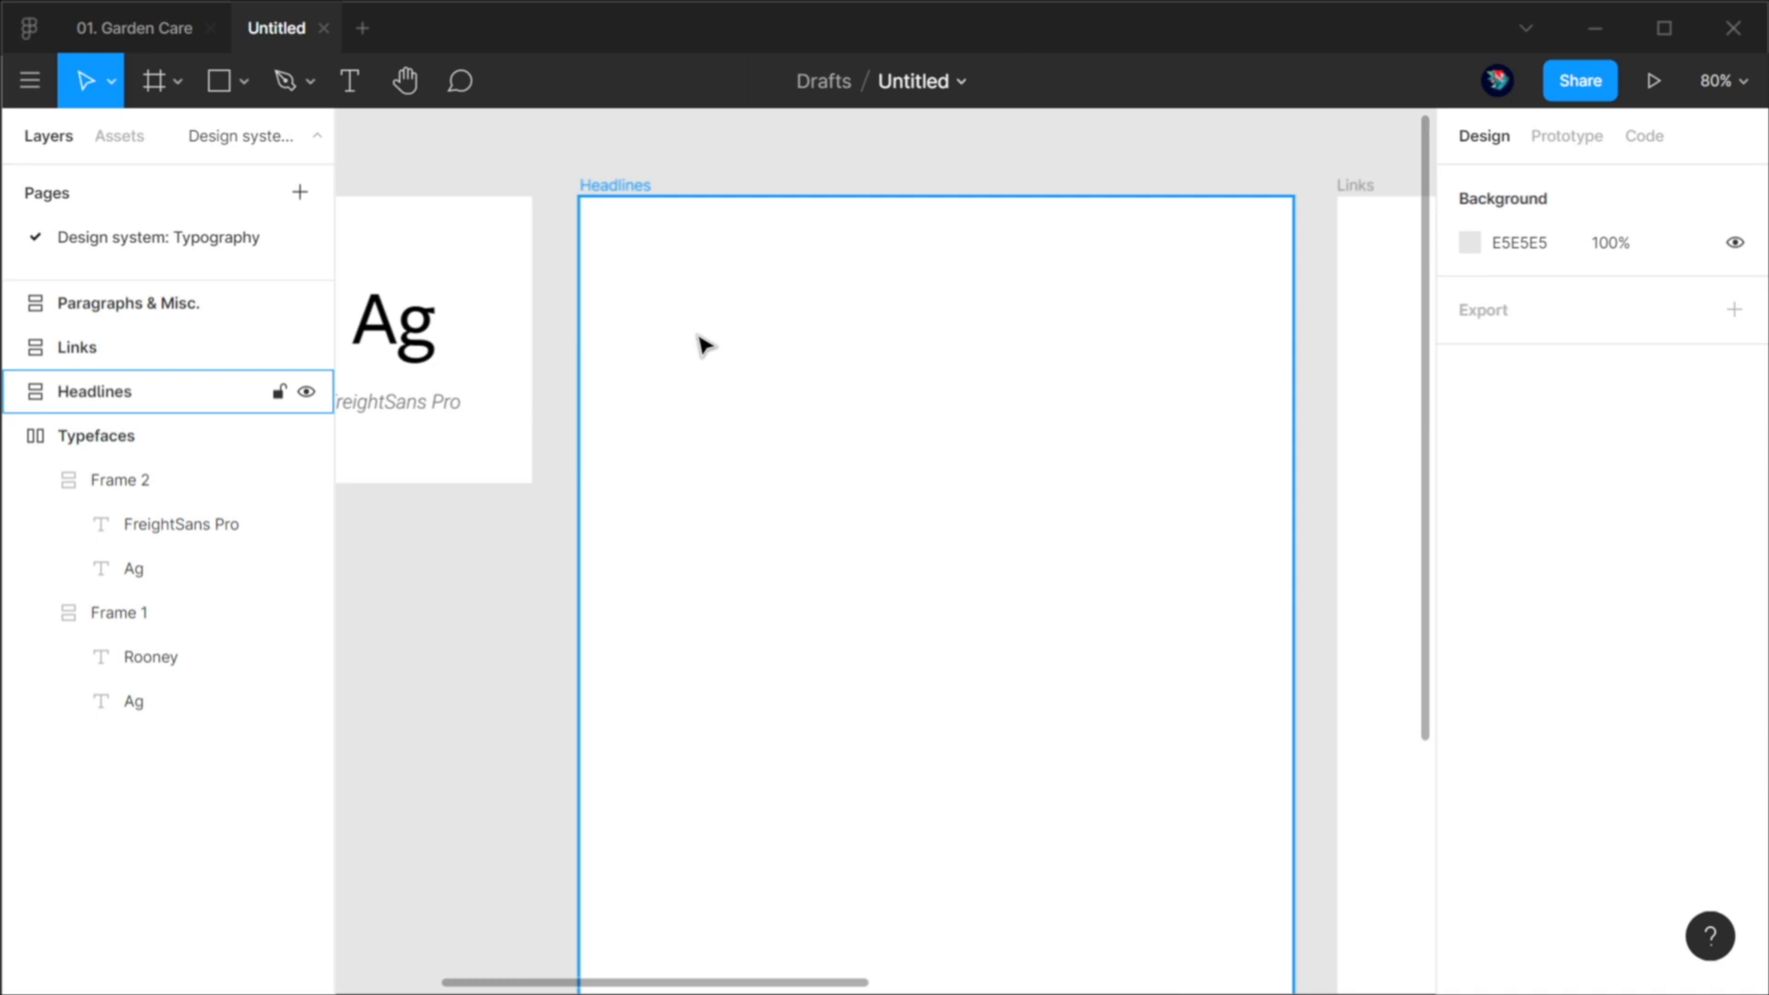
{"action": "left_click", "coordinate": [719, 364]}
{"action": "left_click", "coordinate": [512, 534]}
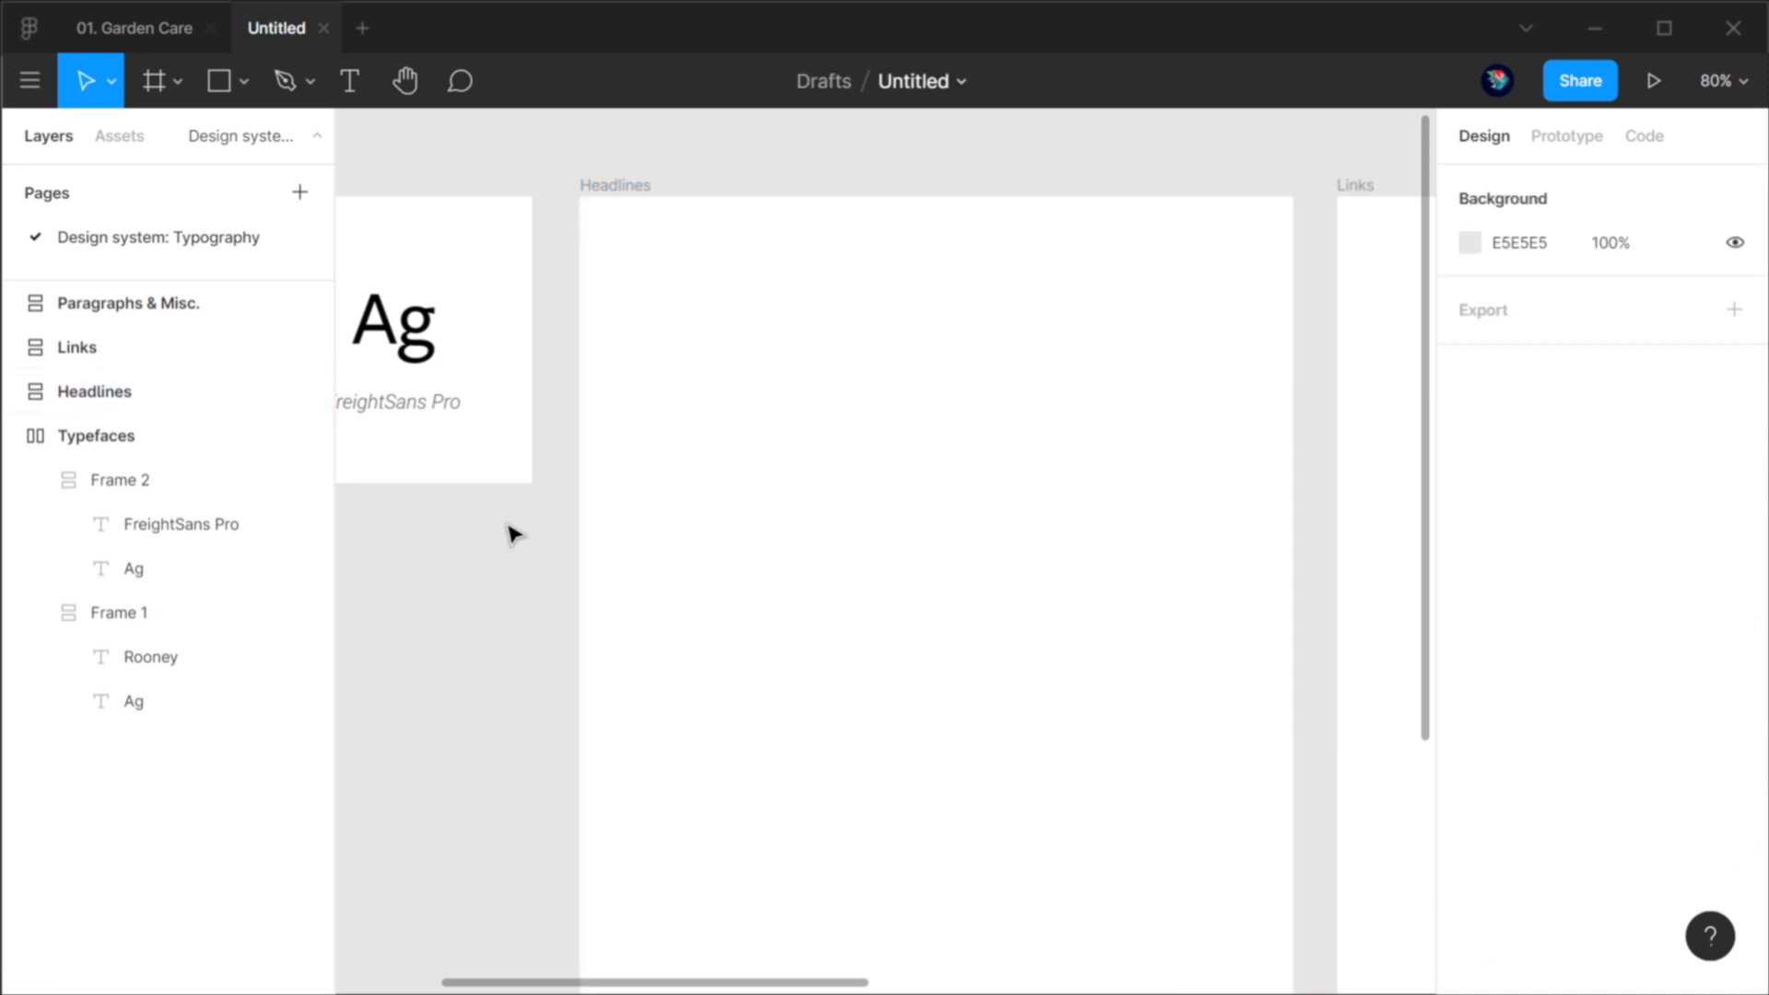
{"action": "scroll", "coordinate": [705, 470], "scroll_direction": "right", "scroll_amount": 1}
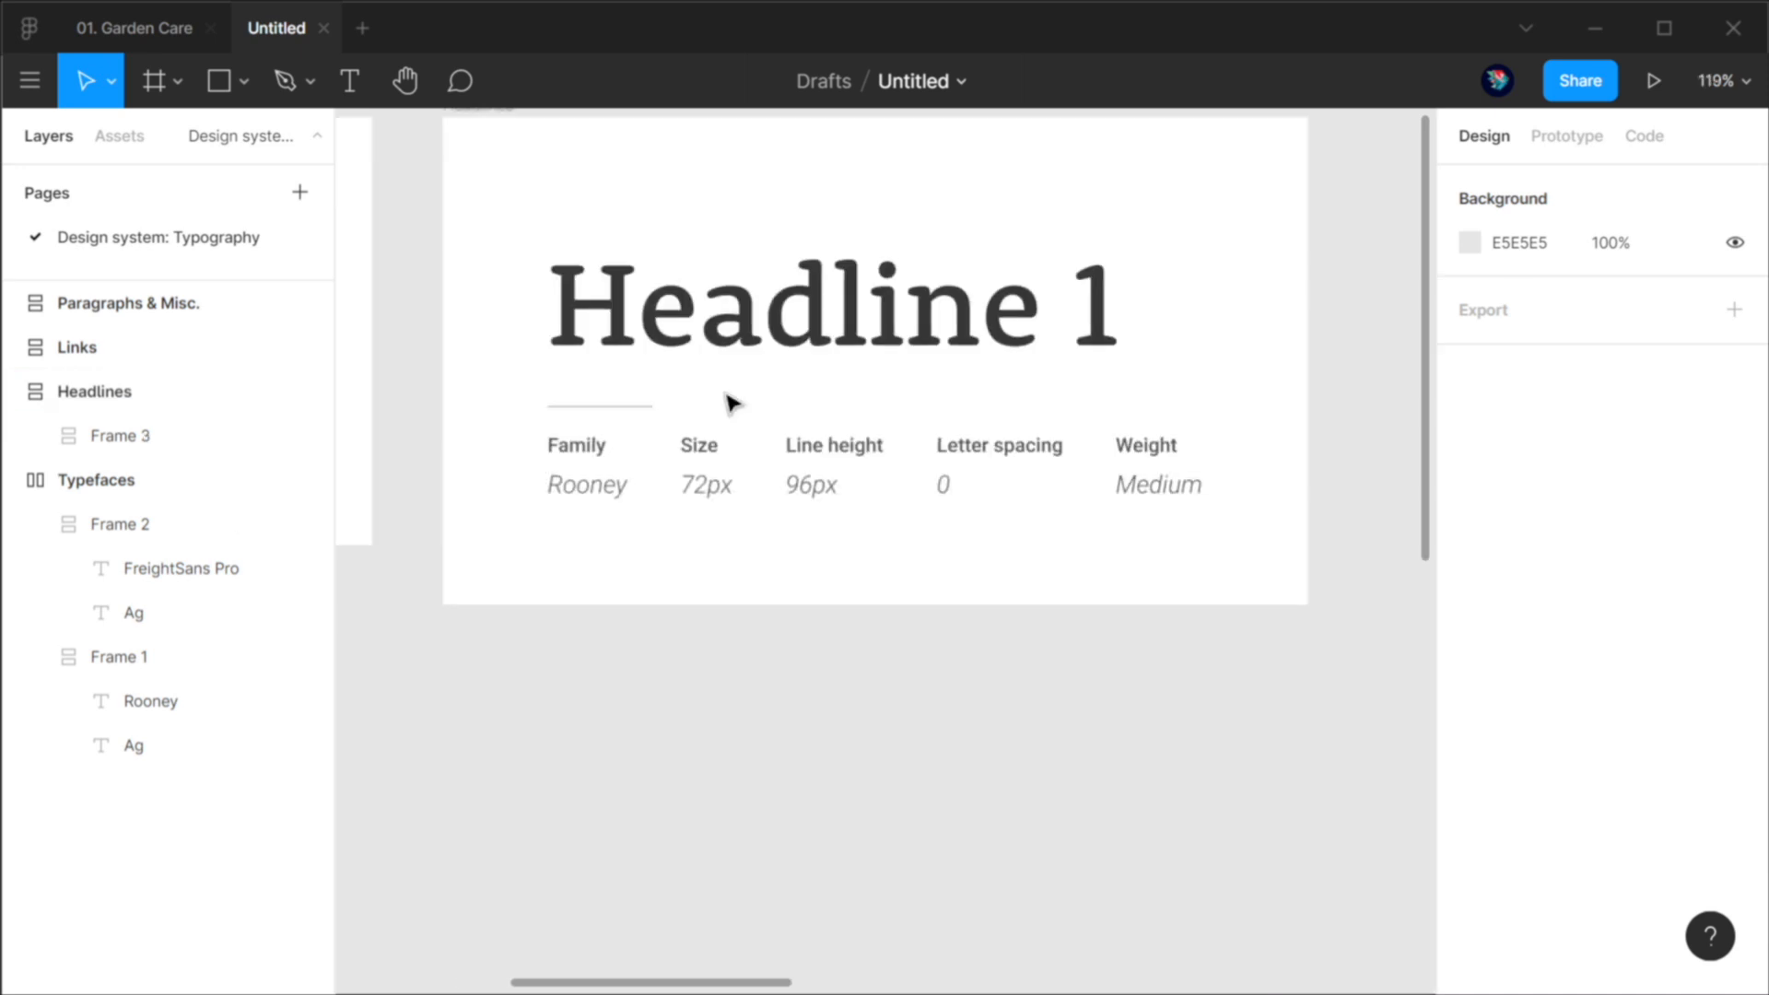
{"action": "left_click_drag", "start_coordinate": [840, 325], "coordinate": [934, 466]}
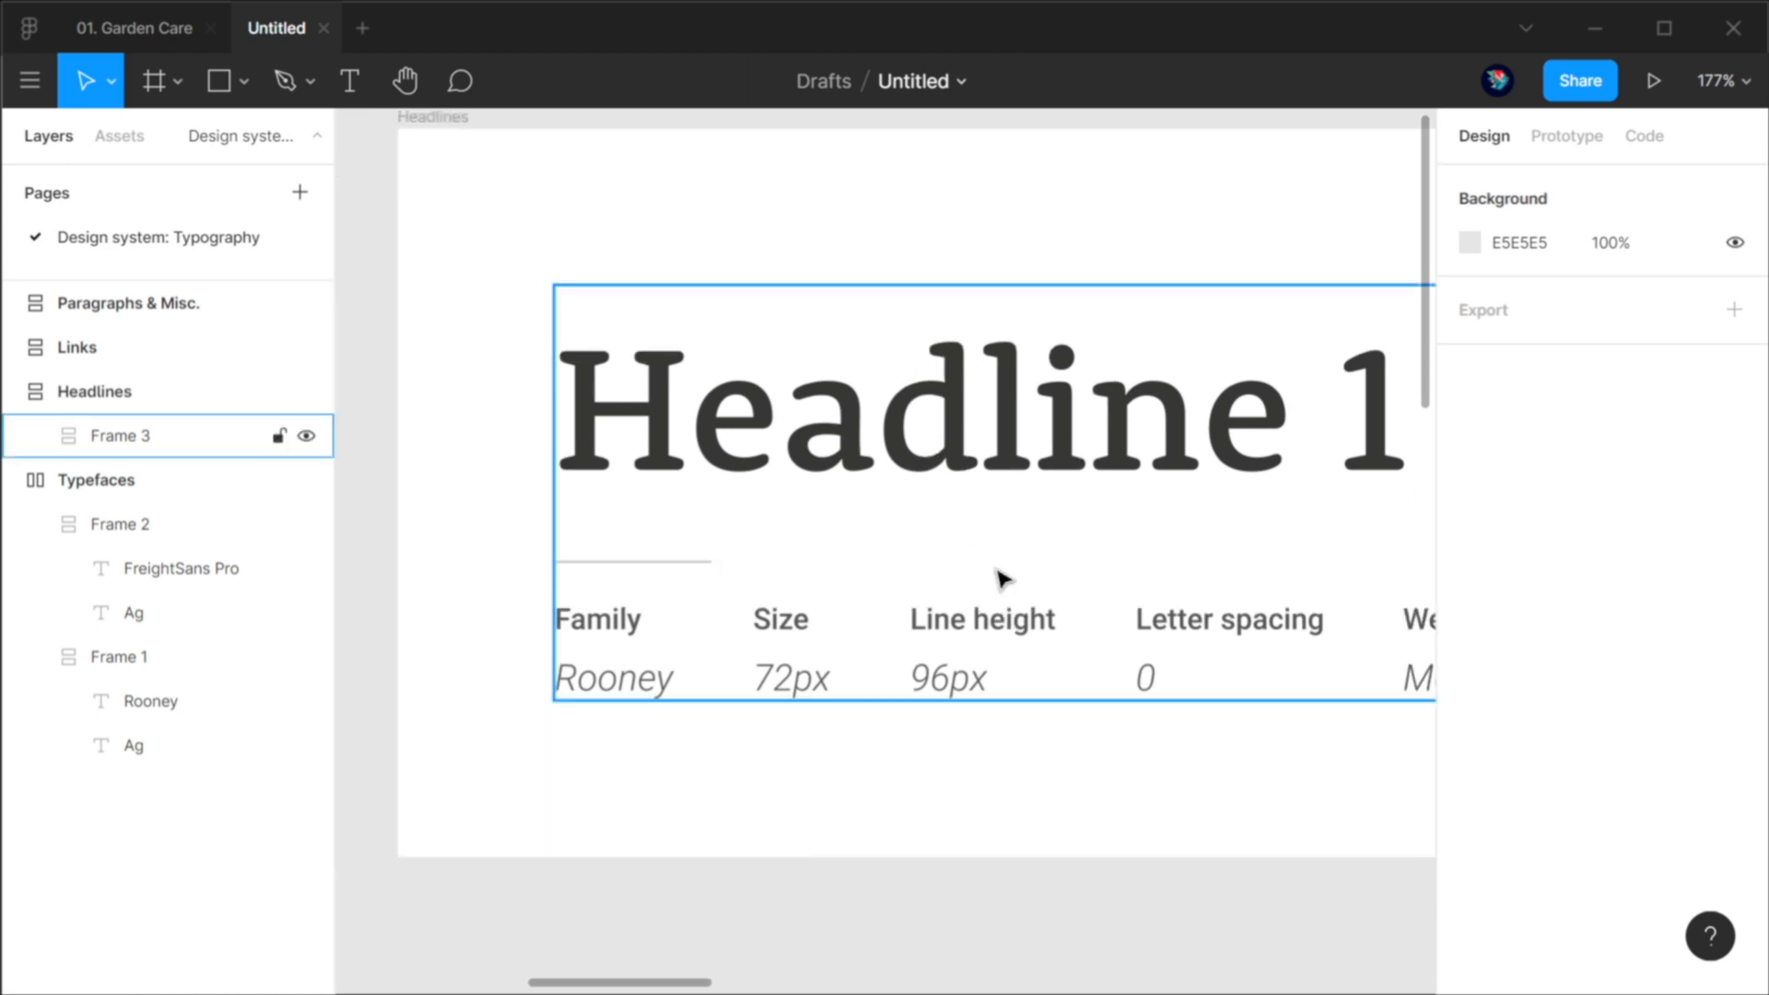
{"action": "double_click", "coordinate": [999, 478]}
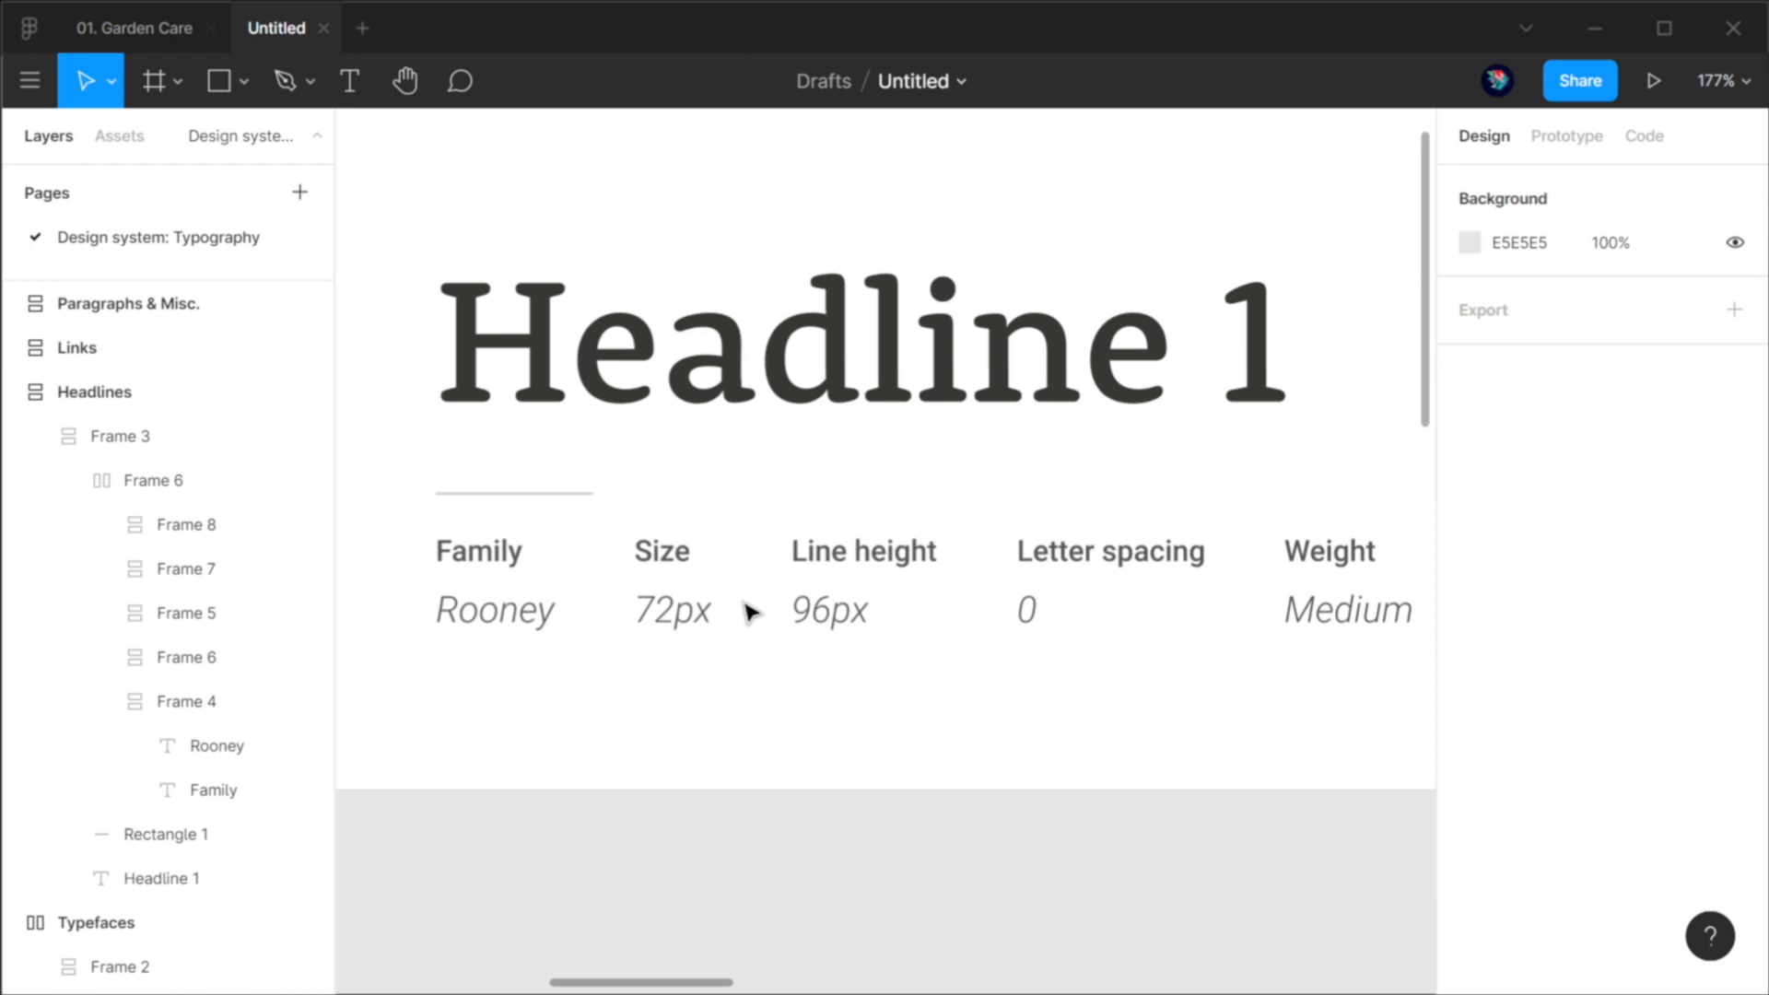
Step: Examine the Headline 1 specimen, the Headlines frame's auto layout settings and the headline's text properties
{"action": "left_click_drag", "start_coordinate": [731, 593], "coordinate": [761, 655]}
{"action": "left_click", "coordinate": [577, 717]}
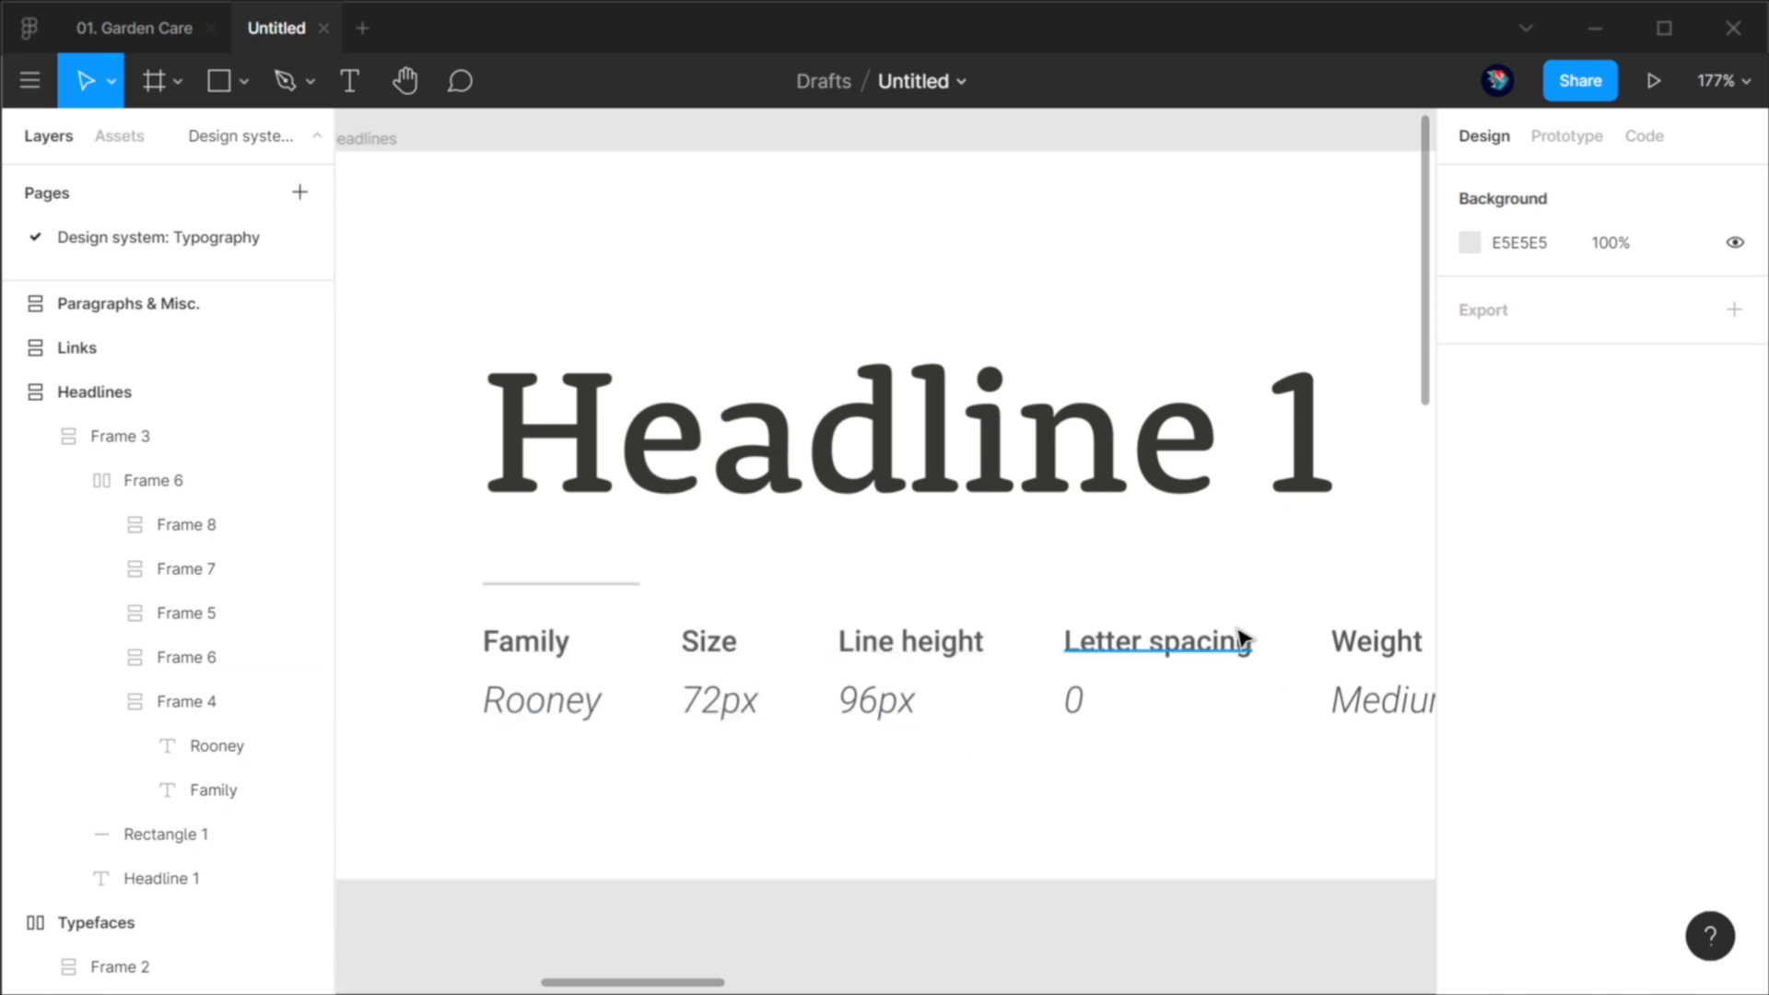
{"action": "scroll", "coordinate": [1142, 656], "scroll_direction": "right", "scroll_amount": 5}
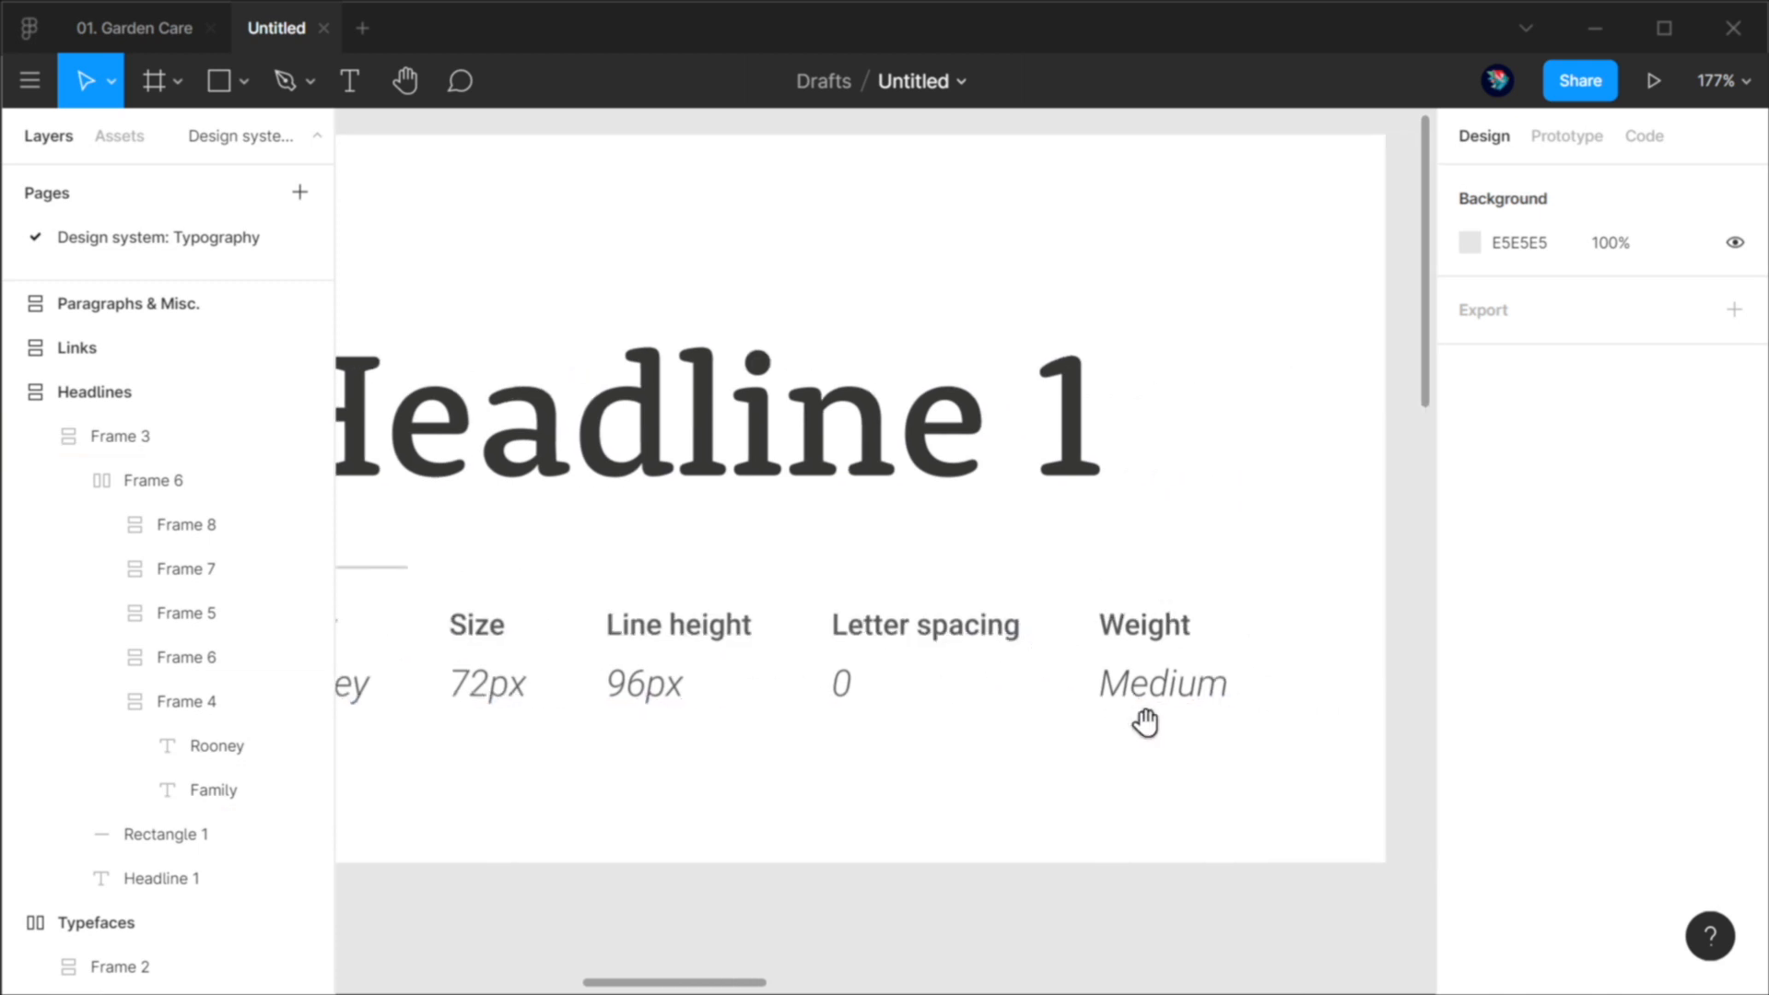
{"action": "scroll", "coordinate": [893, 728], "scroll_direction": "down", "scroll_amount": 3}
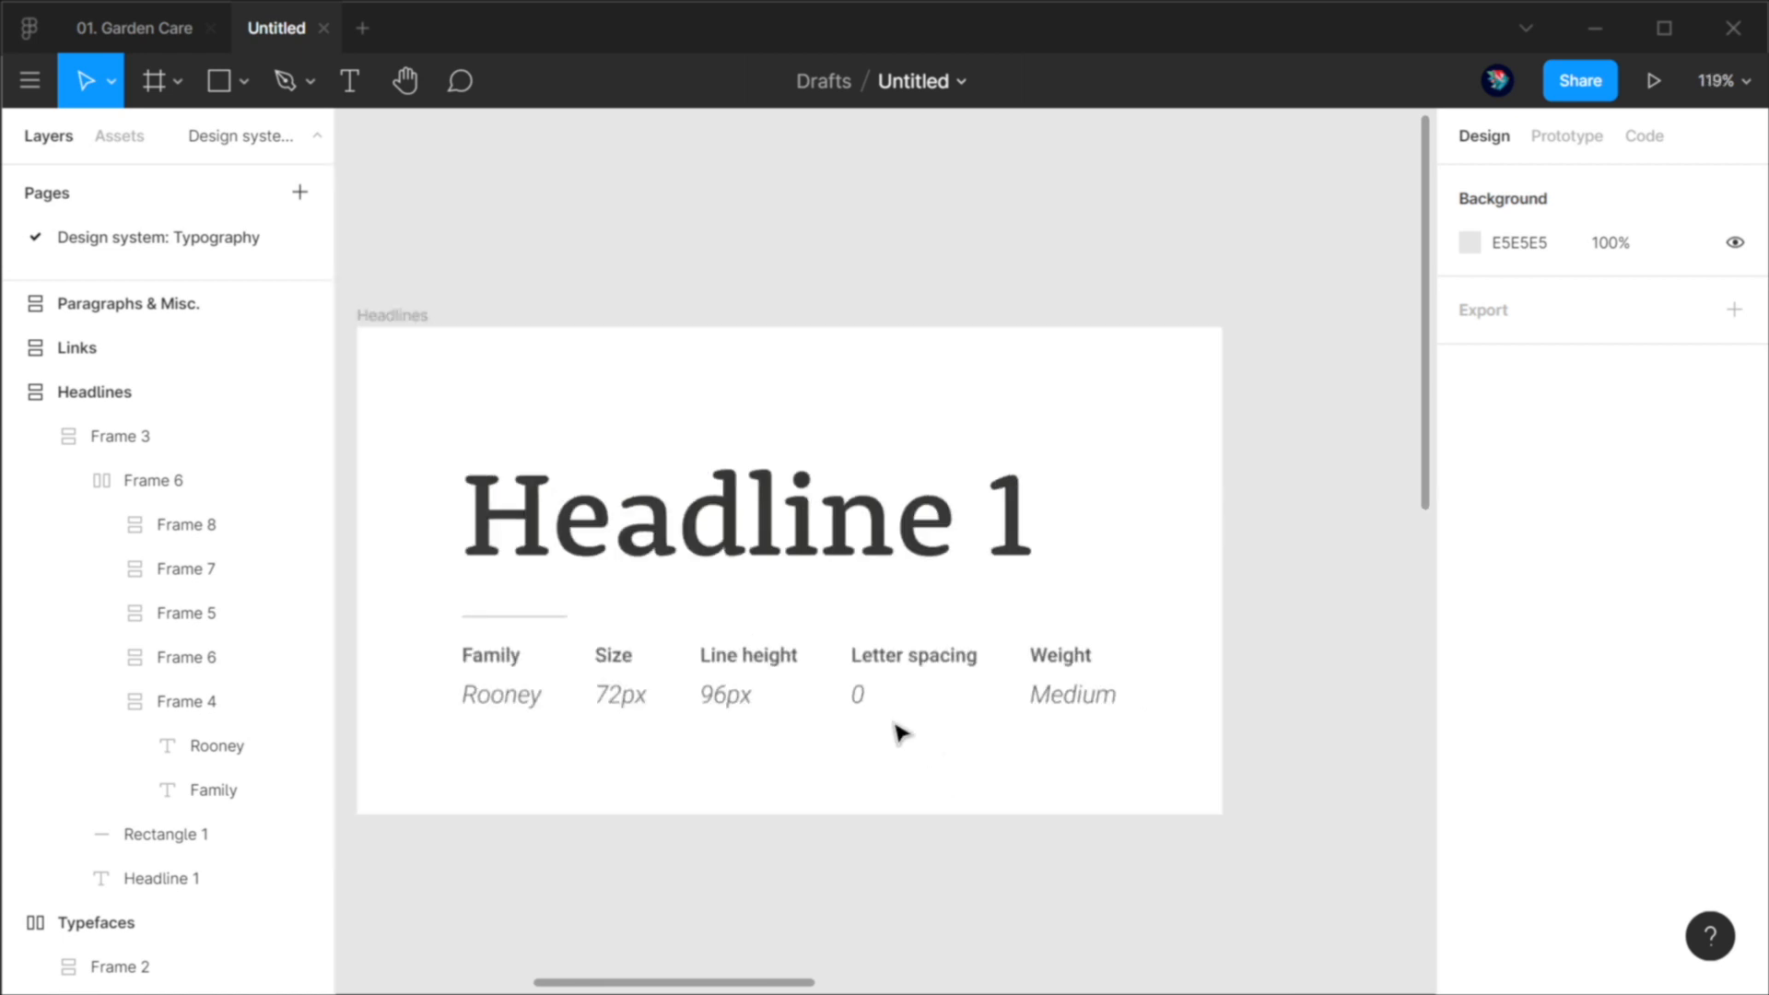
{"action": "left_click_drag", "start_coordinate": [783, 786], "coordinate": [917, 667]}
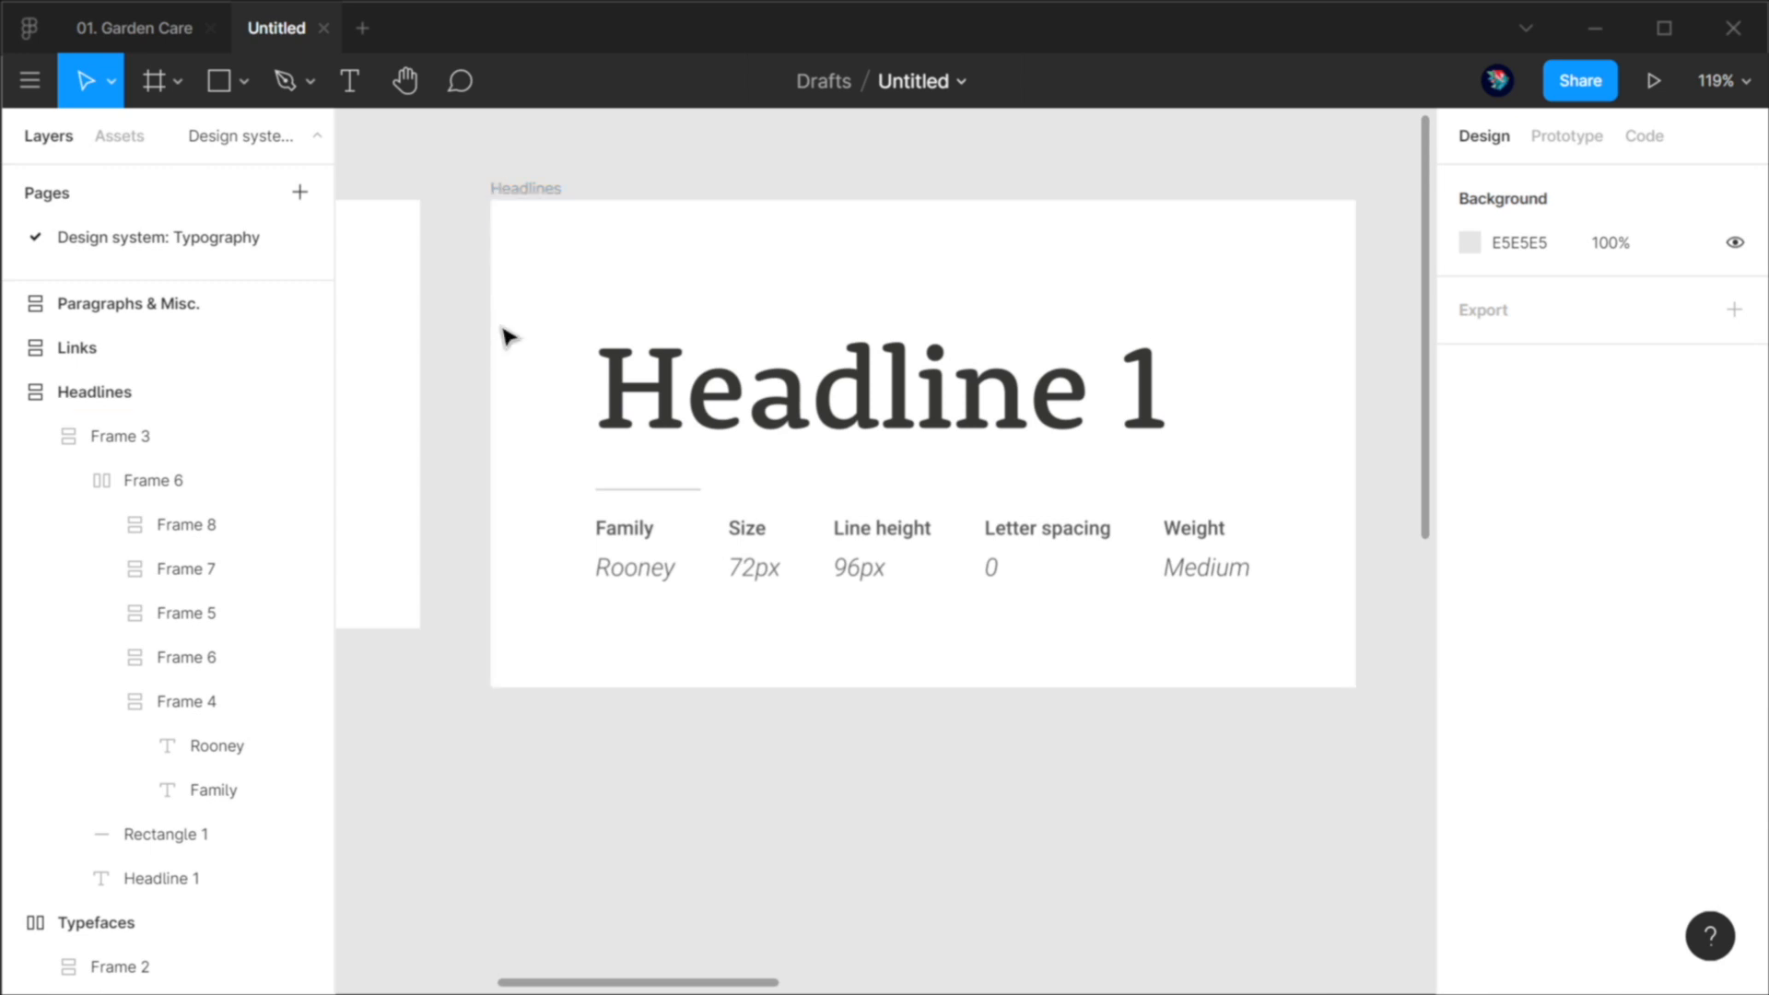
{"action": "left_click", "coordinate": [524, 193]}
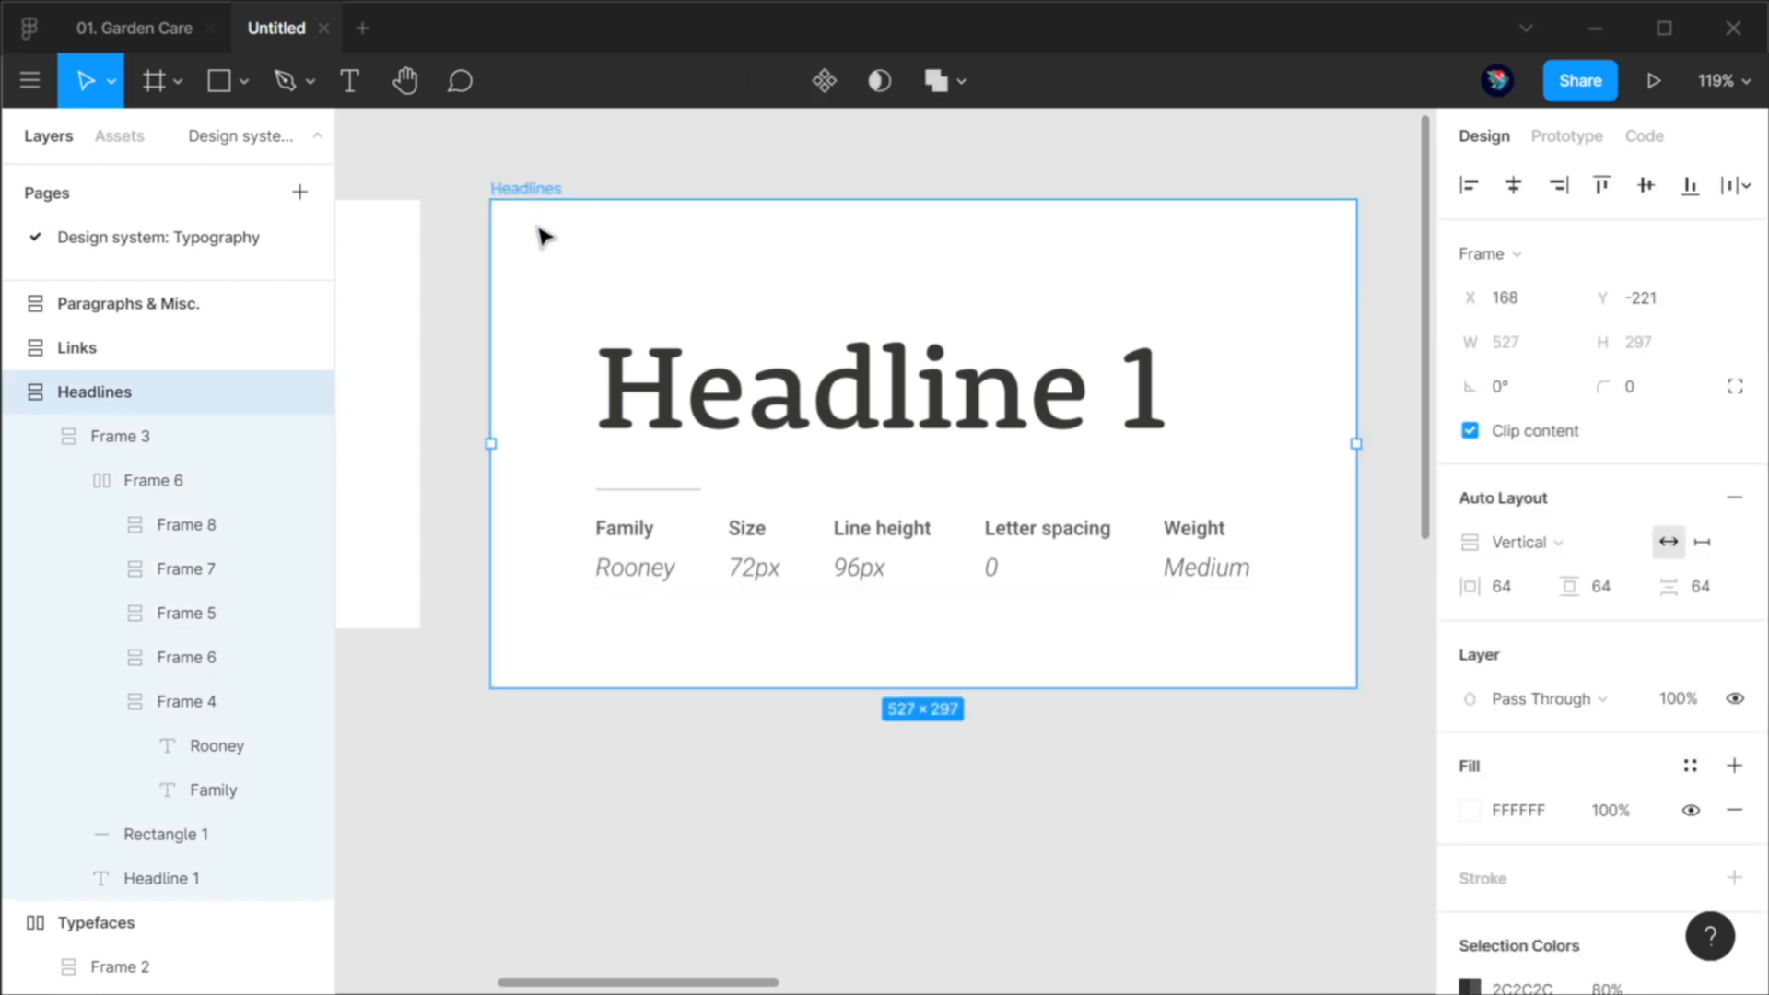
{"action": "left_click", "coordinate": [562, 162]}
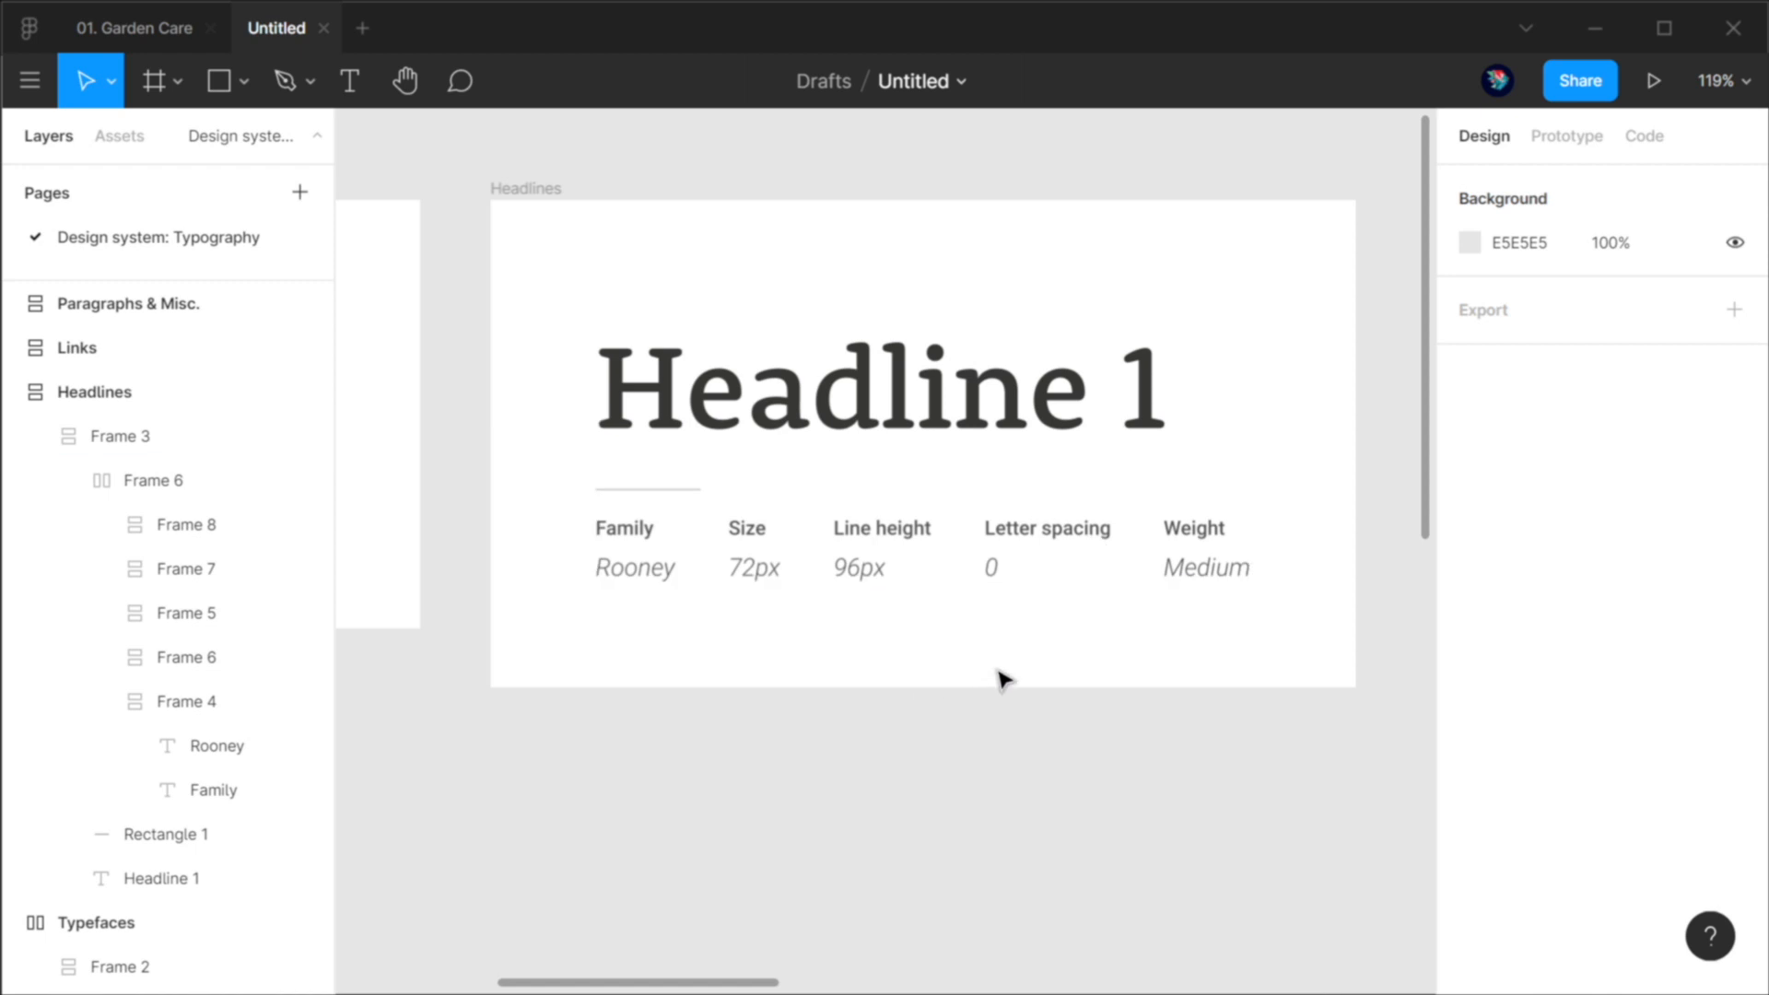
{"action": "left_click", "coordinate": [811, 420], "text": "ctrl"}
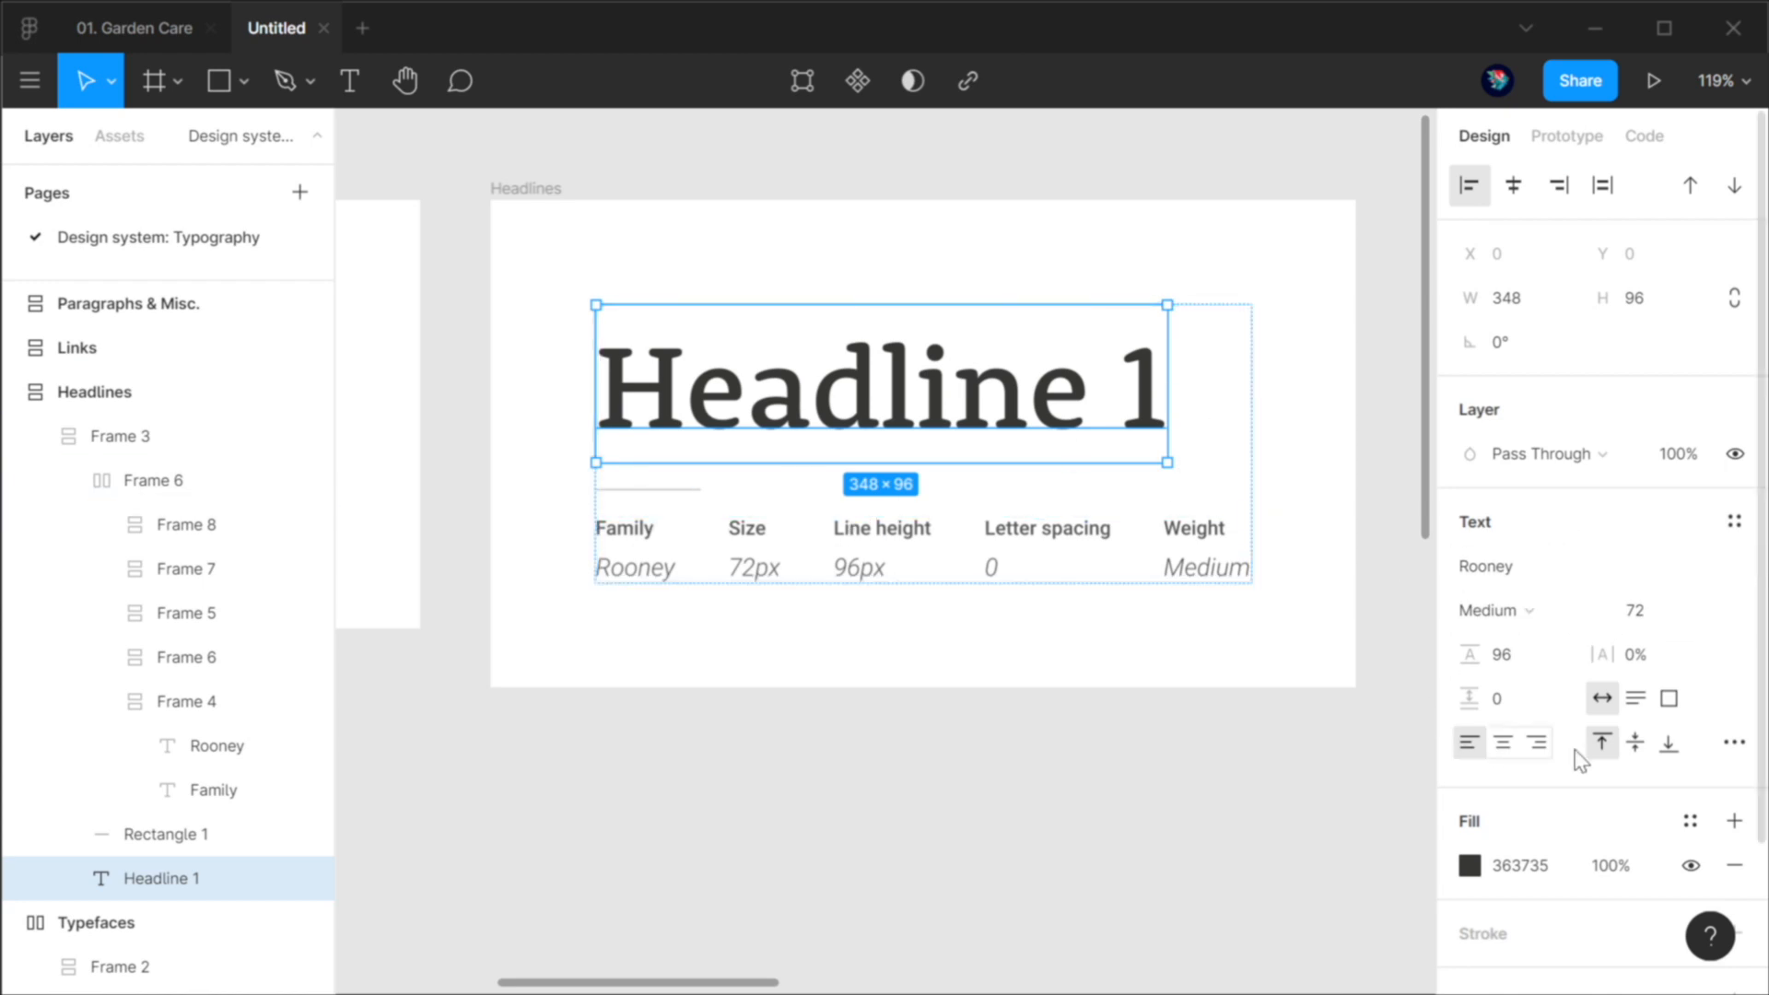
{"action": "left_click", "coordinate": [1076, 704]}
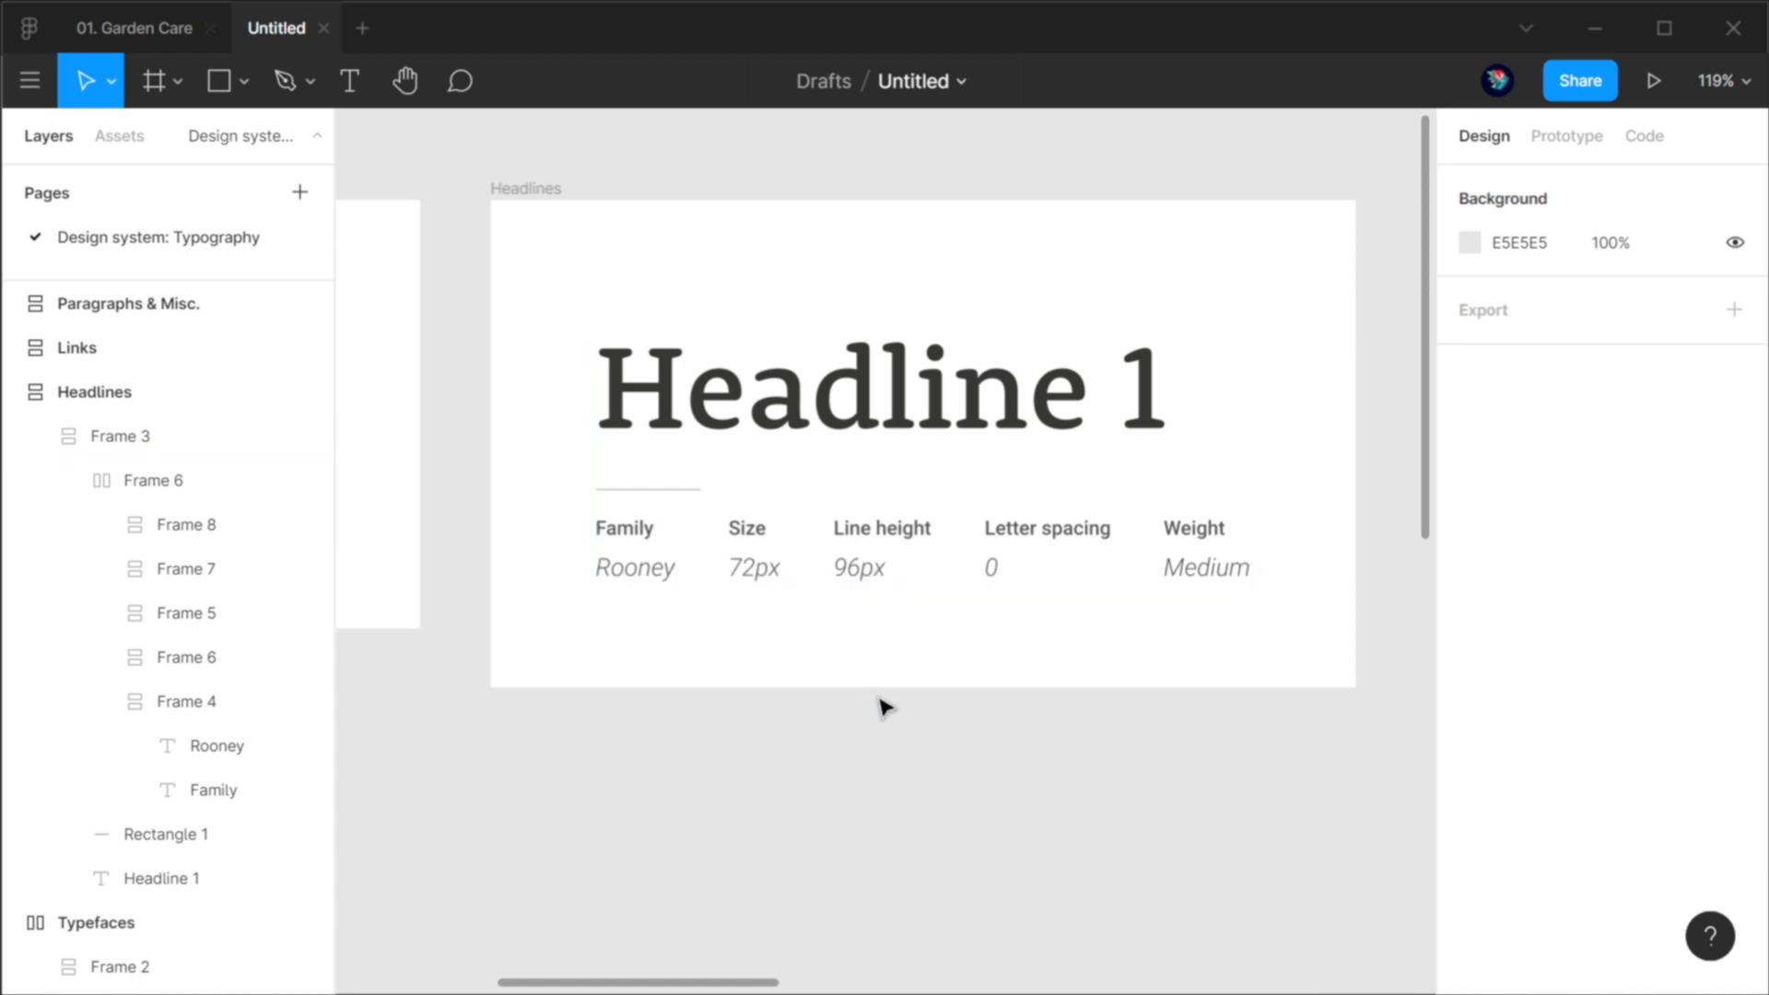
{"action": "left_click", "coordinate": [922, 406]}
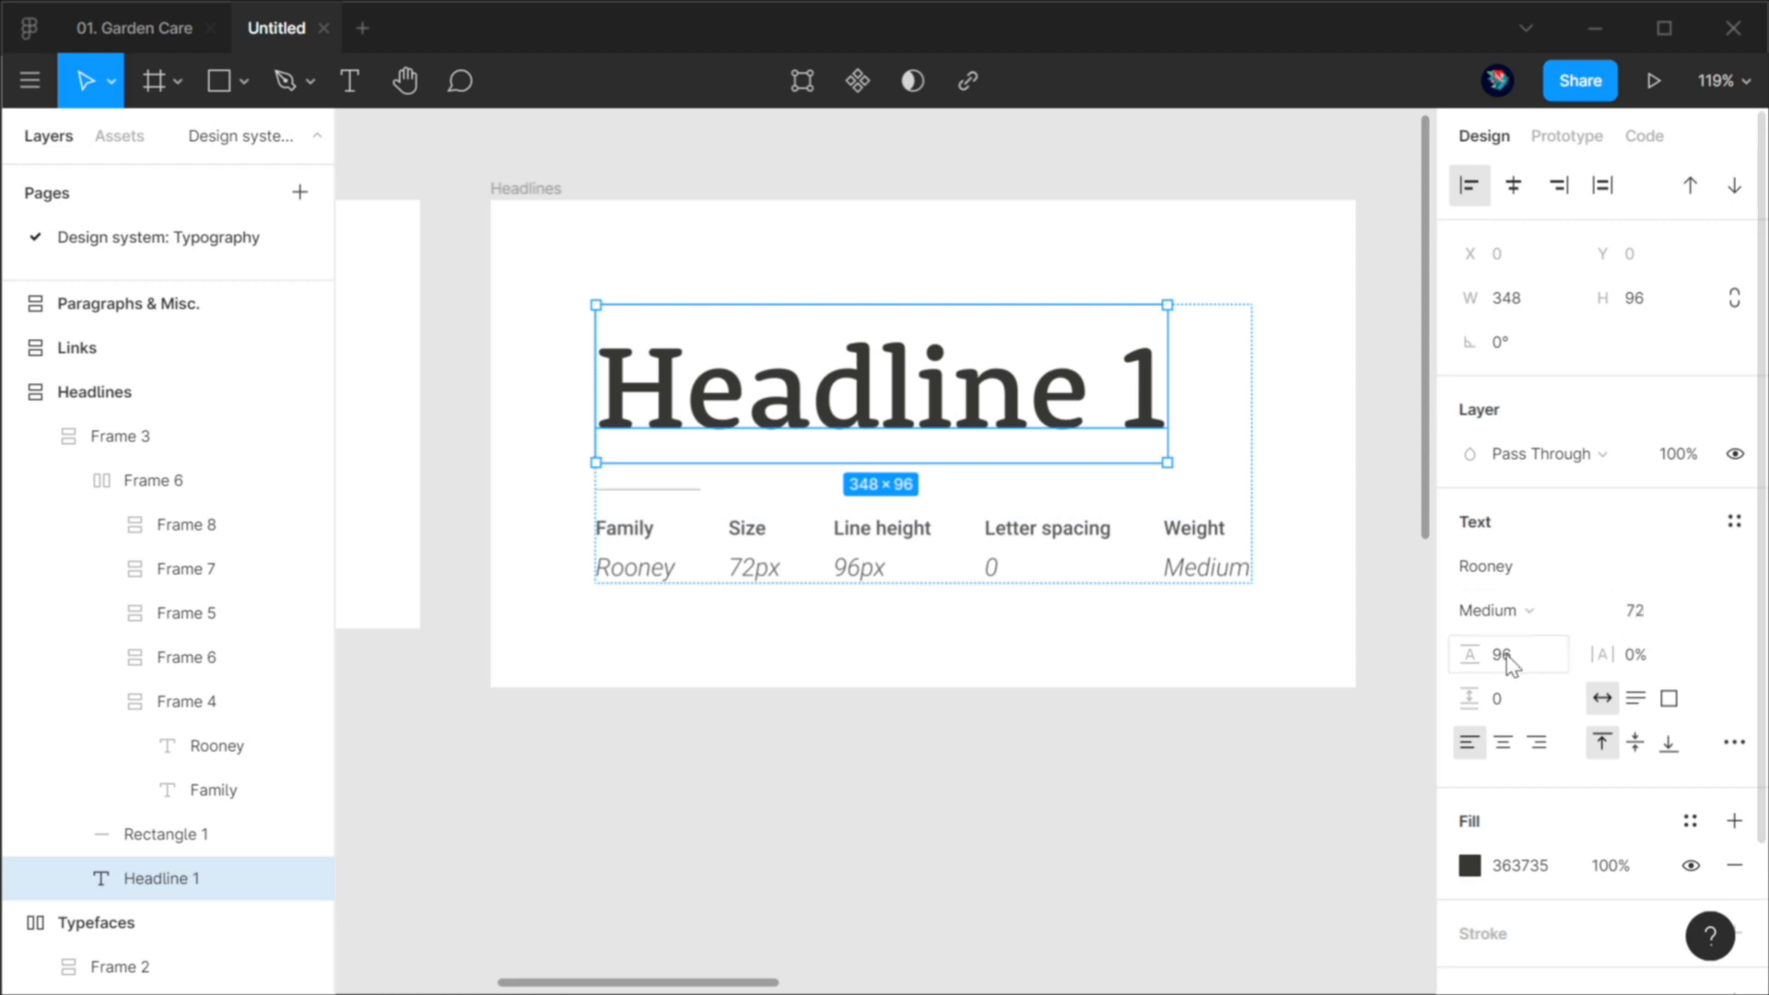
Step: Switch to the Type Scale page in the browser and examine the size levels around the 16 px base
{"action": "left_click", "coordinate": [906, 836]}
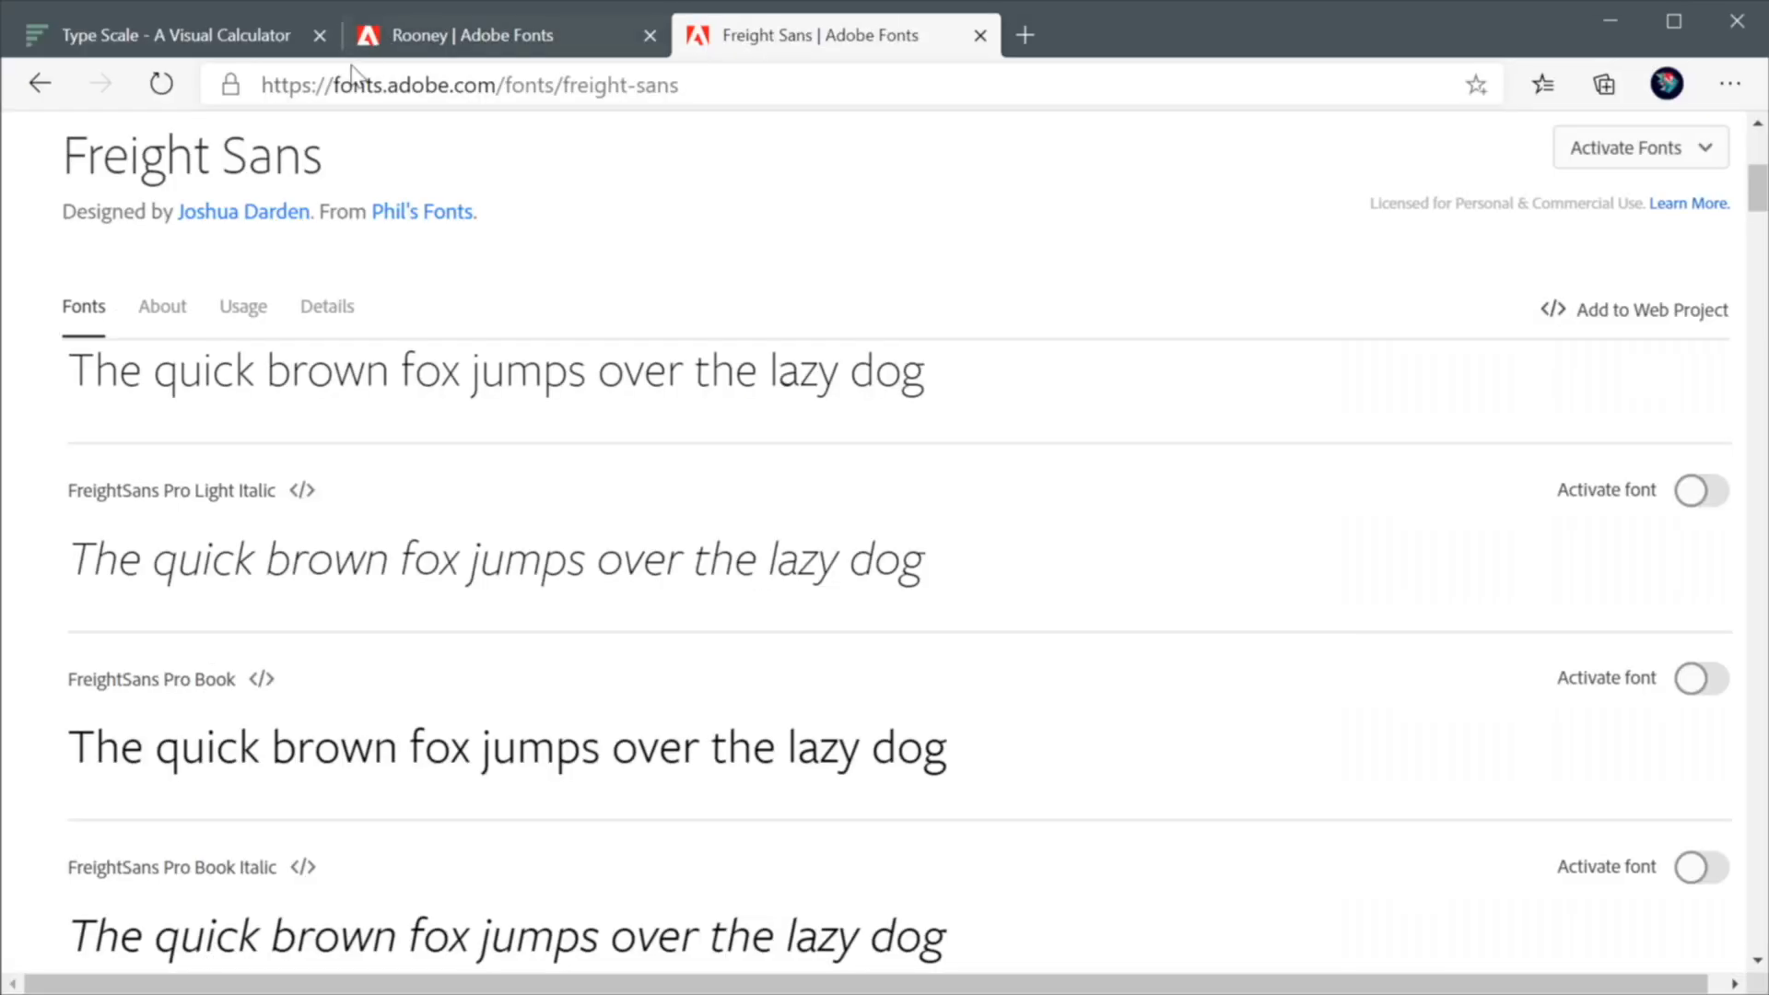
{"action": "left_click", "coordinate": [224, 42]}
{"action": "left_click_drag", "start_coordinate": [823, 578], "coordinate": [986, 263]}
{"action": "left_click", "coordinate": [1028, 398]}
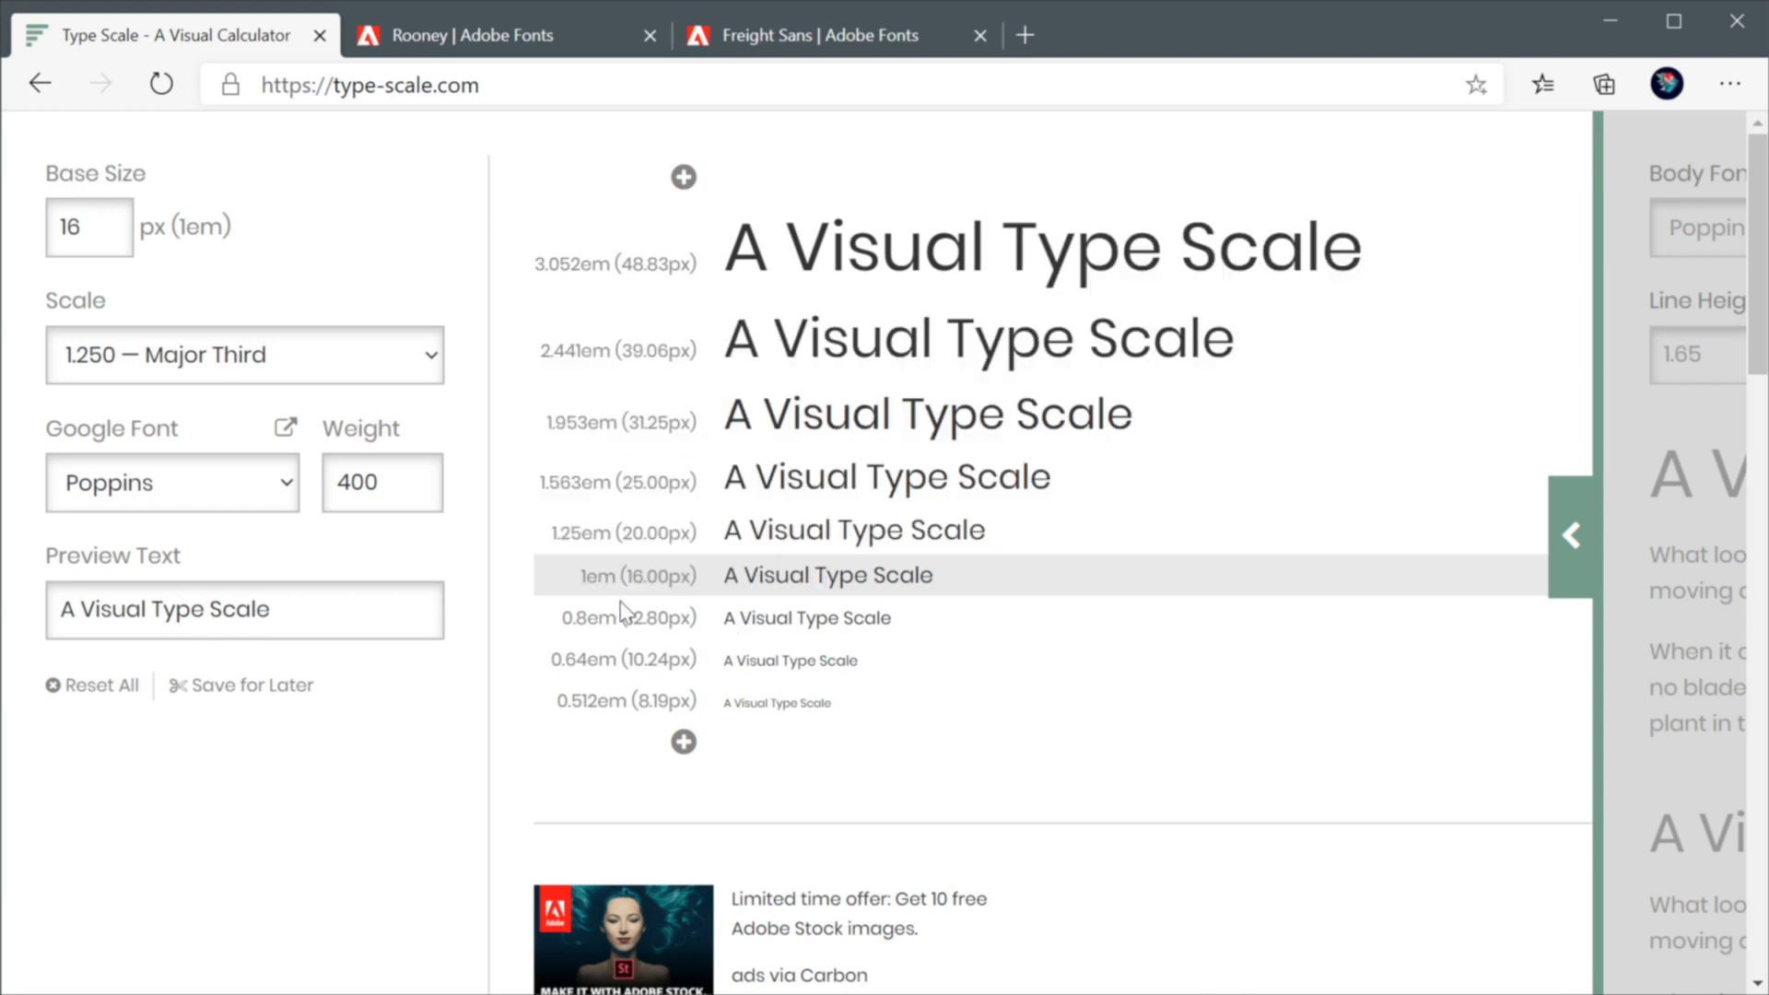
{"action": "left_click_drag", "start_coordinate": [618, 581], "coordinate": [699, 586]}
{"action": "left_click_drag", "start_coordinate": [622, 536], "coordinate": [698, 543]}
{"action": "left_click", "coordinate": [698, 562]}
{"action": "left_click_drag", "start_coordinate": [619, 576], "coordinate": [820, 579]}
{"action": "left_click_drag", "start_coordinate": [625, 535], "coordinate": [680, 572]}
{"action": "left_click", "coordinate": [677, 588]}
Step: Set the type scale's base size to 18 px and its scale to 1.414 — Augmented Fourth
{"action": "left_click", "coordinate": [81, 226]}
{"action": "key", "text": "ctrl+a"}
{"action": "type", "text": "18"}
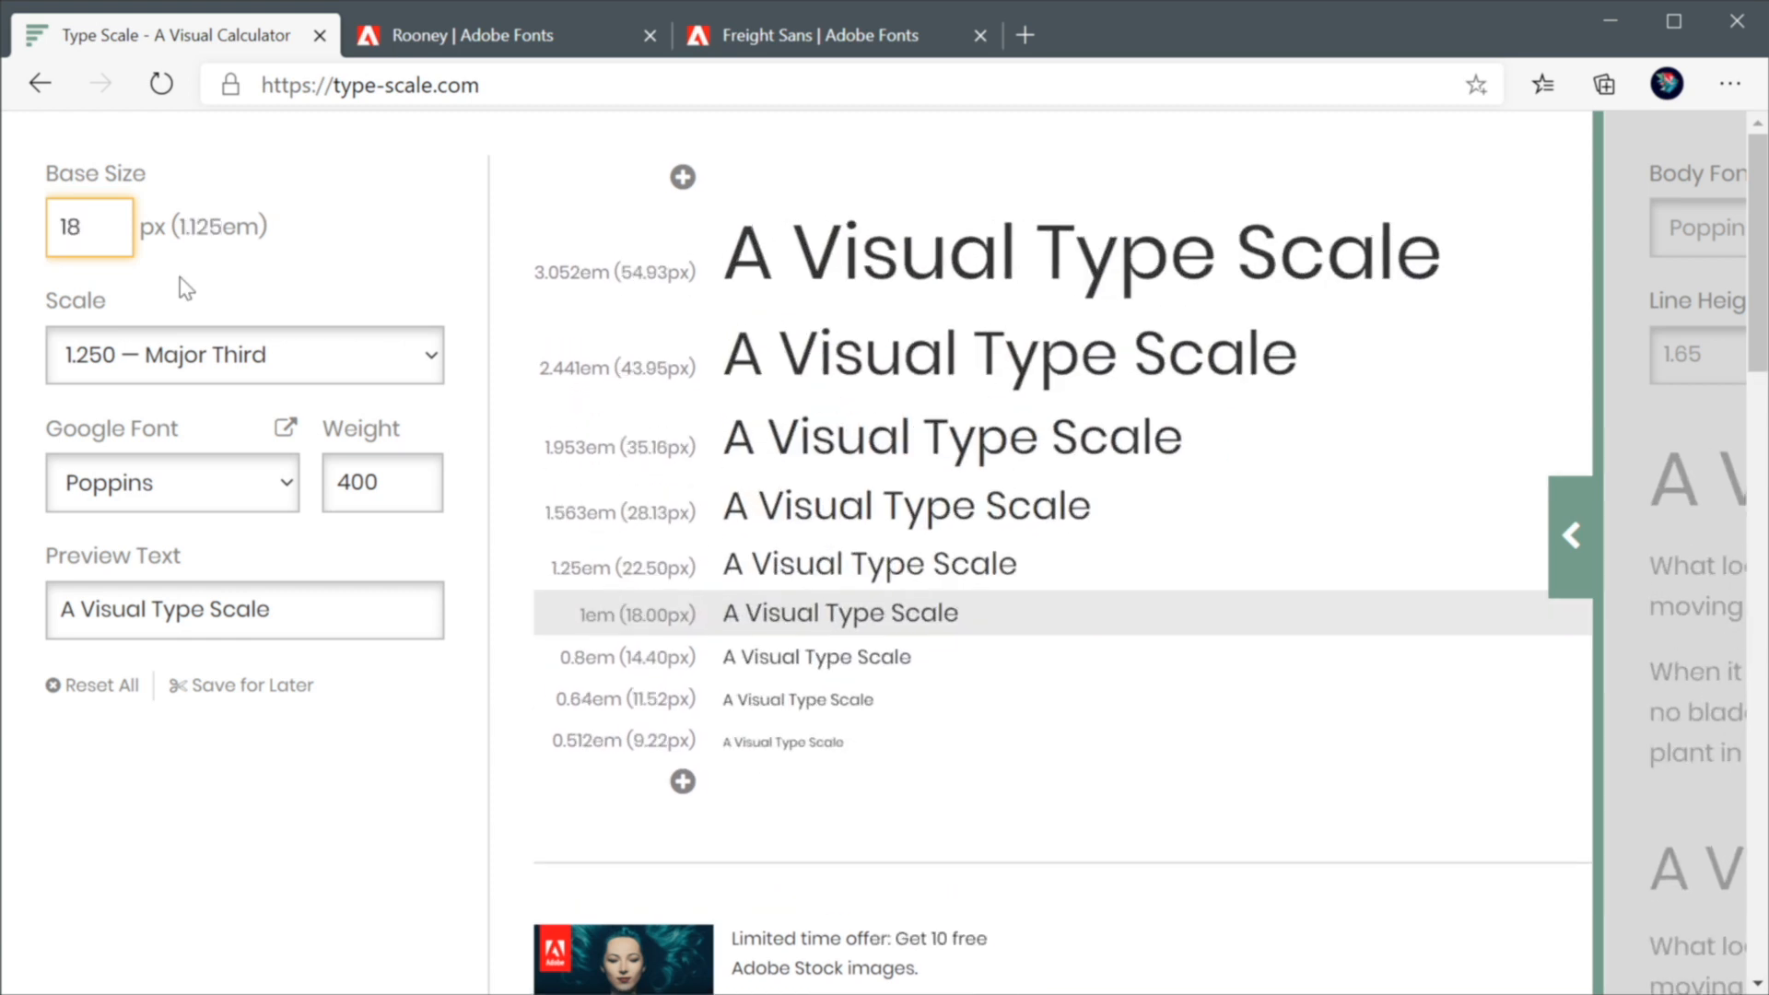
{"action": "key", "text": "Tab"}
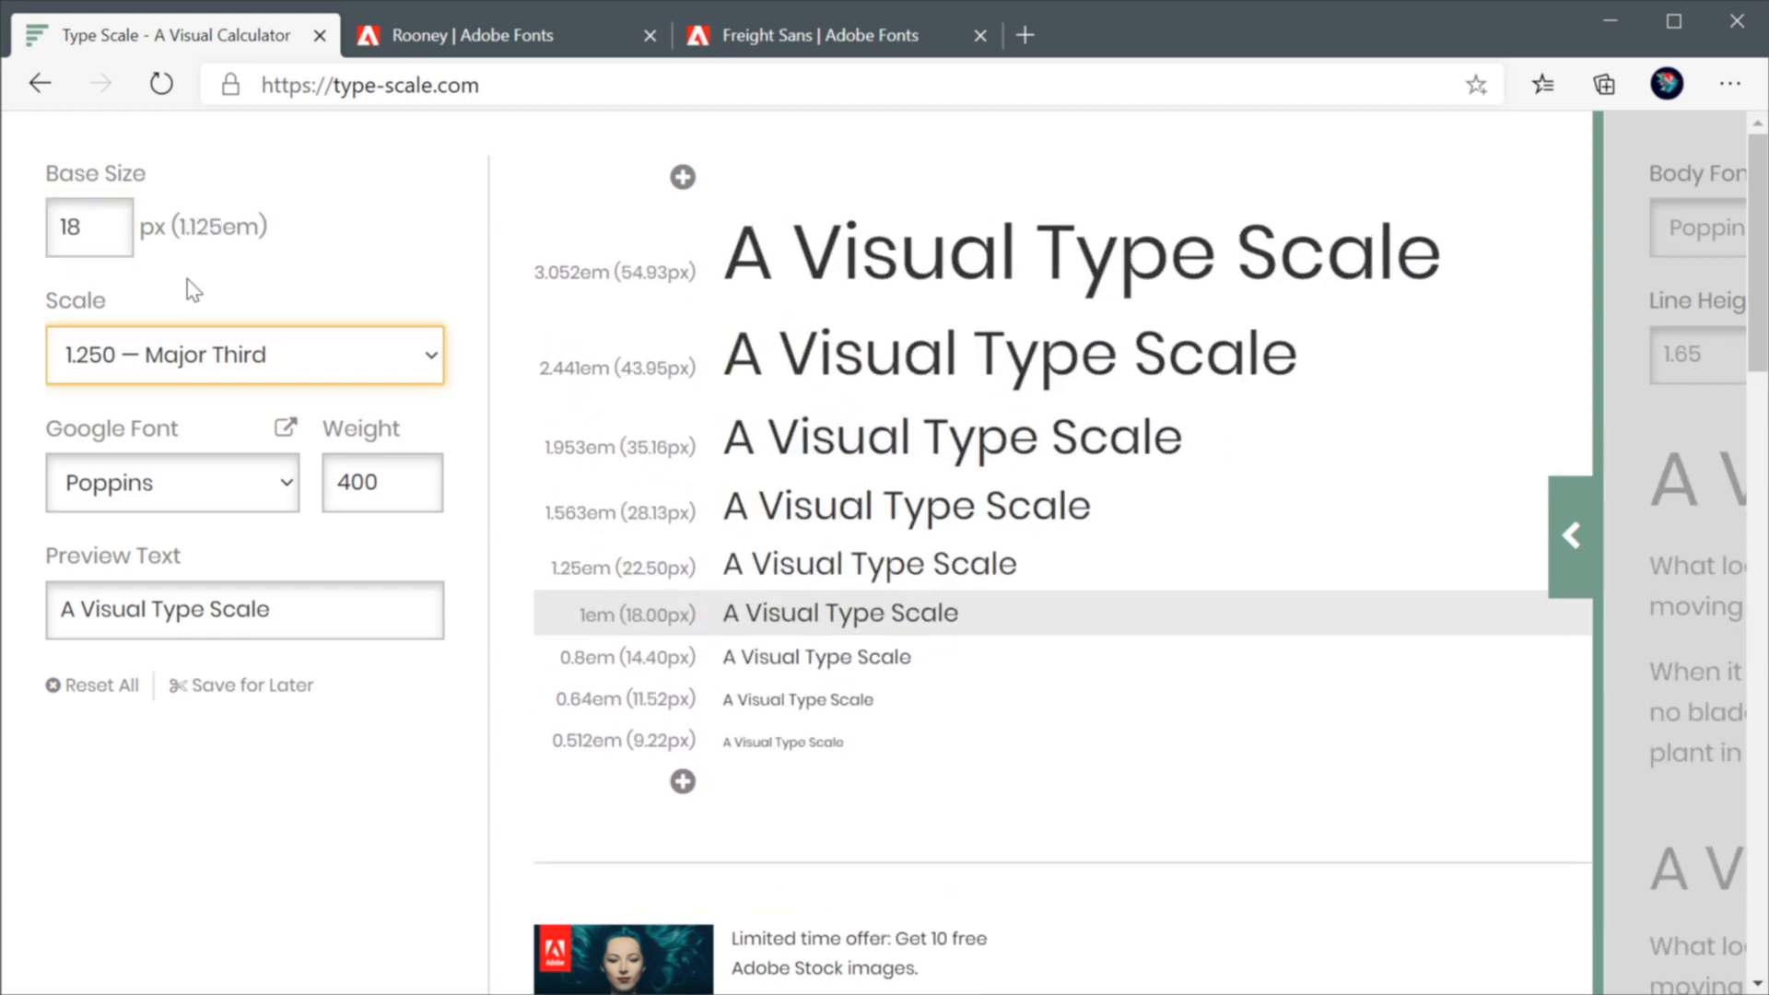
{"action": "left_click", "coordinate": [200, 355]}
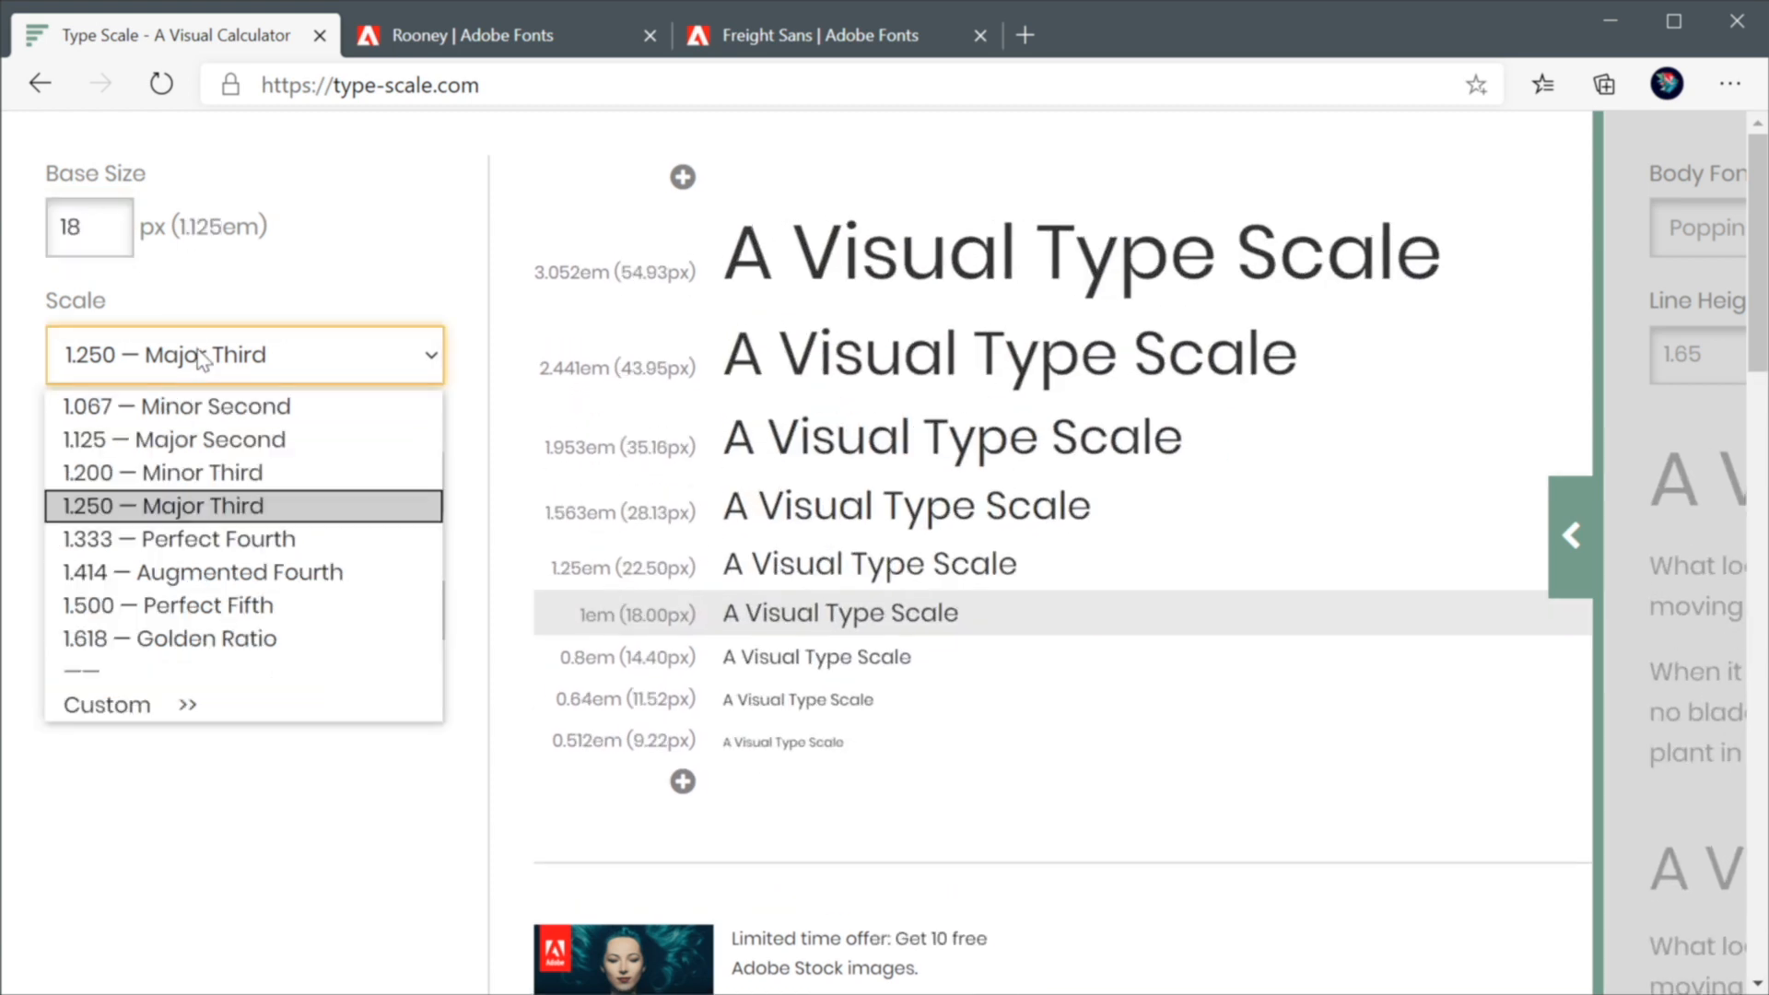
{"action": "left_click", "coordinate": [255, 576]}
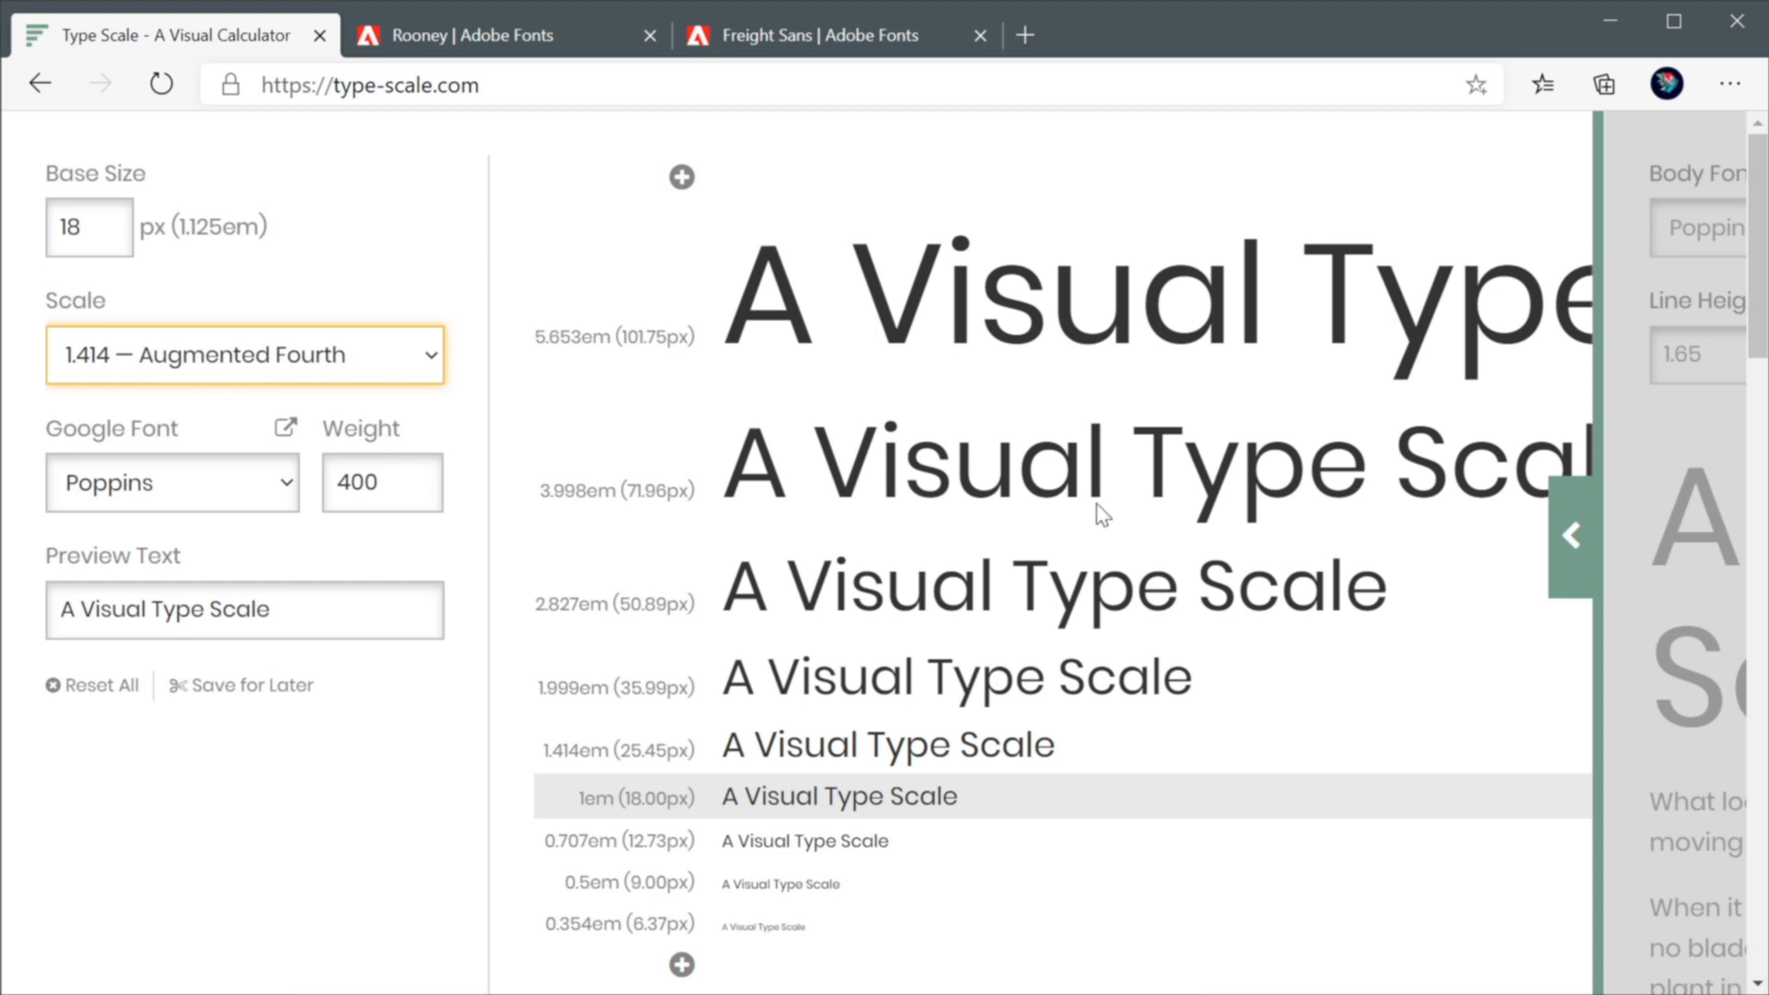
Step: Review the preview lines of the scale from the 1em base up to the largest level
{"action": "scroll", "coordinate": [979, 391], "scroll_direction": "down", "scroll_amount": 5}
{"action": "scroll", "coordinate": [984, 387], "scroll_direction": "up", "scroll_amount": 5}
{"action": "left_click_drag", "start_coordinate": [744, 795], "coordinate": [1039, 337]}
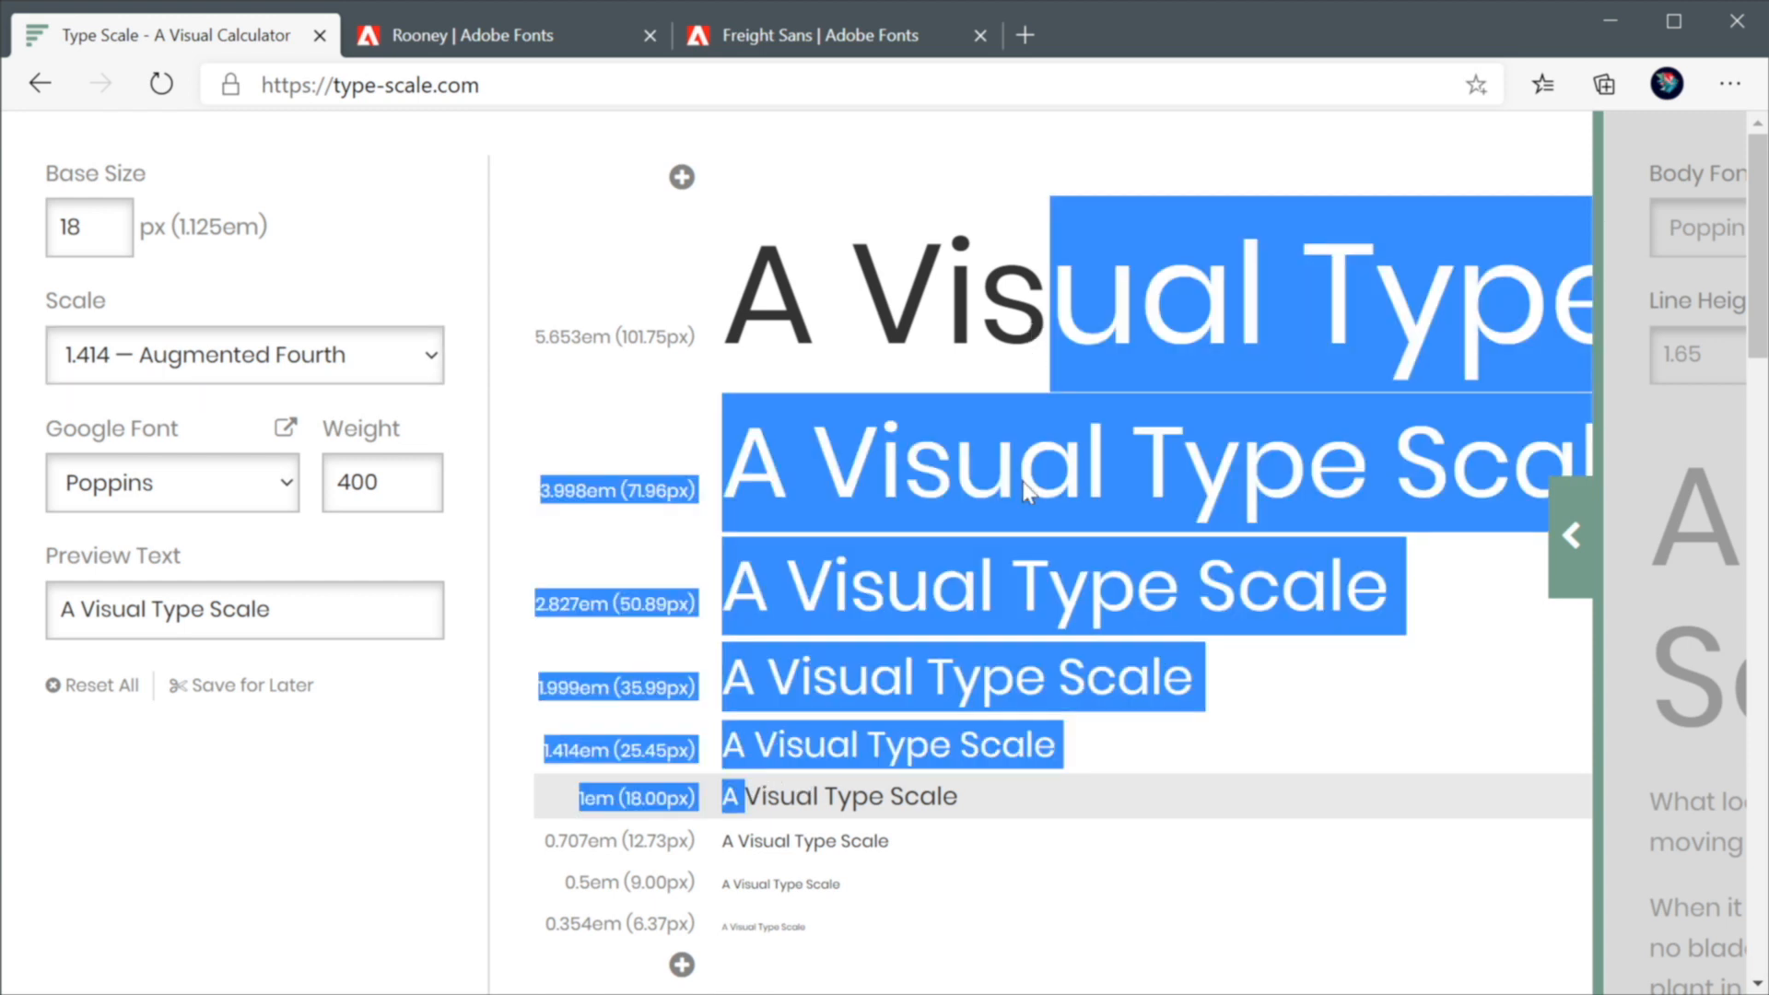
{"action": "left_click", "coordinate": [1025, 551]}
{"action": "left_click_drag", "start_coordinate": [880, 798], "coordinate": [829, 355]}
{"action": "left_click", "coordinate": [834, 373]}
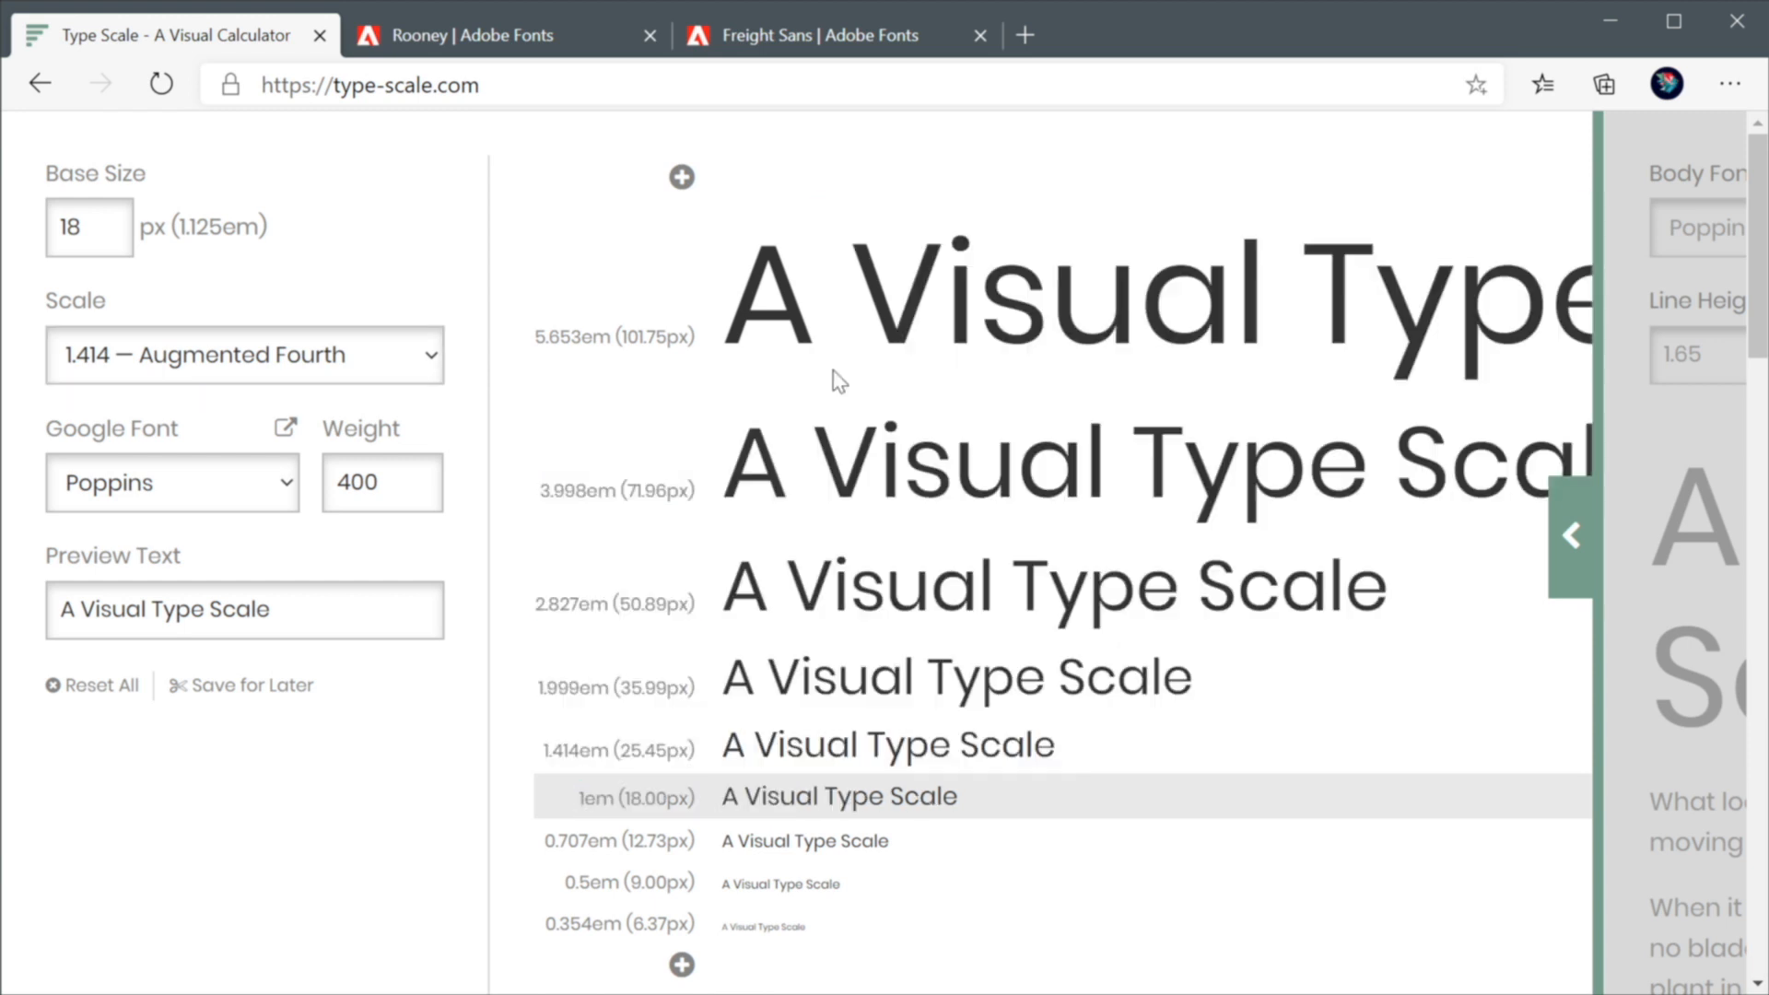
Step: Check the pixel sizes listed for the 3.998em, 2.827em and 1.414em levels of the type scale
{"action": "left_click_drag", "start_coordinate": [630, 497], "coordinate": [680, 508]}
{"action": "left_click", "coordinate": [669, 504]}
{"action": "left_click_drag", "start_coordinate": [617, 616], "coordinate": [629, 610]}
{"action": "left_click", "coordinate": [667, 619]}
{"action": "mouse_move", "coordinate": [620, 752]}
{"action": "left_mouse_down"}
{"action": "mouse_move", "coordinate": [670, 757]}
{"action": "mouse_move", "coordinate": [641, 758]}
{"action": "left_mouse_up"}
{"action": "left_click", "coordinate": [634, 765]}
{"action": "left_click_drag", "start_coordinate": [647, 753], "coordinate": [666, 757]}
{"action": "left_click", "coordinate": [708, 756]}
{"action": "left_click_drag", "start_coordinate": [666, 754], "coordinate": [645, 754]}
{"action": "left_click", "coordinate": [665, 815]}
{"action": "left_click_drag", "start_coordinate": [622, 752], "coordinate": [641, 754]}
{"action": "left_click", "coordinate": [627, 757]}
{"action": "left_click_drag", "start_coordinate": [630, 757], "coordinate": [644, 758]}
{"action": "left_click", "coordinate": [645, 758]}
{"action": "left_click_drag", "start_coordinate": [628, 491], "coordinate": [672, 495]}
Step: Switch back to Figma and reset the line height of the Headline 1 text to Auto
{"action": "key", "text": "alt+Tab"}
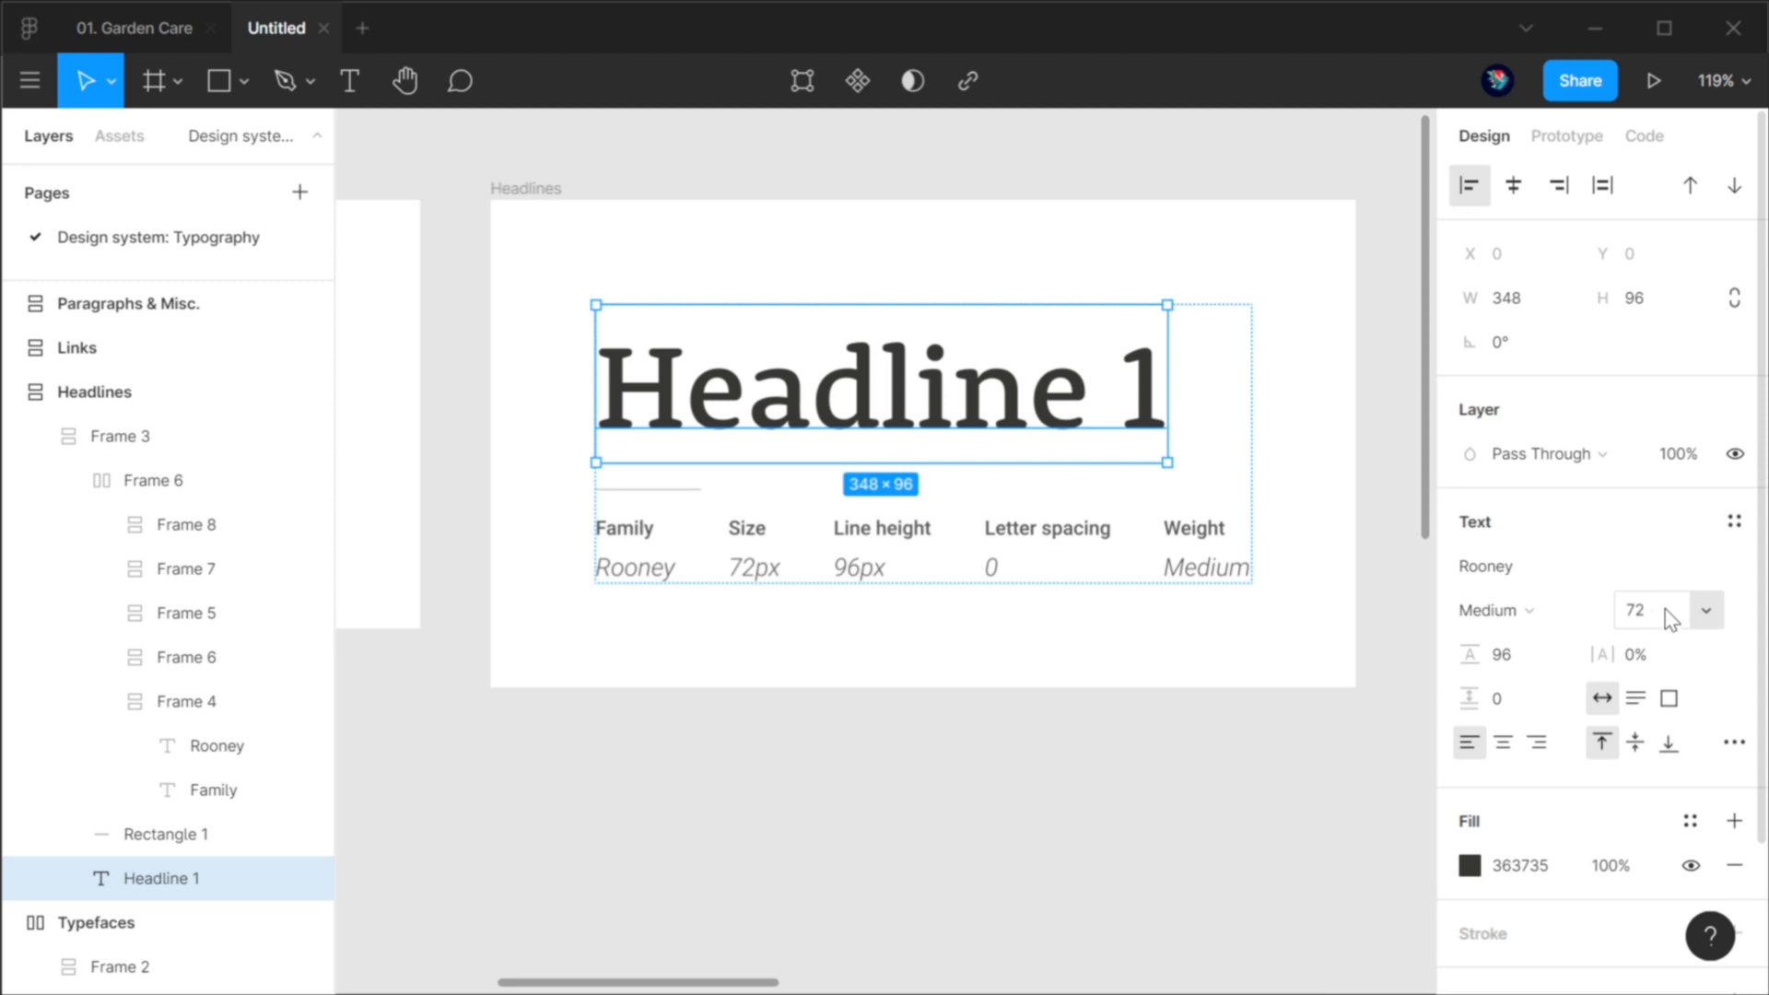
{"action": "left_click", "coordinate": [1518, 663]}
{"action": "key", "text": "BackSpace"}
{"action": "key", "text": "Return"}
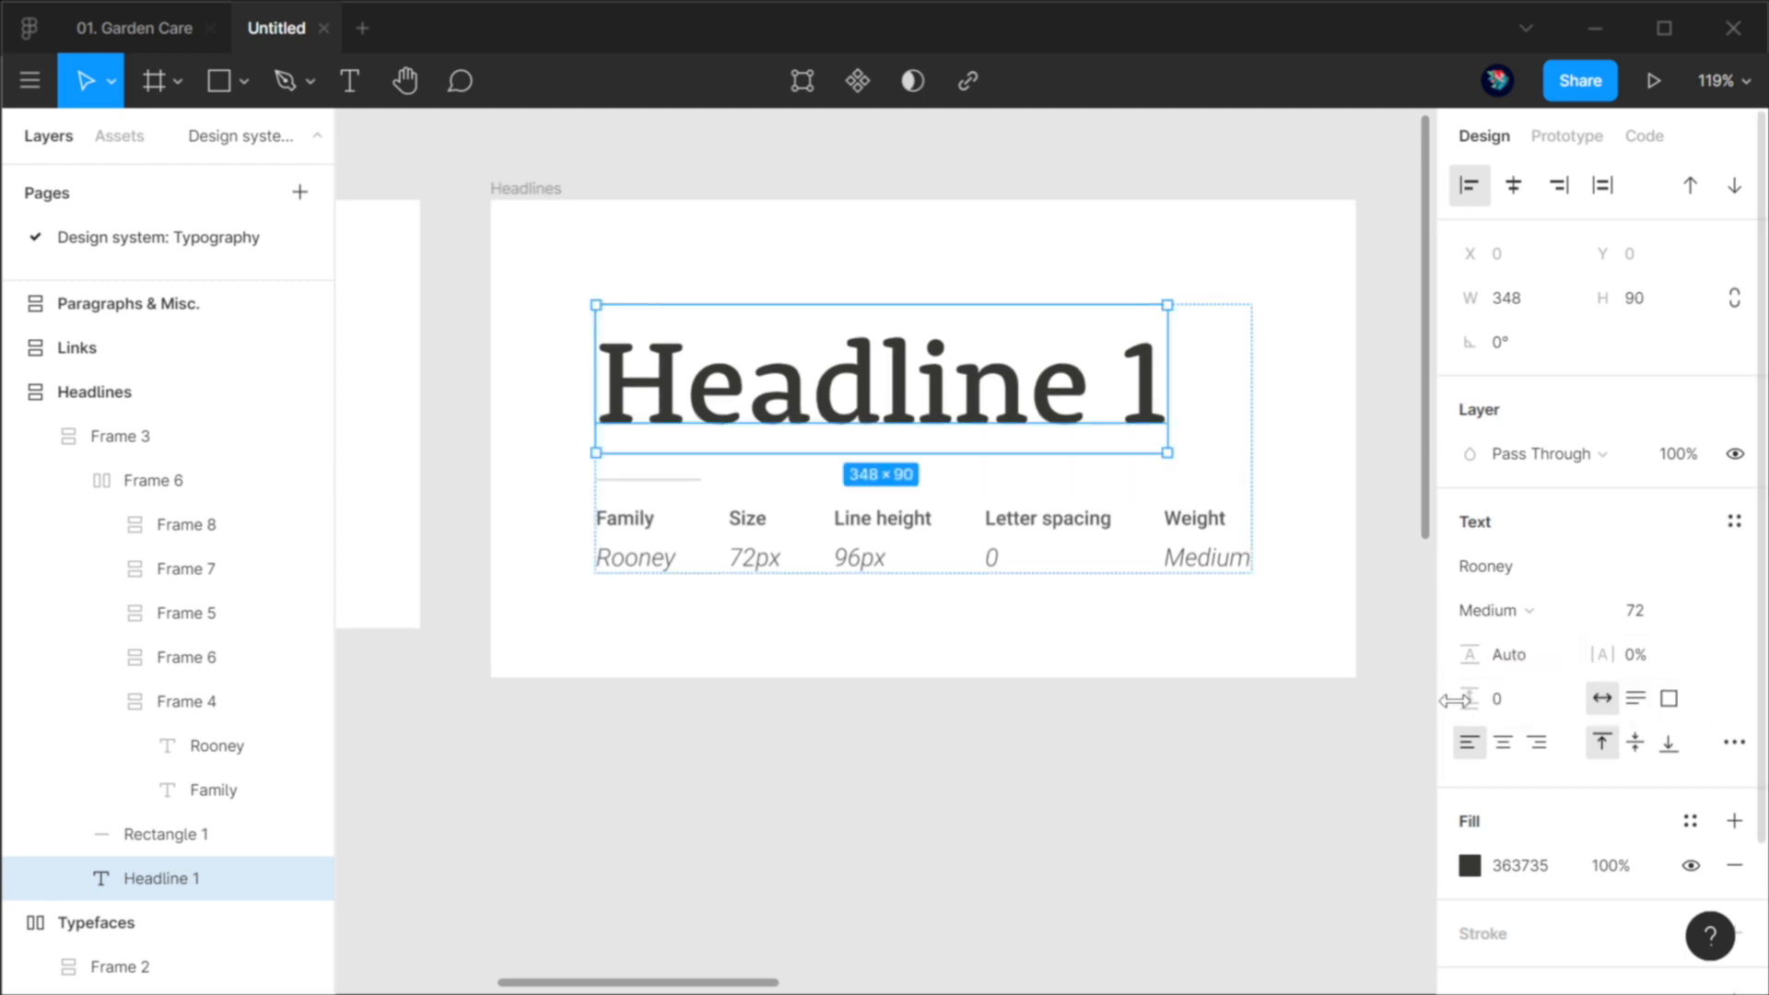
Step: Set the line height of the Headline 1 text to 96
{"action": "left_click", "coordinate": [1512, 663]}
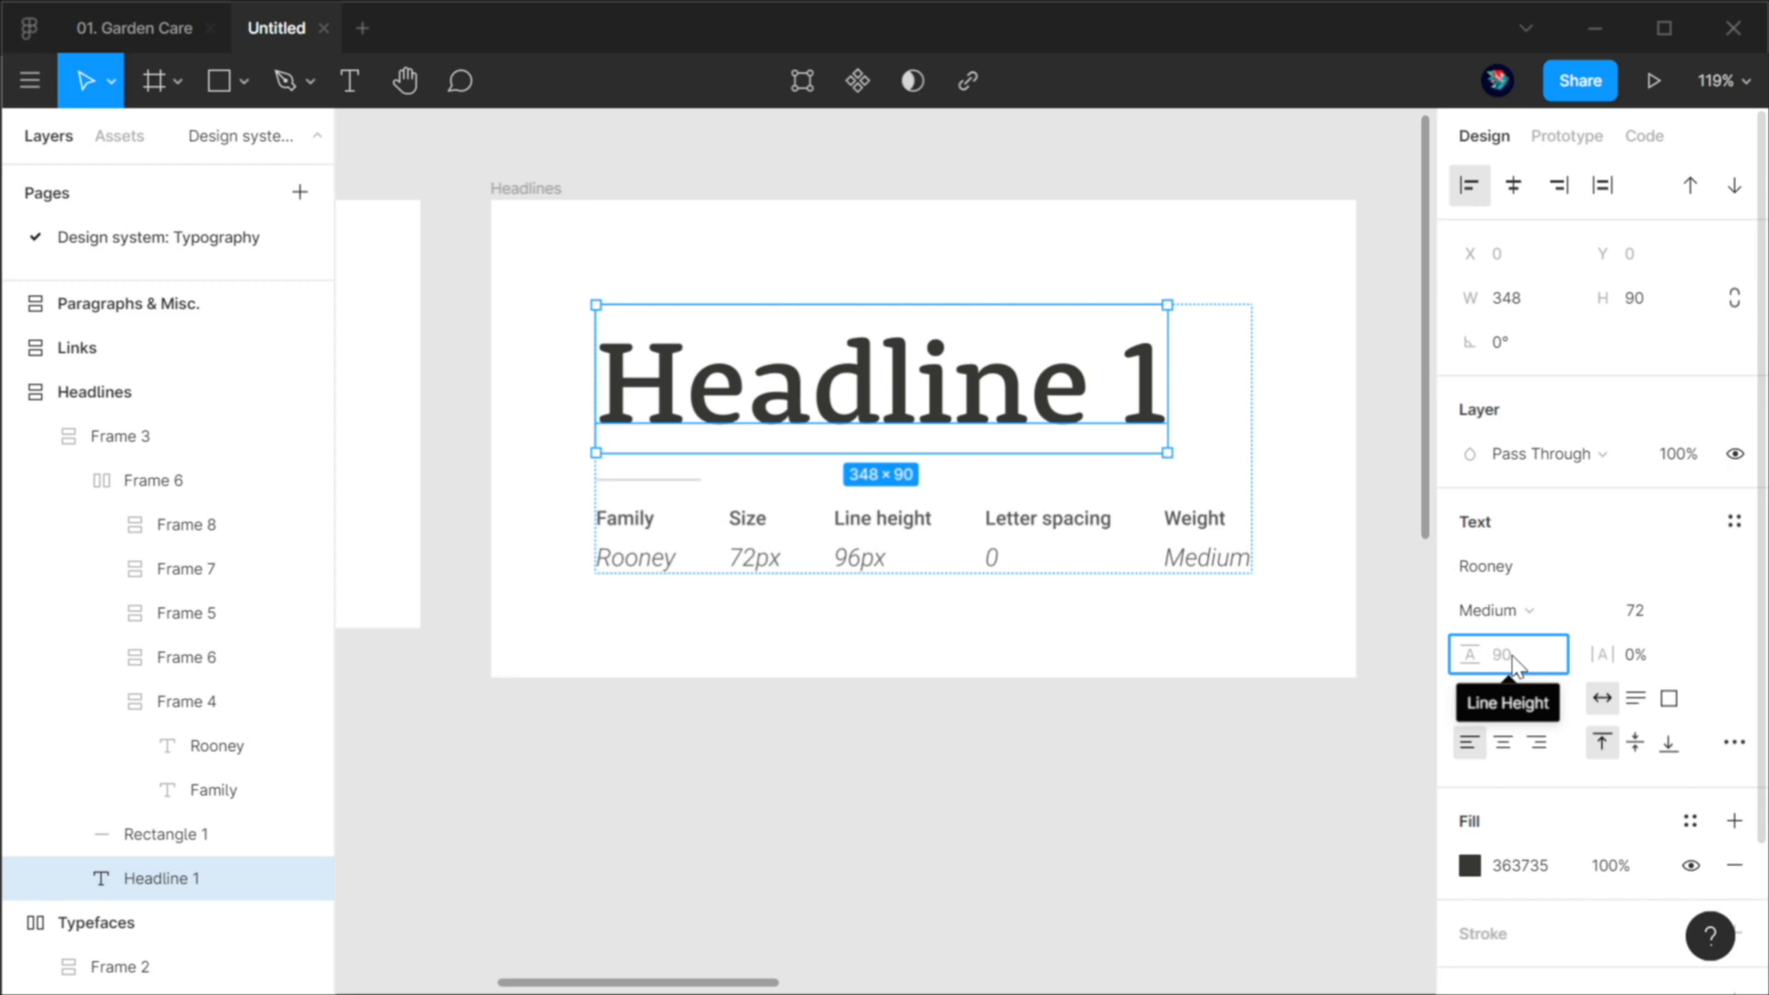
{"action": "type", "text": "96"}
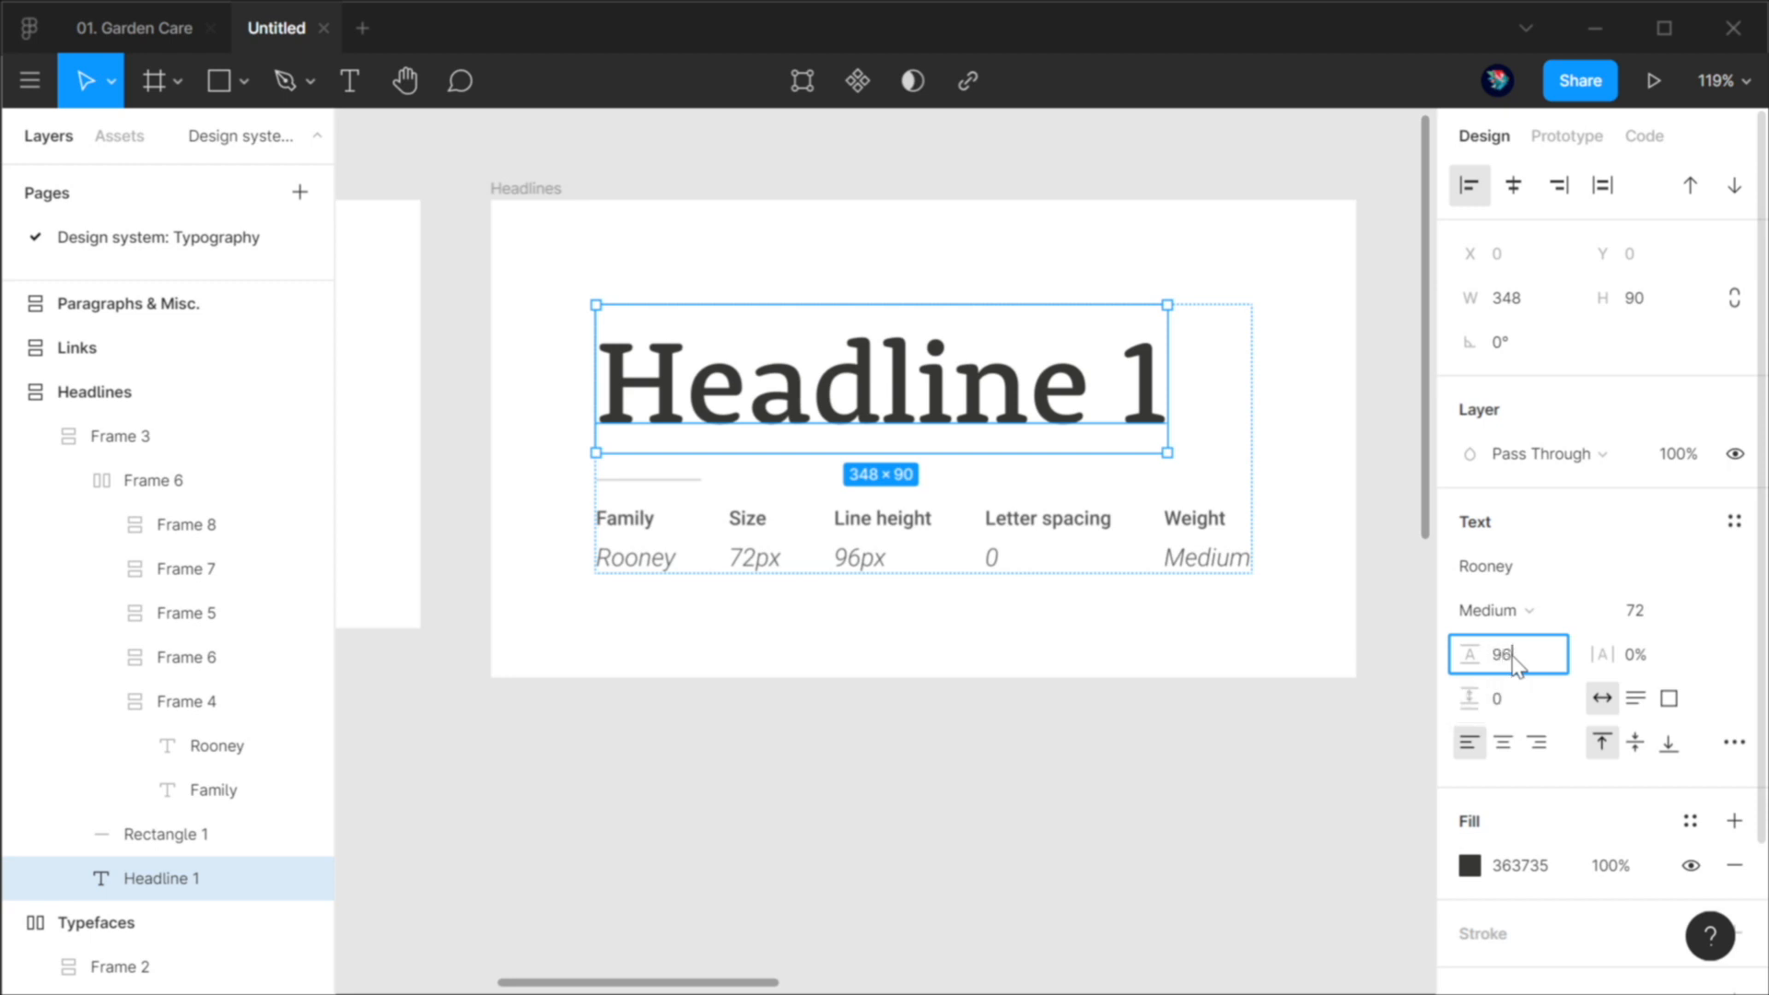
{"action": "key", "text": "Return"}
{"action": "left_click", "coordinate": [1118, 766]}
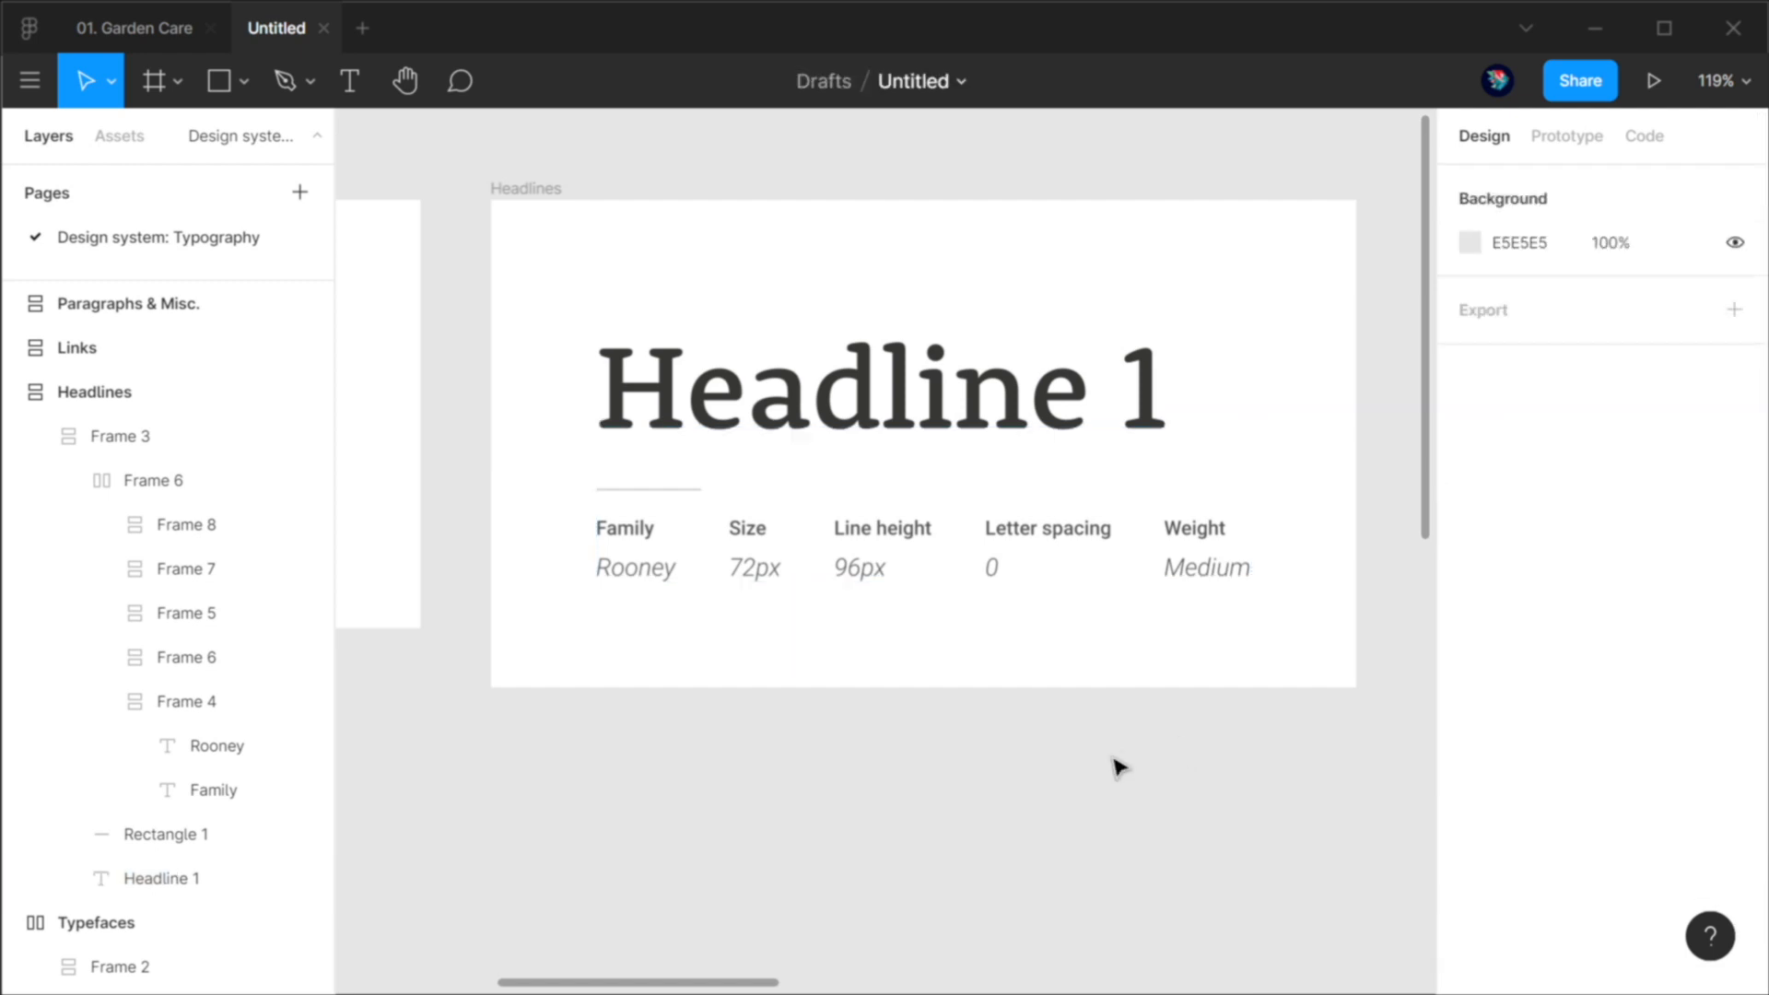
Step: Duplicate the Headline 1 specimen inside the Headlines frame
{"action": "scroll", "coordinate": [1084, 811], "scroll_direction": "down", "scroll_amount": 2}
{"action": "left_click_drag", "start_coordinate": [1157, 817], "coordinate": [1101, 577]}
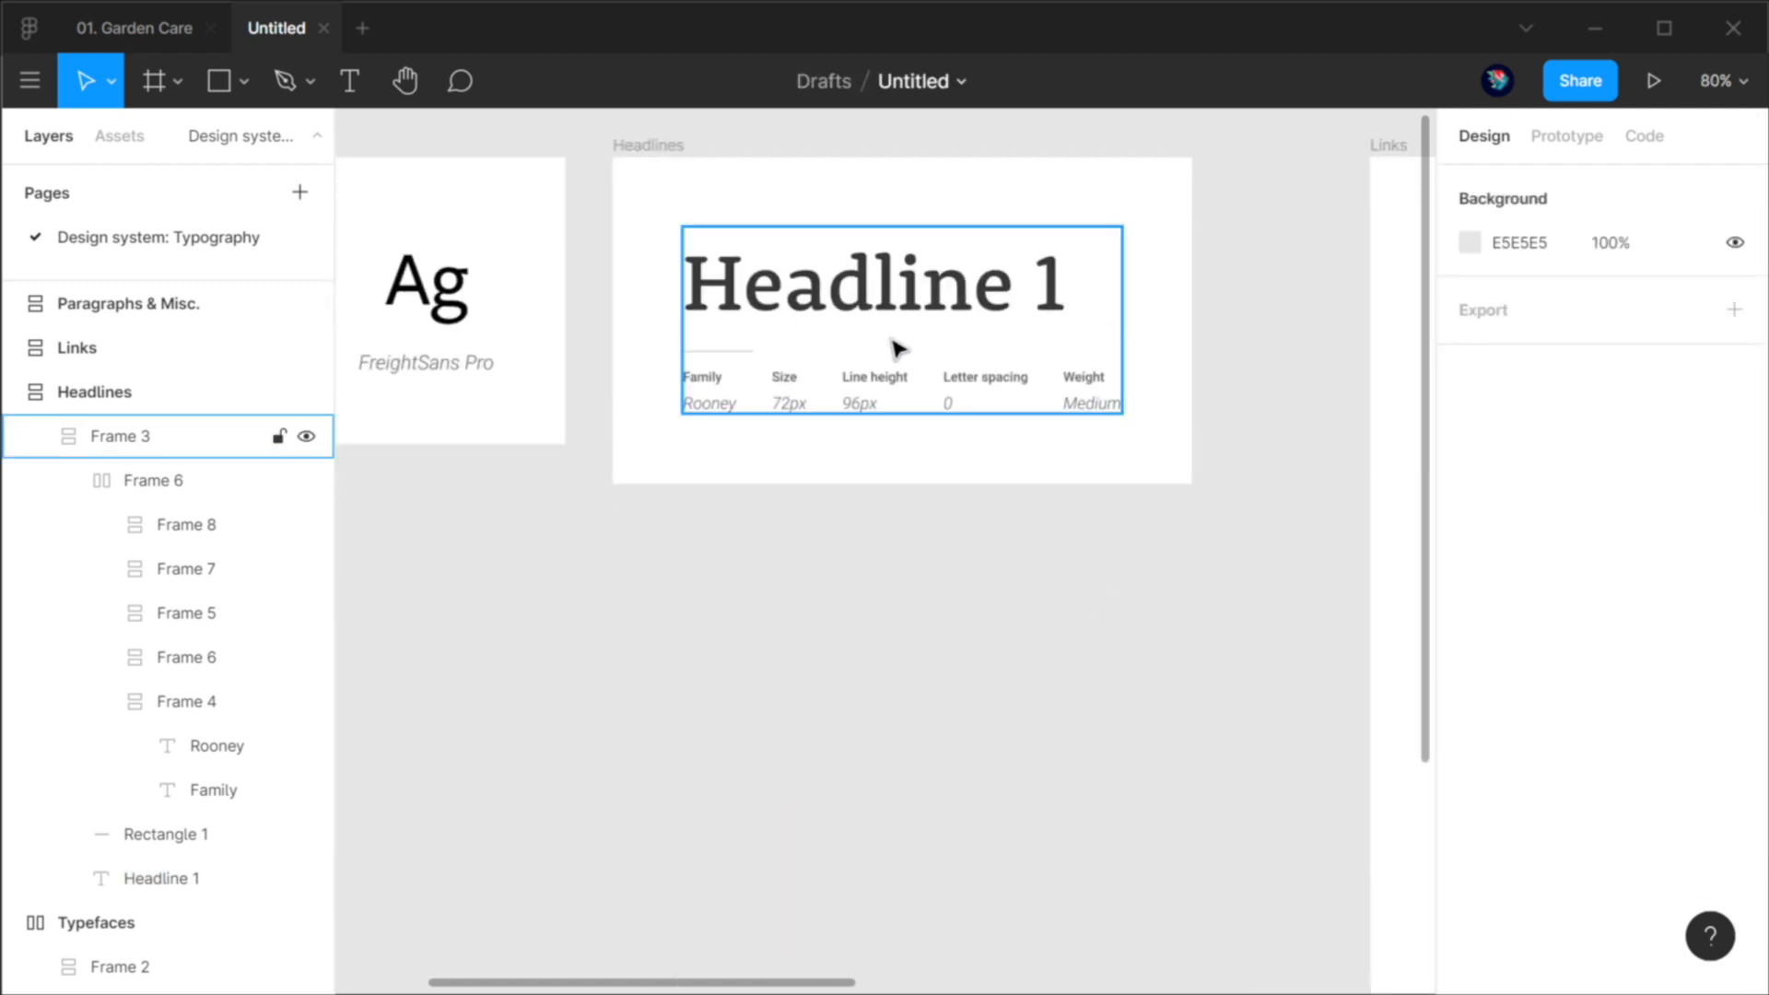
{"action": "scroll", "coordinate": [976, 671], "scroll_direction": "up", "scroll_amount": 2}
{"action": "scroll", "coordinate": [977, 674], "scroll_direction": "down", "scroll_amount": 2}
{"action": "left_click", "coordinate": [916, 304]}
{"action": "left_click", "coordinate": [987, 565]}
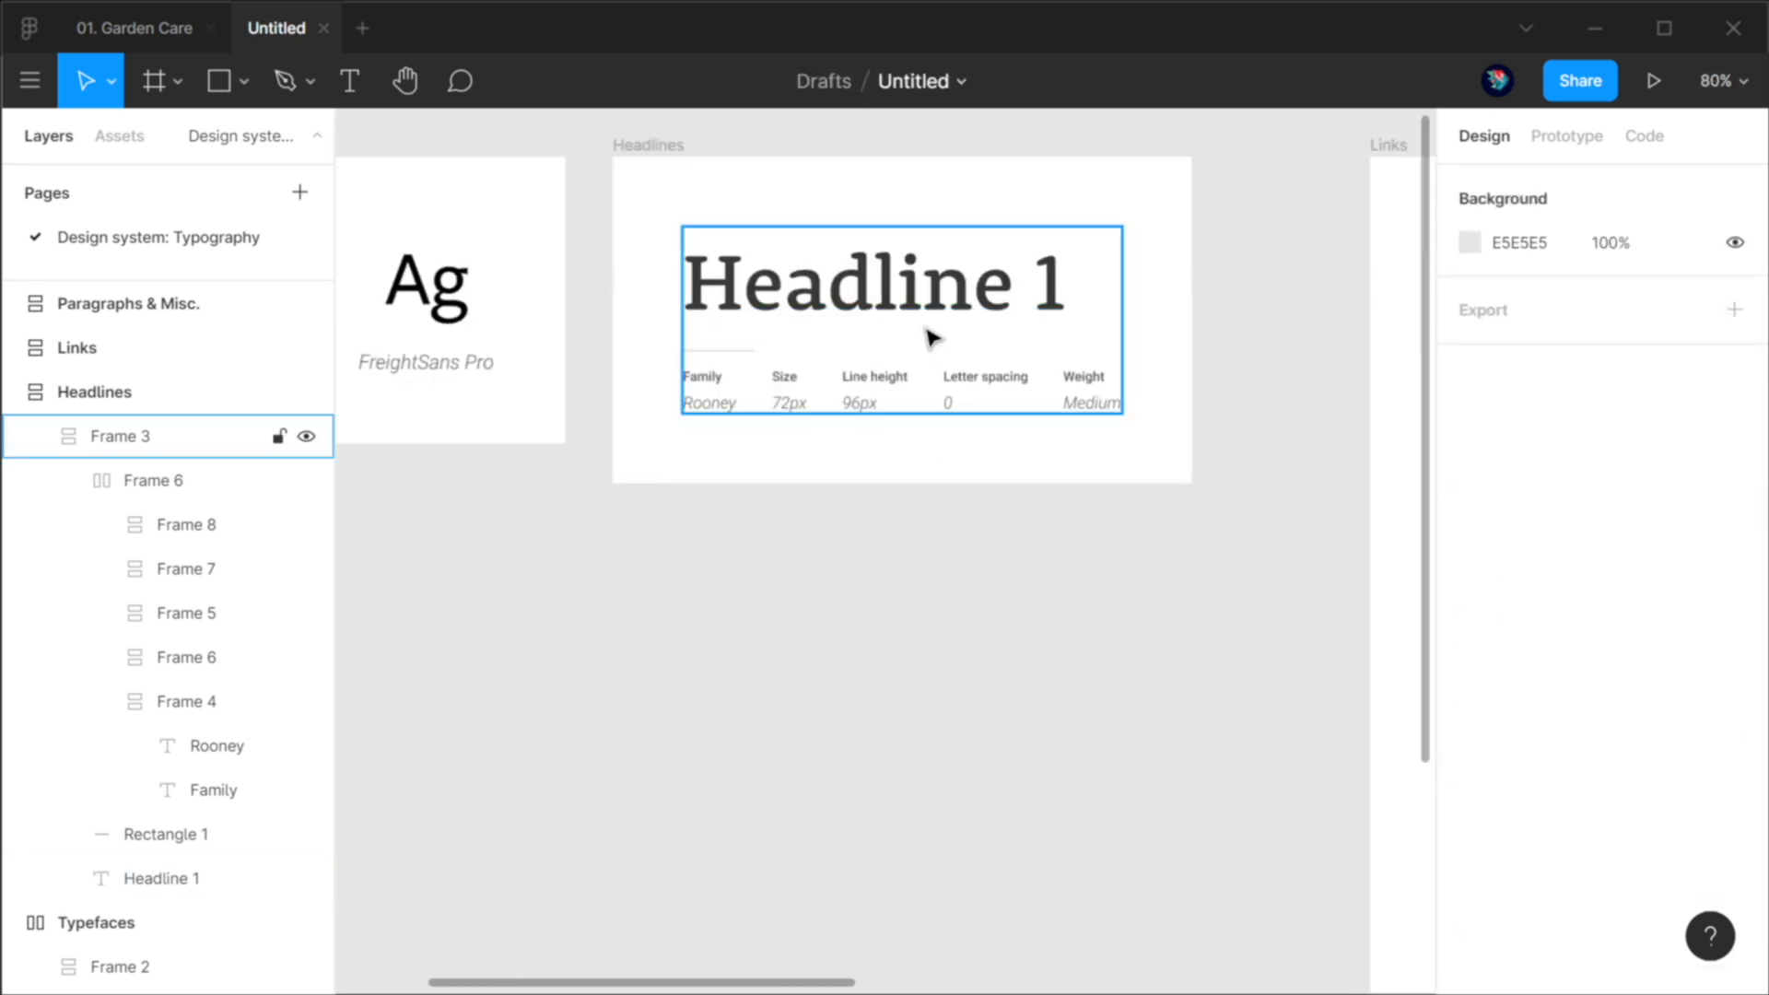
{"action": "left_click", "coordinate": [932, 335]}
{"action": "key", "text": "ctrl+d"}
{"action": "left_click", "coordinate": [1291, 577]}
Step: Change the title text of the duplicated specimen to "Headline 2"
{"action": "double_click", "coordinate": [1090, 585]}
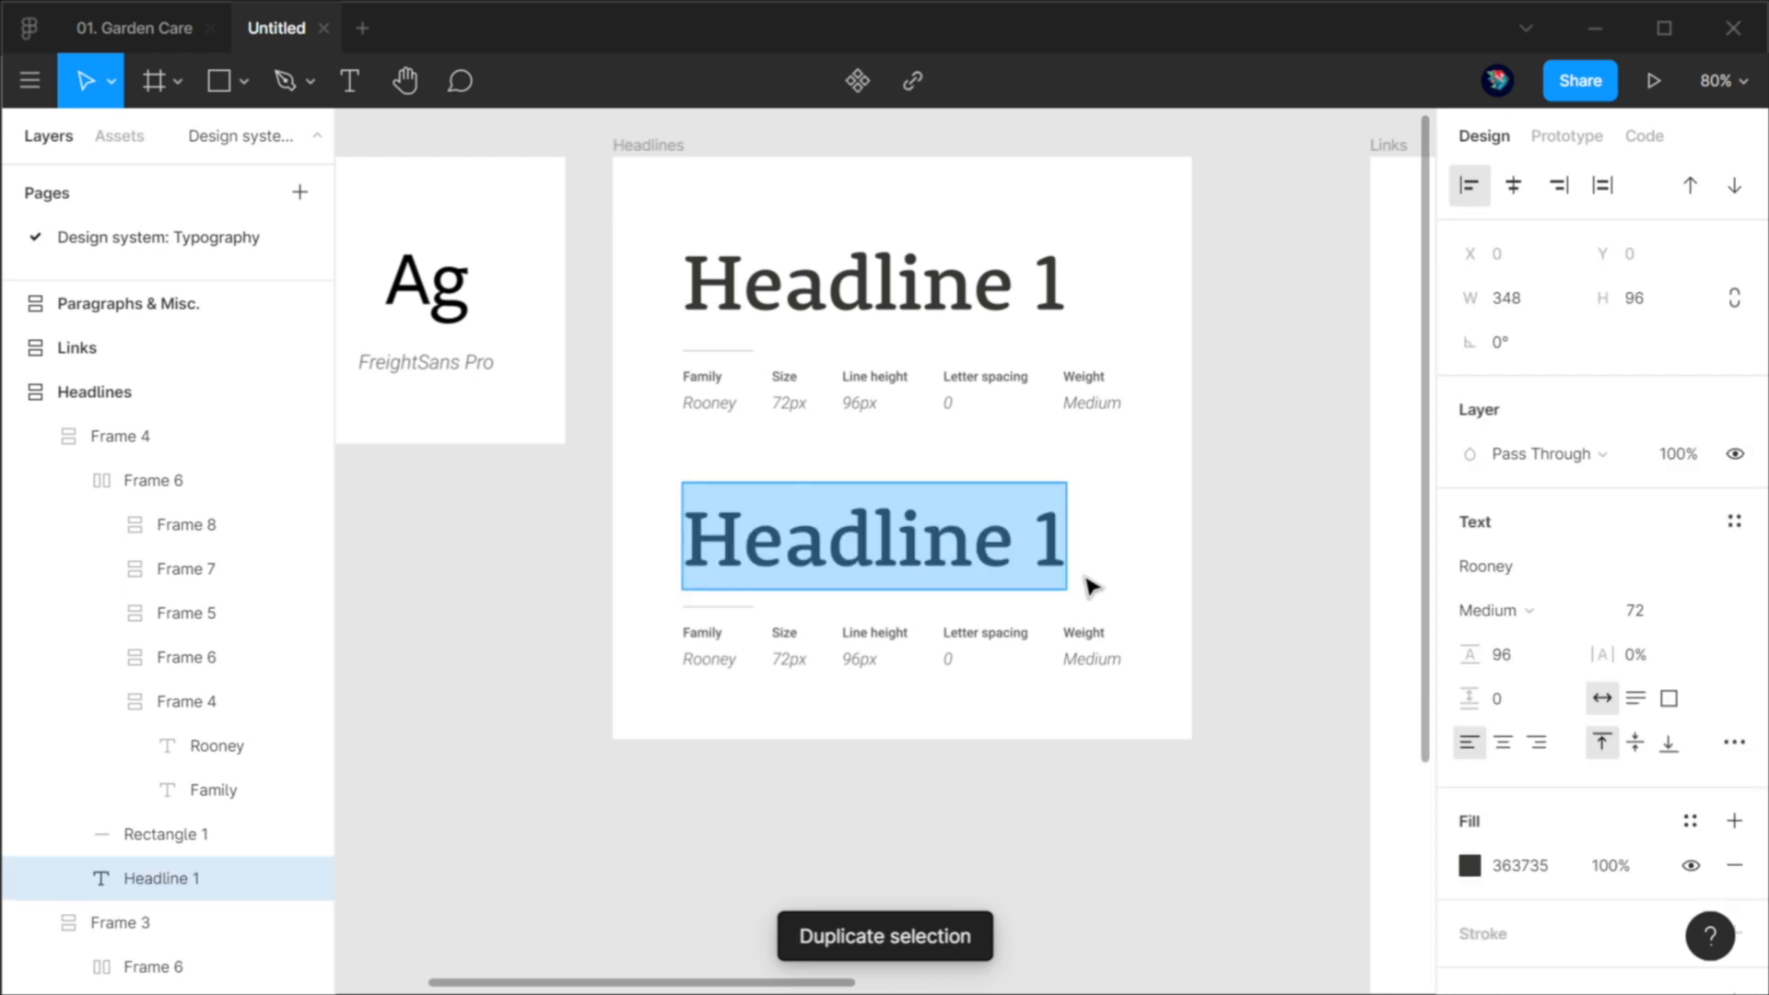
{"action": "double_click", "coordinate": [1091, 585]}
{"action": "type", "text": "2"}
{"action": "key", "text": "Escape"}
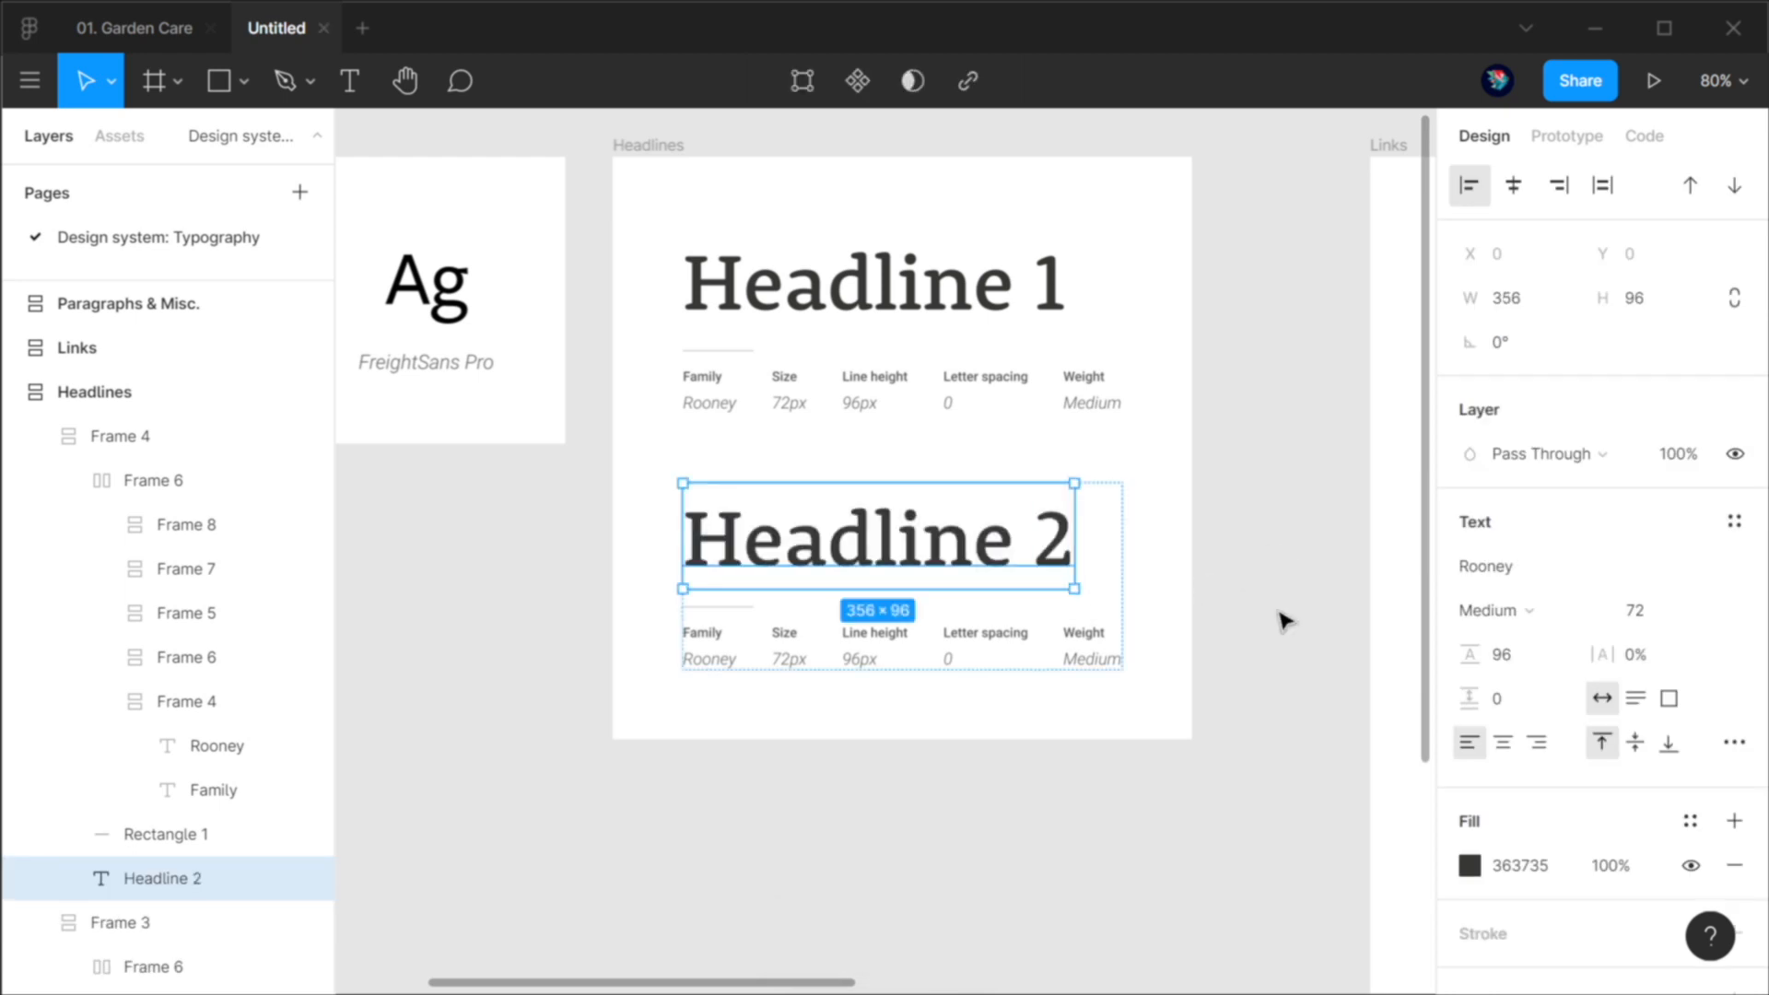
{"action": "left_click", "coordinate": [1281, 630]}
Step: Switch to the Type Scale page in the browser and look up the pixel size of the 2.827em level
{"action": "scroll", "coordinate": [1277, 625], "scroll_direction": "up", "scroll_amount": 3}
{"action": "left_click_drag", "start_coordinate": [1198, 592], "coordinate": [1345, 649]}
{"action": "key", "text": "alt+Tab"}
{"action": "left_click_drag", "start_coordinate": [619, 605], "coordinate": [691, 620]}
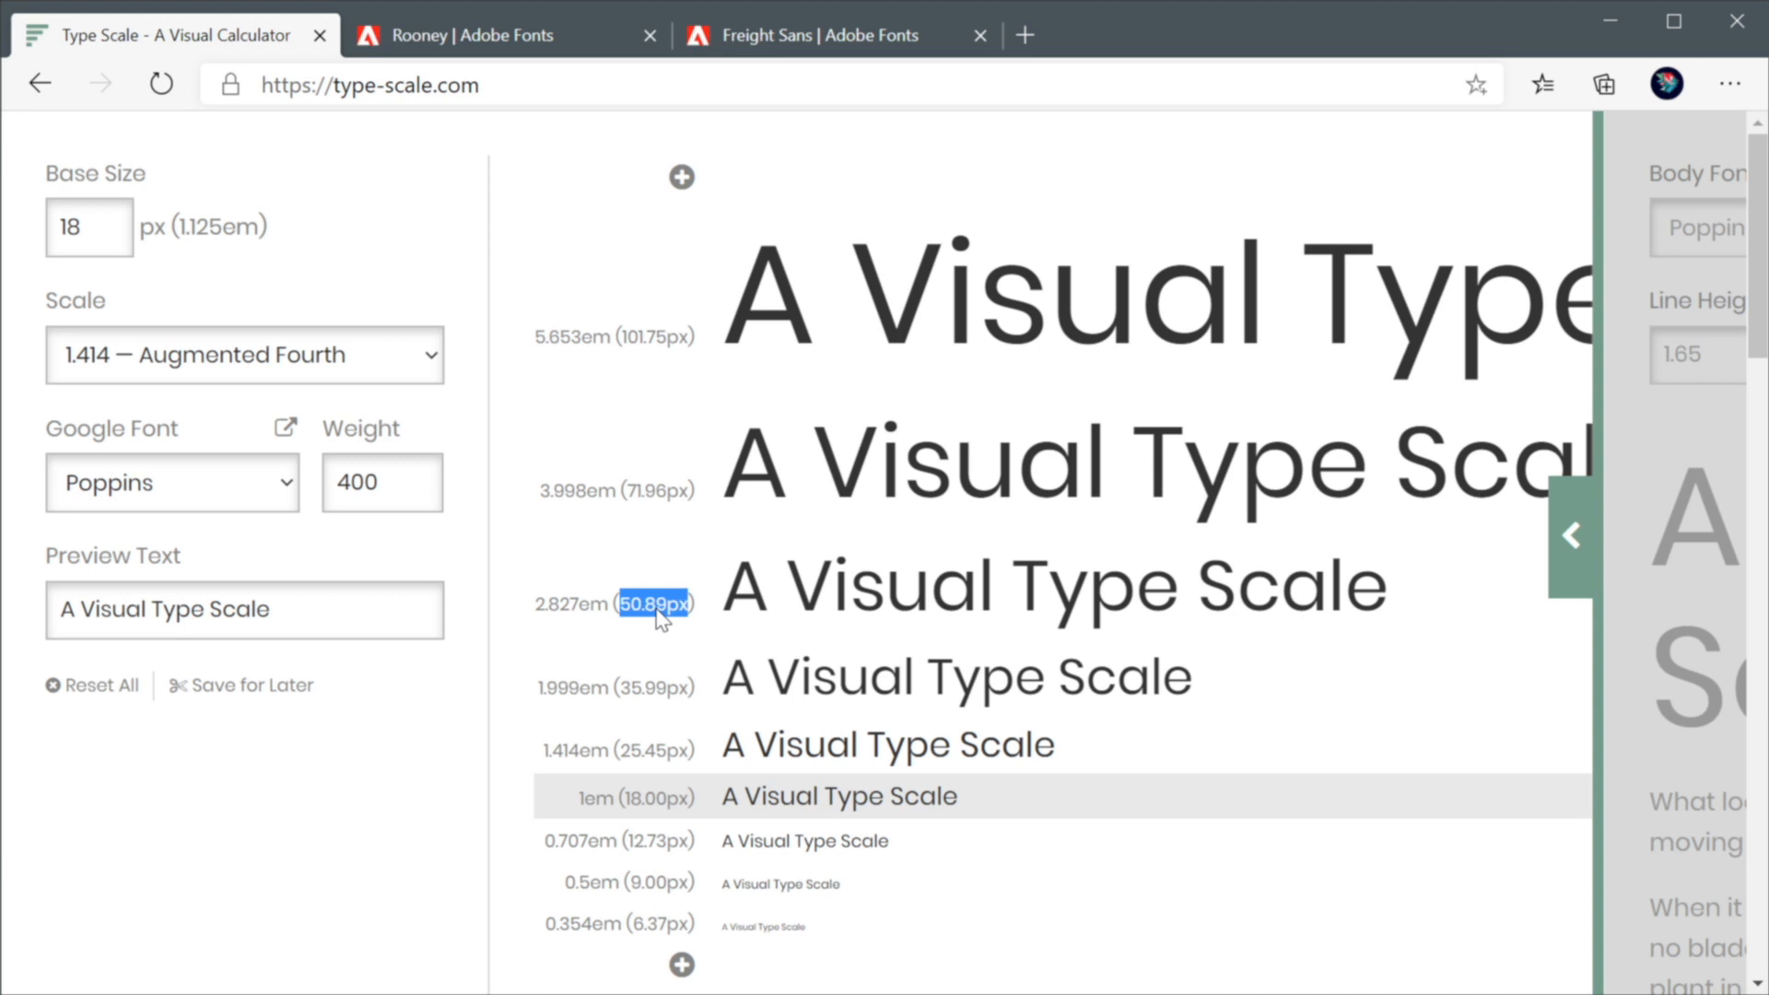
Step: Switch back to Figma and set the font size of the Headline 2 text to 51
{"action": "key", "text": "alt+Tab"}
{"action": "double_click", "coordinate": [869, 605]}
{"action": "left_click", "coordinate": [1650, 612]}
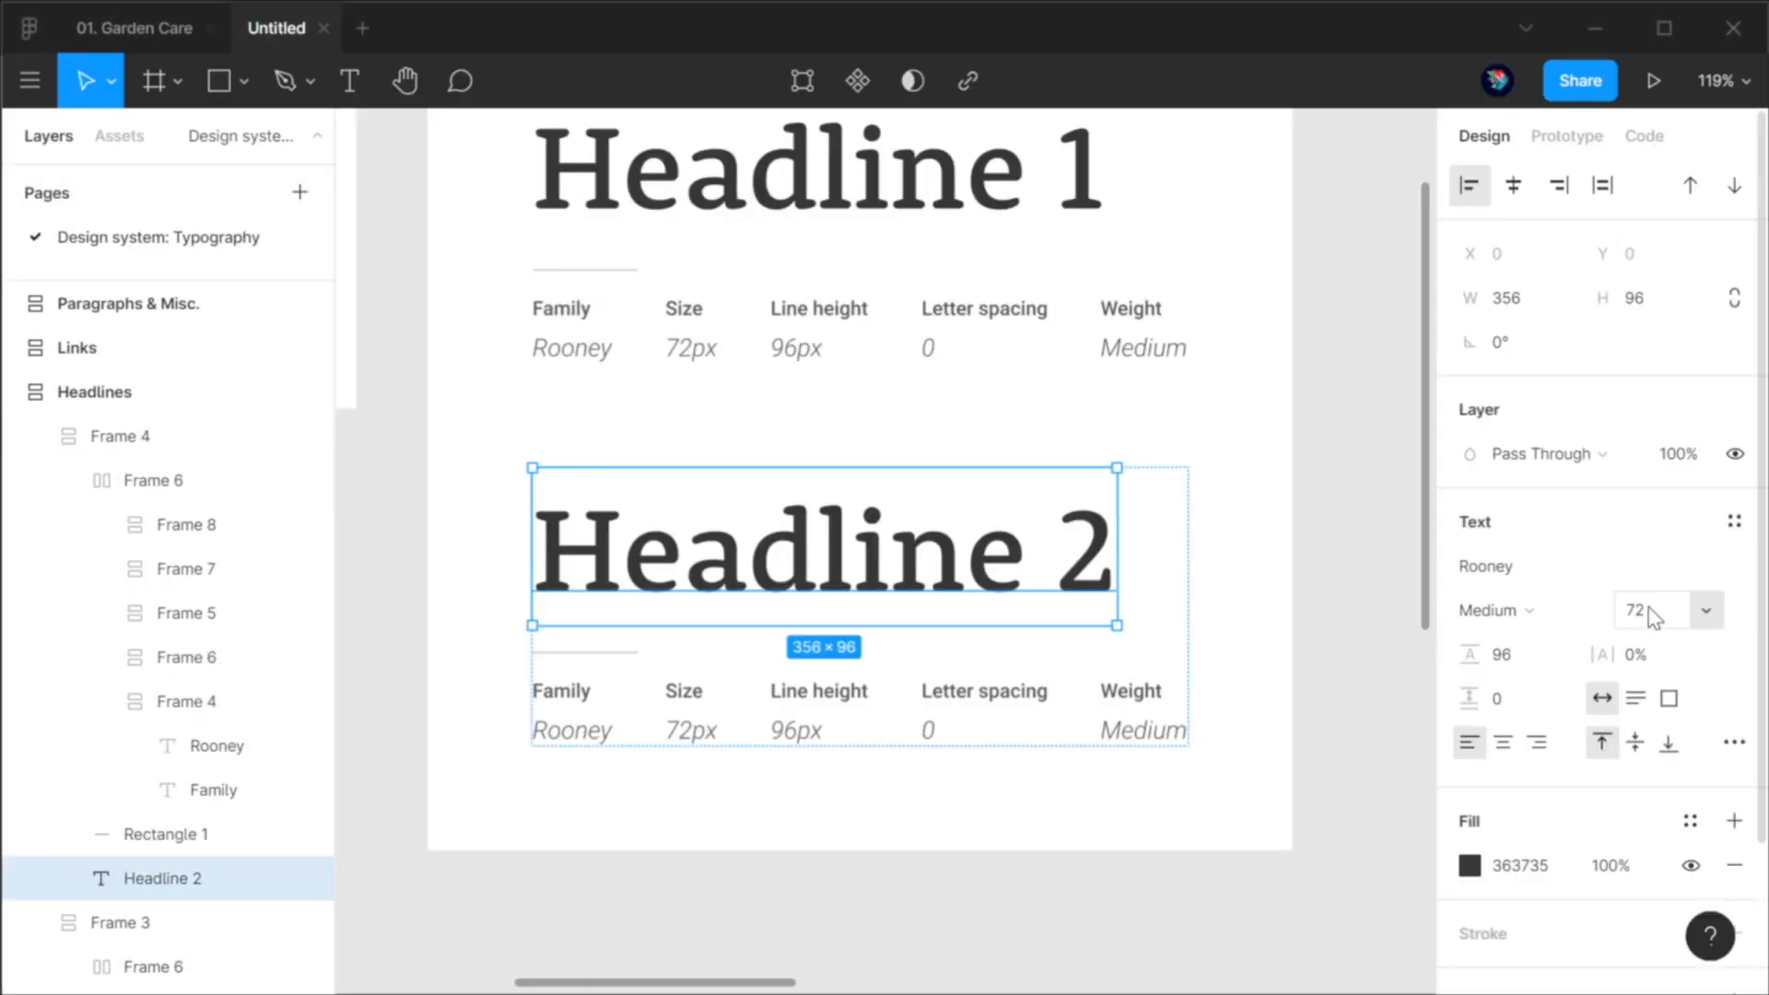
{"action": "type", "text": "51"}
{"action": "key", "text": "Tab"}
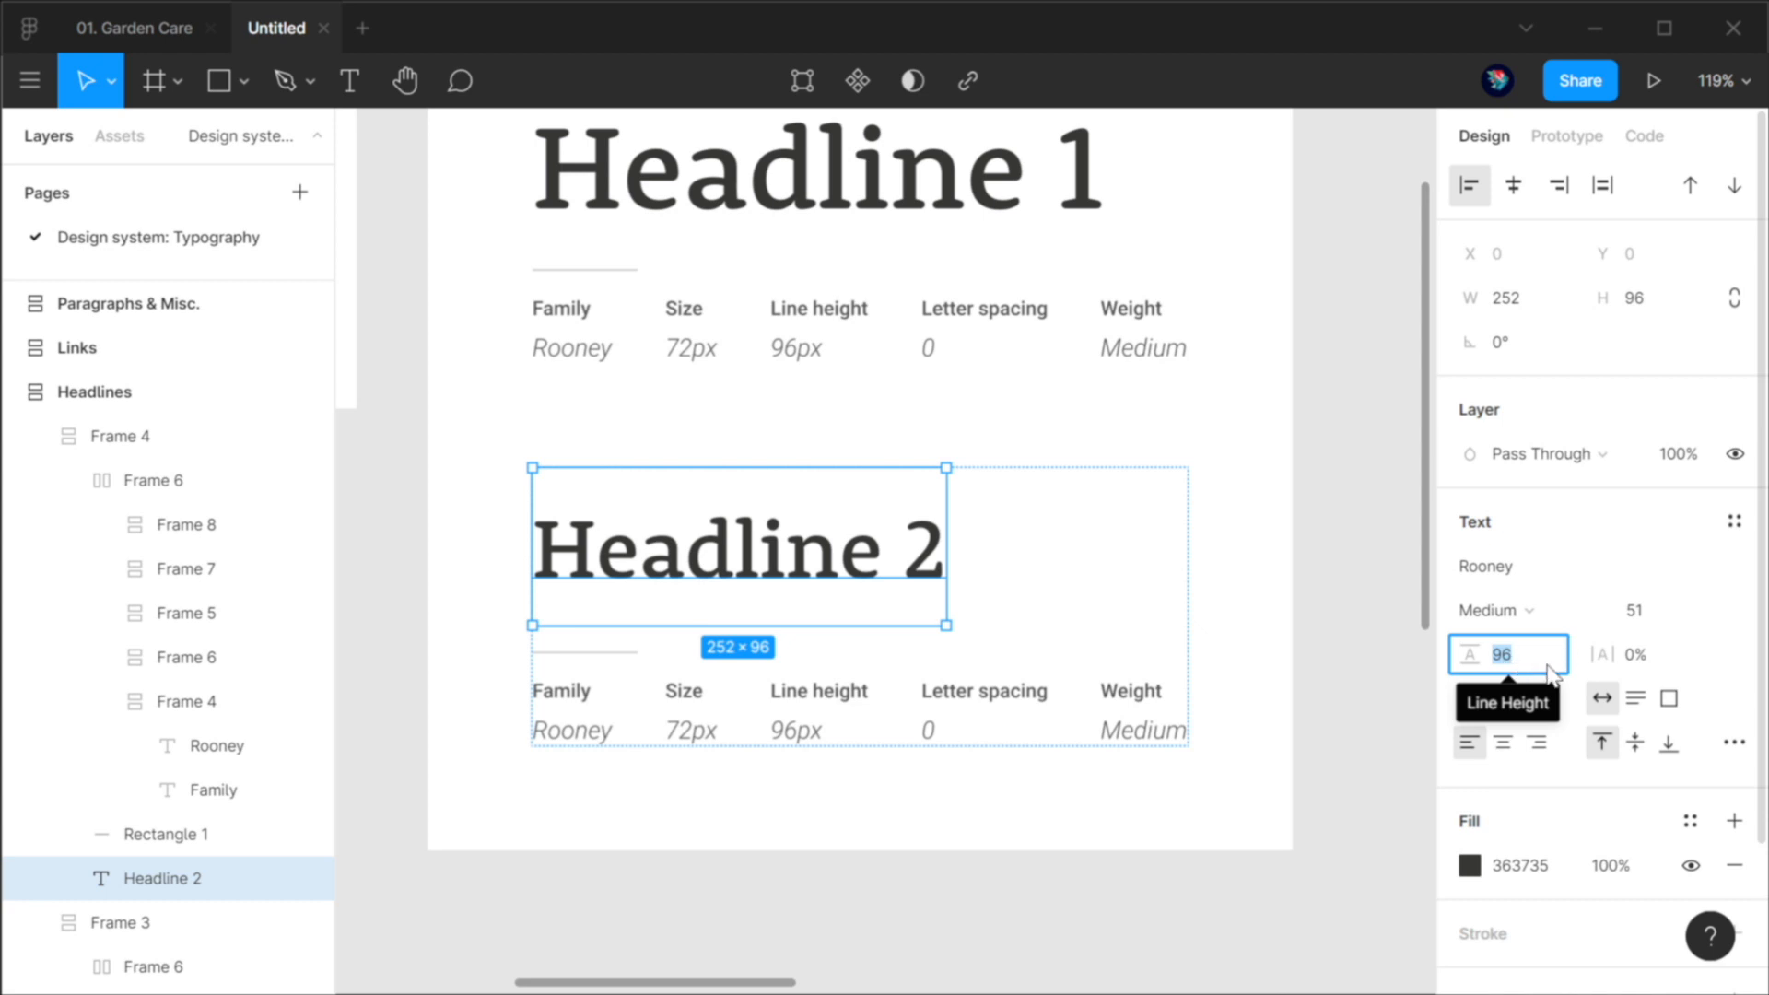
Step: Reset the Headline 2 text's line height to Auto, and set it to 72
{"action": "key", "text": "BackSpace"}
{"action": "key", "text": "Return"}
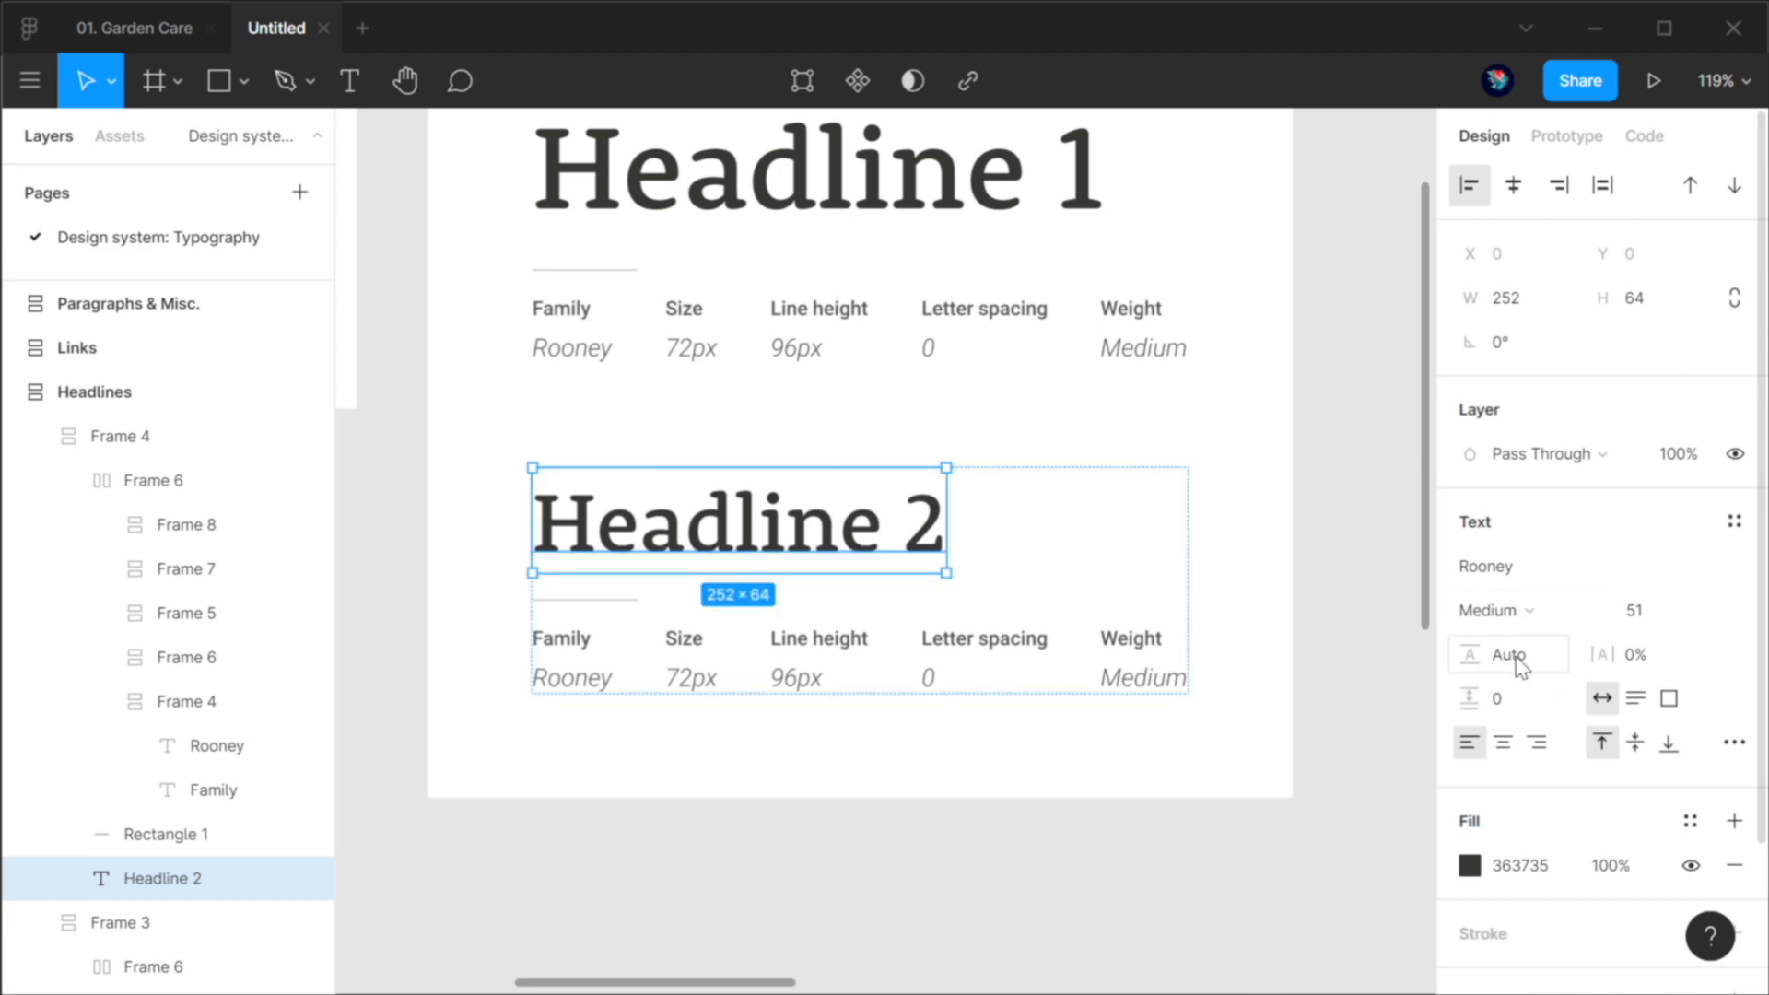
{"action": "left_click", "coordinate": [1544, 664]}
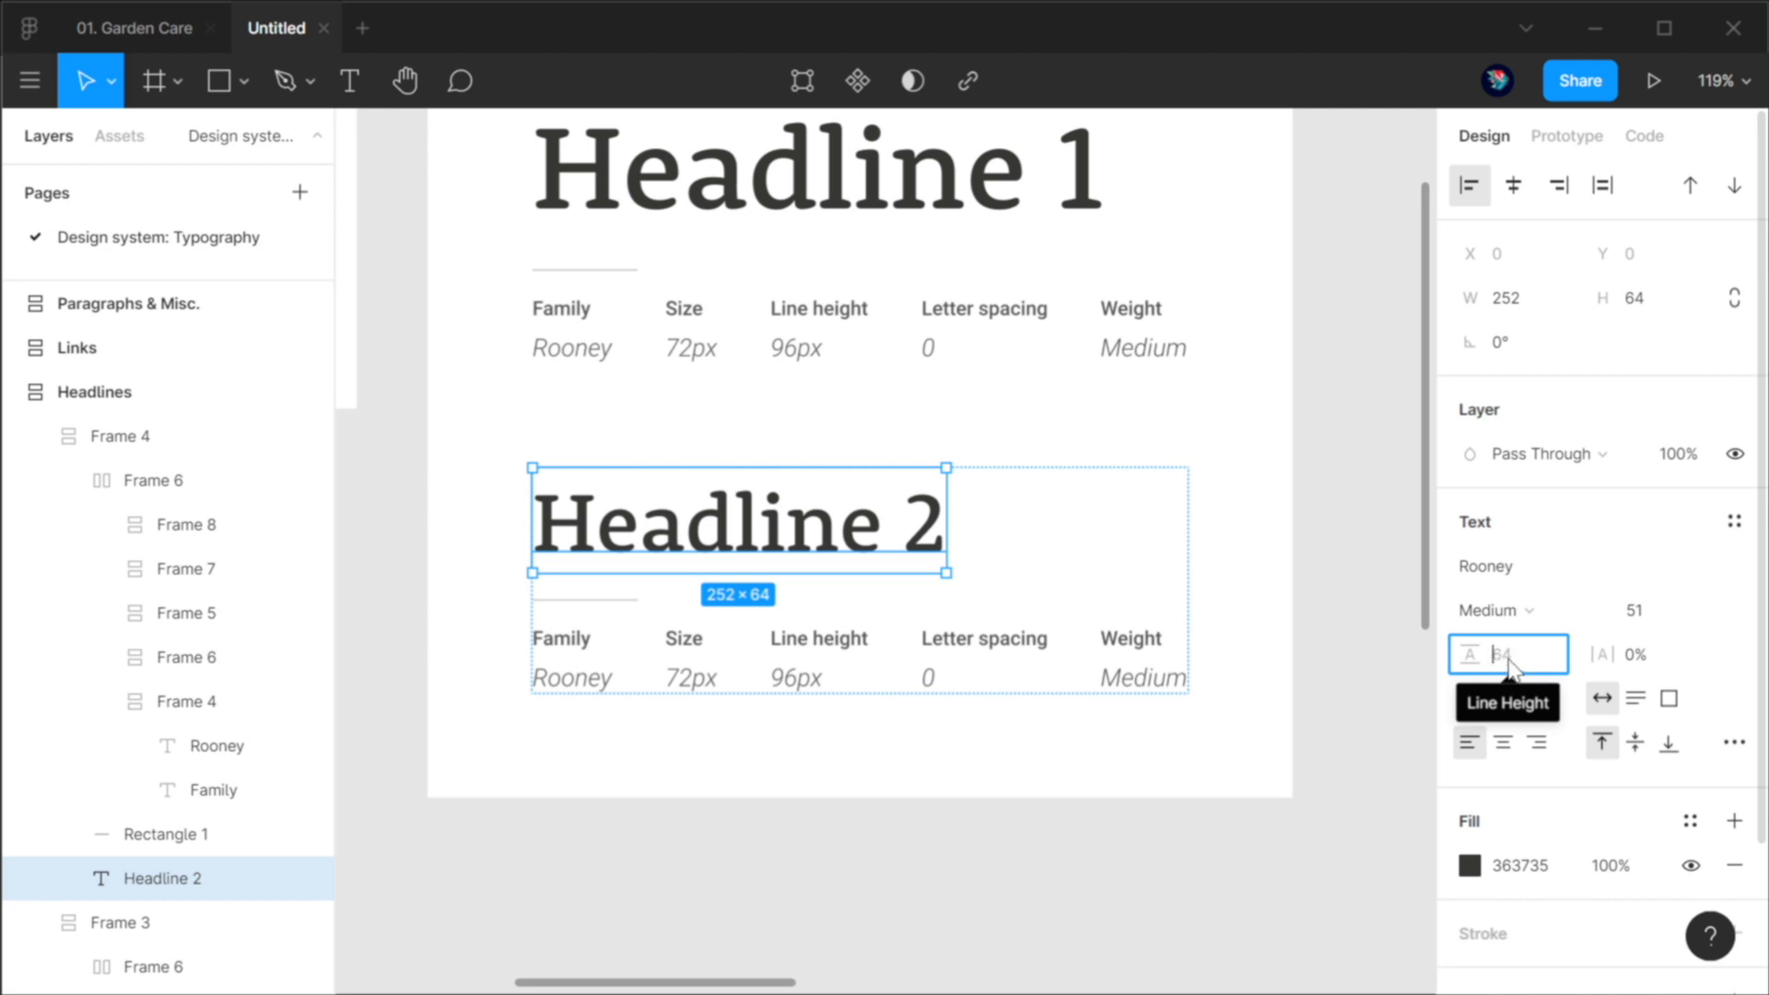
{"action": "type", "text": "72"}
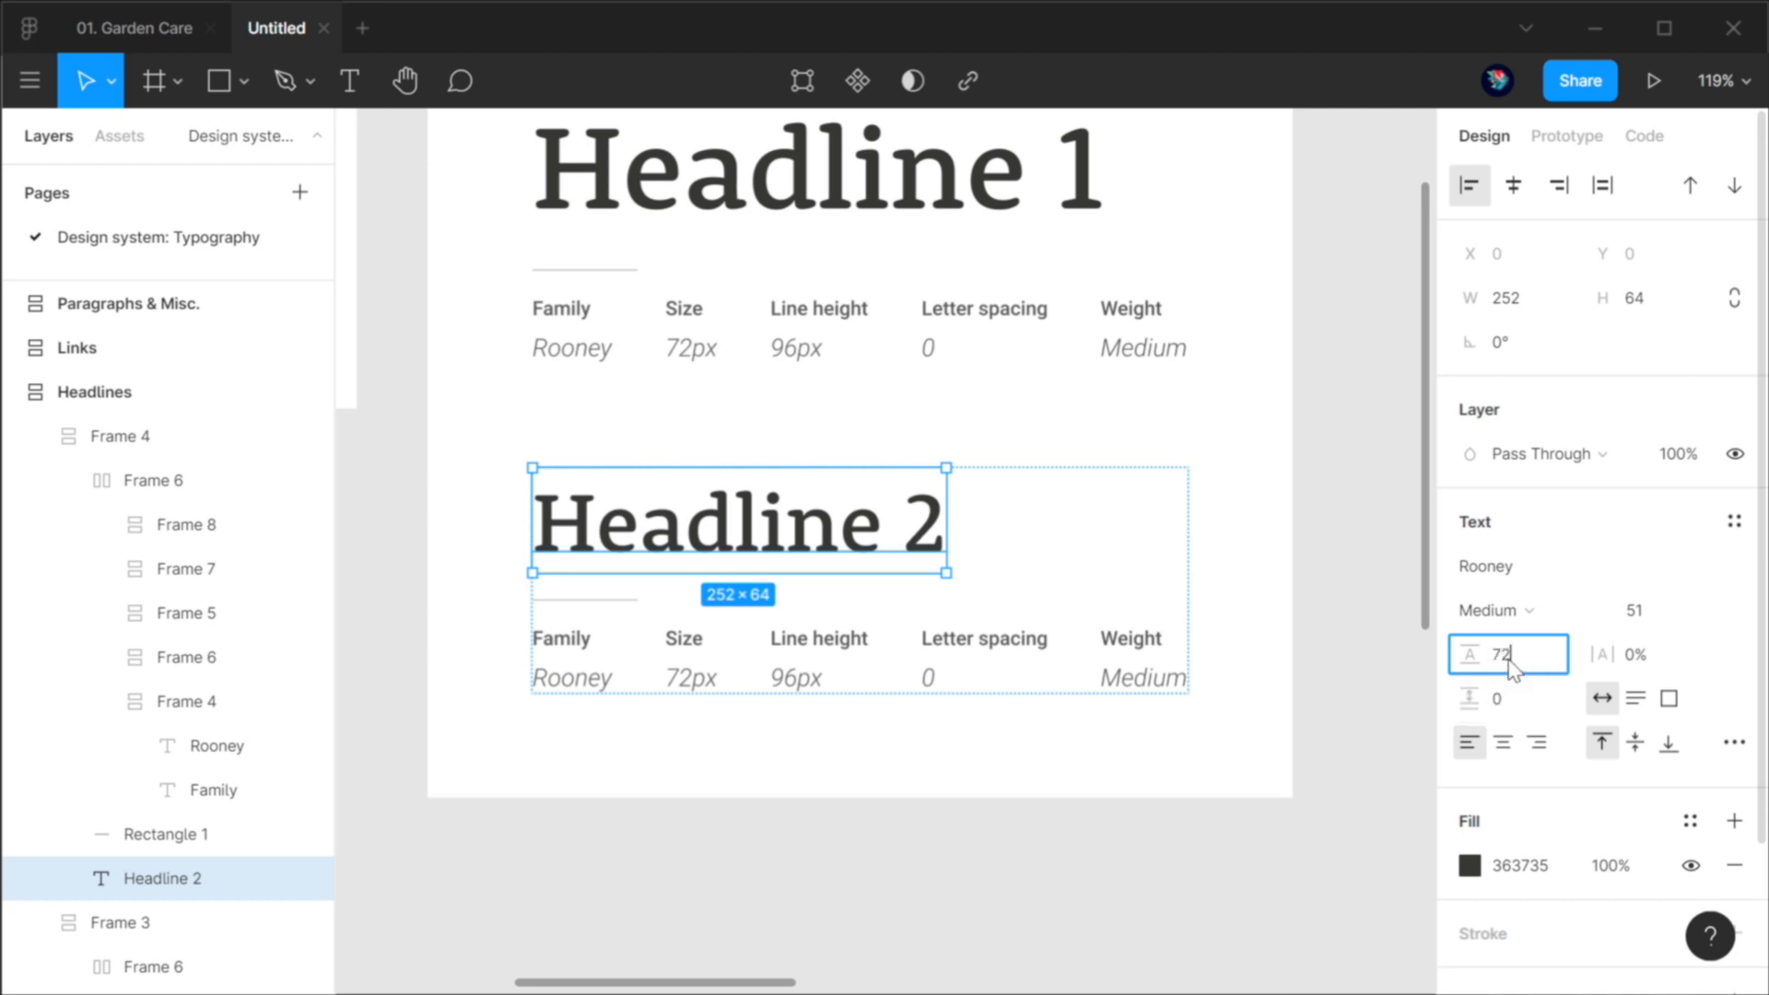
{"action": "key", "text": "Return"}
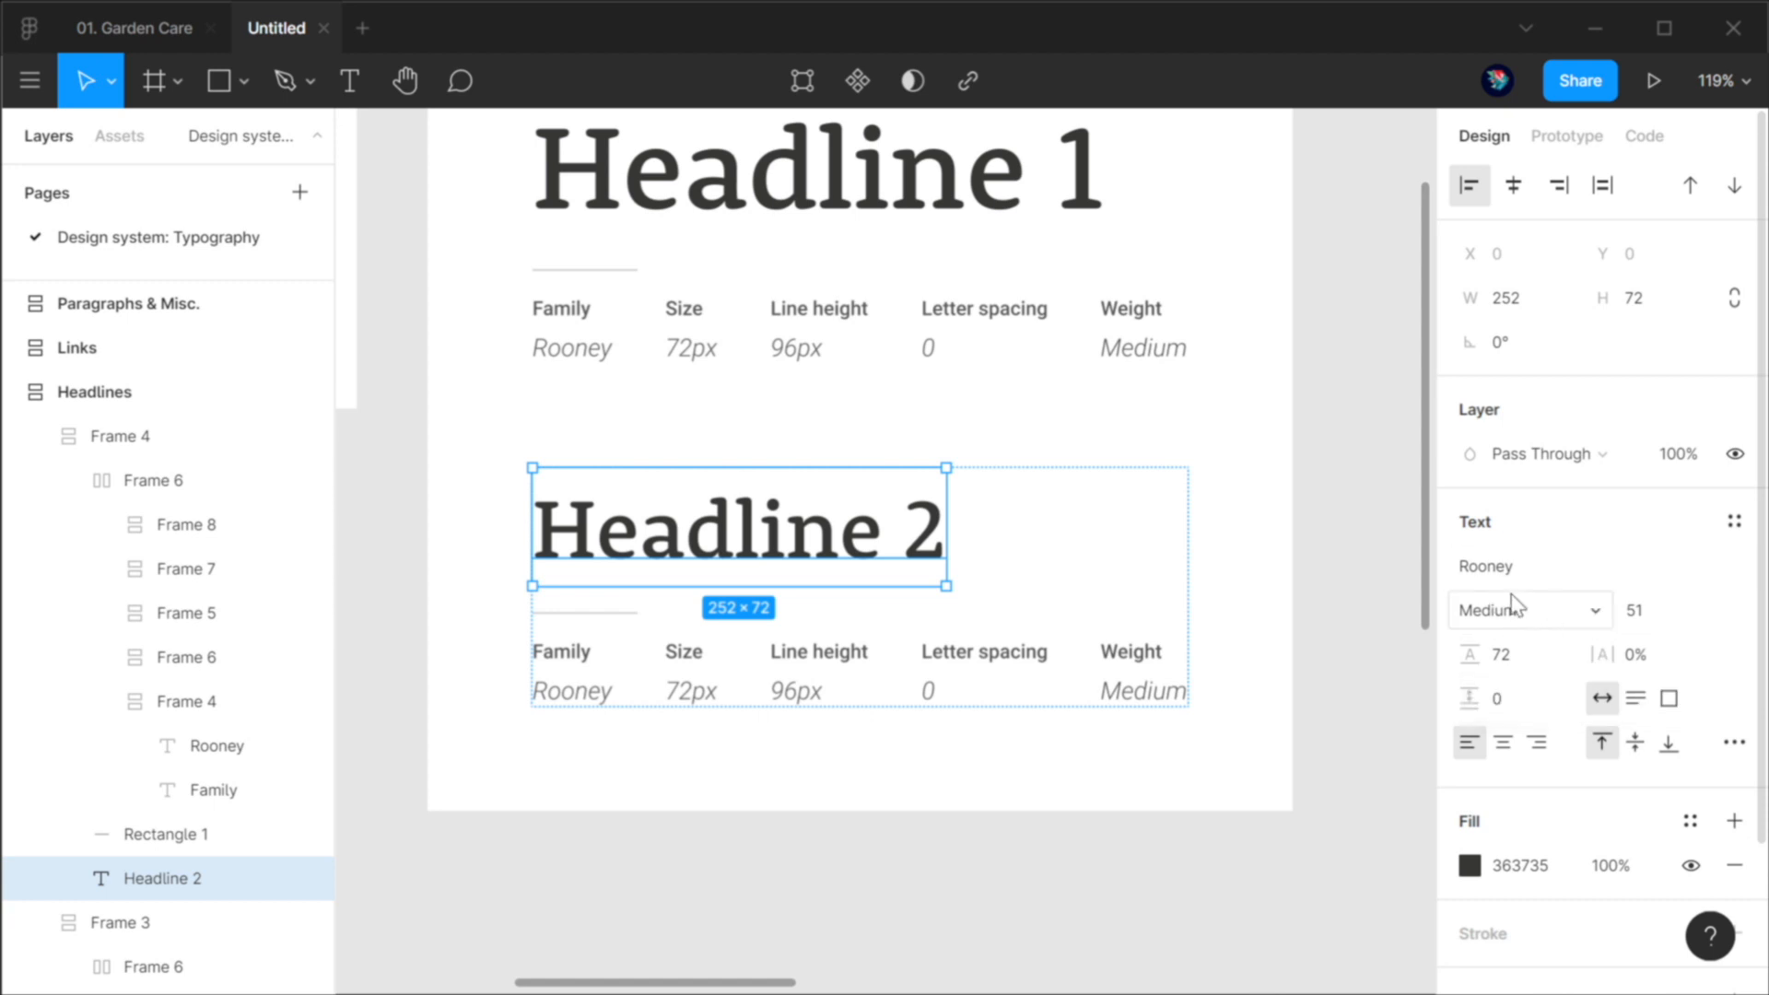
{"action": "left_click", "coordinate": [1346, 636]}
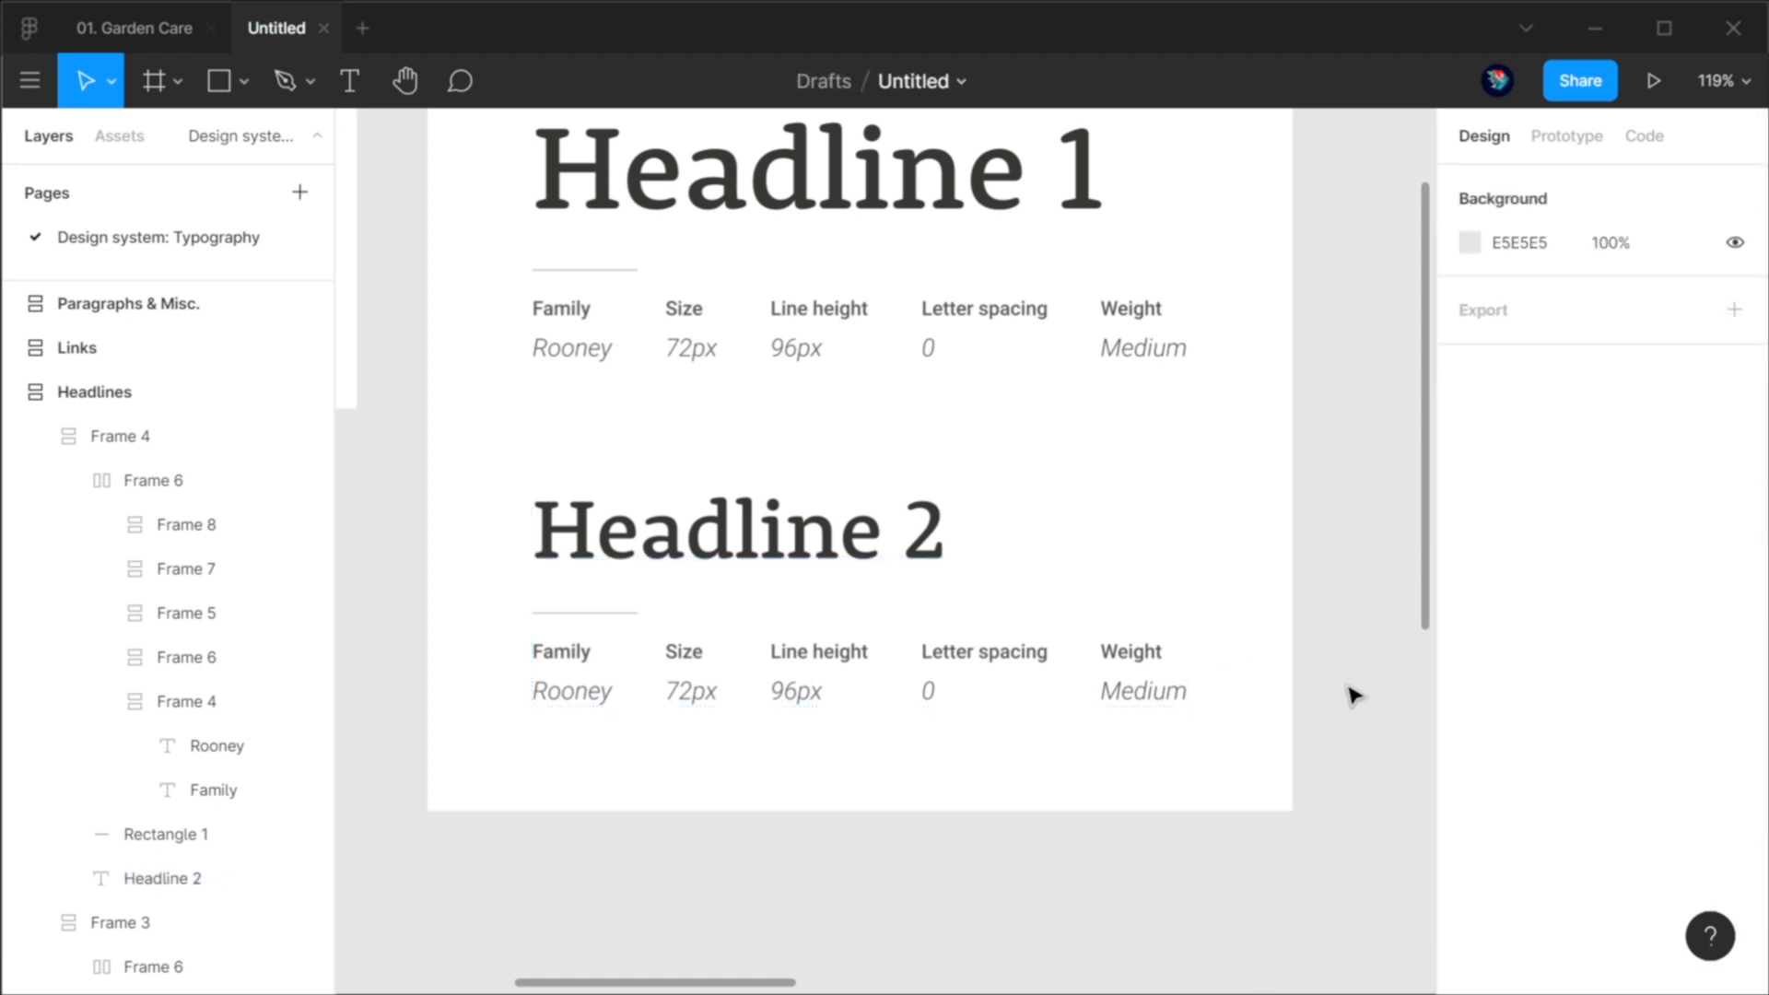
Step: Change the Size value in the Headline 2 specimen's details to 51px
{"action": "left_click", "coordinate": [685, 711]}
{"action": "double_click", "coordinate": [702, 708]}
{"action": "key", "text": "Escape"}
{"action": "key", "text": "BackSpace"}
{"action": "key", "text": "BackSpace"}
{"action": "type", "text": "51"}
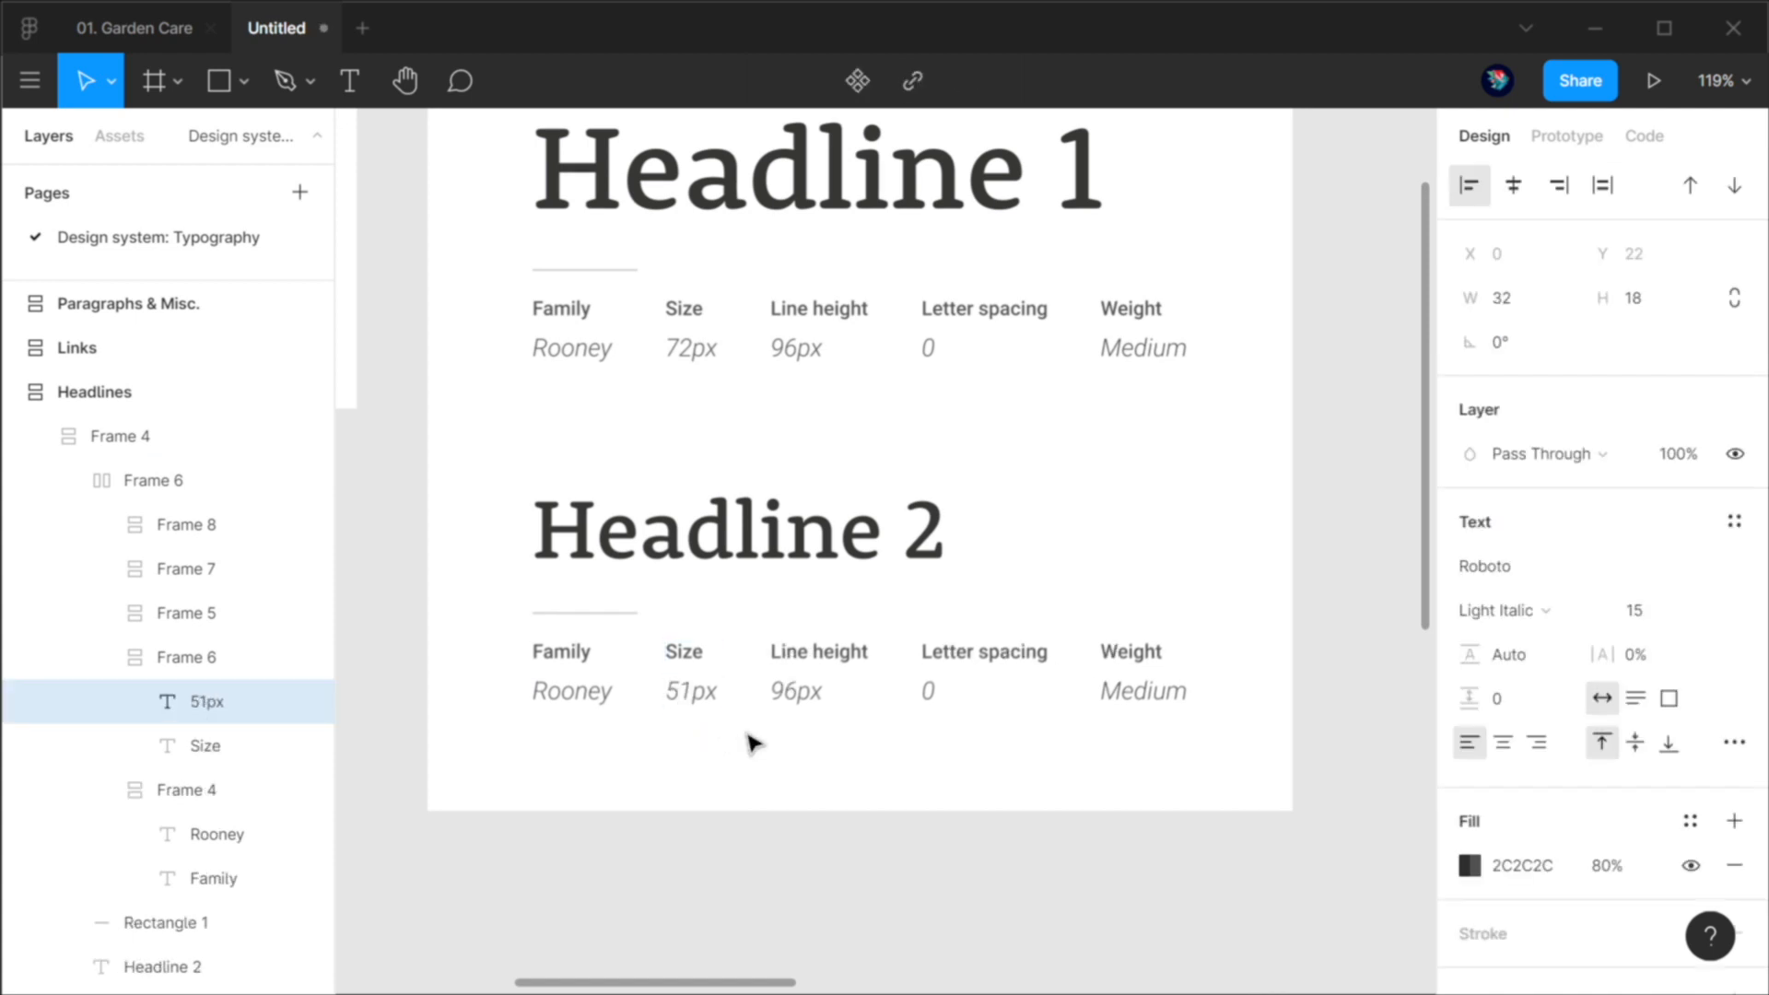
Step: Change the Line height value in the Headline 2 specimen's details to 72px
{"action": "left_click", "coordinate": [798, 691]}
{"action": "key", "text": "BackSpace"}
{"action": "key", "text": "BackSpace"}
{"action": "type", "text": "72"}
{"action": "left_click", "coordinate": [1136, 900]}
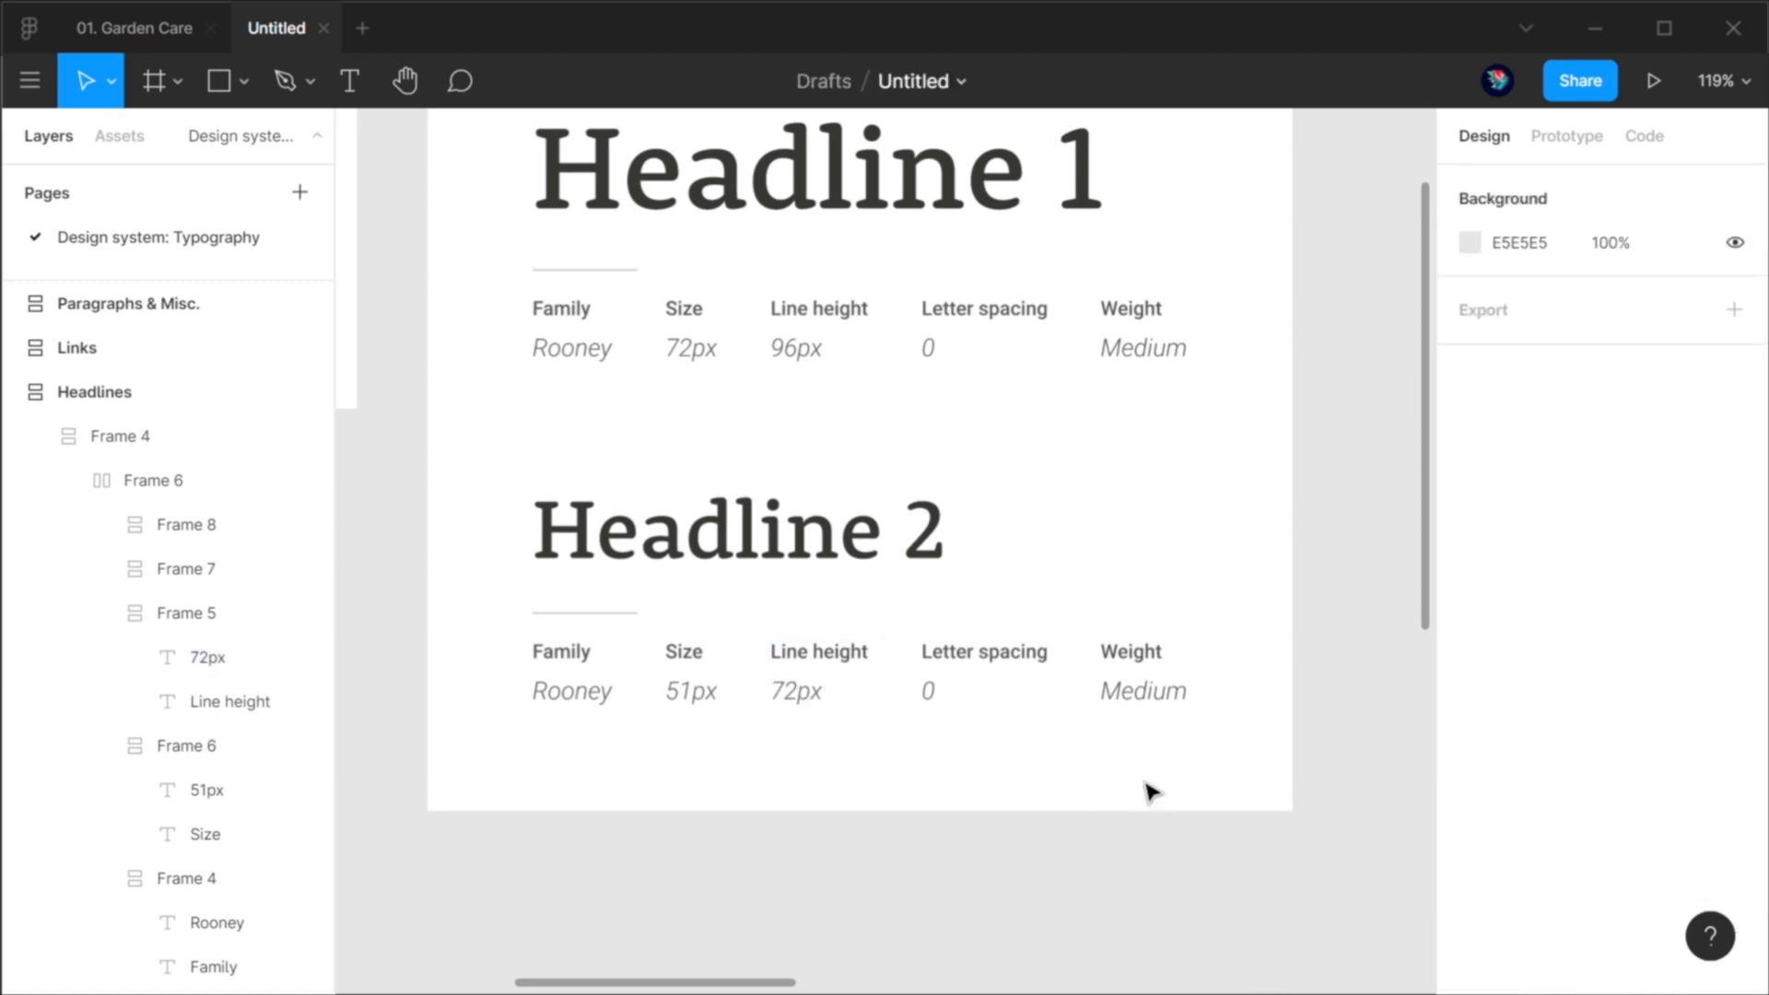
Step: Duplicate the Headline 2 specimen within the Headlines frame
{"action": "scroll", "coordinate": [1144, 787], "scroll_direction": "down", "scroll_amount": 3}
{"action": "left_click_drag", "start_coordinate": [1193, 866], "coordinate": [1103, 481]}
{"action": "left_click", "coordinate": [930, 316]}
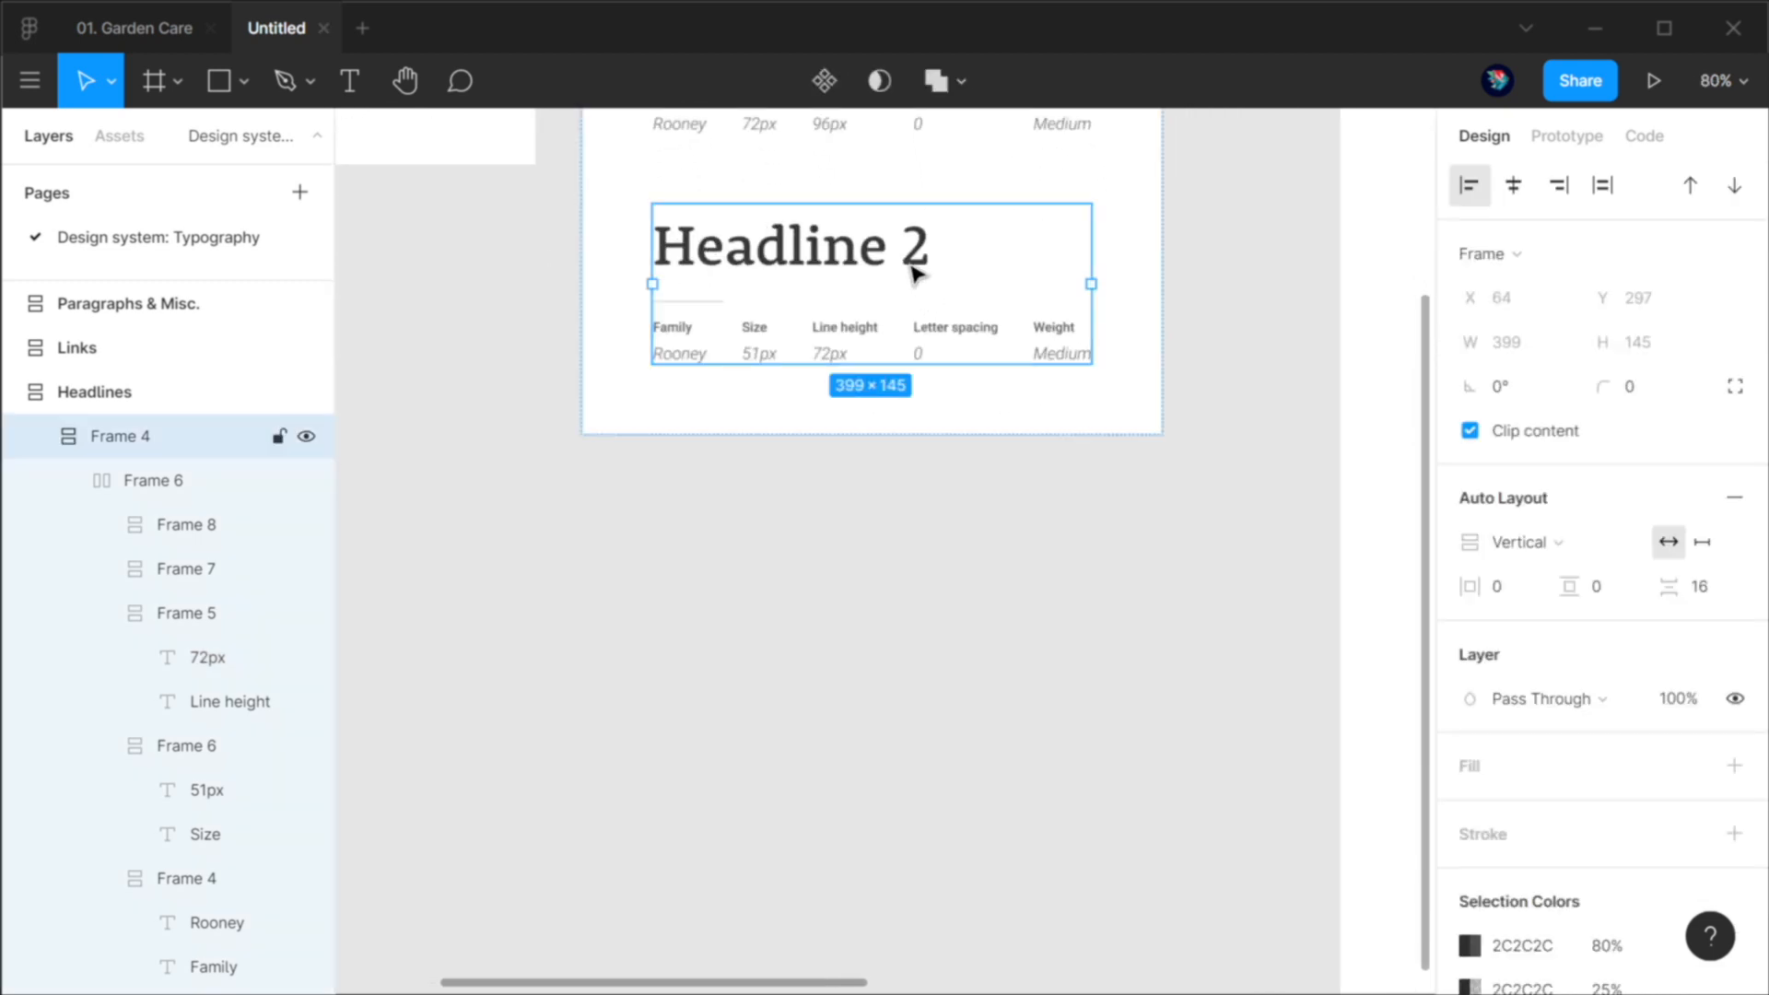
{"action": "key", "text": "ctrl+d"}
{"action": "left_click", "coordinate": [1239, 550]}
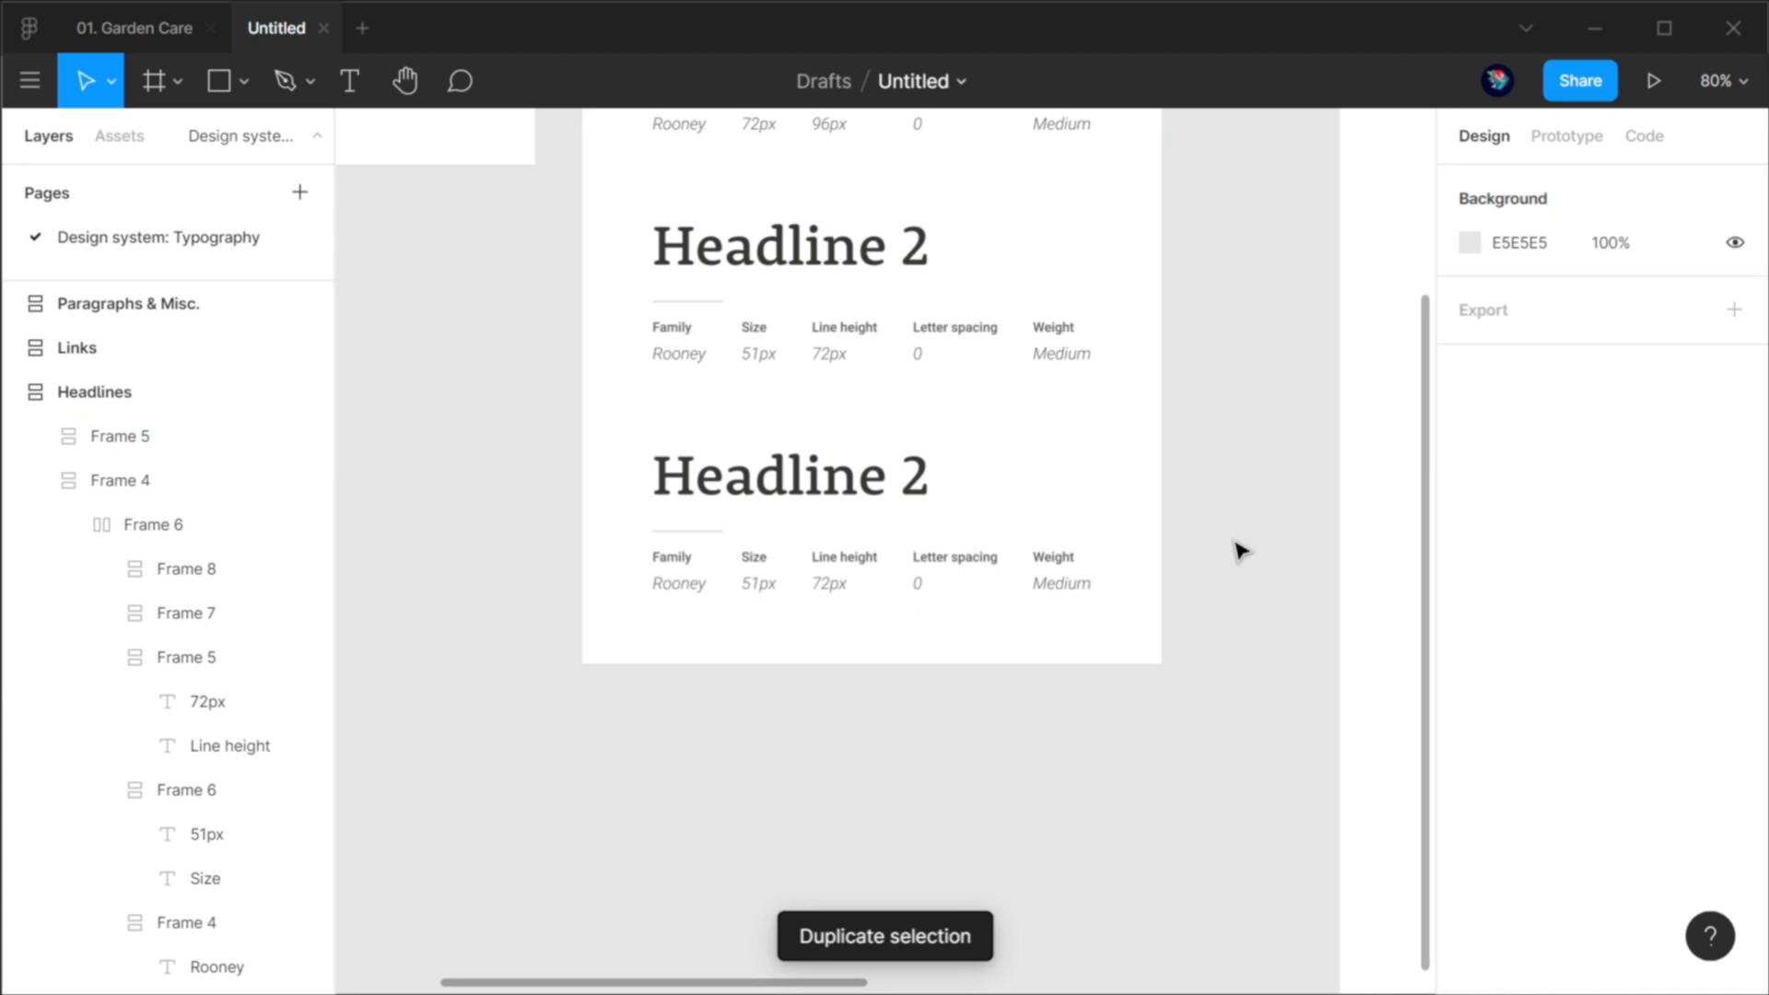
Step: Switch to the Type Scale page in the browser and look up the pixel size of the 1.999em level
{"action": "scroll", "coordinate": [1240, 550], "scroll_direction": "up", "scroll_amount": 3}
{"action": "left_click_drag", "start_coordinate": [1180, 584], "coordinate": [1320, 670]}
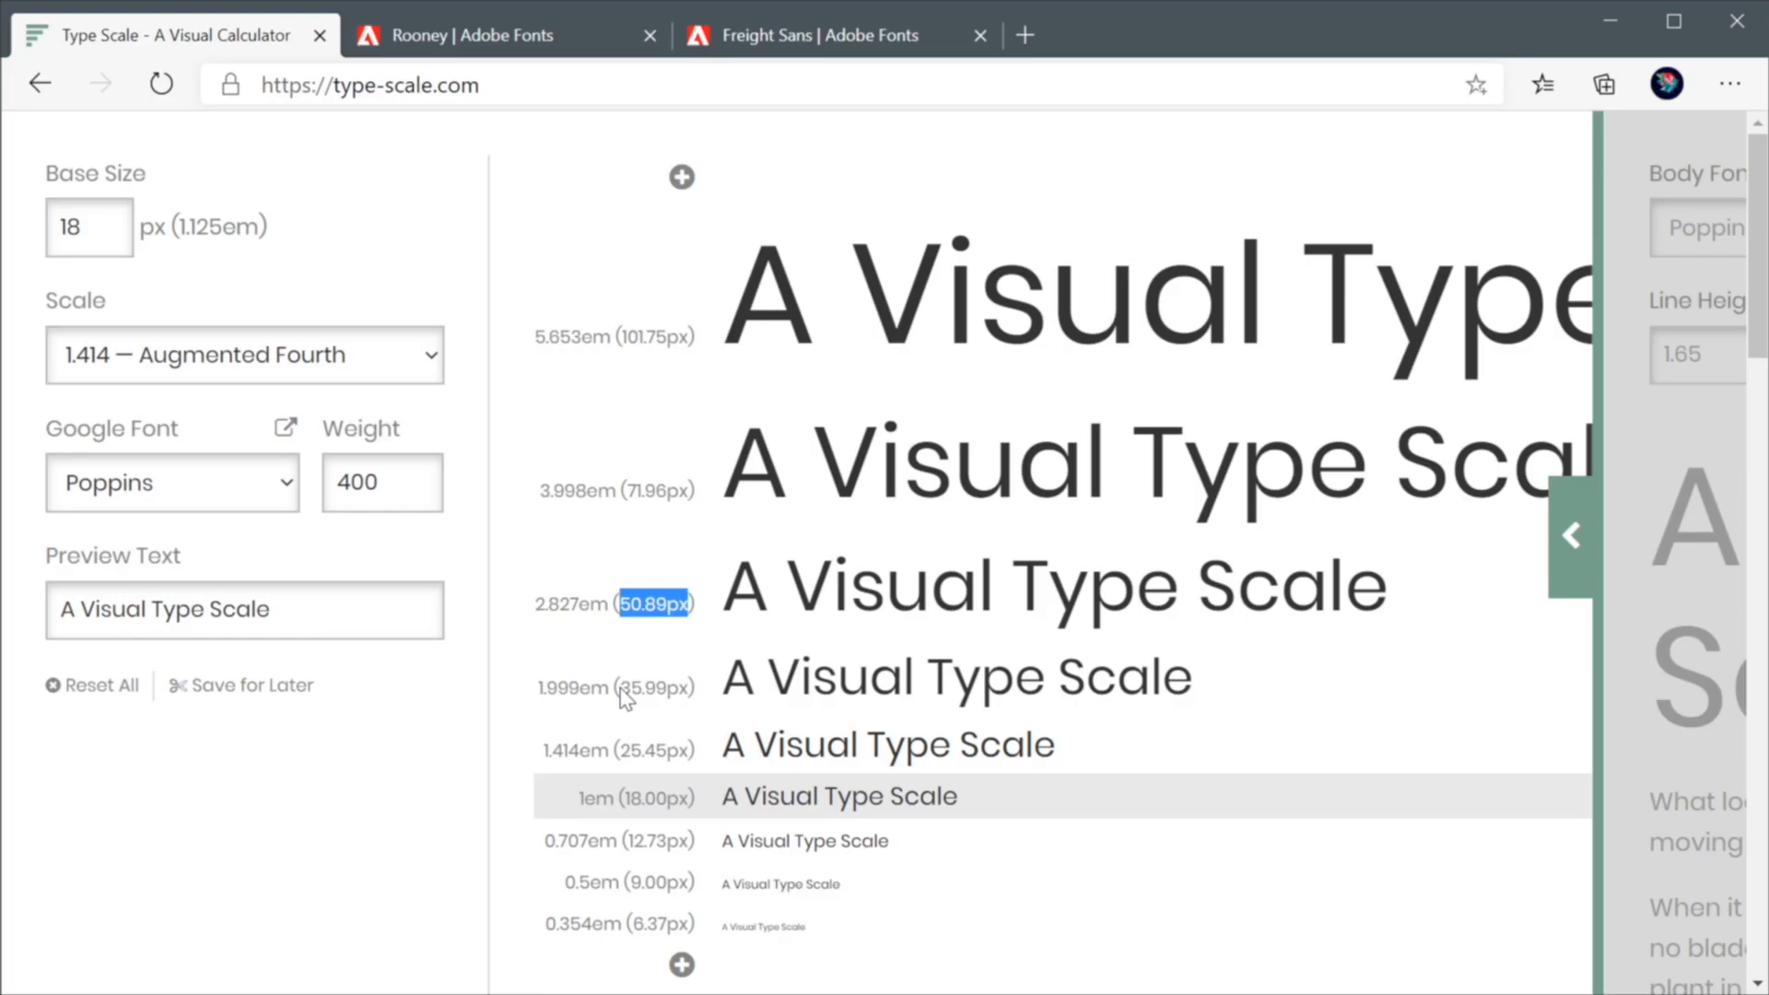
{"action": "left_click_drag", "start_coordinate": [621, 687], "coordinate": [642, 690]}
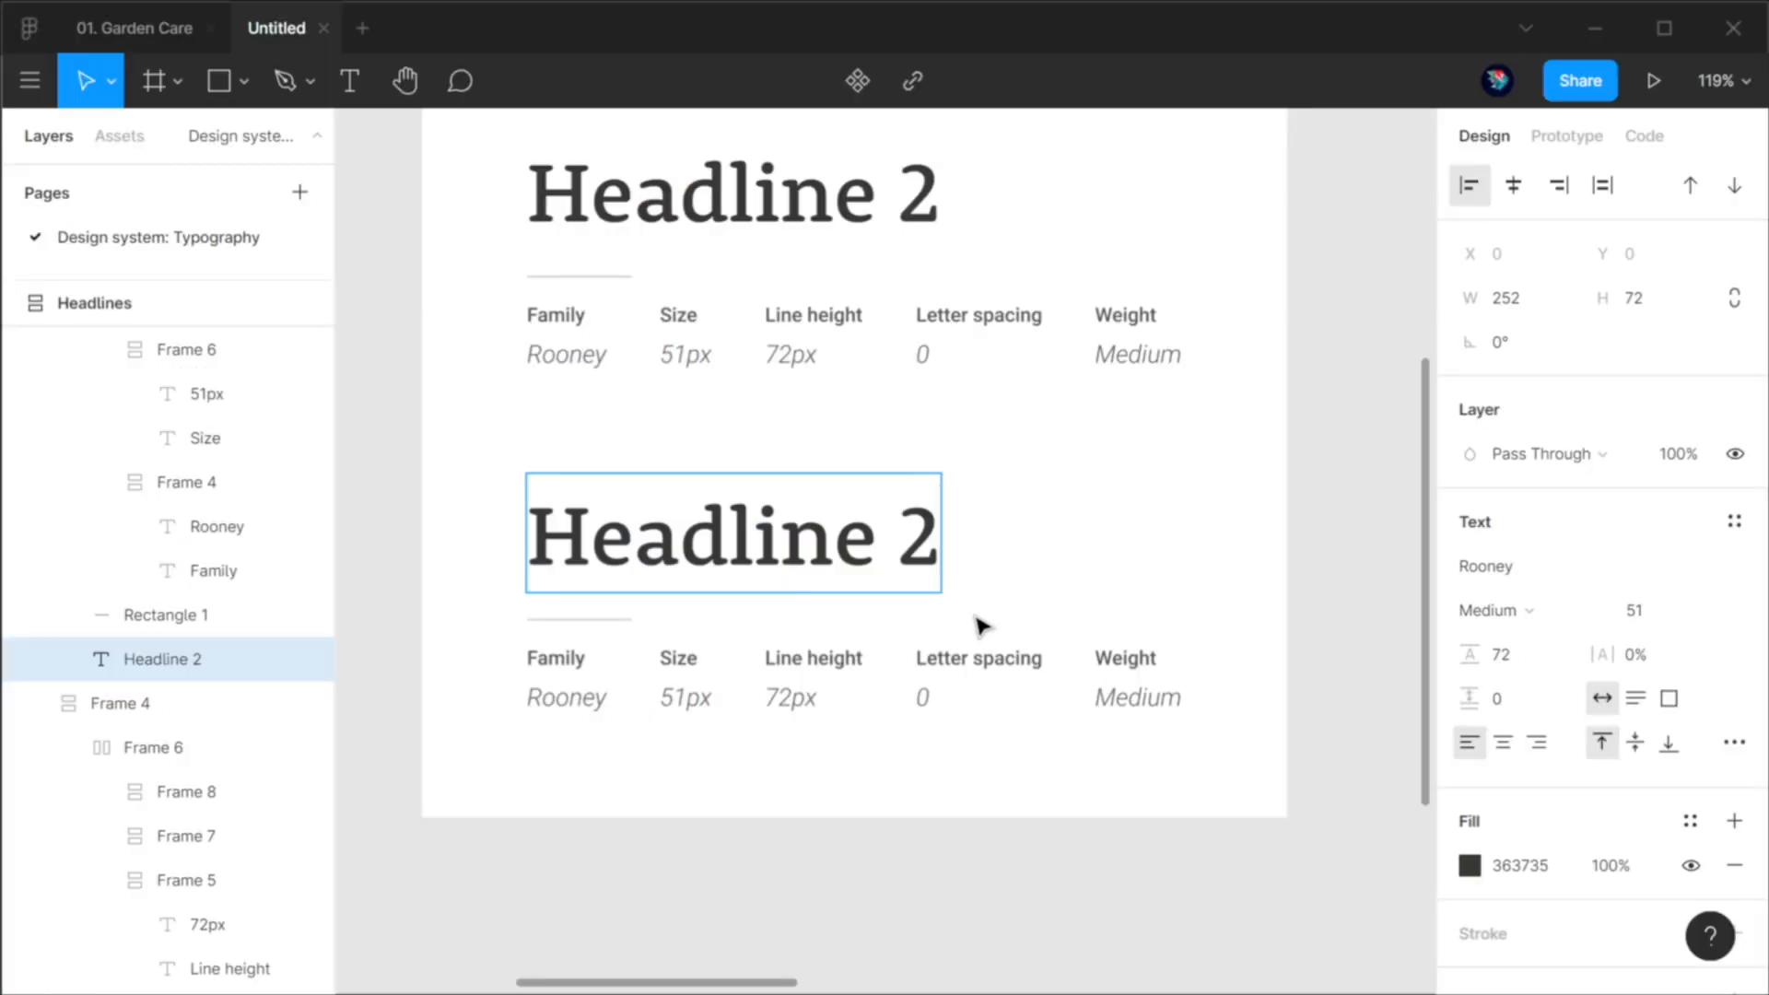
Step: Switch back to Figma, retitle the duplicated headline as Headline 3, and set its font size to 36
{"action": "key", "text": "BackSpace"}
{"action": "type", "text": "3"}
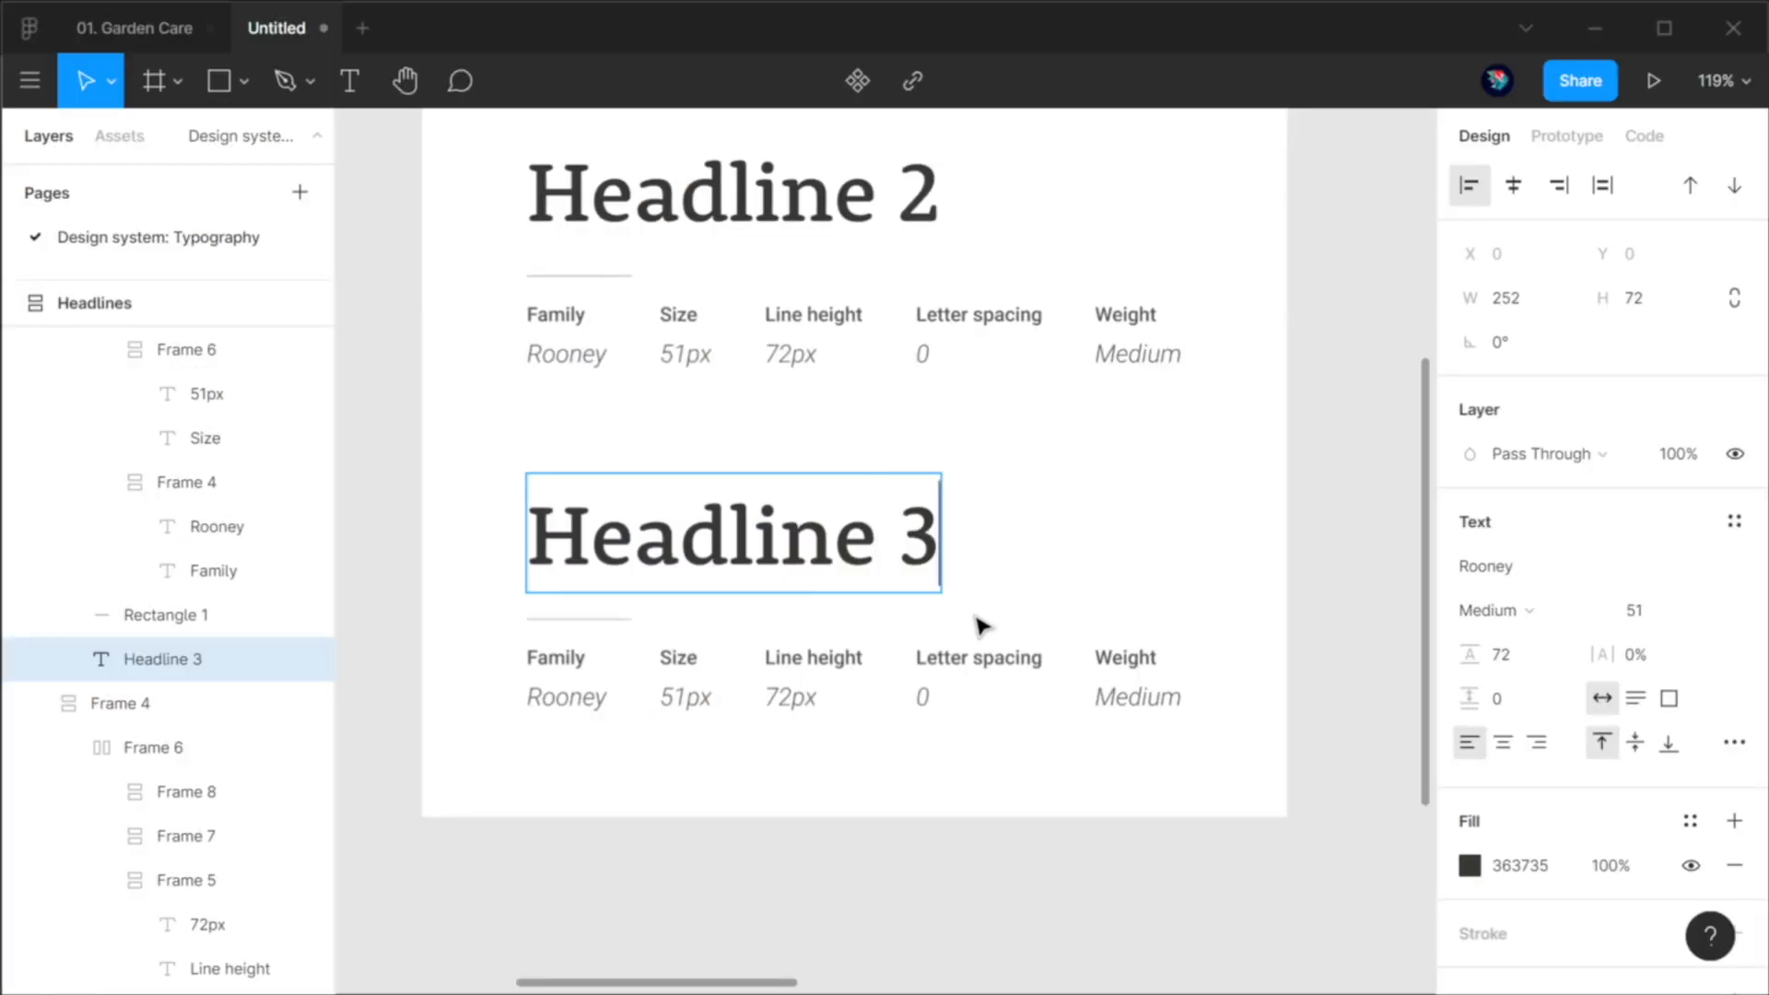
{"action": "key", "text": "Escape"}
{"action": "left_click", "coordinate": [1640, 610]}
{"action": "type", "text": "36"}
{"action": "key", "text": "Return"}
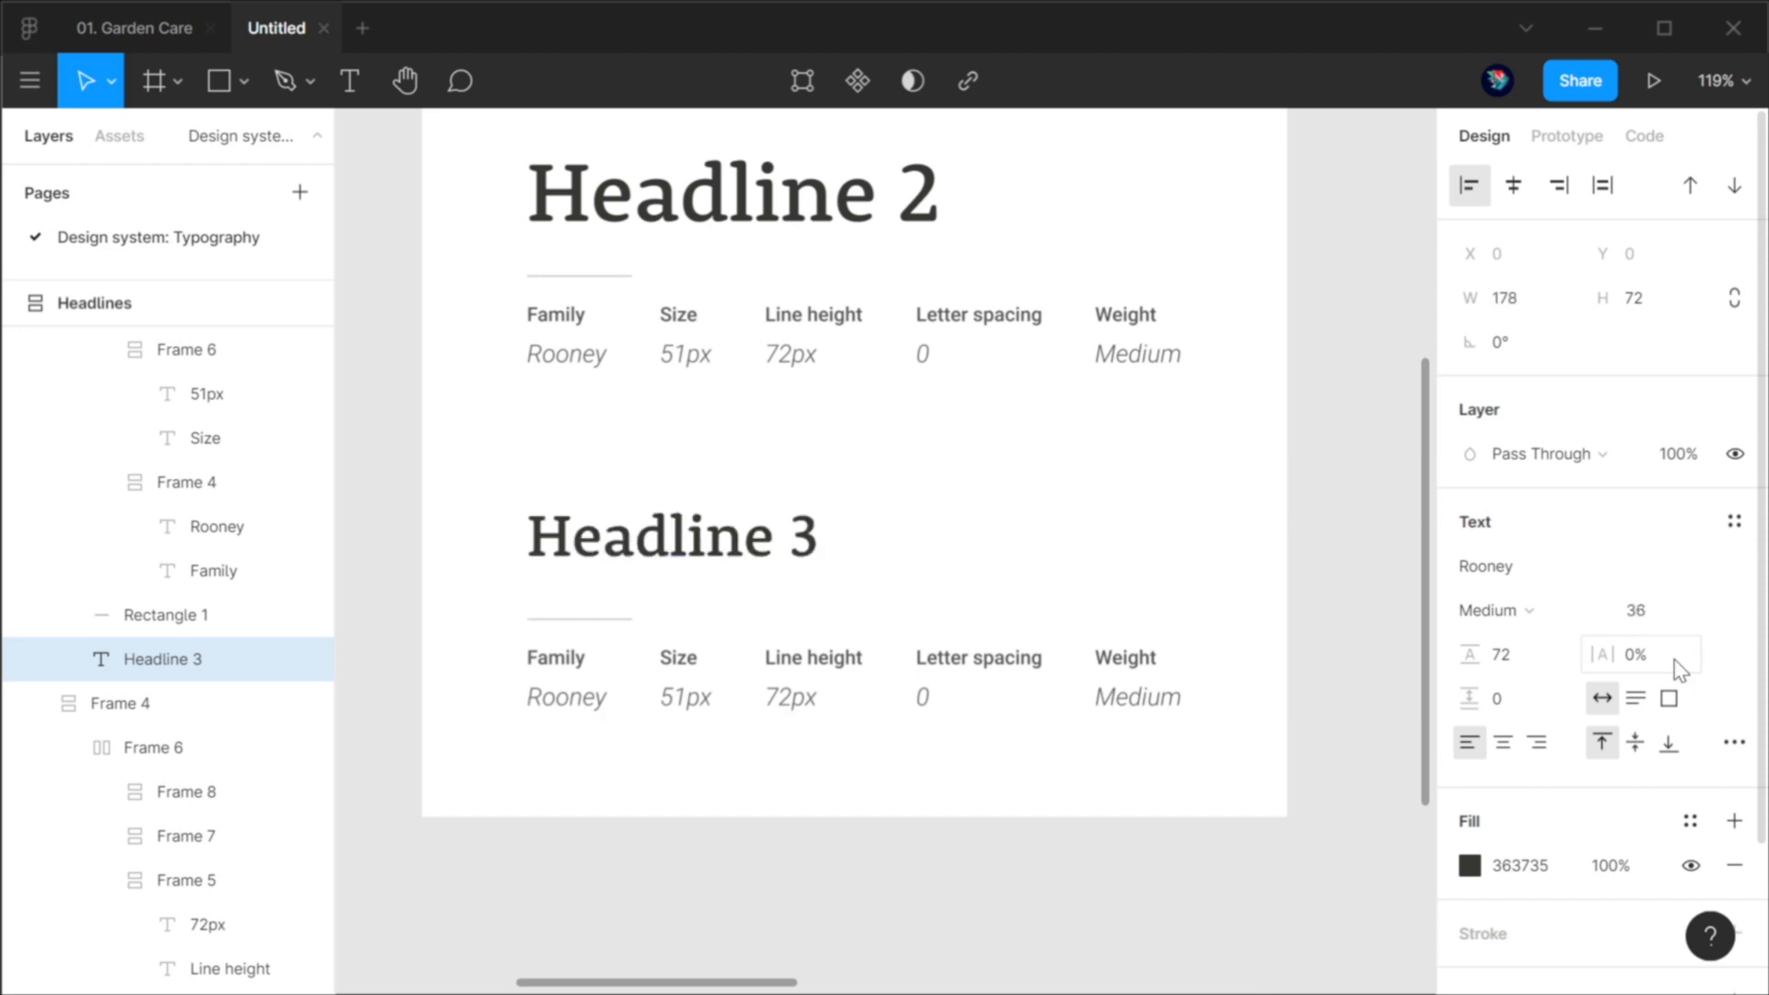
Step: Set the Headline 3 text's weight to Regular and its line height to 48
{"action": "left_click", "coordinate": [1500, 611]}
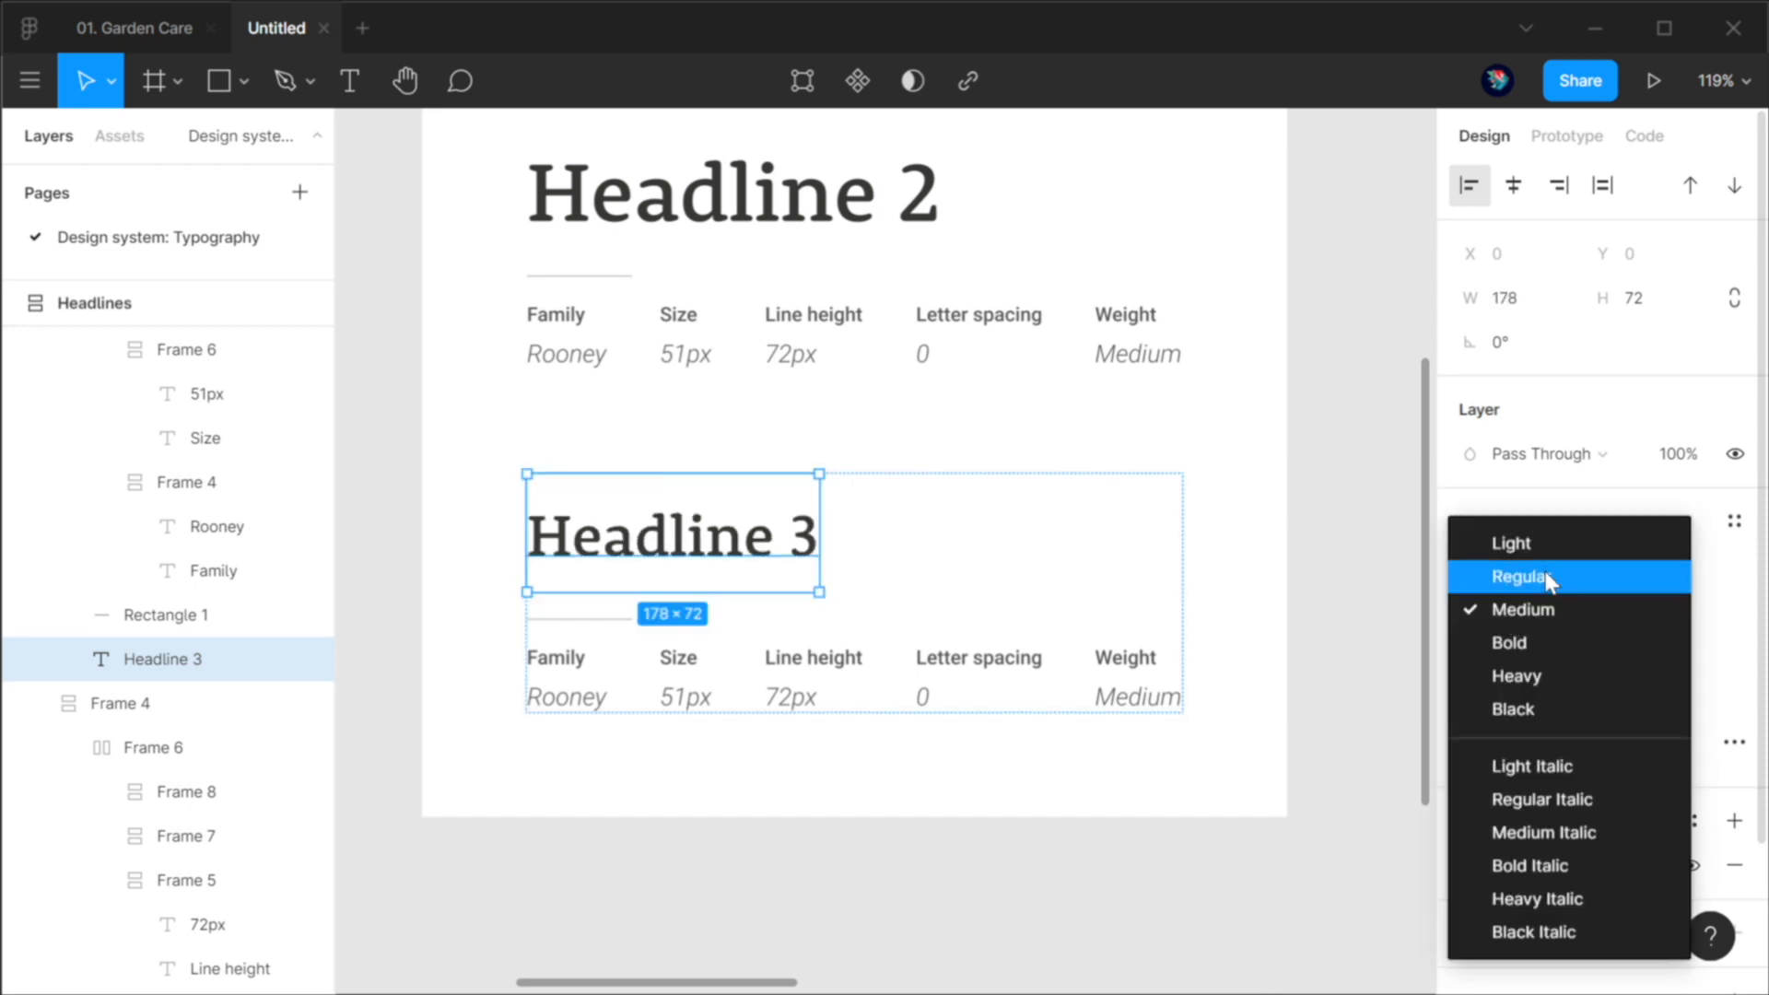
{"action": "left_click", "coordinate": [1545, 578]}
{"action": "left_click", "coordinate": [1516, 656]}
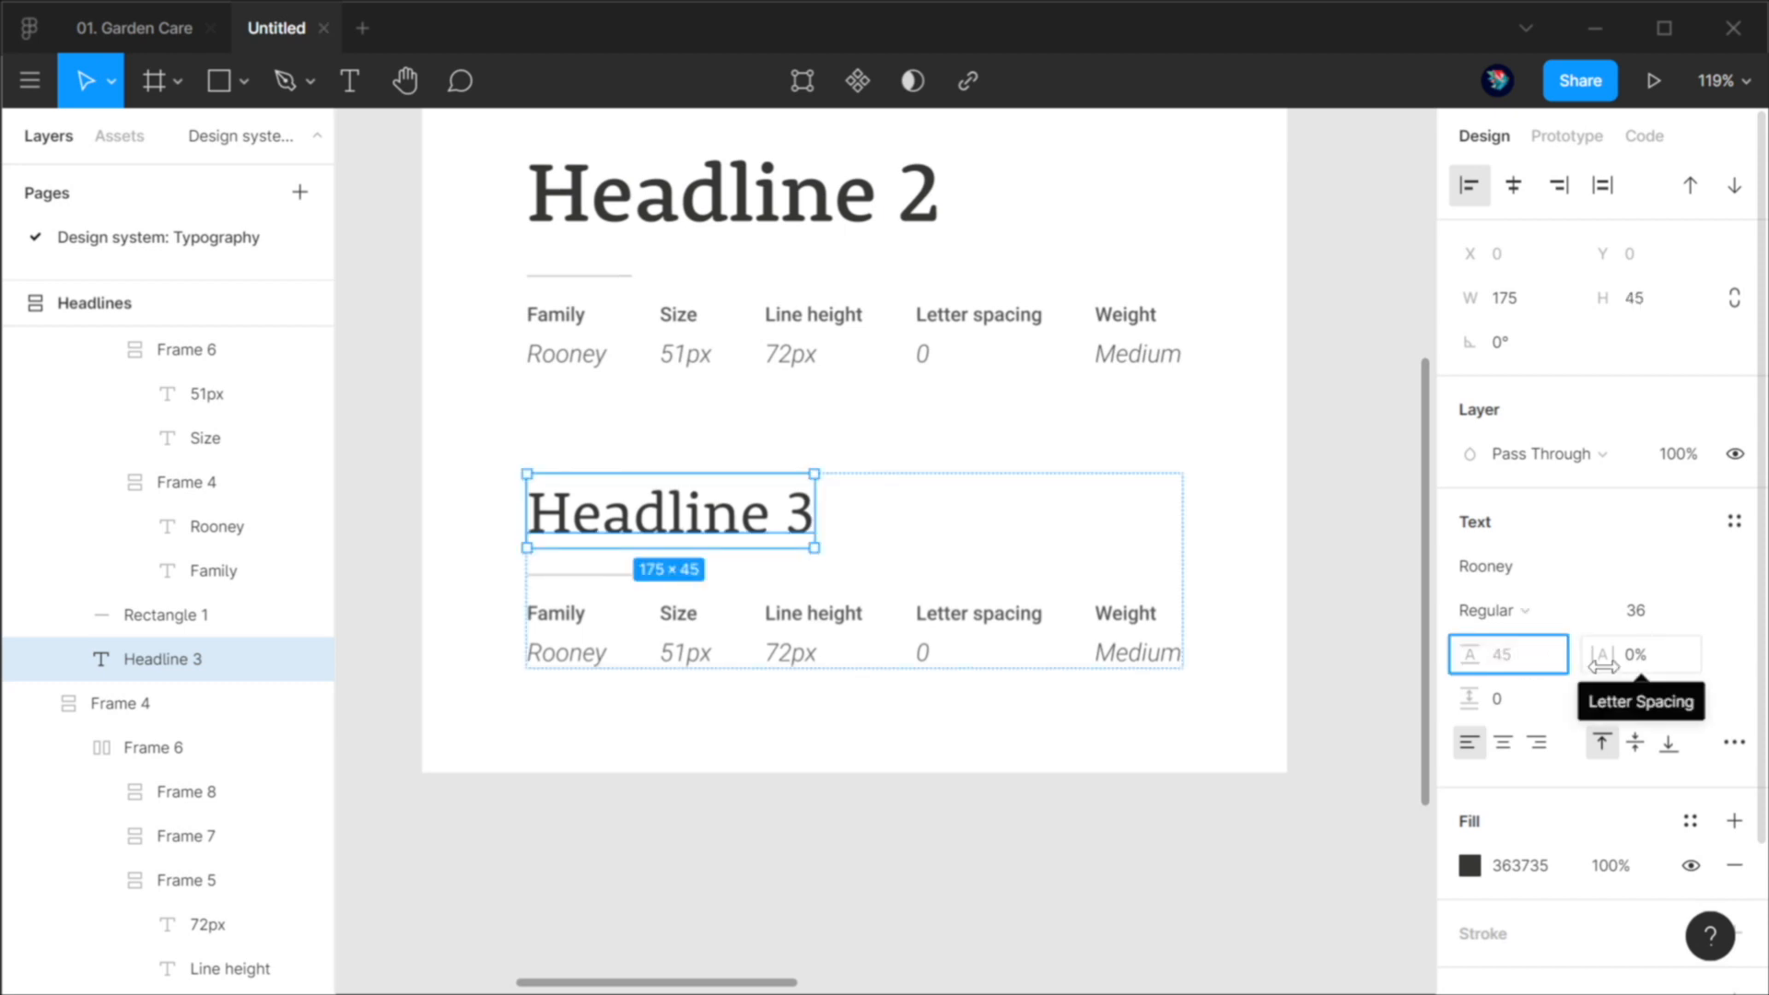
{"action": "type", "text": "48"}
{"action": "key", "text": "Return"}
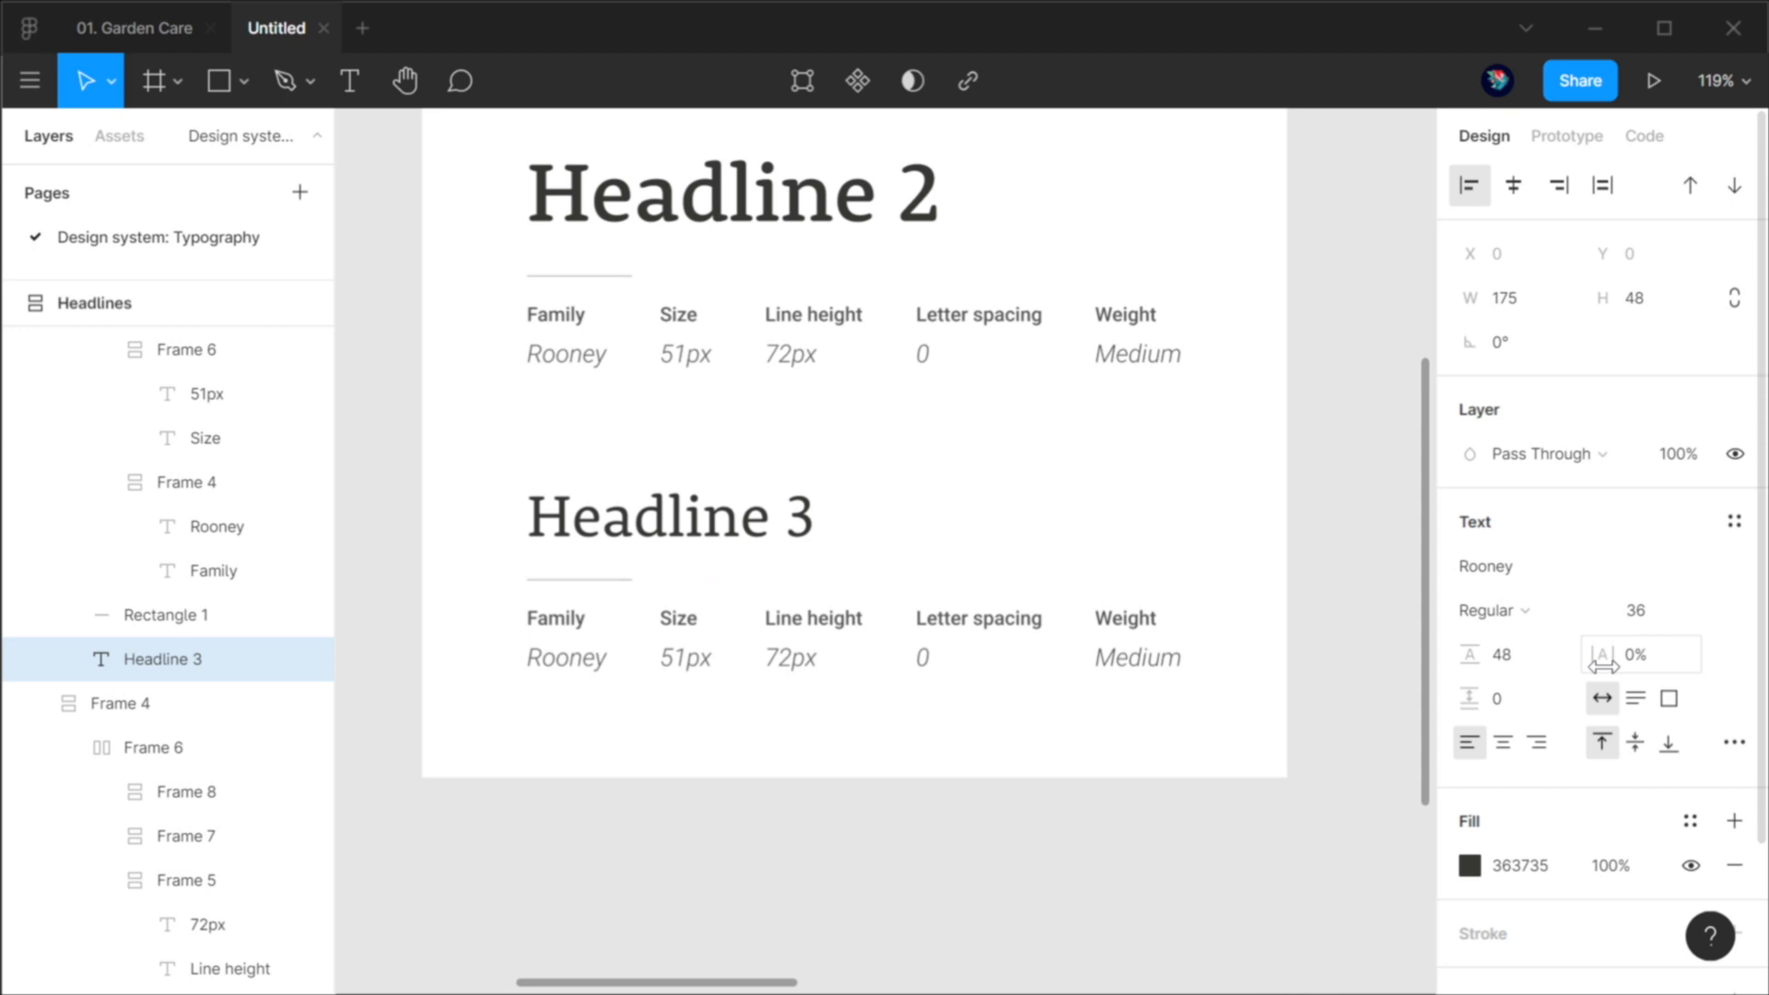
{"action": "left_click", "coordinate": [659, 749]}
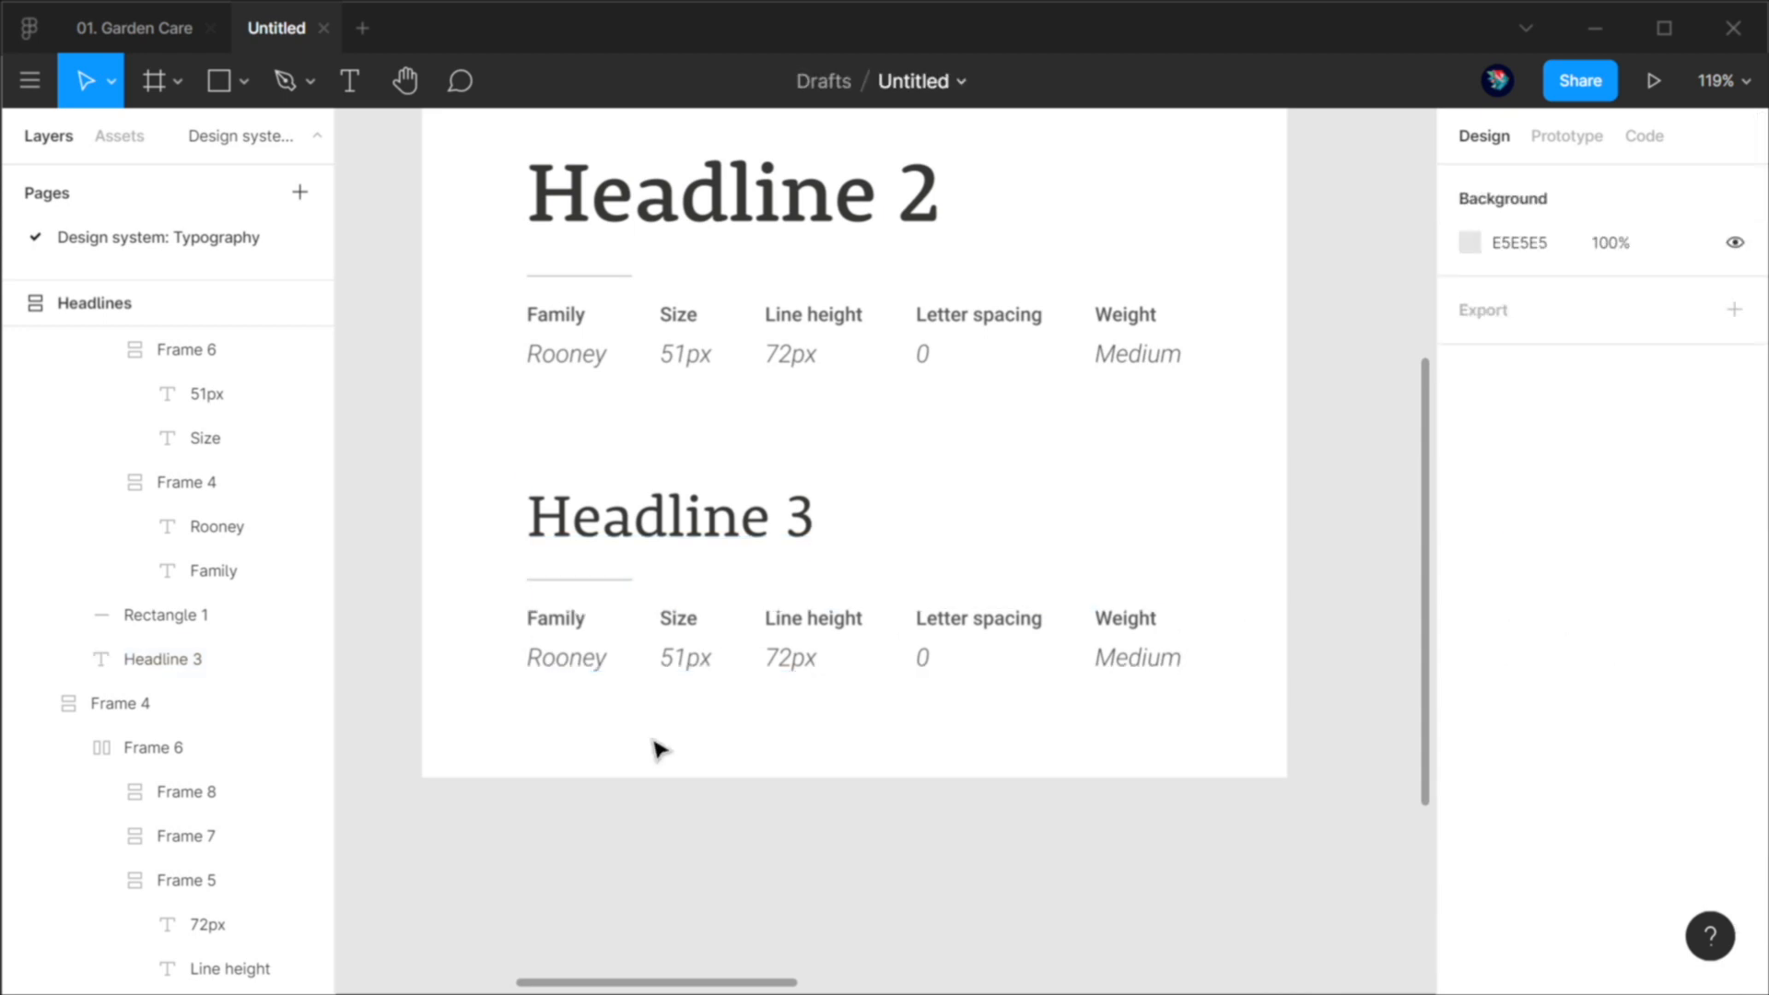
Step: Change the Size value to 36px and the Line height value to 48px in the Headline 3 specimen's details
{"action": "left_click", "coordinate": [686, 660]}
{"action": "double_click", "coordinate": [677, 658]}
{"action": "key", "text": "shift+Right"}
{"action": "key", "text": "shift+Right"}
{"action": "type", "text": "36"}
{"action": "left_click_drag", "start_coordinate": [765, 658], "coordinate": [790, 658]}
{"action": "type", "text": "48"}
Step: Change the Weight value in the Headline 3 specimen's details to Regular
{"action": "double_click", "coordinate": [1138, 658]}
{"action": "type", "text": "Regulare"}
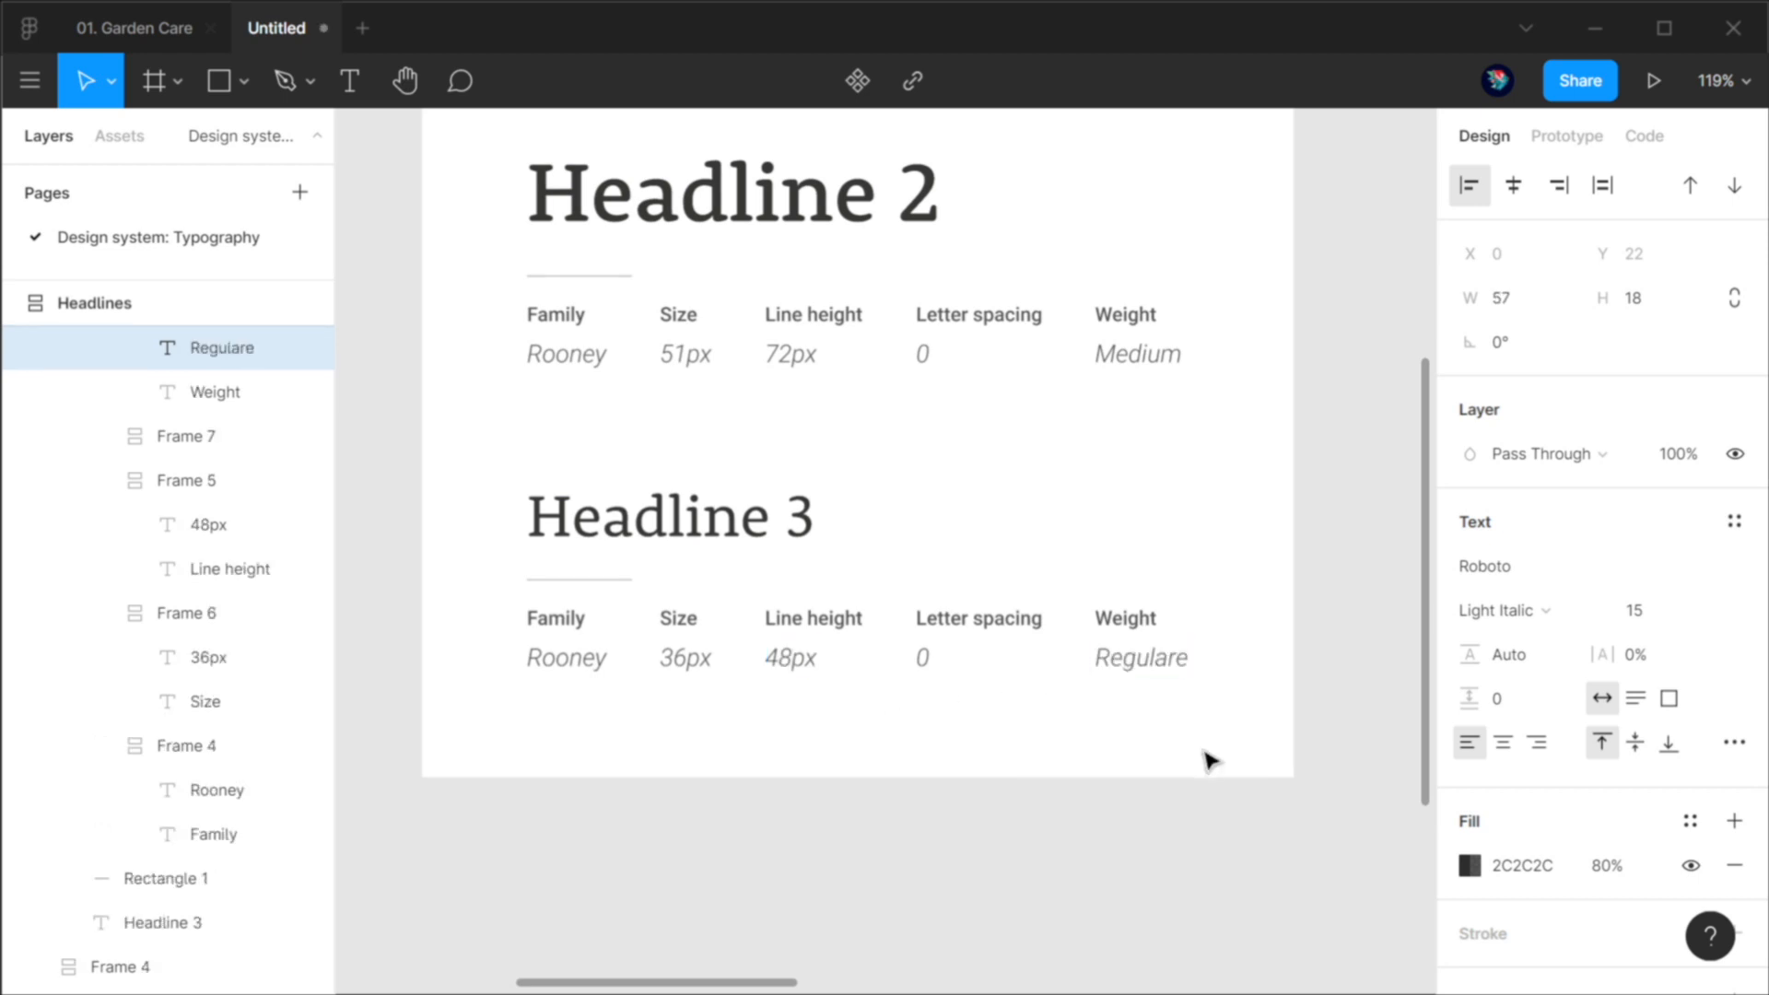
{"action": "key", "text": "BackSpace"}
{"action": "left_click", "coordinate": [1165, 849]}
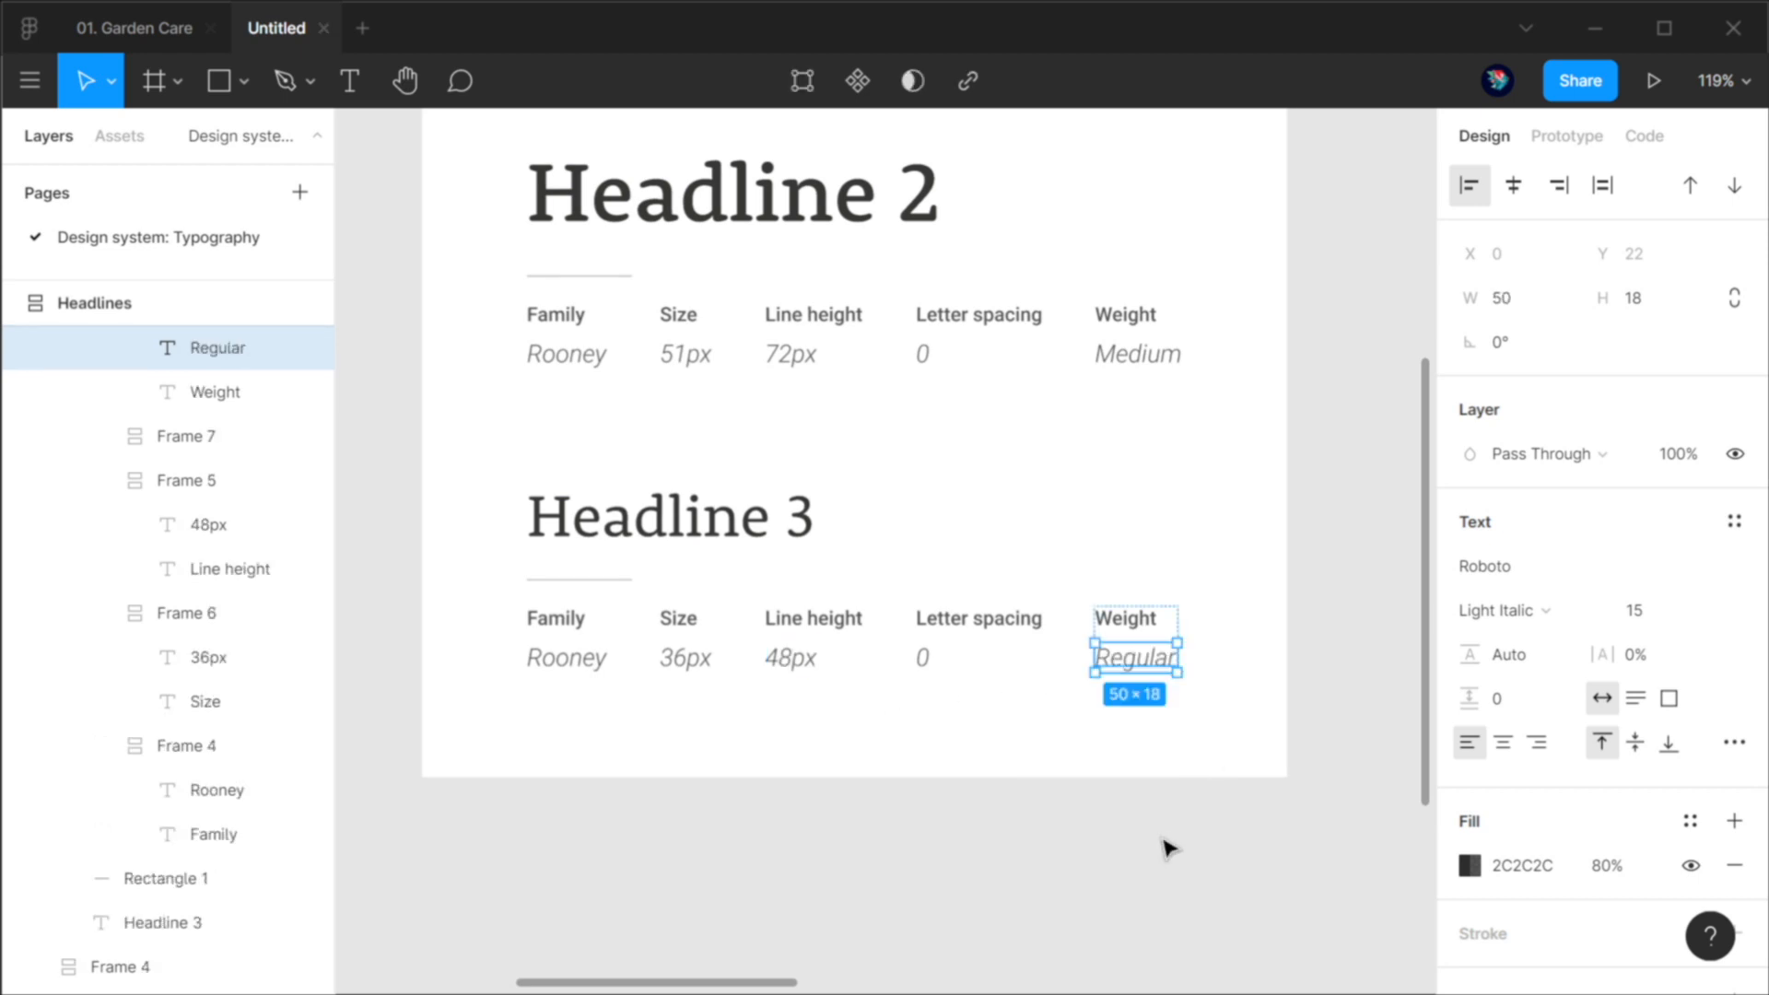
{"action": "left_click", "coordinate": [1165, 848]}
Step: Look over the Headlines frame and examine the Headline 4 specimen and its details
{"action": "scroll", "coordinate": [1164, 849], "scroll_direction": "down", "scroll_amount": 4}
{"action": "left_click_drag", "start_coordinate": [1172, 858], "coordinate": [910, 664]}
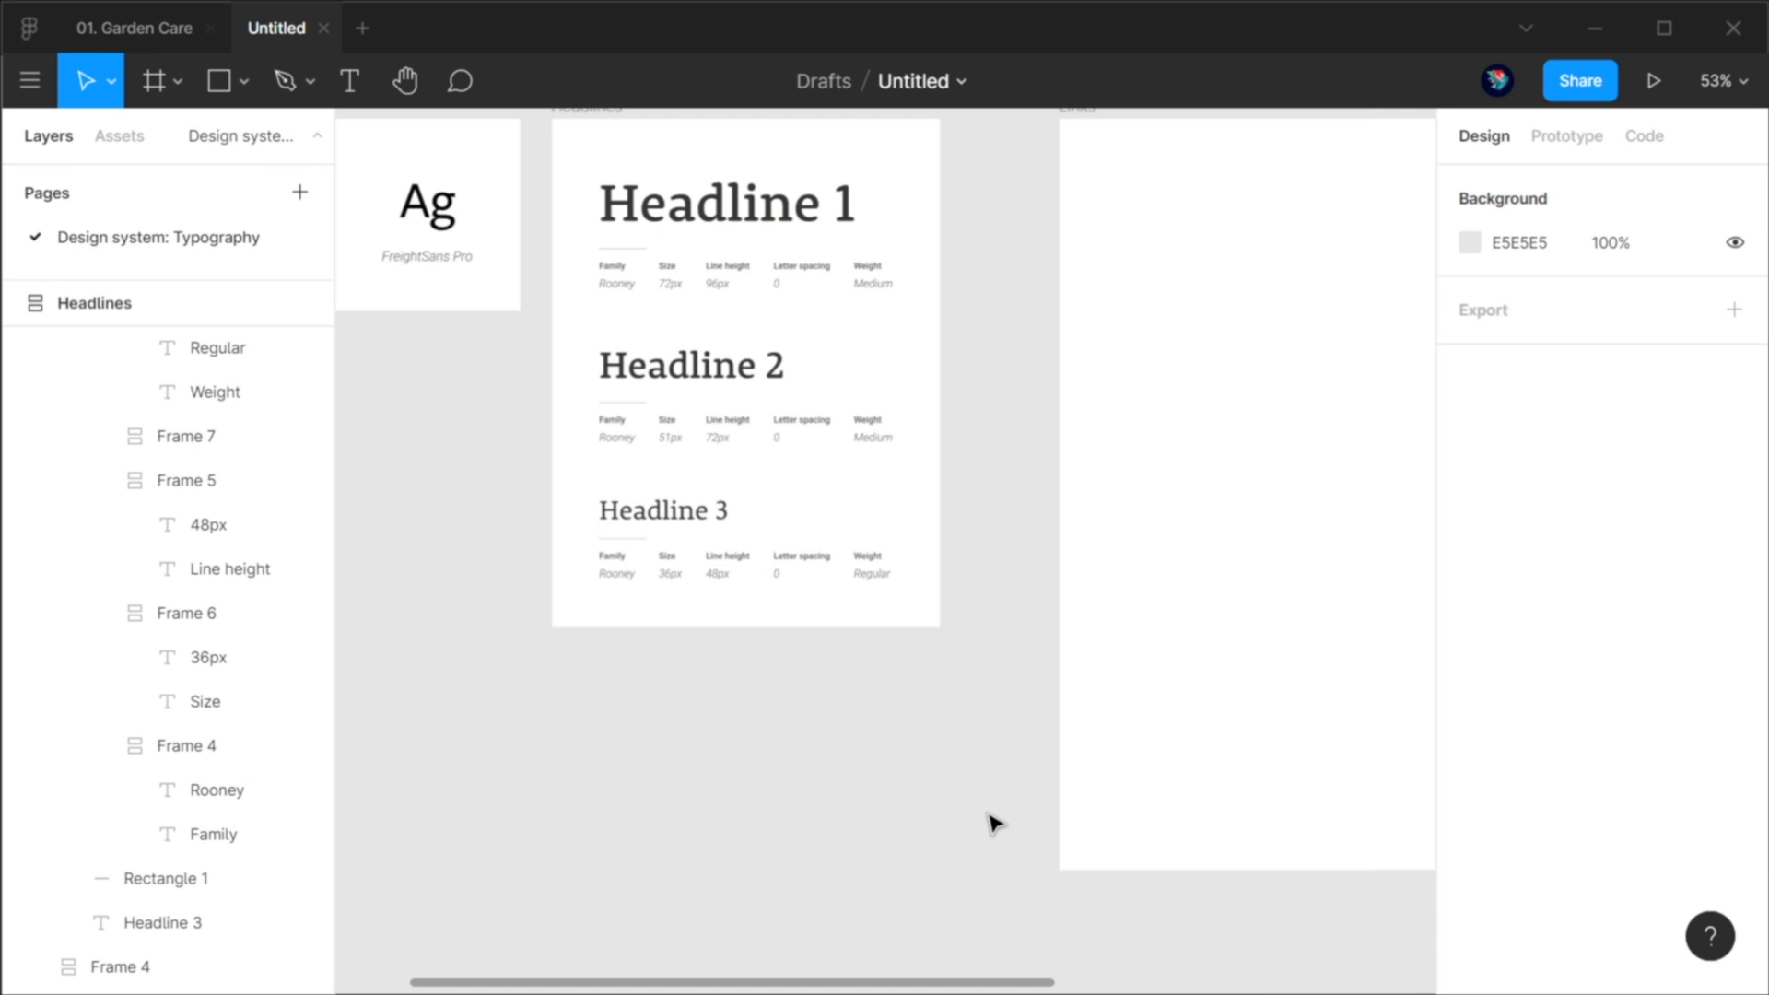
{"action": "scroll", "coordinate": [991, 825], "scroll_direction": "down", "scroll_amount": 2}
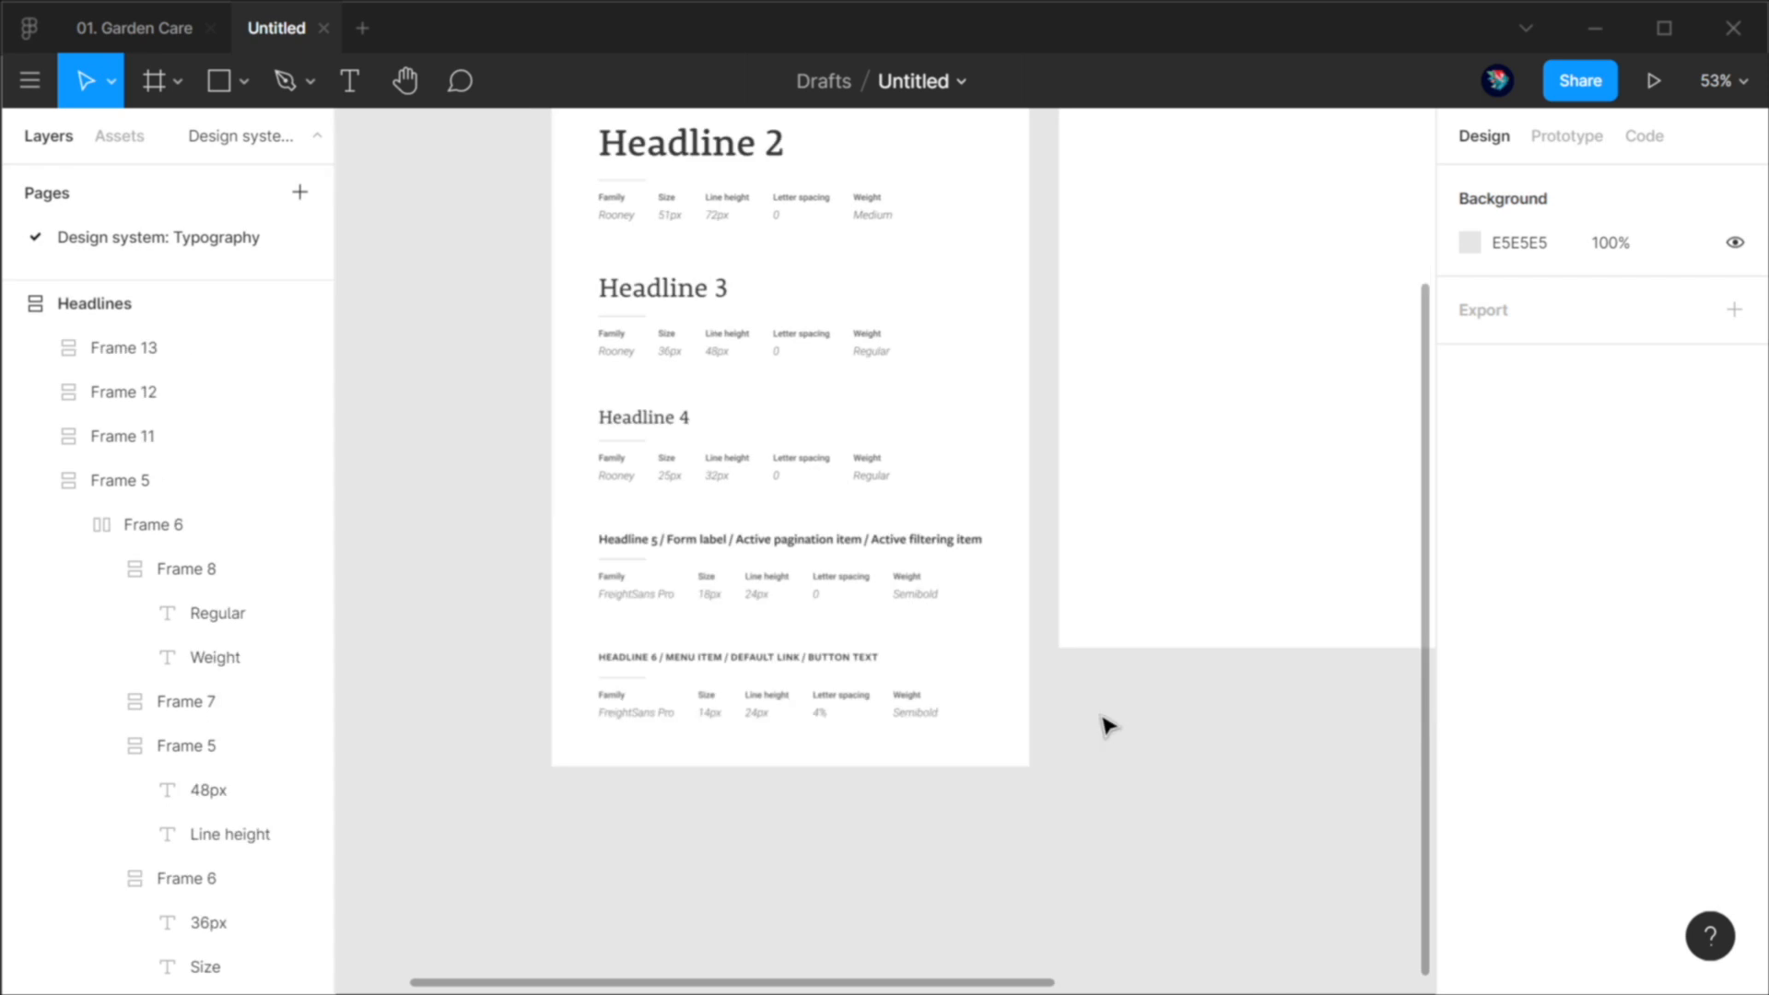
{"action": "scroll", "coordinate": [696, 452], "scroll_direction": "up", "scroll_amount": 5}
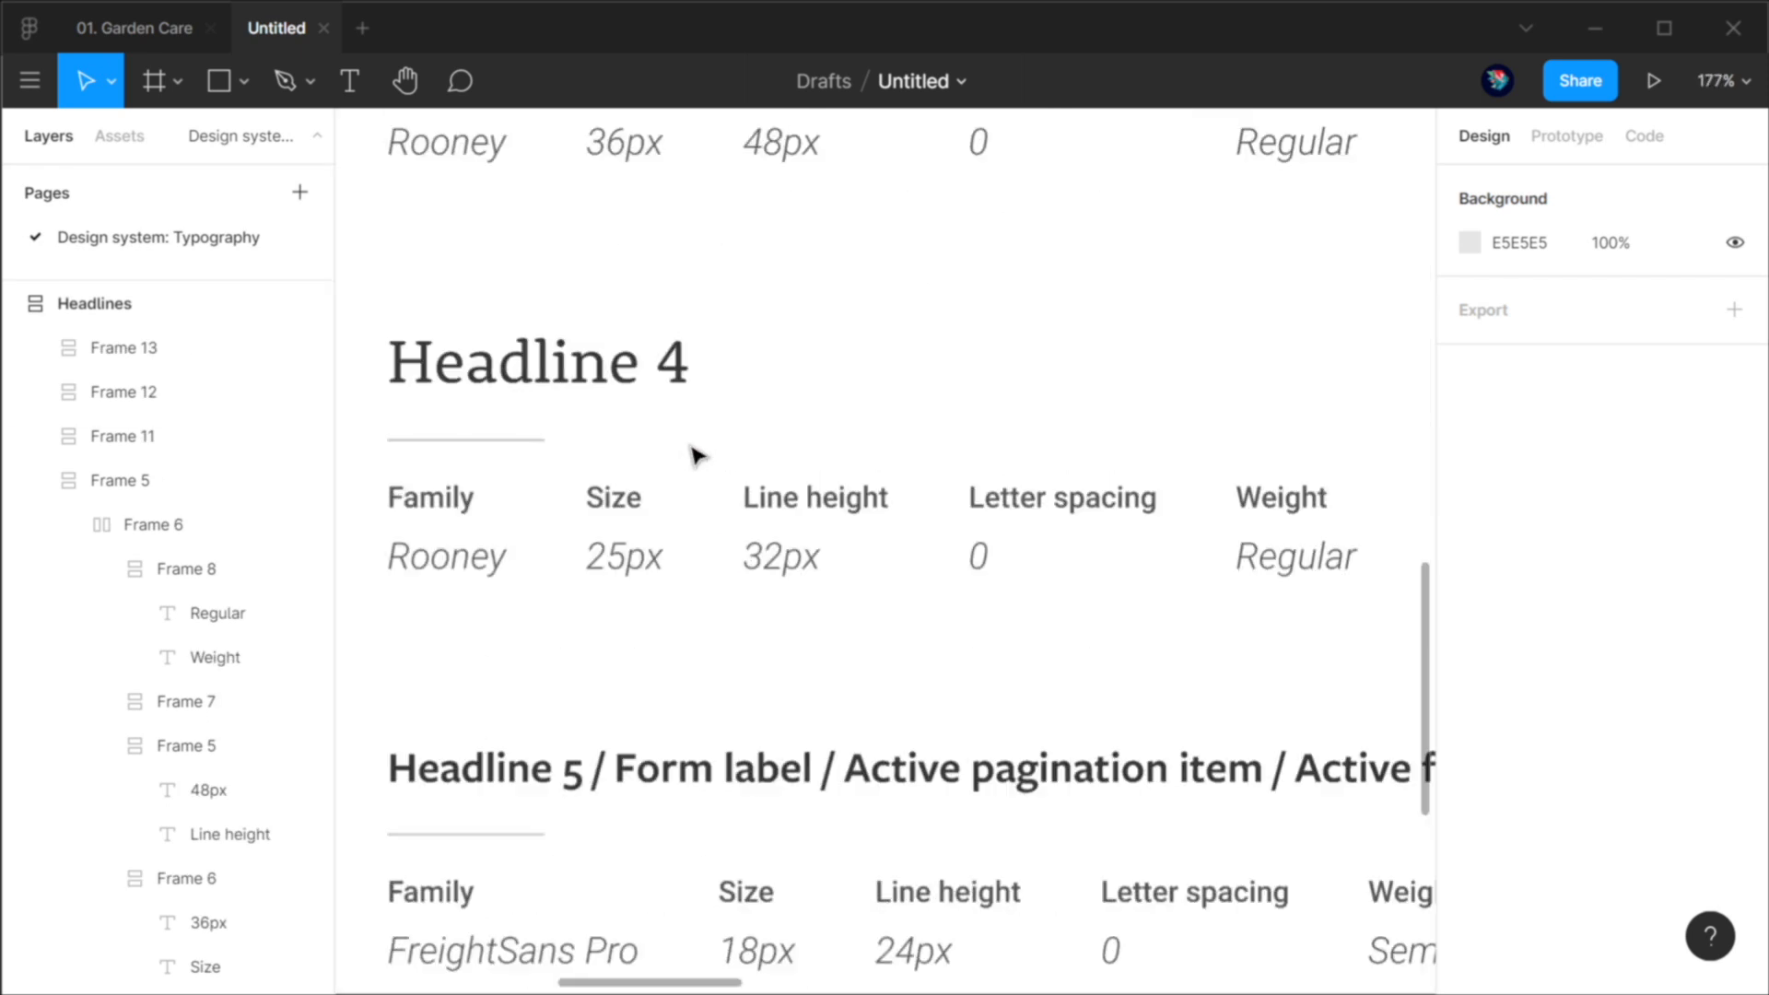
{"action": "scroll", "coordinate": [696, 451], "scroll_direction": "up", "scroll_amount": 2}
{"action": "scroll", "coordinate": [735, 442], "scroll_direction": "down", "scroll_amount": 2}
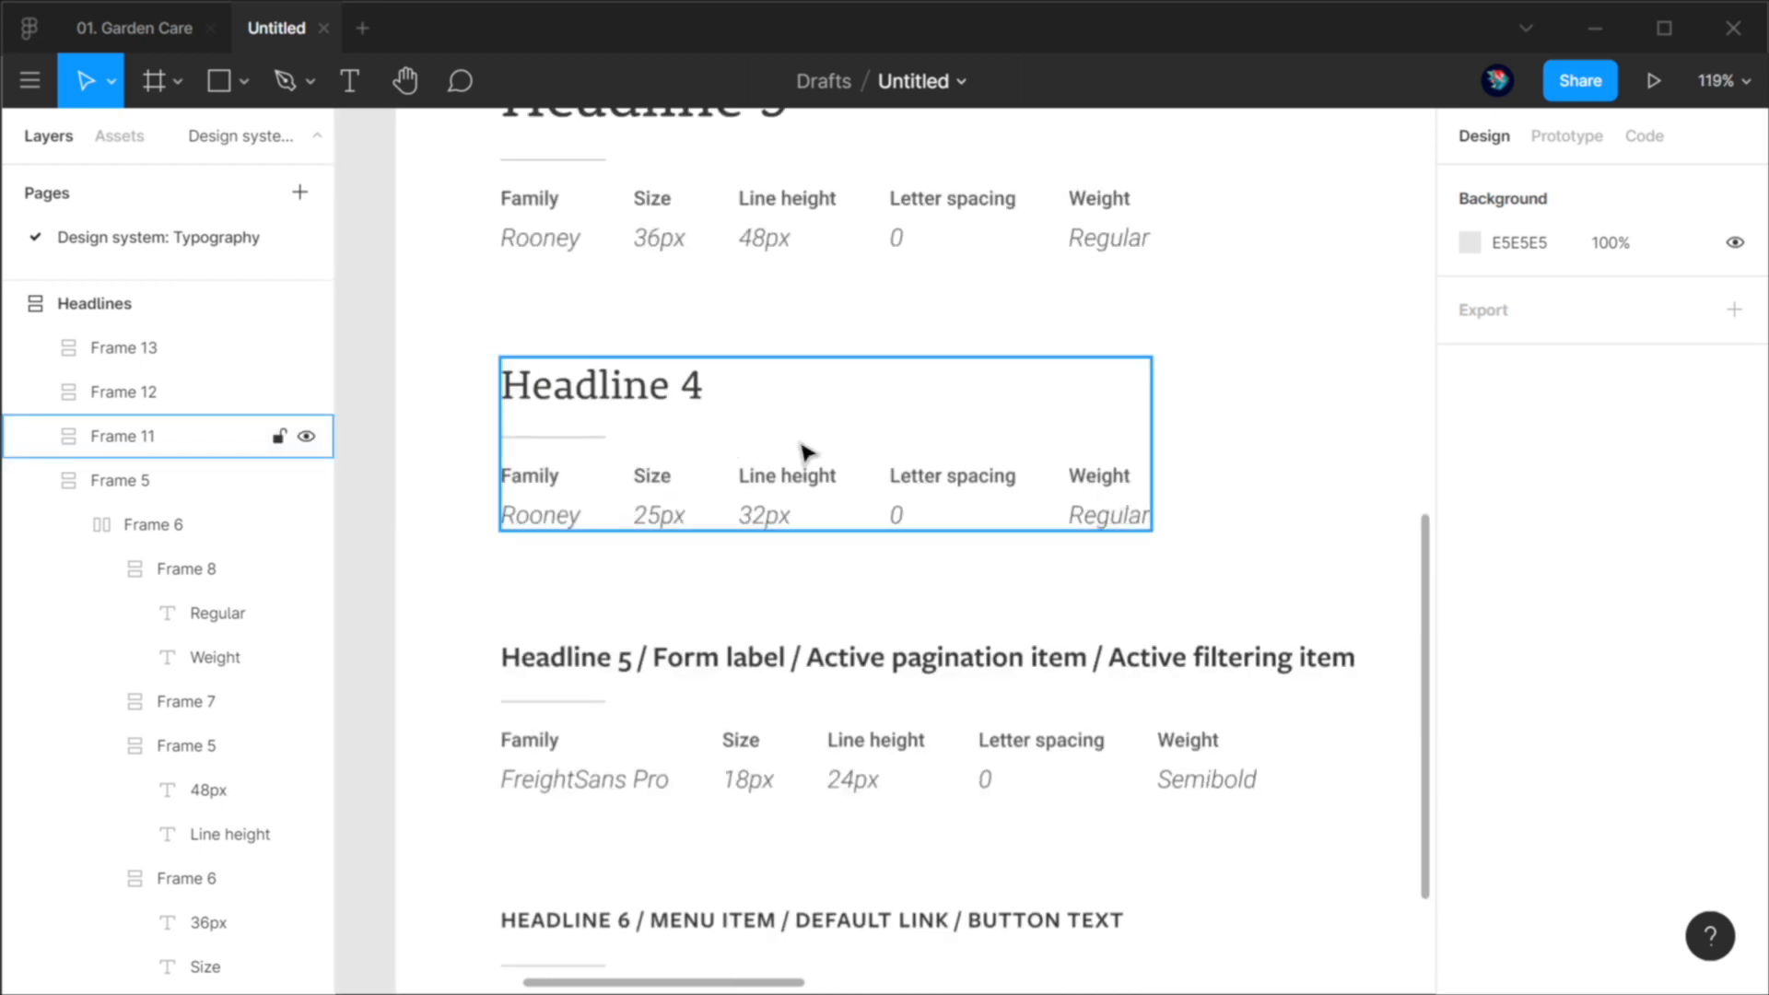
{"action": "double_click", "coordinate": [648, 393]}
{"action": "left_click", "coordinate": [1277, 457]}
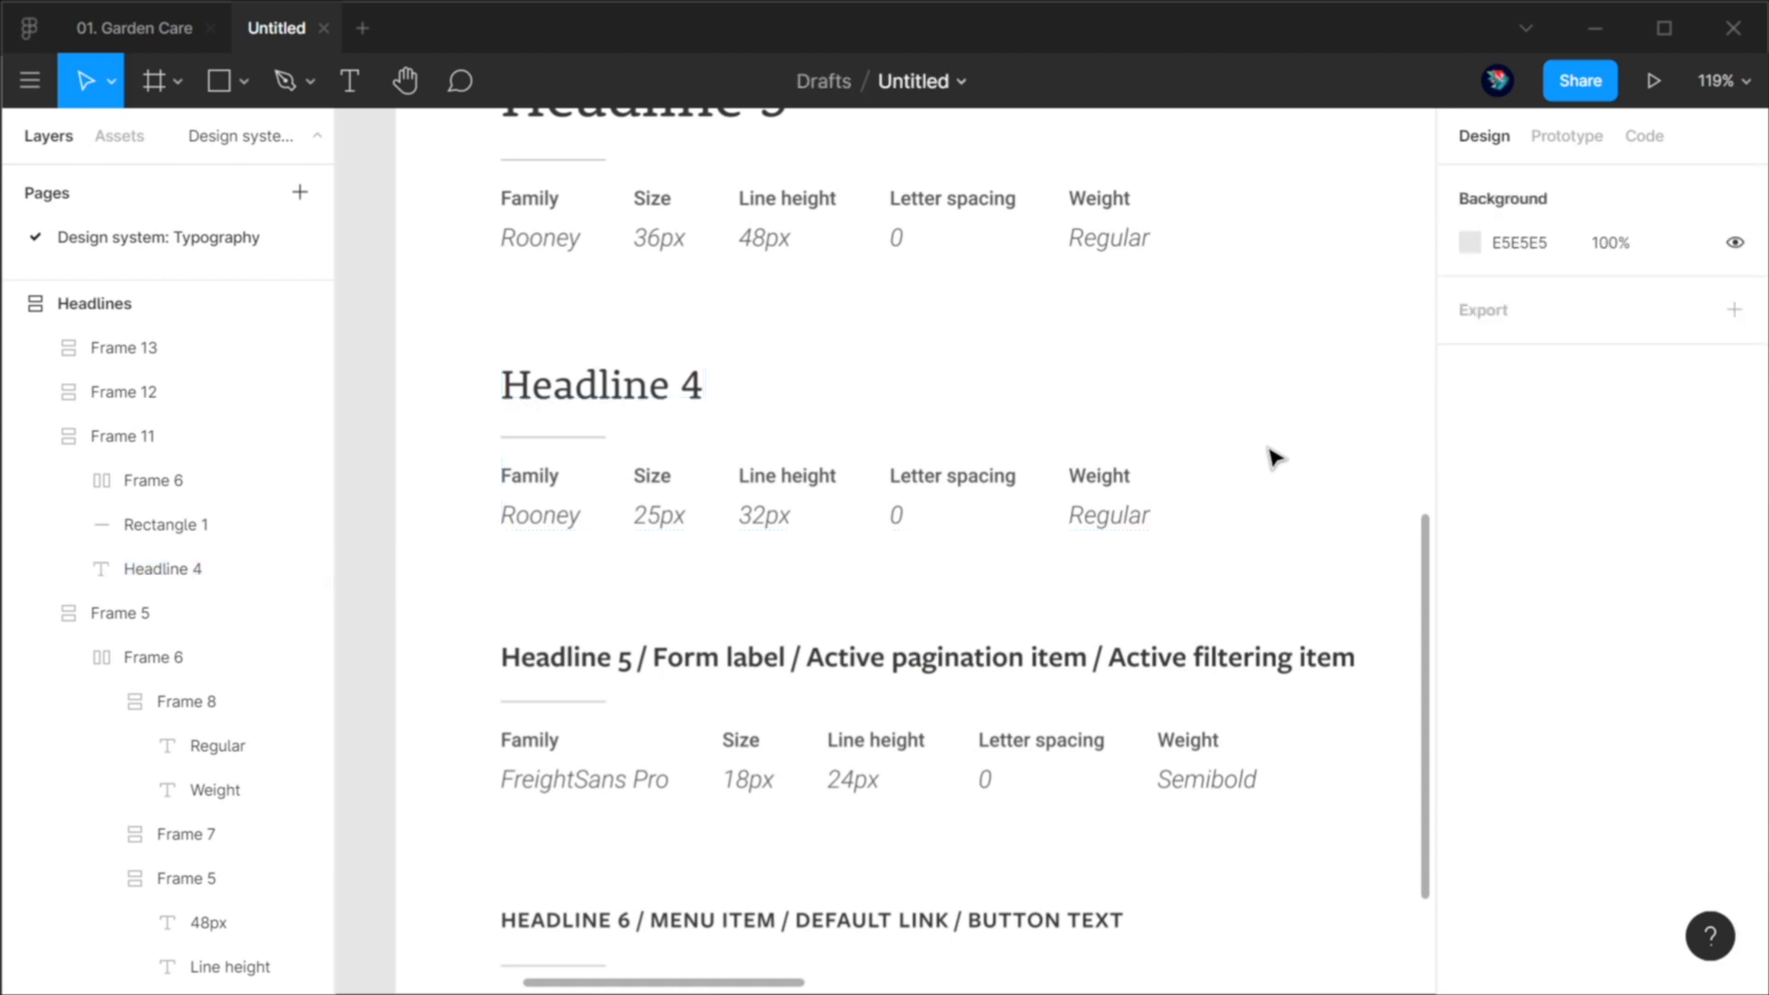
{"action": "scroll", "coordinate": [1276, 461], "scroll_direction": "down", "scroll_amount": 3}
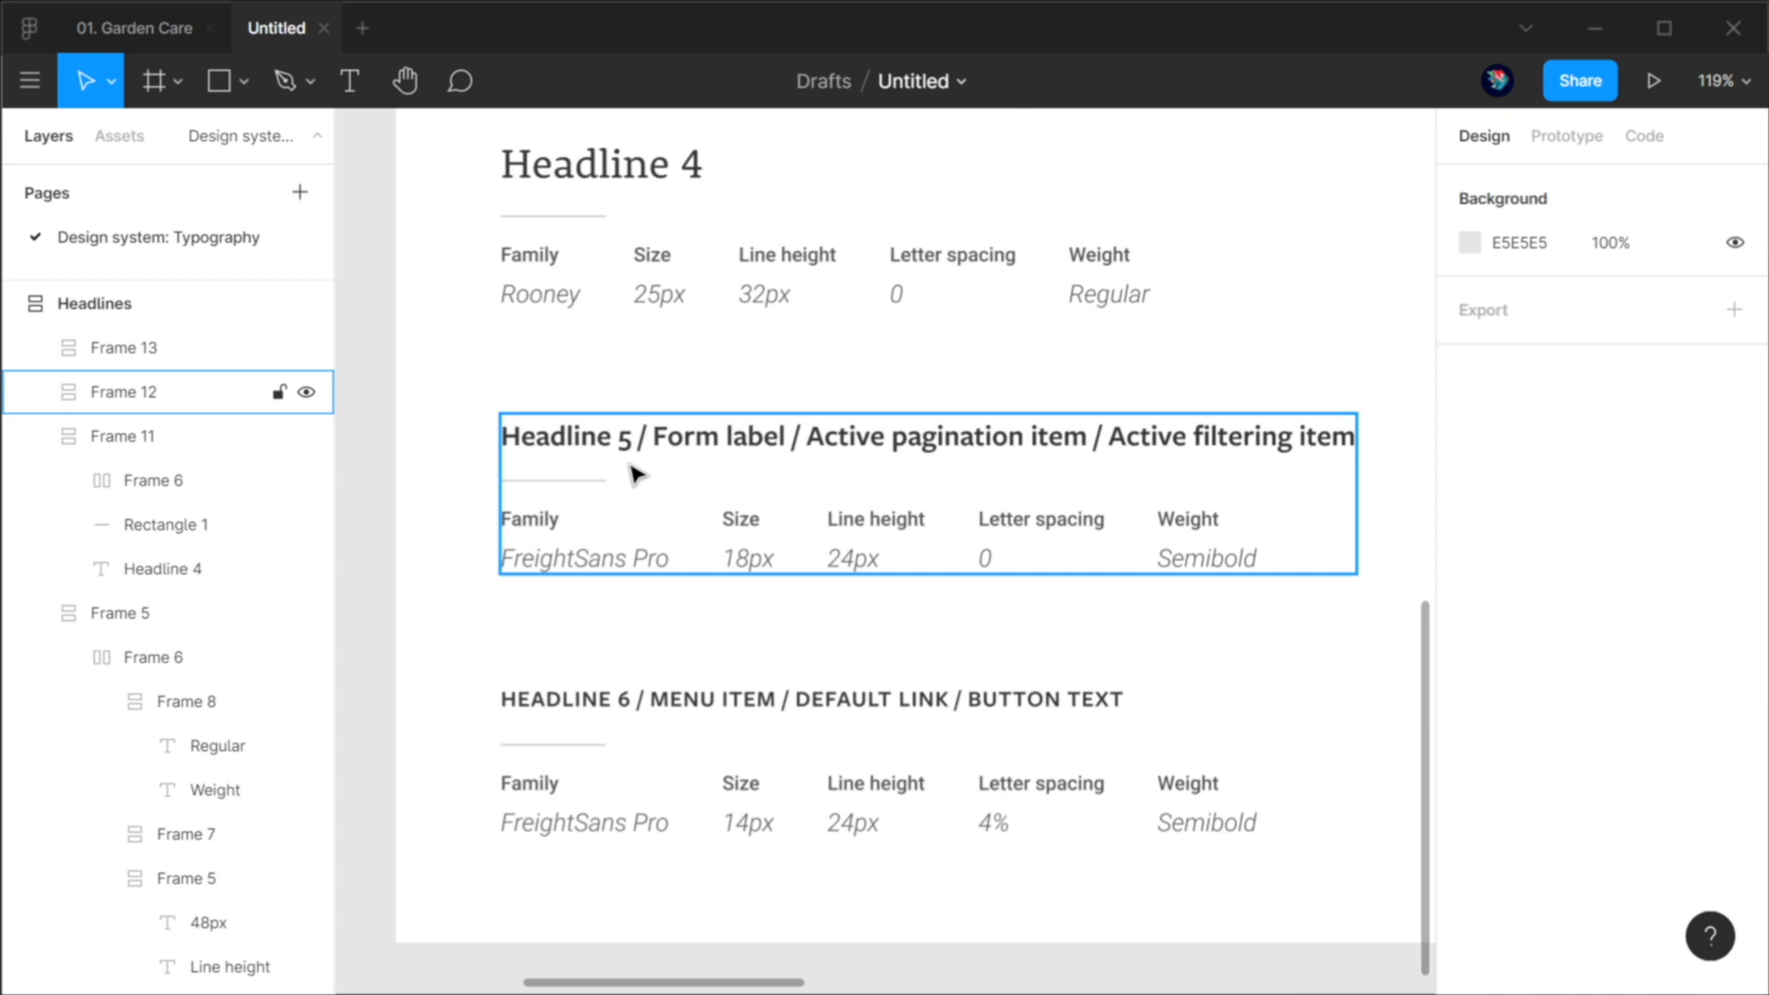
Step: Examine the Headline 5 specimen's text properties, listed uses and details
{"action": "left_click", "coordinate": [603, 444]}
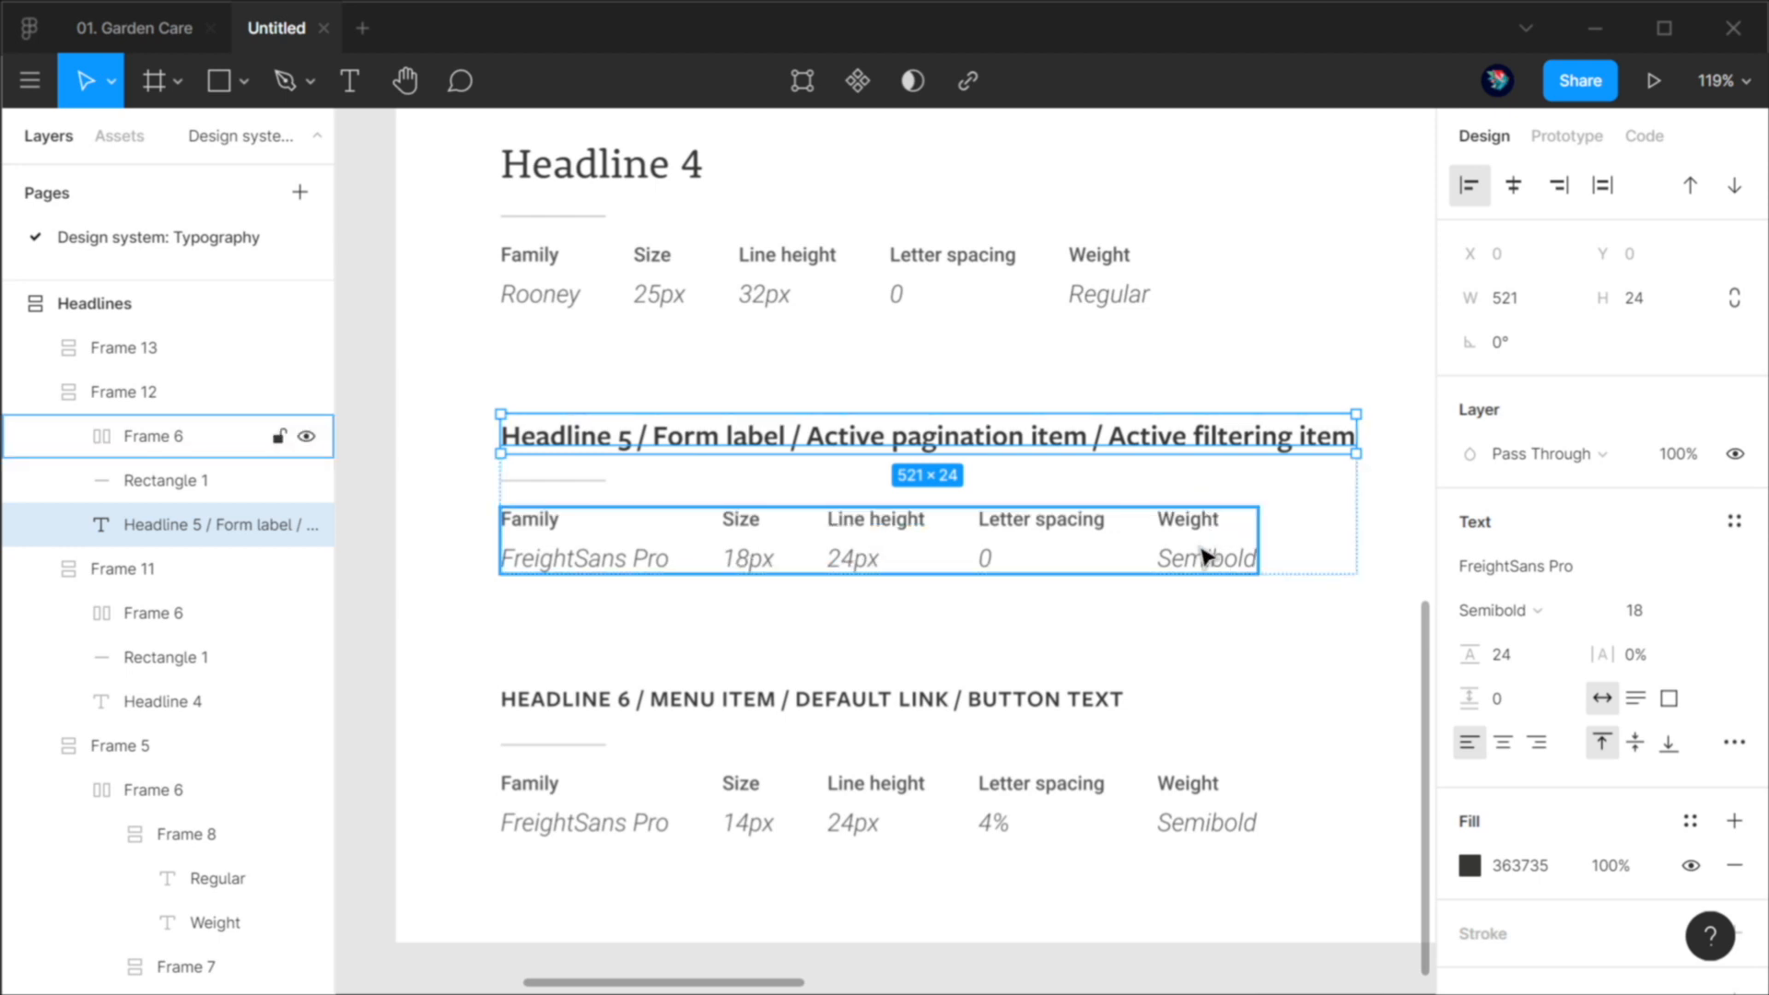
{"action": "left_click", "coordinate": [1258, 647]}
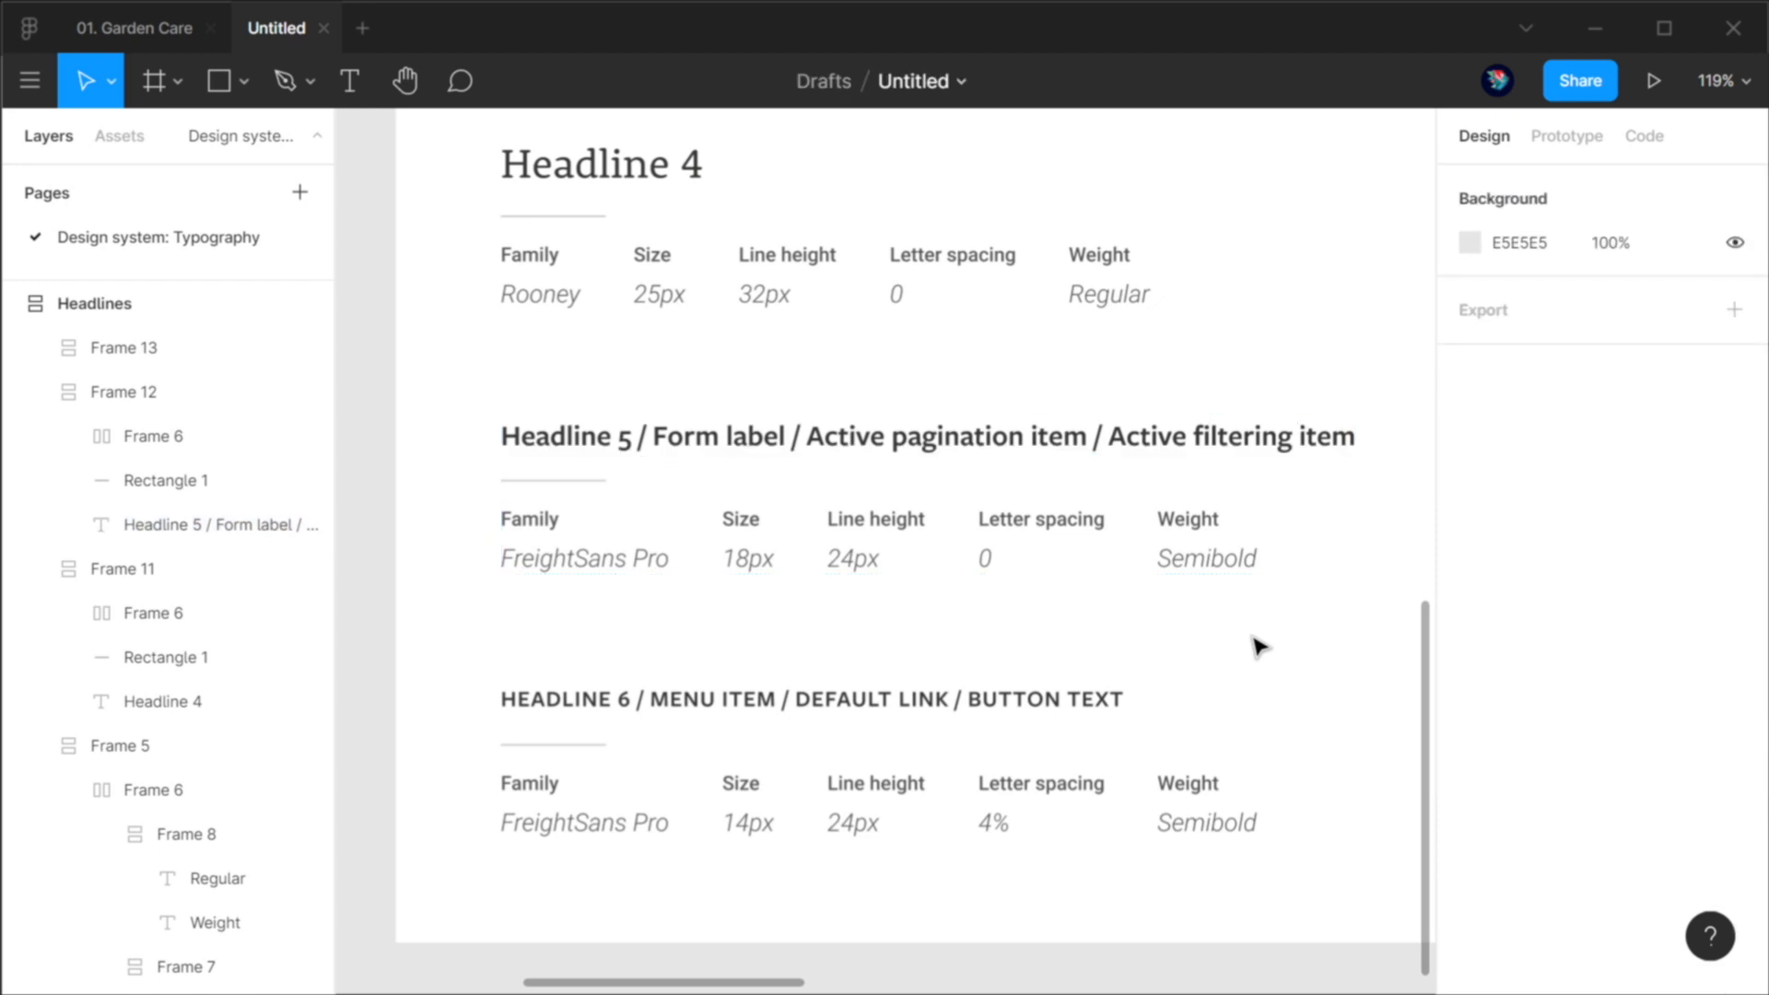
{"action": "left_click", "coordinate": [613, 452]}
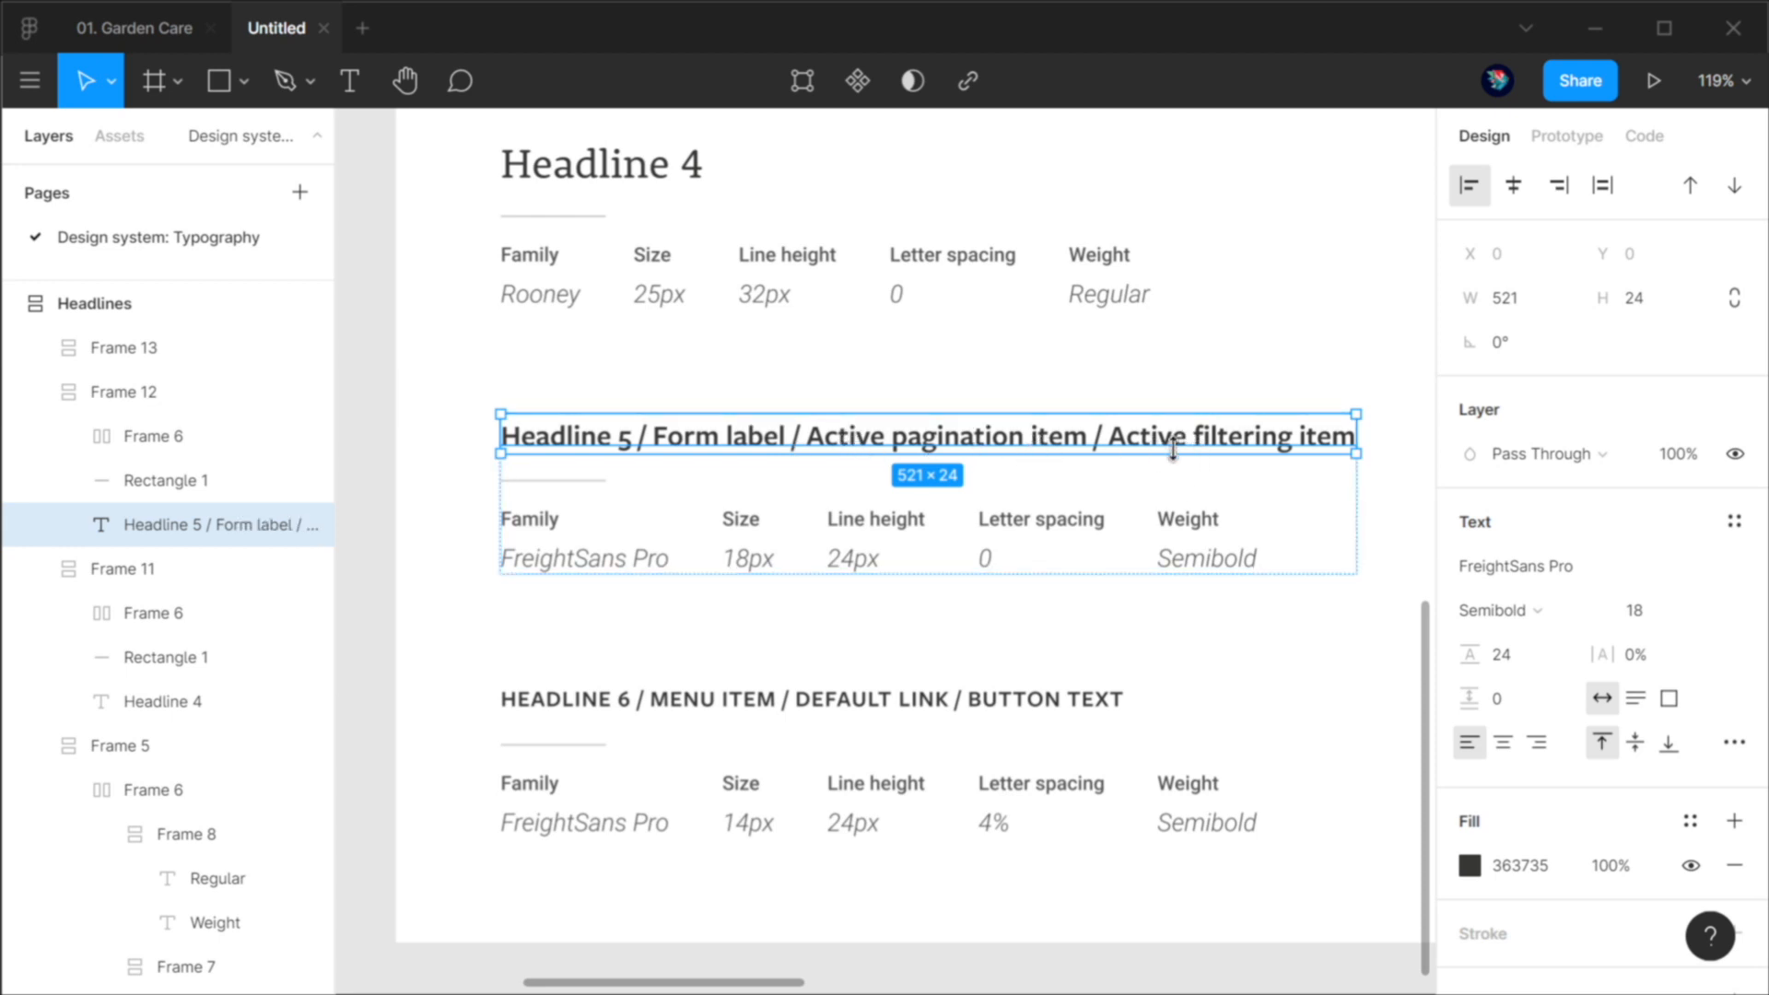
{"action": "left_click", "coordinate": [1339, 502]}
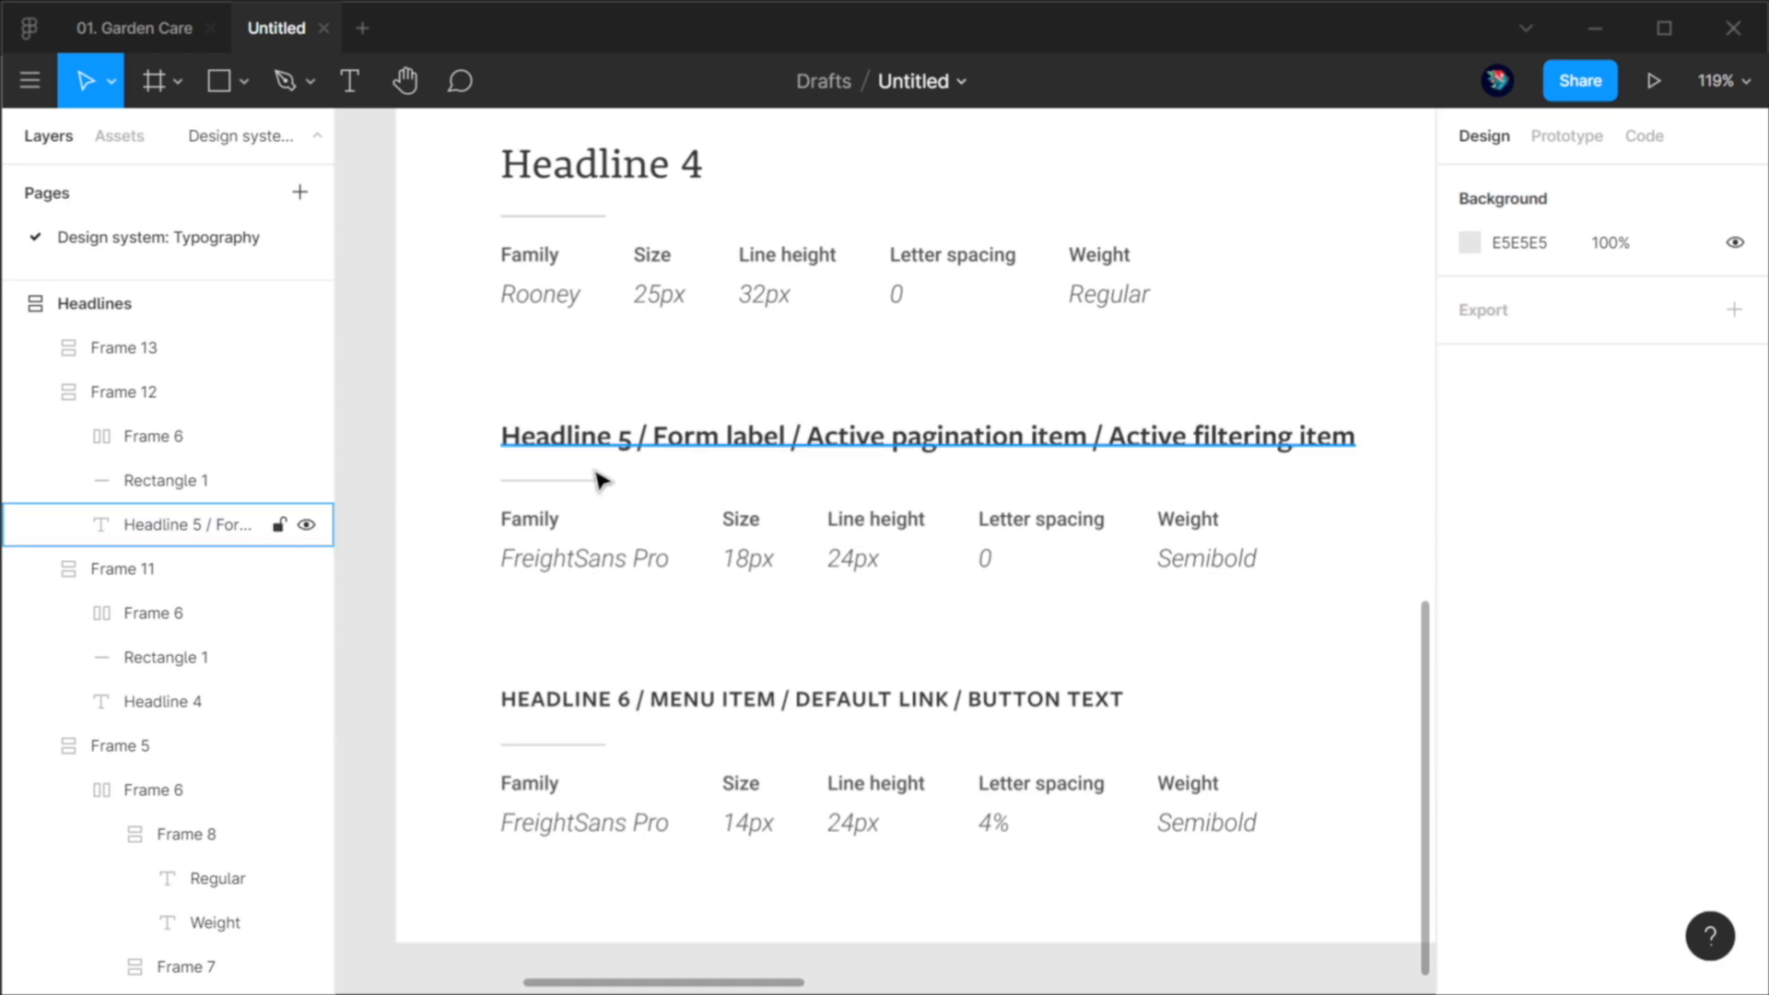
{"action": "left_click", "coordinate": [634, 556]}
{"action": "key", "text": "Escape"}
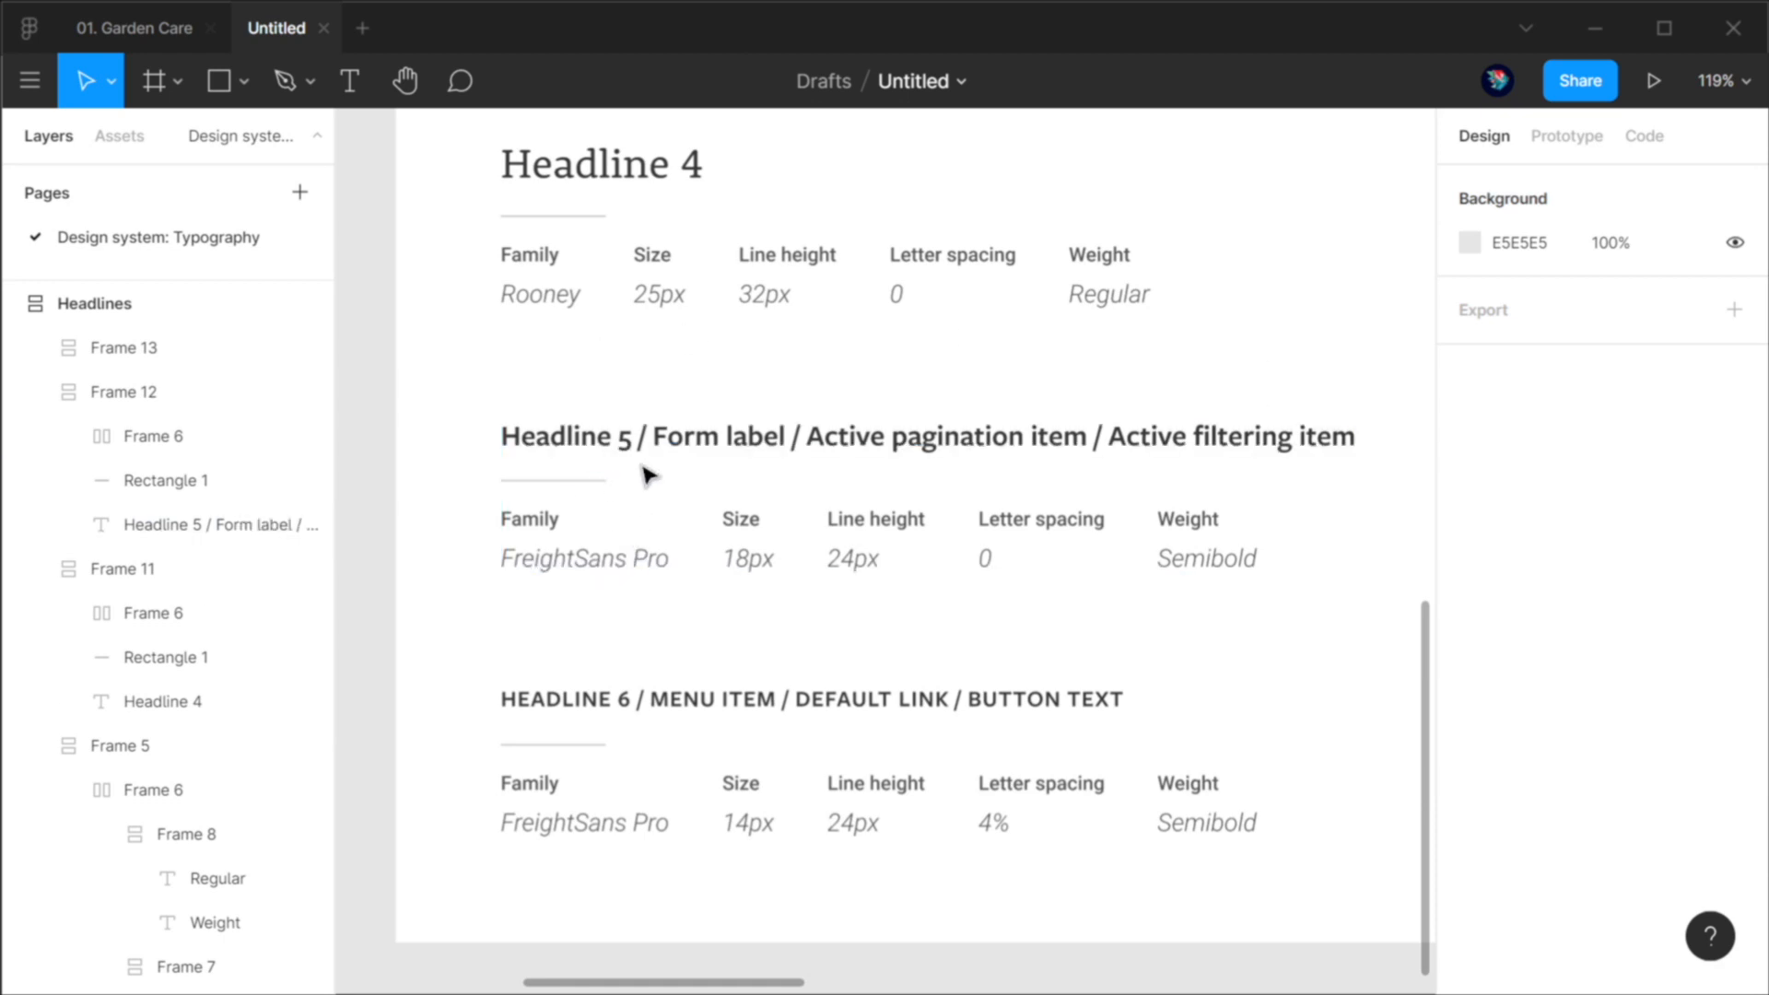
{"action": "left_click", "coordinate": [590, 448]}
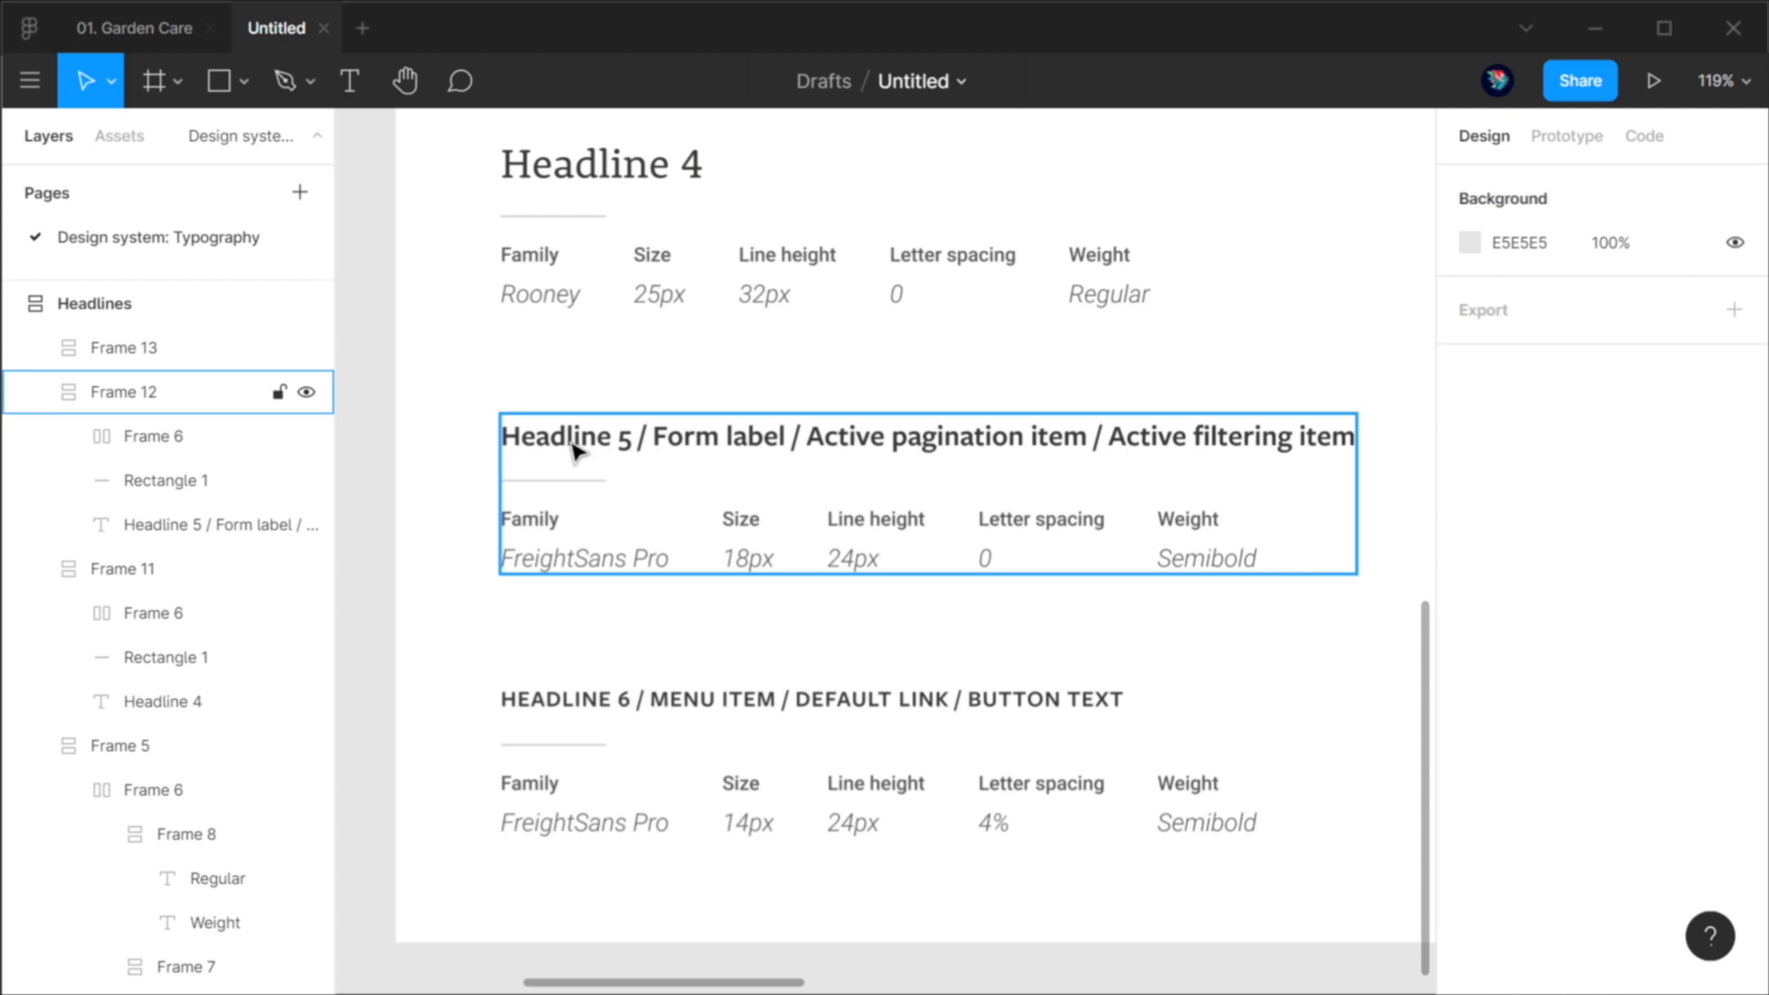
{"action": "left_click", "coordinate": [582, 447]}
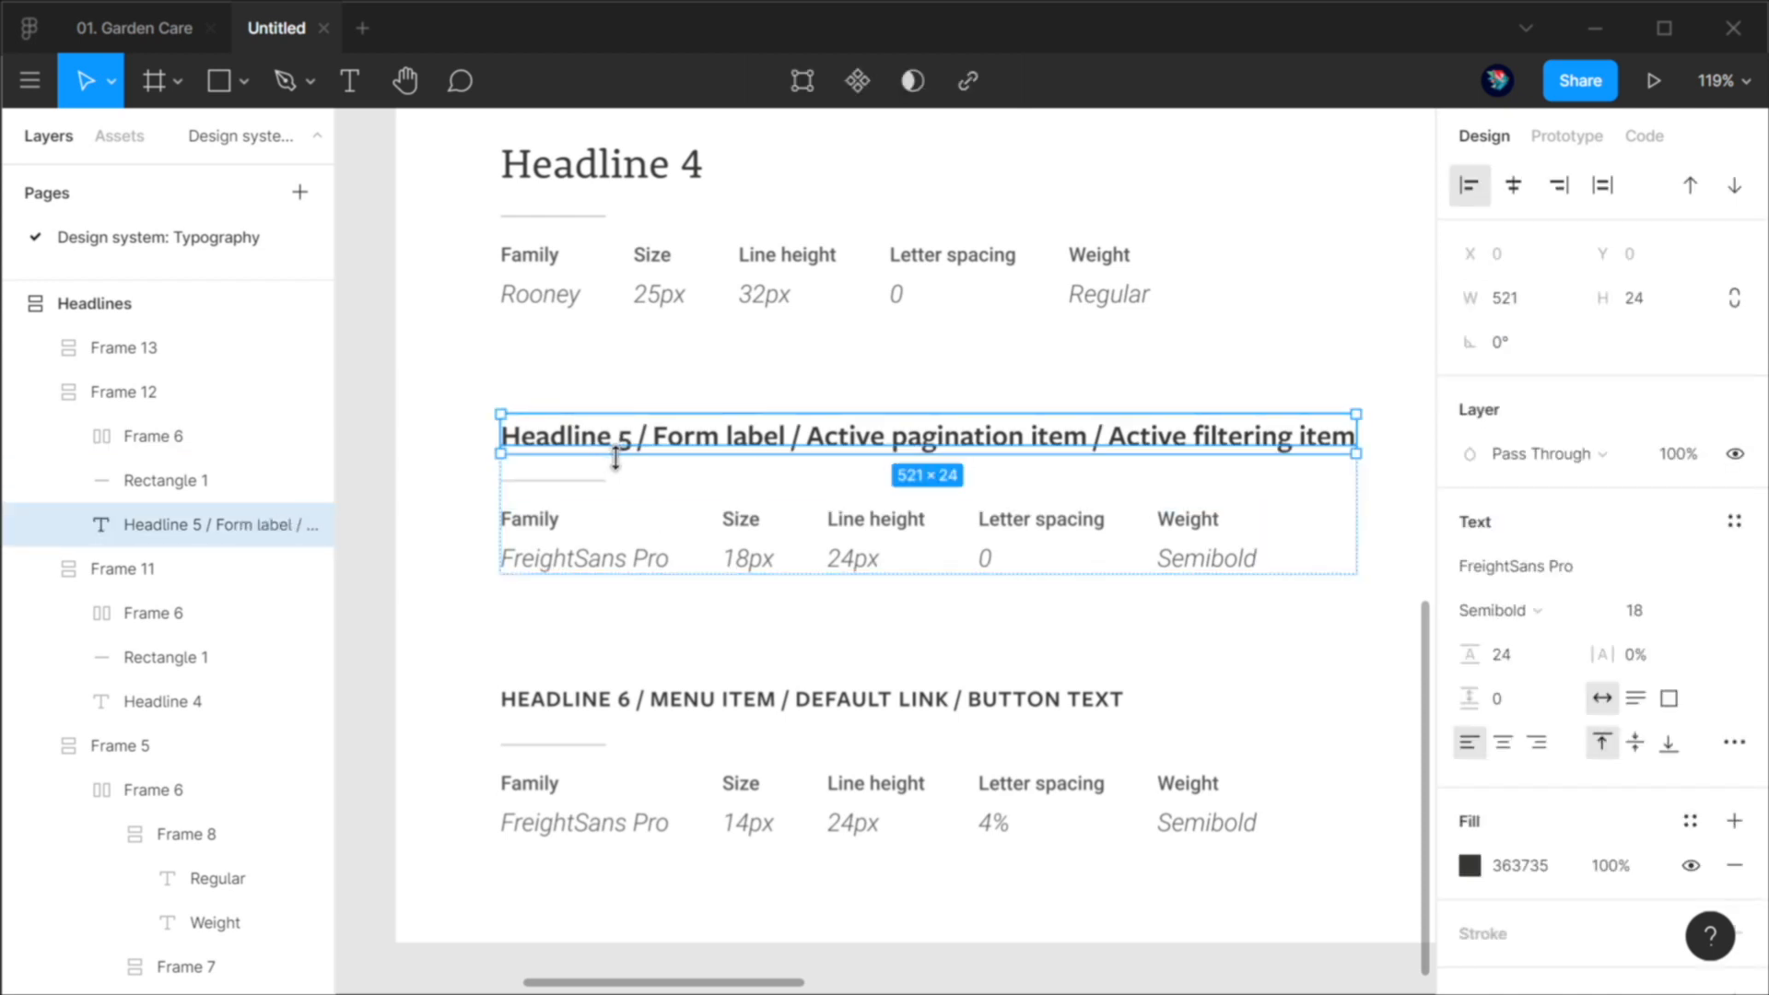
{"action": "double_click", "coordinate": [665, 439]}
{"action": "left_click", "coordinate": [653, 436]}
{"action": "left_click_drag", "start_coordinate": [652, 437], "coordinate": [1379, 513]}
{"action": "key", "text": "Escape"}
{"action": "key", "text": "Escape"}
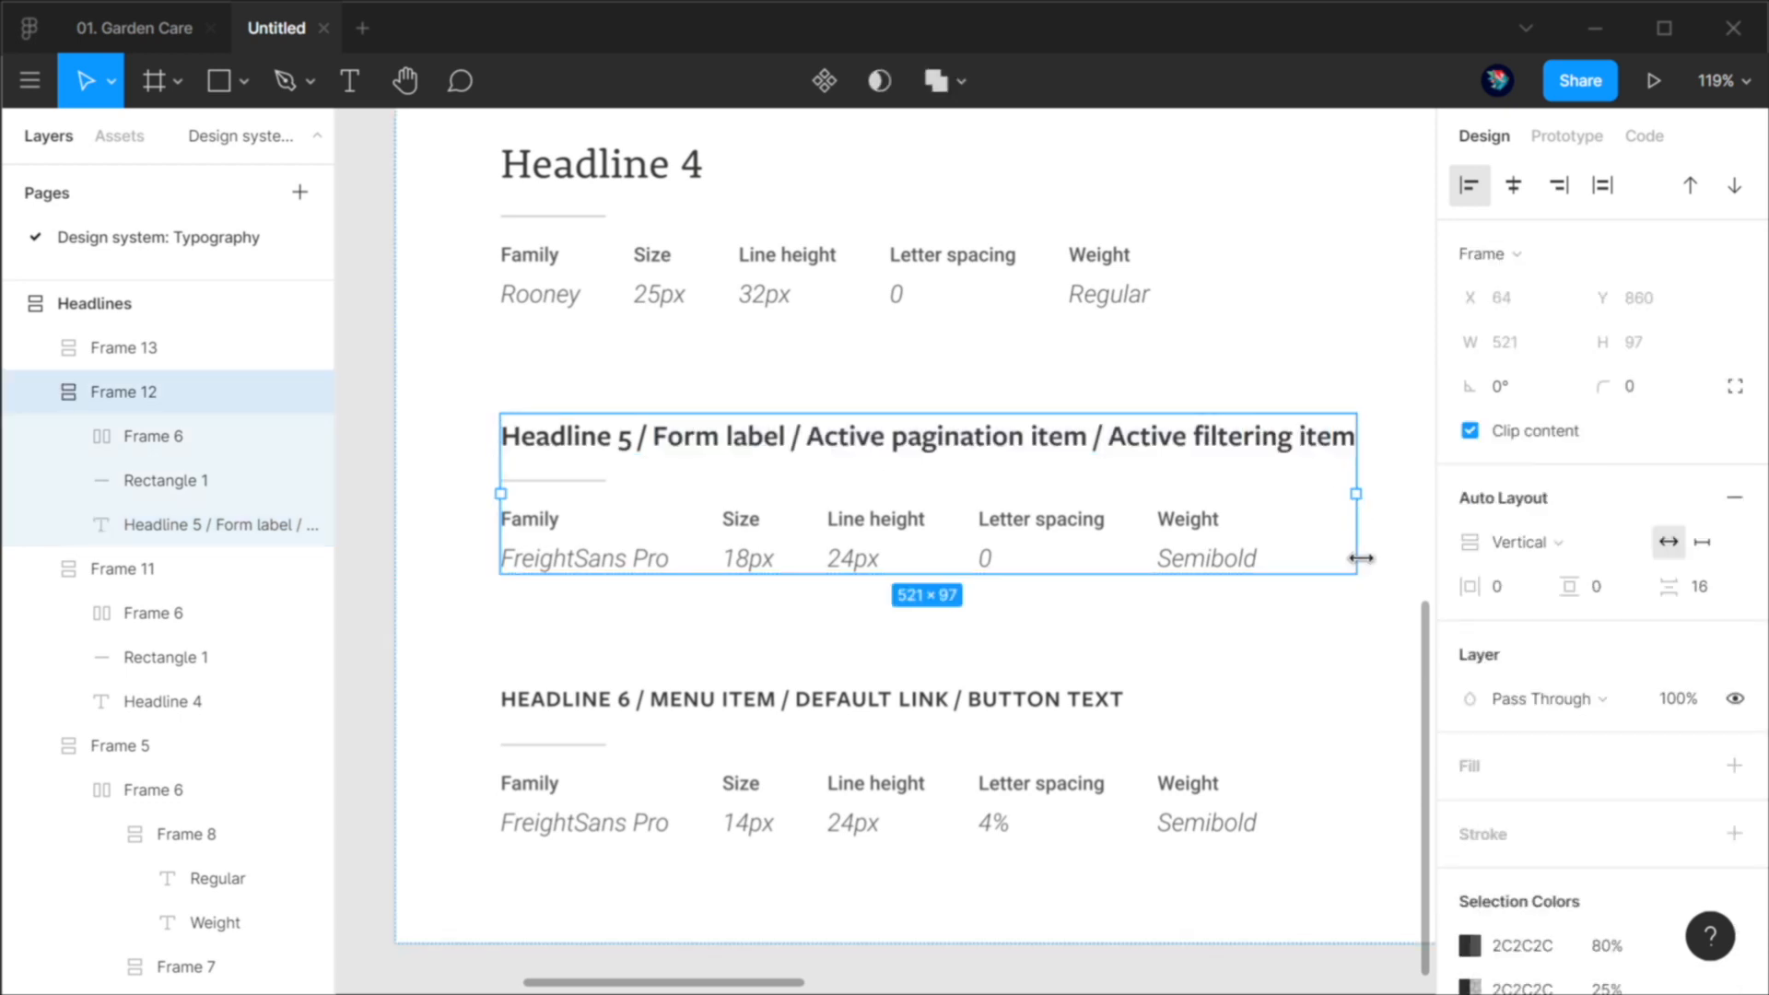
{"action": "left_click", "coordinate": [1419, 540]}
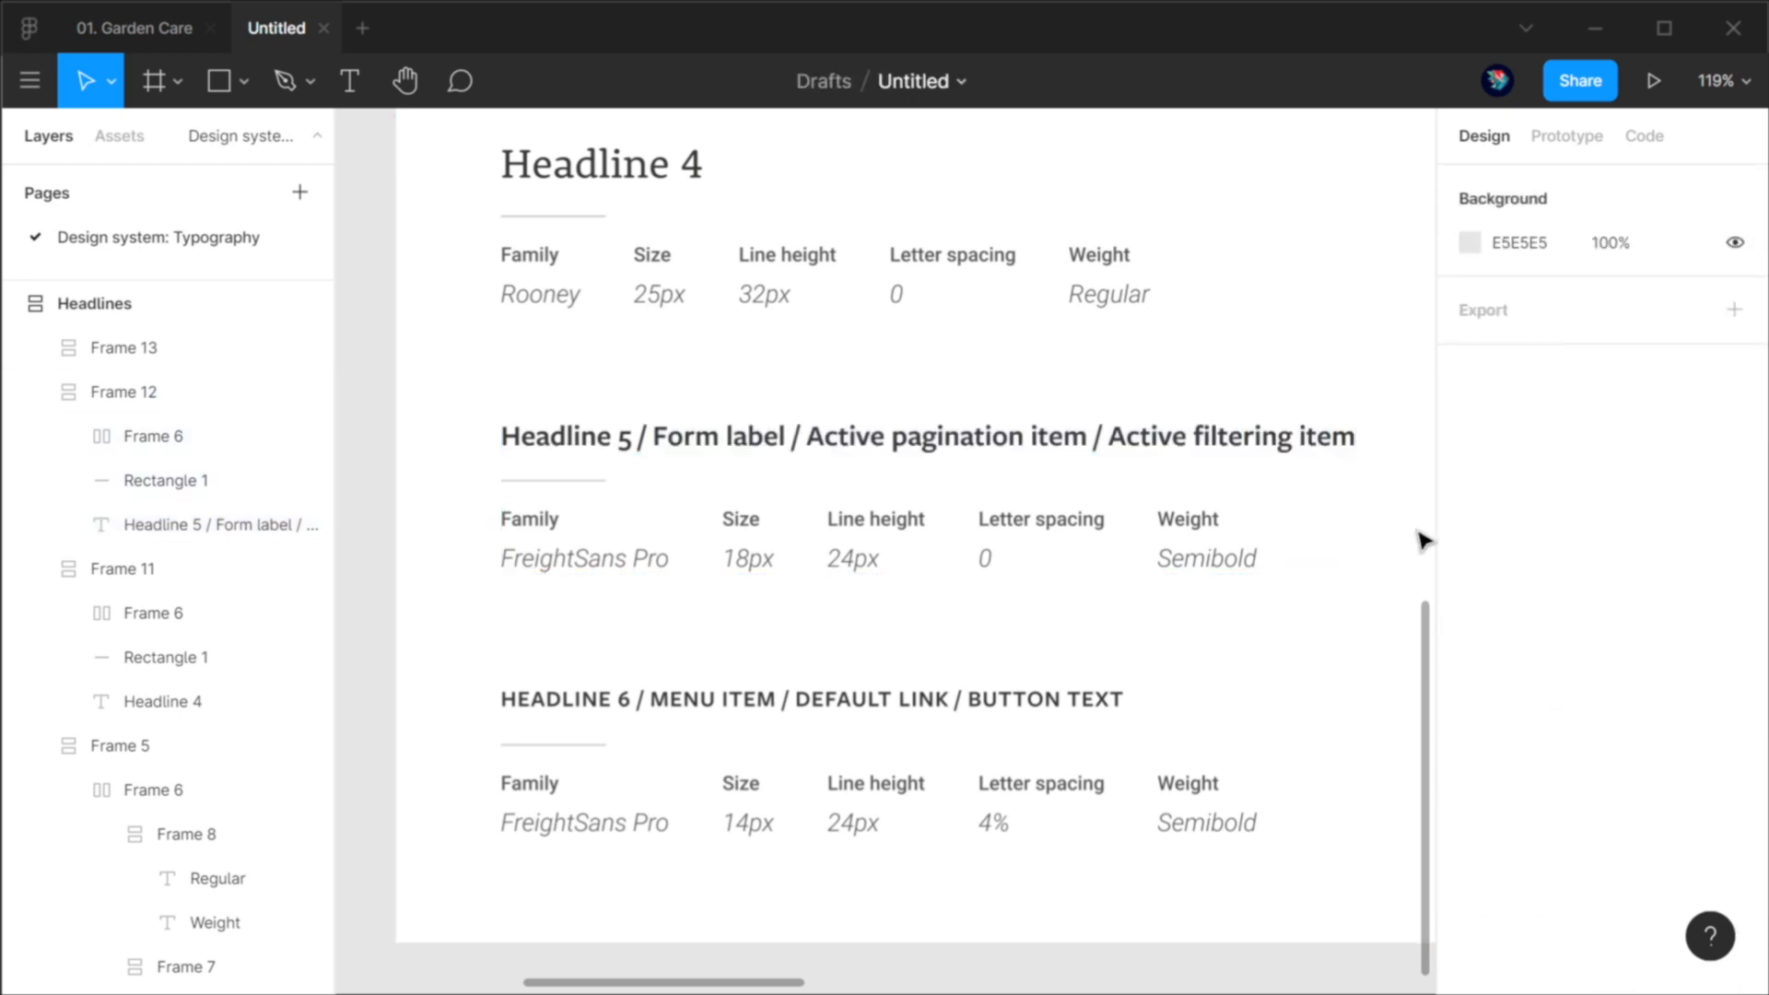
Step: Inspect the Headline 6 specimen's text properties, including its letter spacing
{"action": "scroll", "coordinate": [1420, 540], "scroll_direction": "down", "scroll_amount": 2}
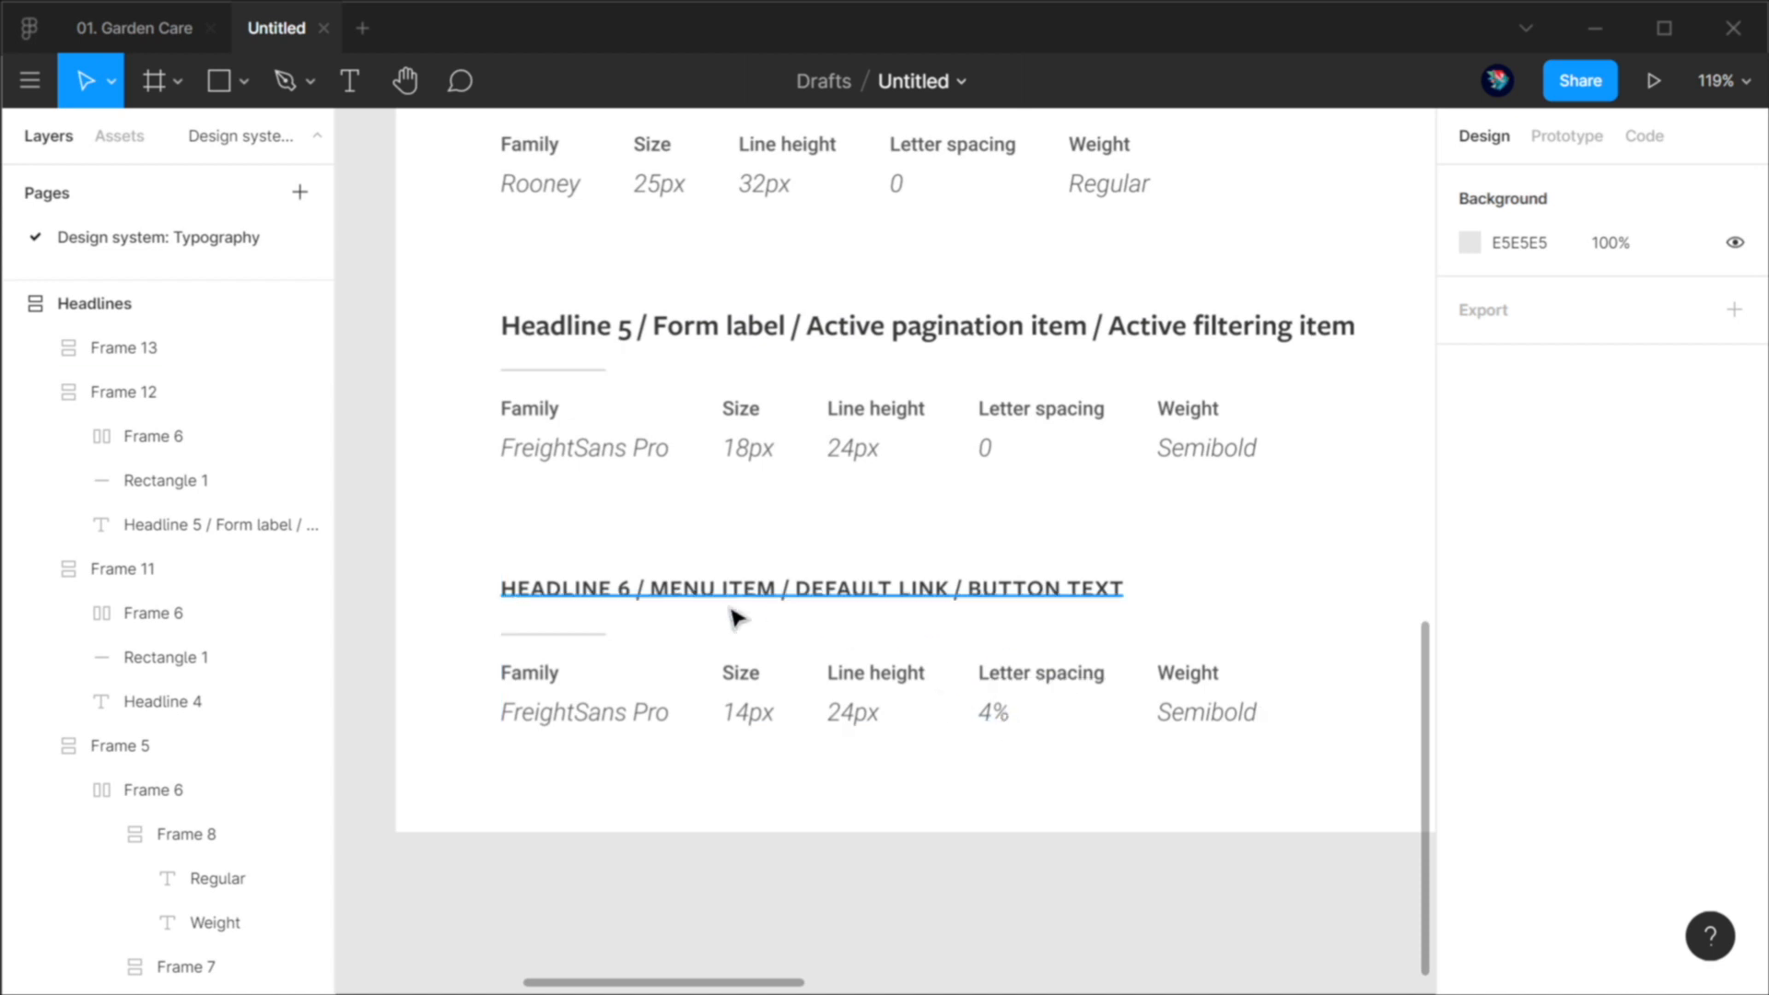
{"action": "left_click", "coordinate": [569, 600]}
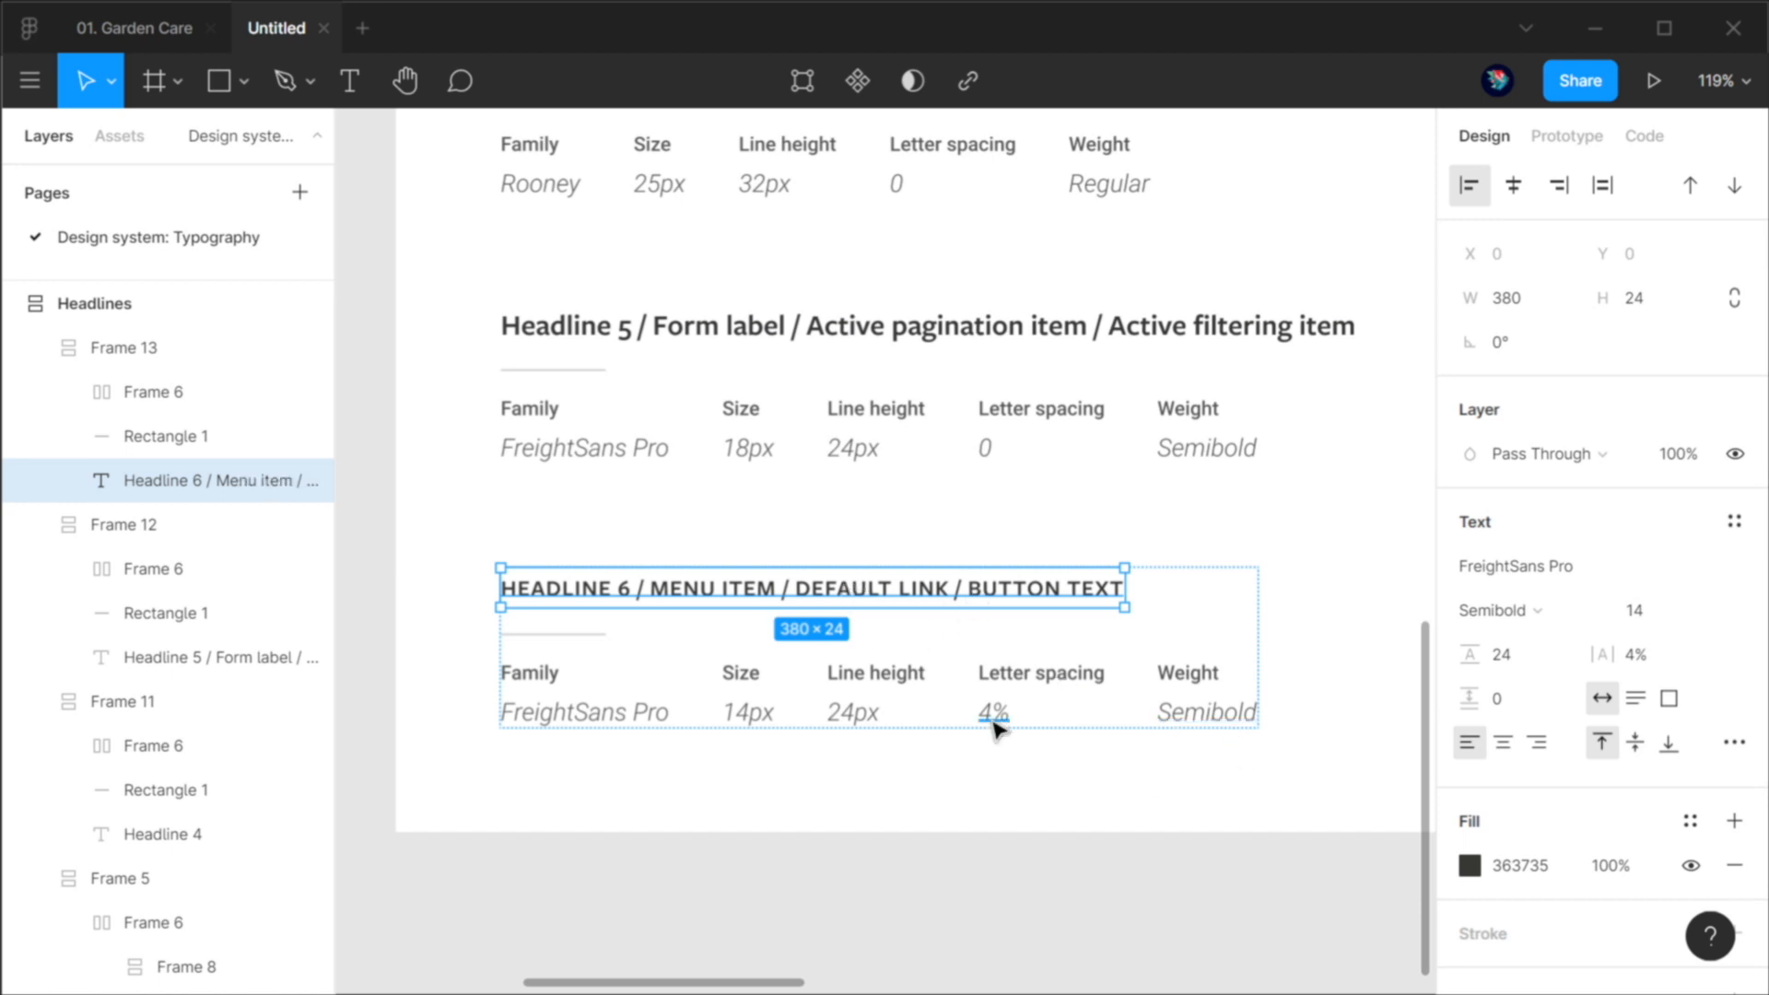
{"action": "left_click", "coordinate": [1035, 770]}
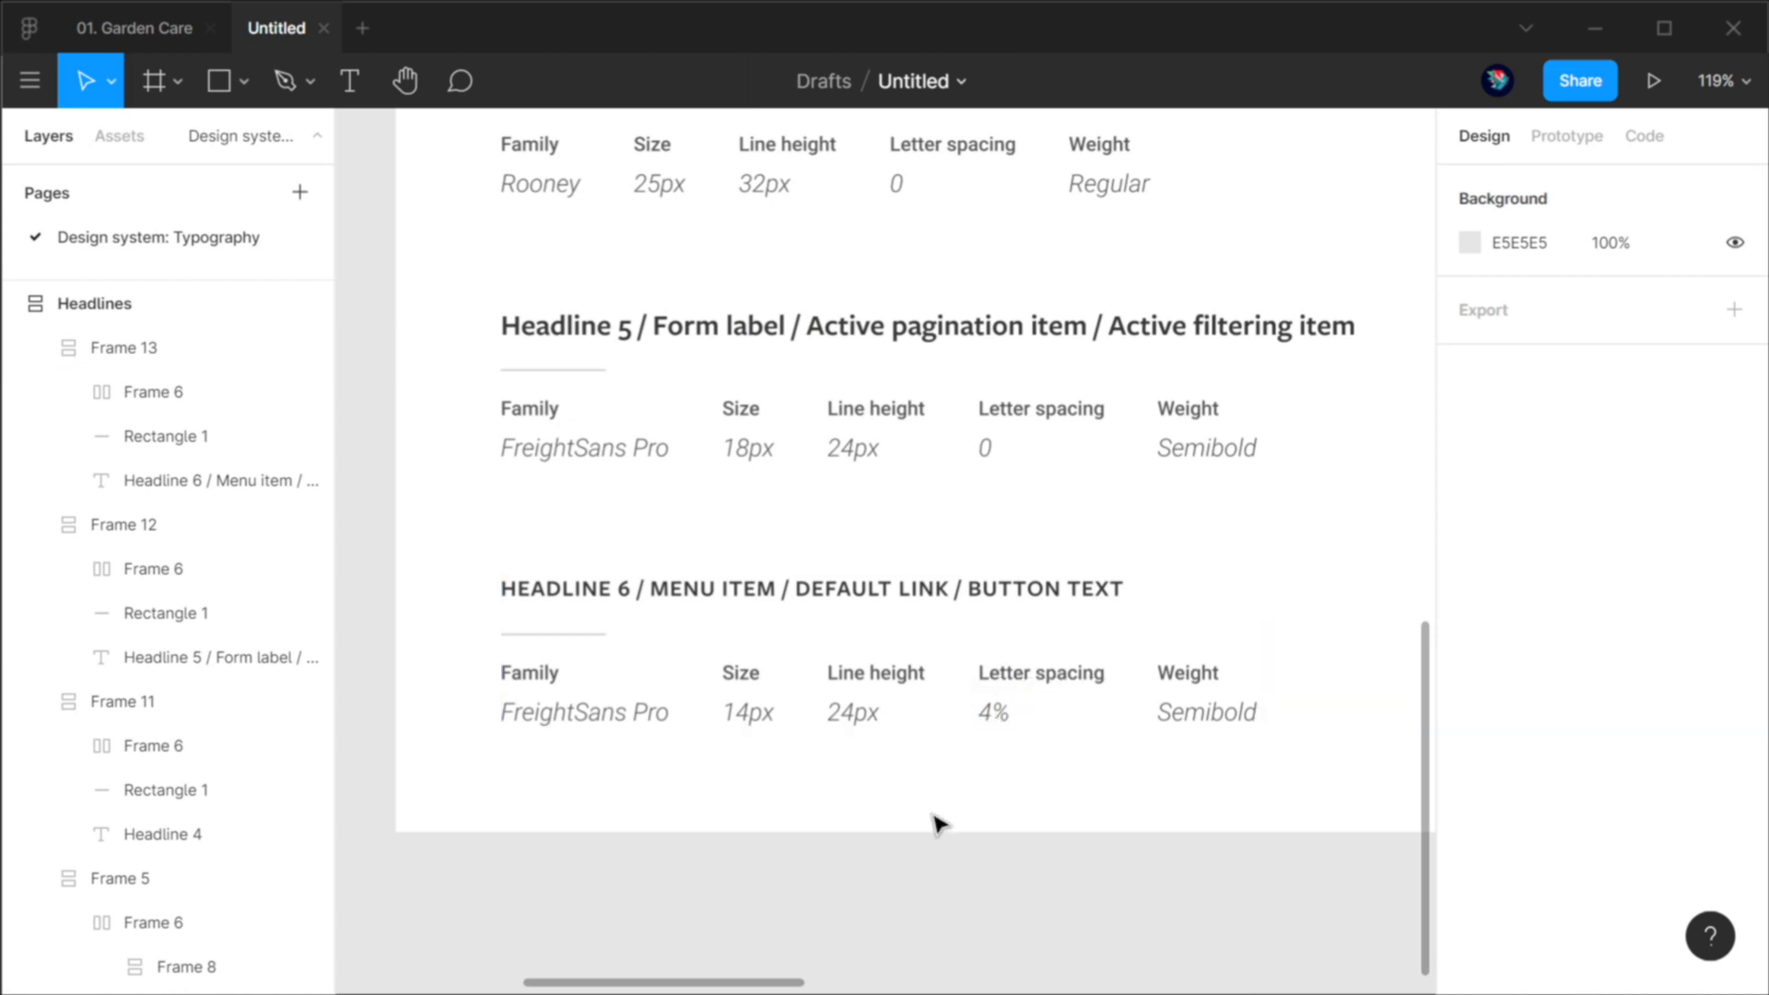
Step: Look over the Headlines, Links and Paragraphs & Misc. frames, and examine the Filtering, Regular and Special link specimens up close
{"action": "scroll", "coordinate": [932, 822], "scroll_direction": "down", "scroll_amount": 5}
{"action": "key", "text": "space"}
{"action": "left_click_drag", "start_coordinate": [1041, 451], "coordinate": [794, 673]}
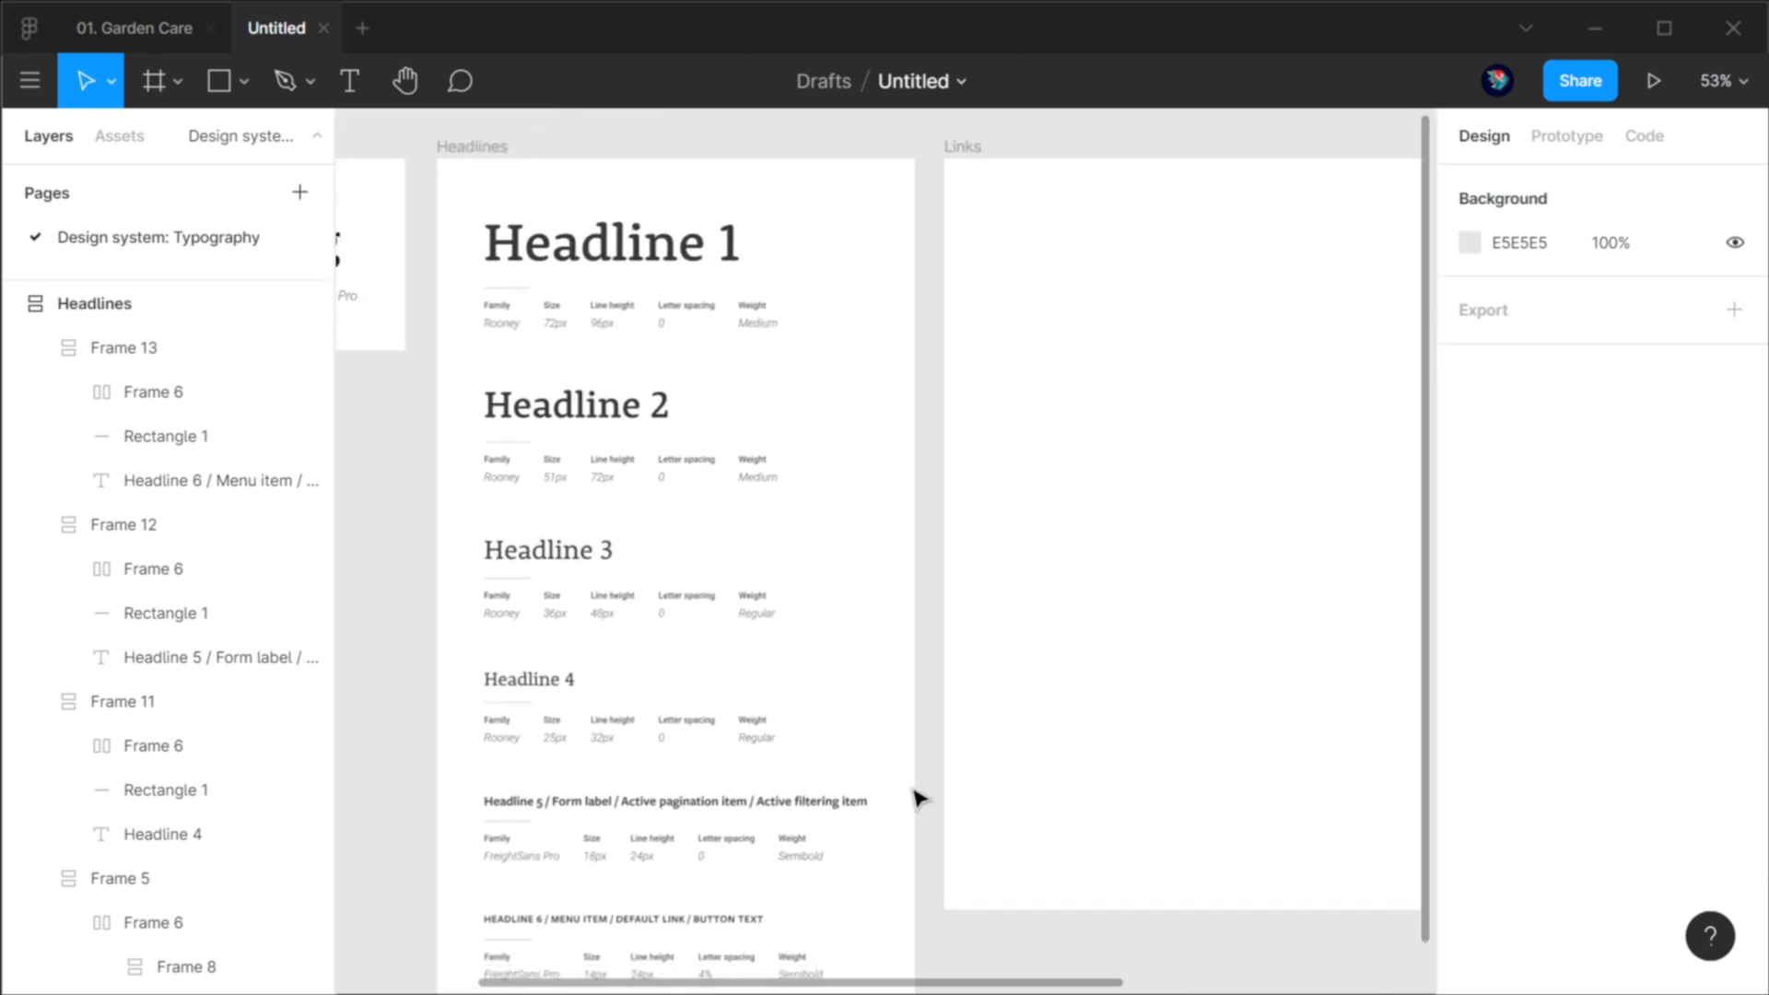
{"action": "key", "text": "space"}
{"action": "left_click_drag", "start_coordinate": [999, 620], "coordinate": [451, 621]}
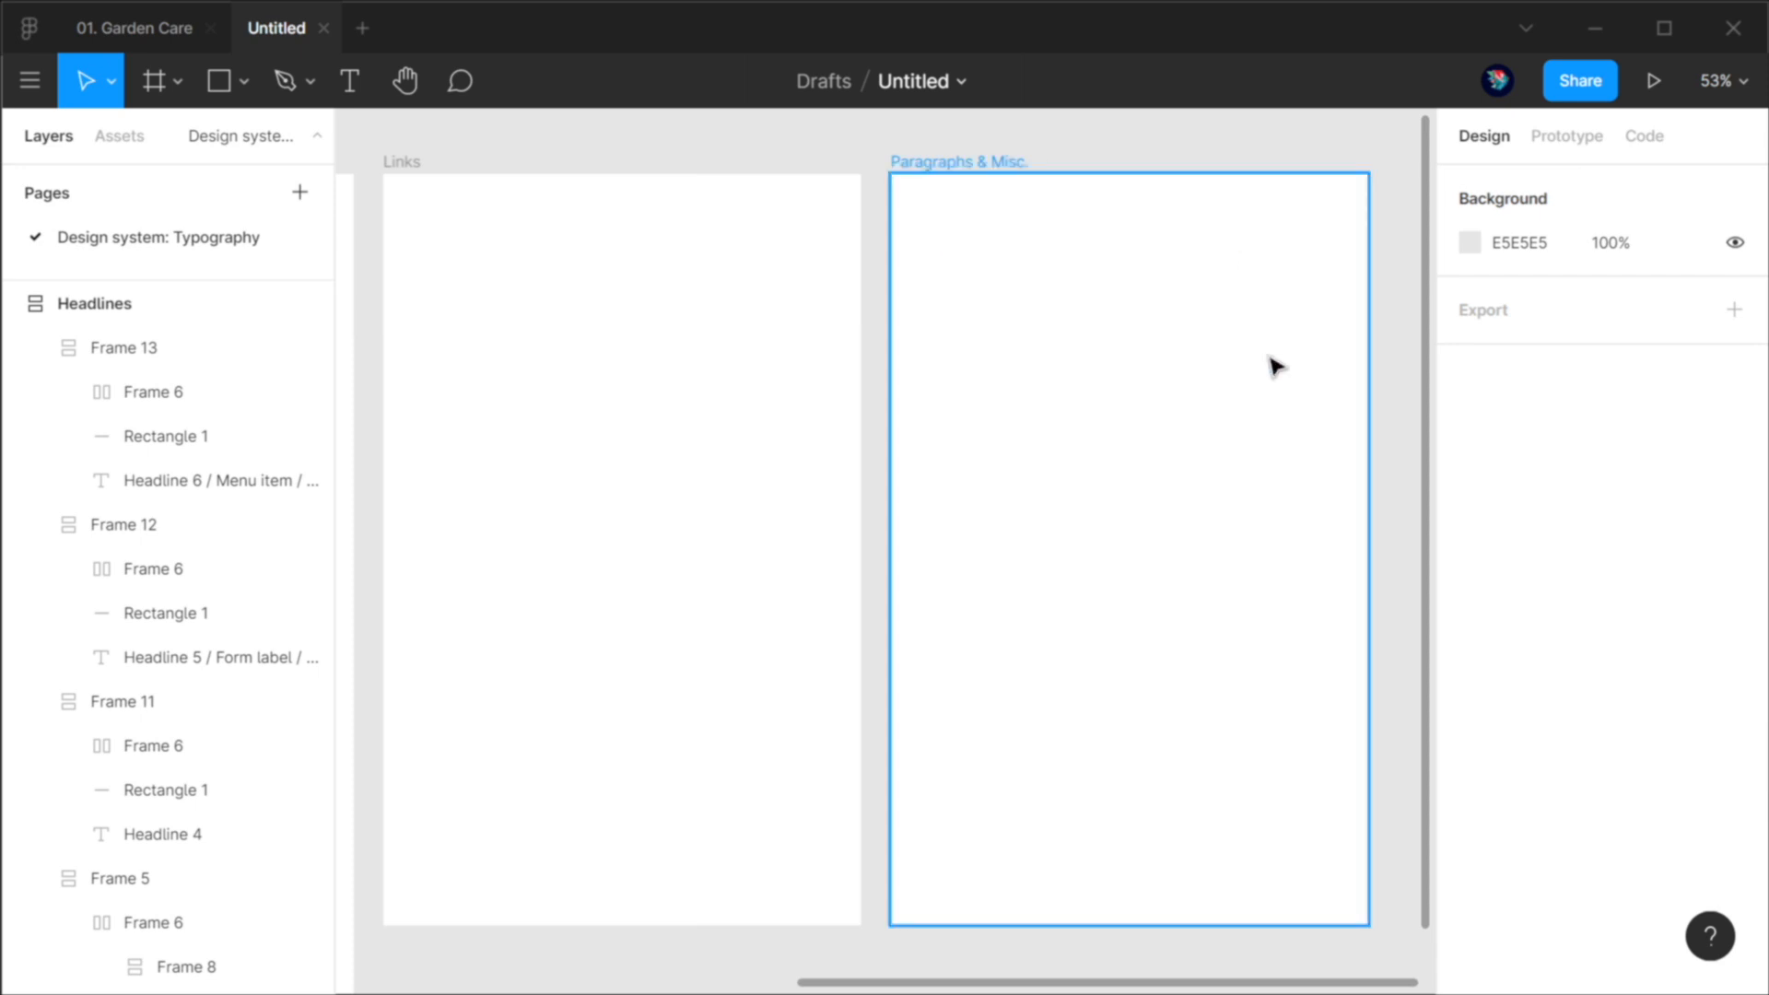
{"action": "left_click_drag", "start_coordinate": [581, 379], "coordinate": [1193, 394]}
{"action": "scroll", "coordinate": [678, 286], "scroll_direction": "down", "scroll_amount": 2}
{"action": "scroll", "coordinate": [635, 244], "scroll_direction": "up", "scroll_amount": 2}
{"action": "left_click", "coordinate": [1117, 392]}
{"action": "left_click_drag", "start_coordinate": [1309, 475], "coordinate": [709, 456]}
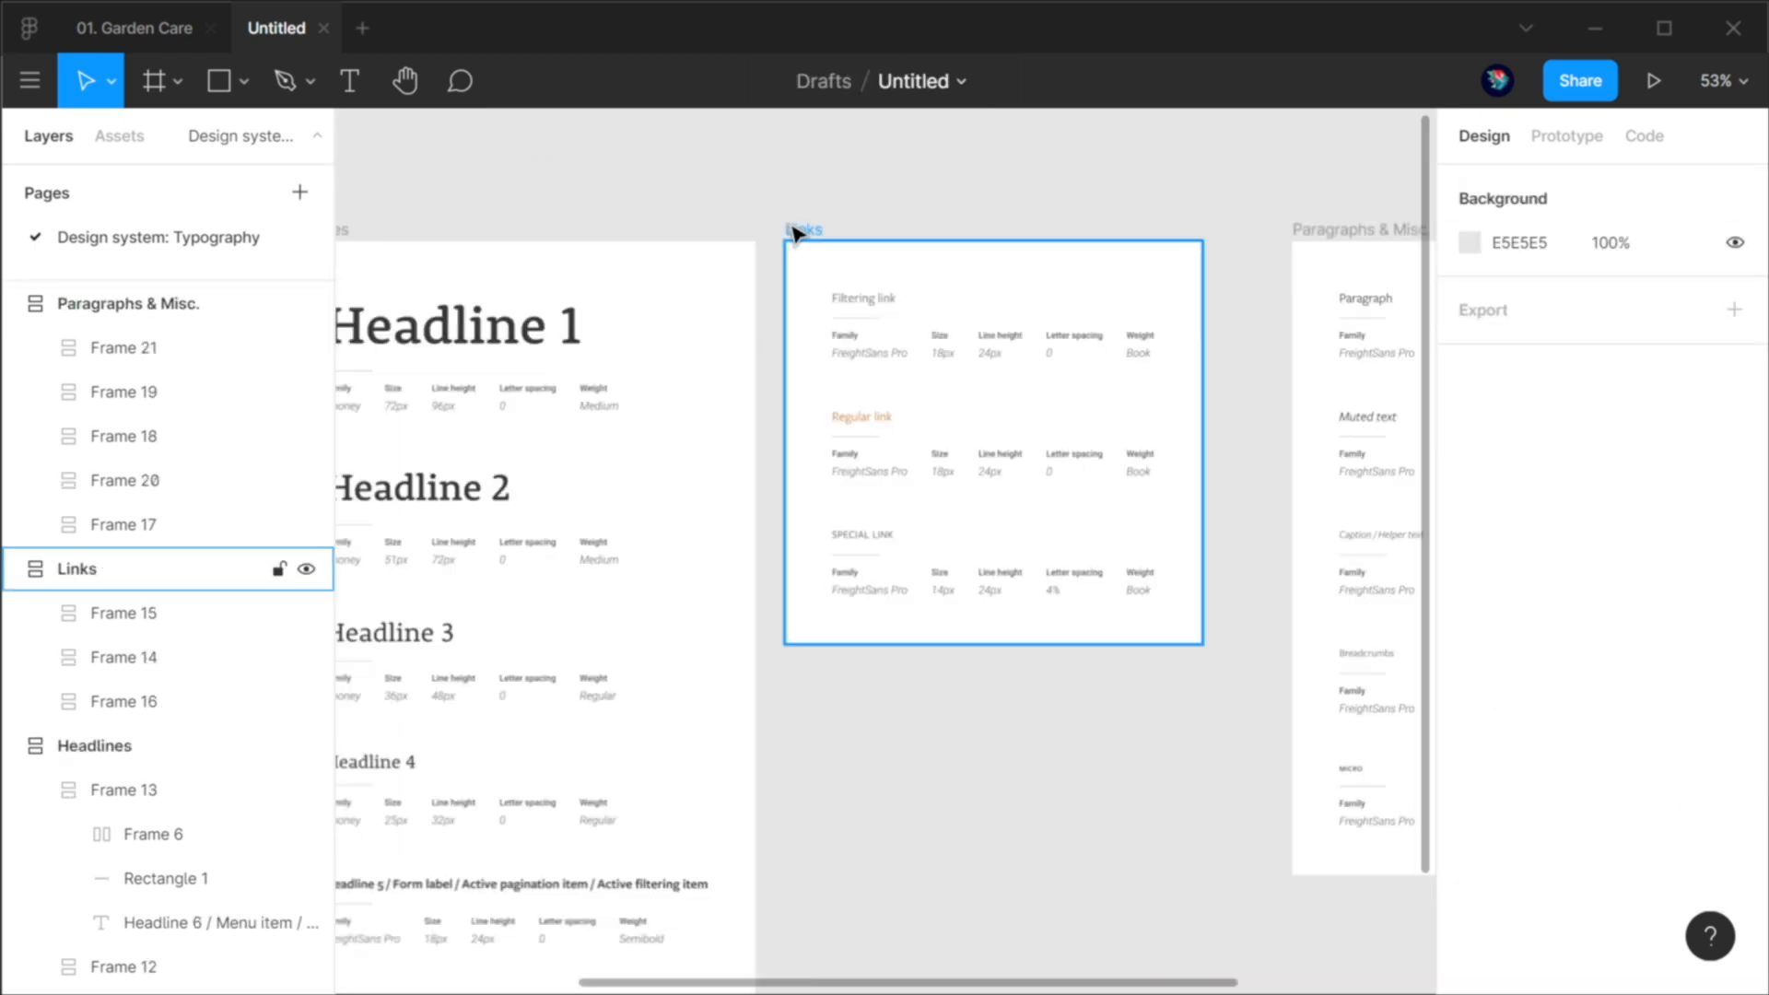
{"action": "left_click_drag", "start_coordinate": [794, 233], "coordinate": [1244, 645]}
{"action": "left_click", "coordinate": [915, 210]}
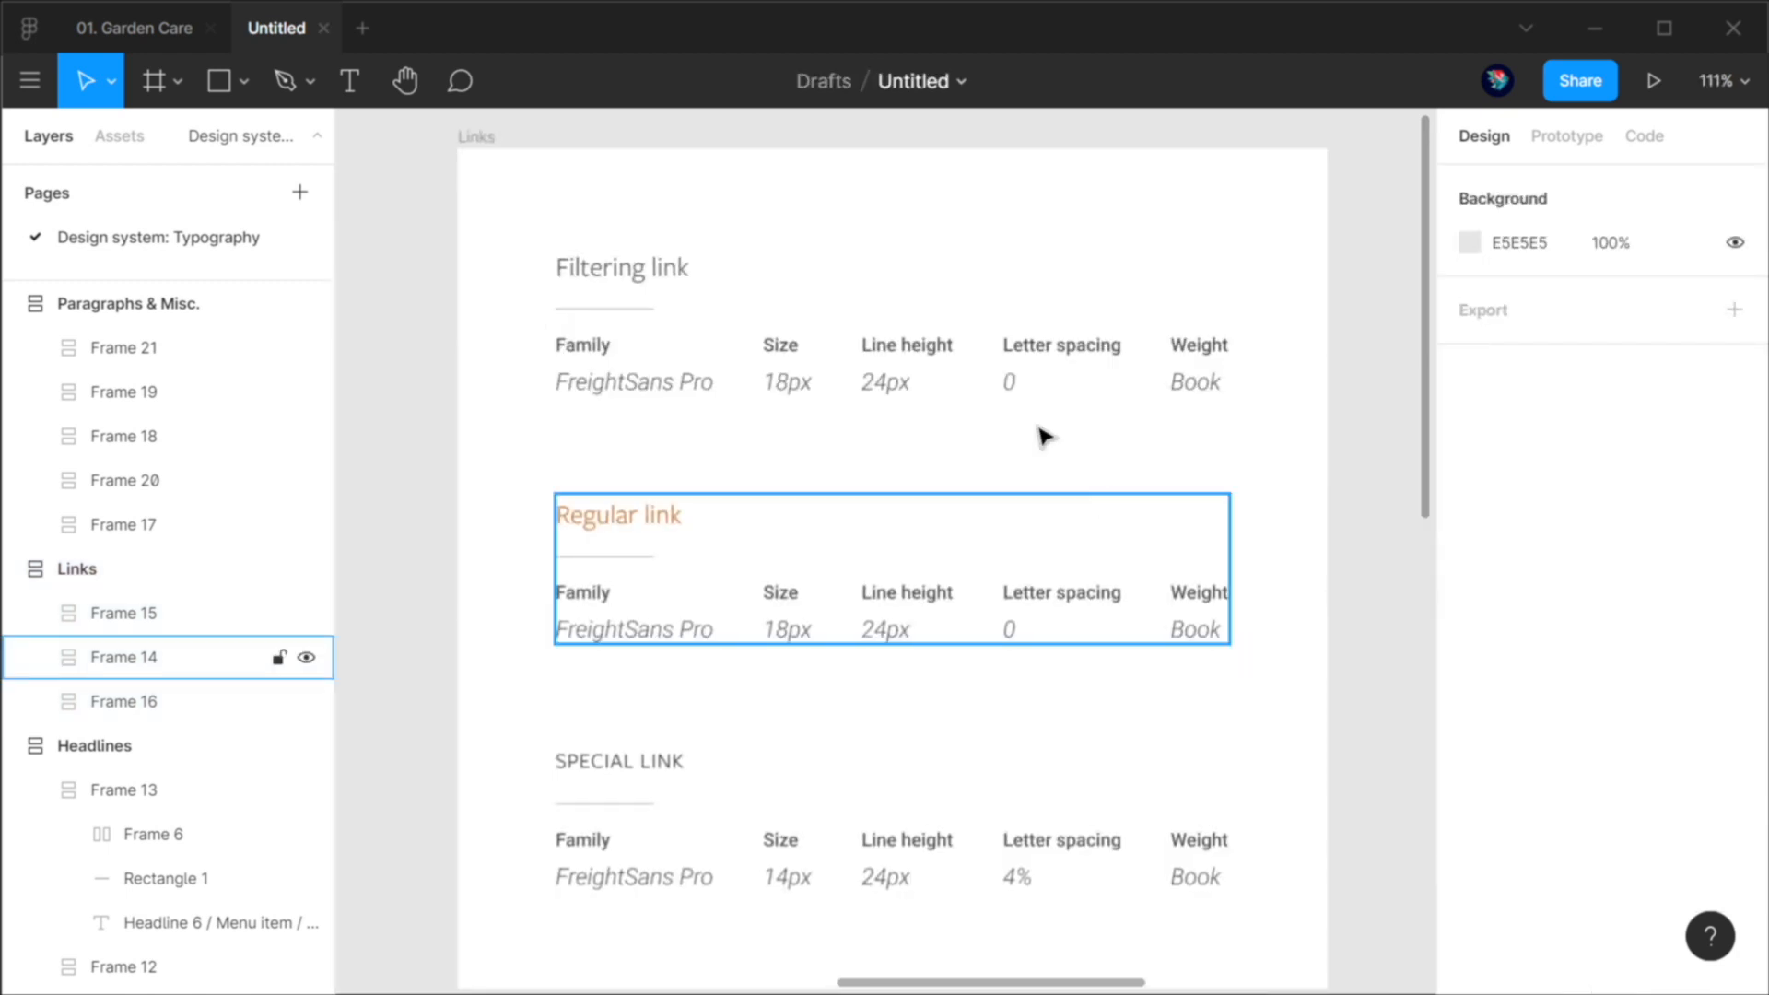
Step: Inspect the text properties and fill of the Regular, Special and Filtering link specimens in the Links frame
{"action": "left_click_drag", "start_coordinate": [826, 290], "coordinate": [878, 268]}
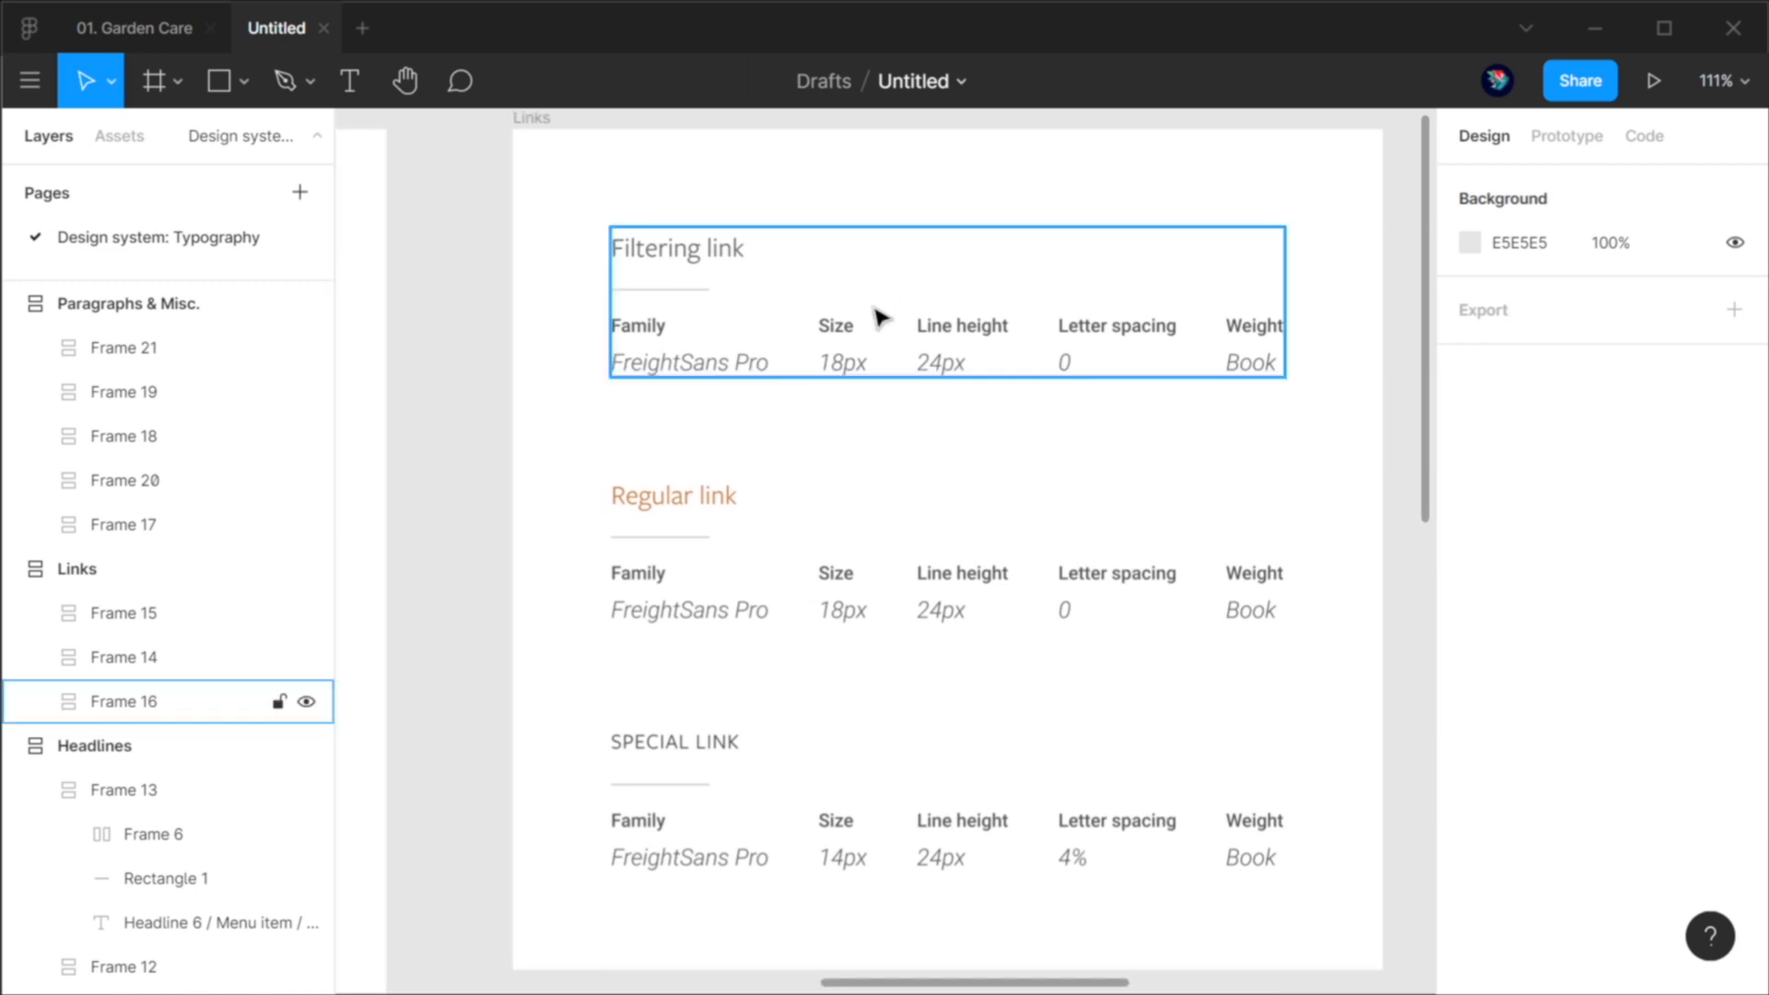
{"action": "left_click", "coordinate": [684, 502]}
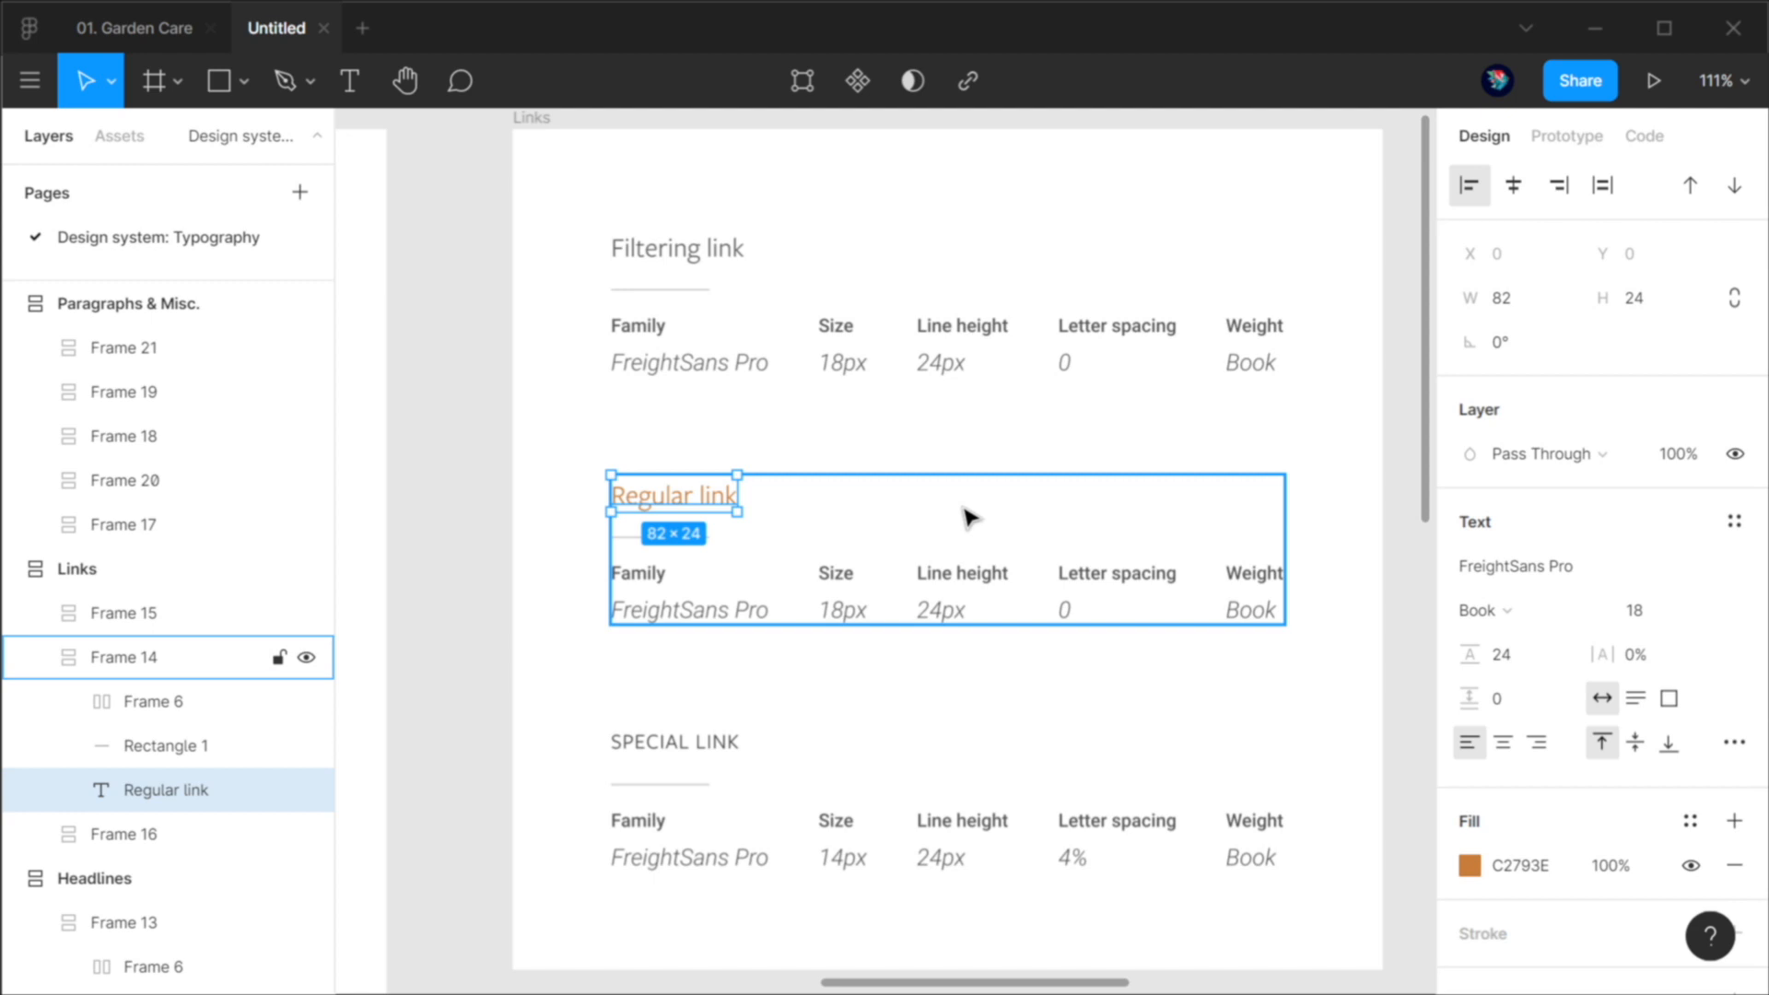
{"action": "left_click", "coordinate": [702, 748]}
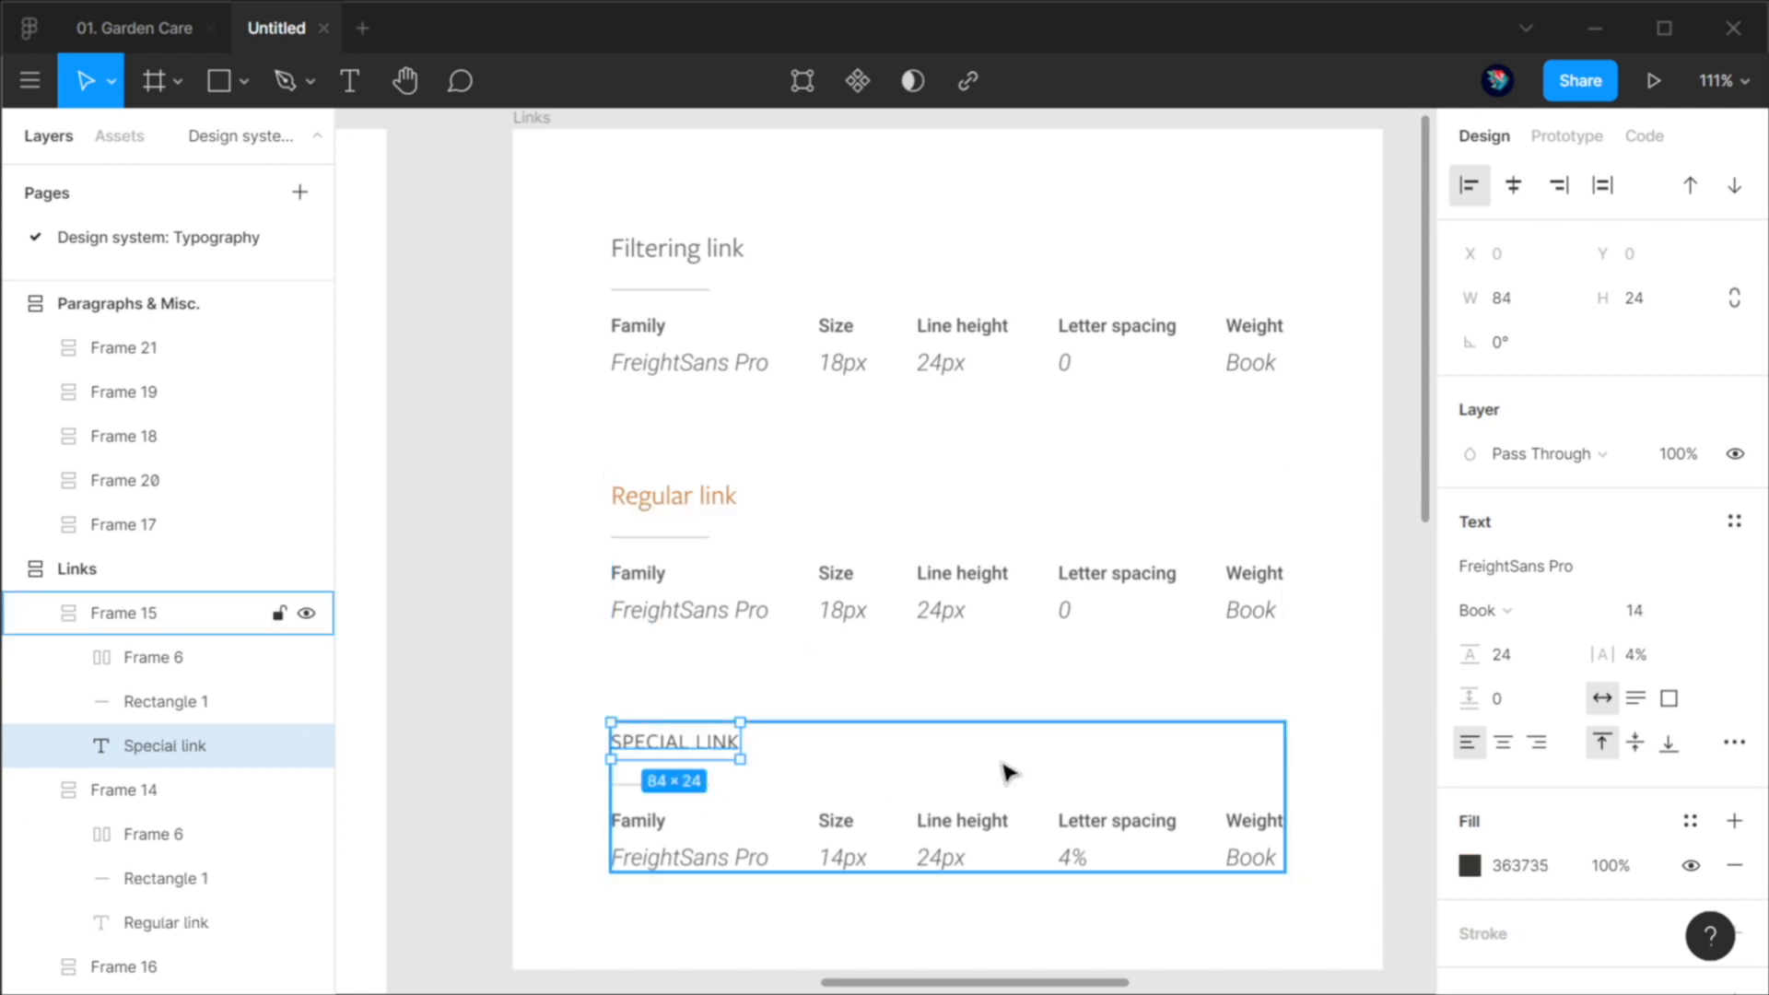
{"action": "left_click", "coordinate": [1387, 730]}
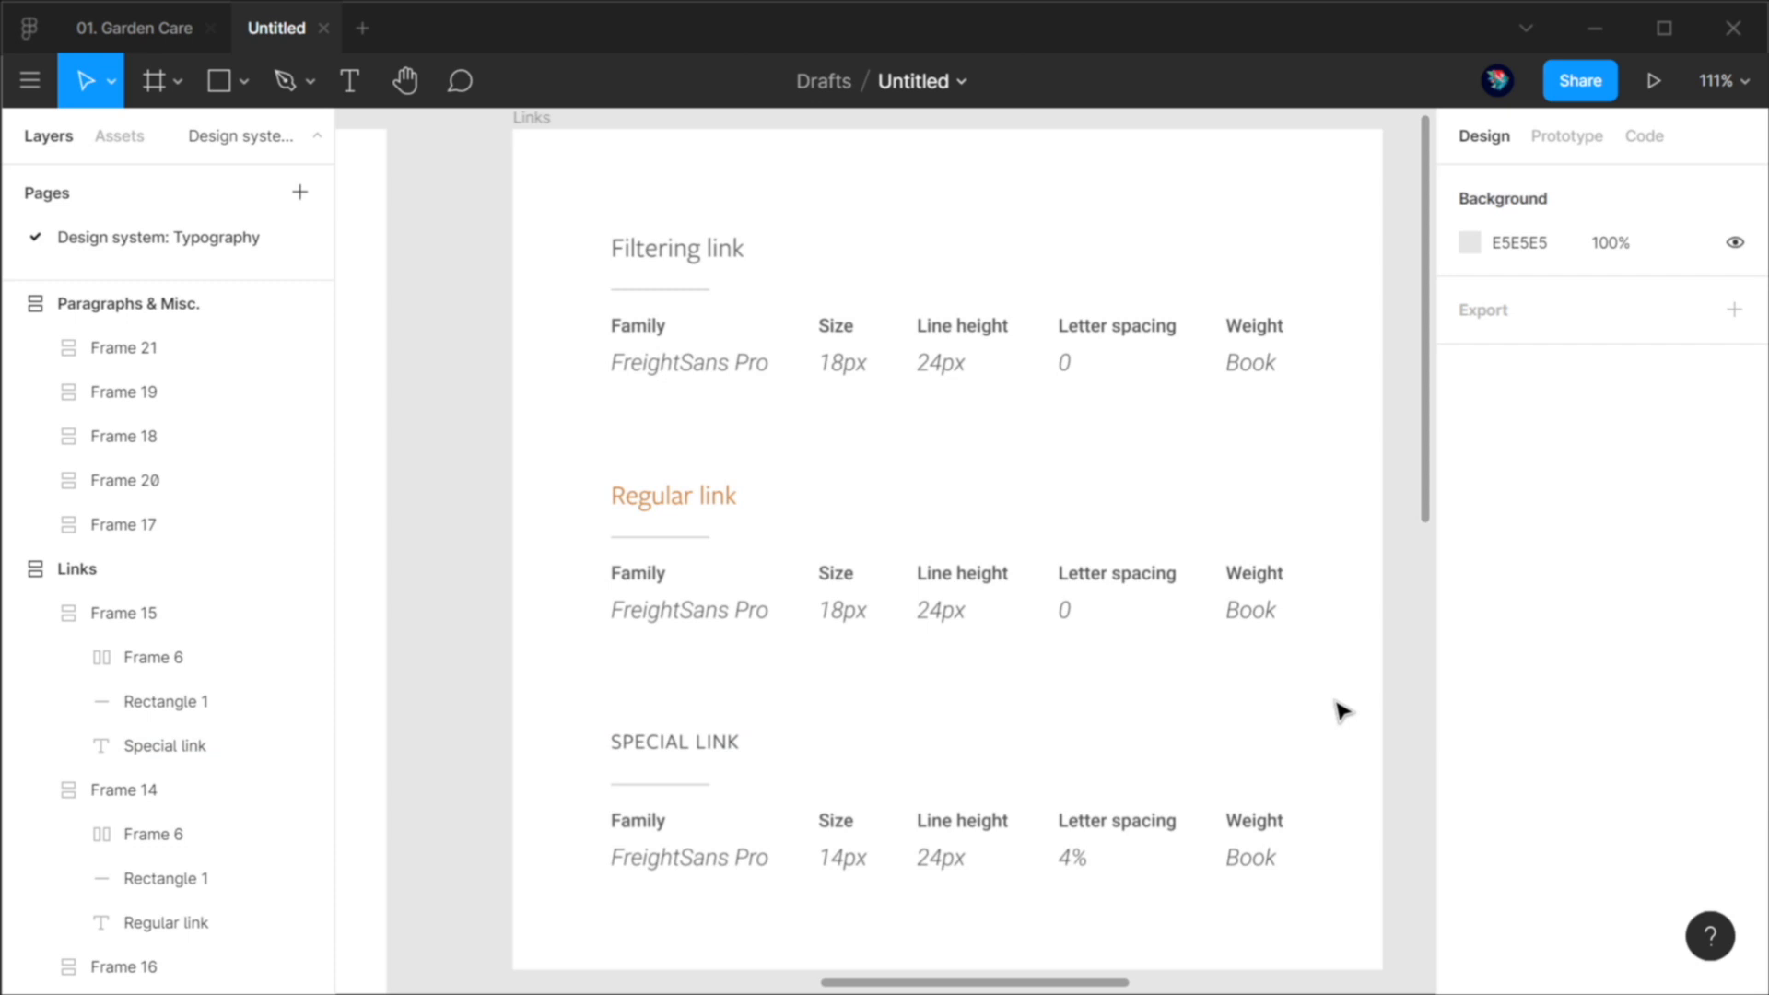
{"action": "left_click", "coordinate": [696, 260]}
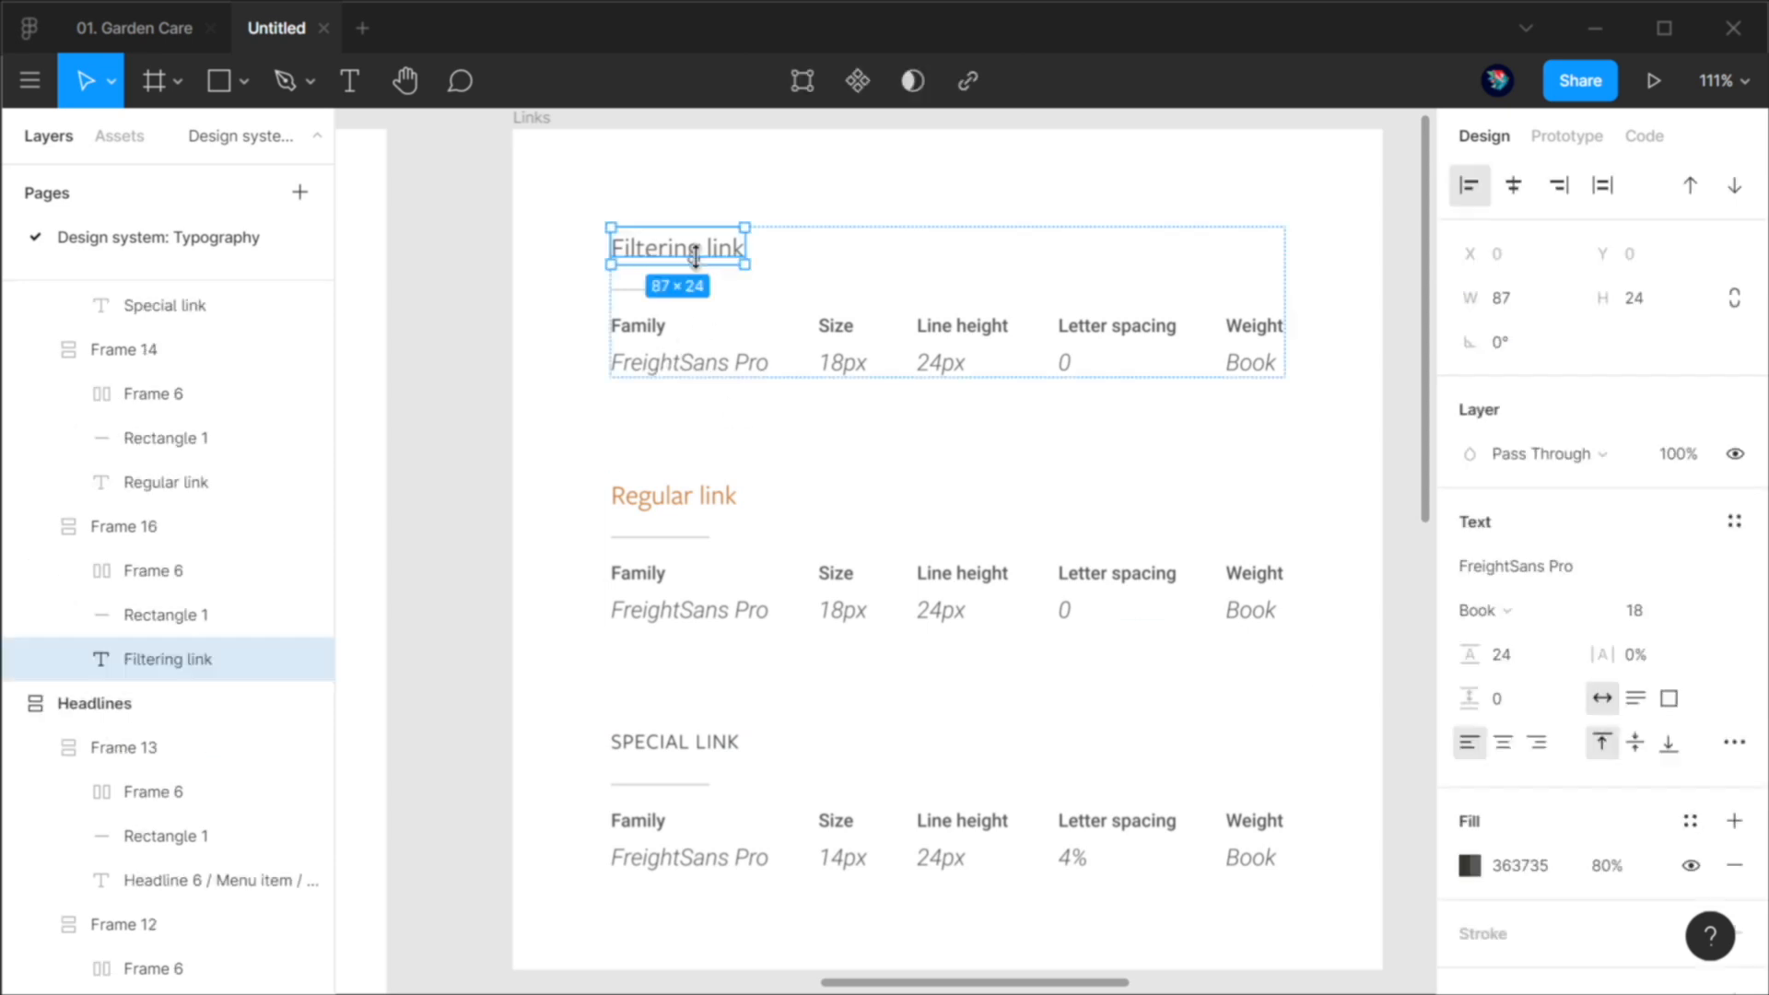
{"action": "left_click", "coordinate": [1382, 439]}
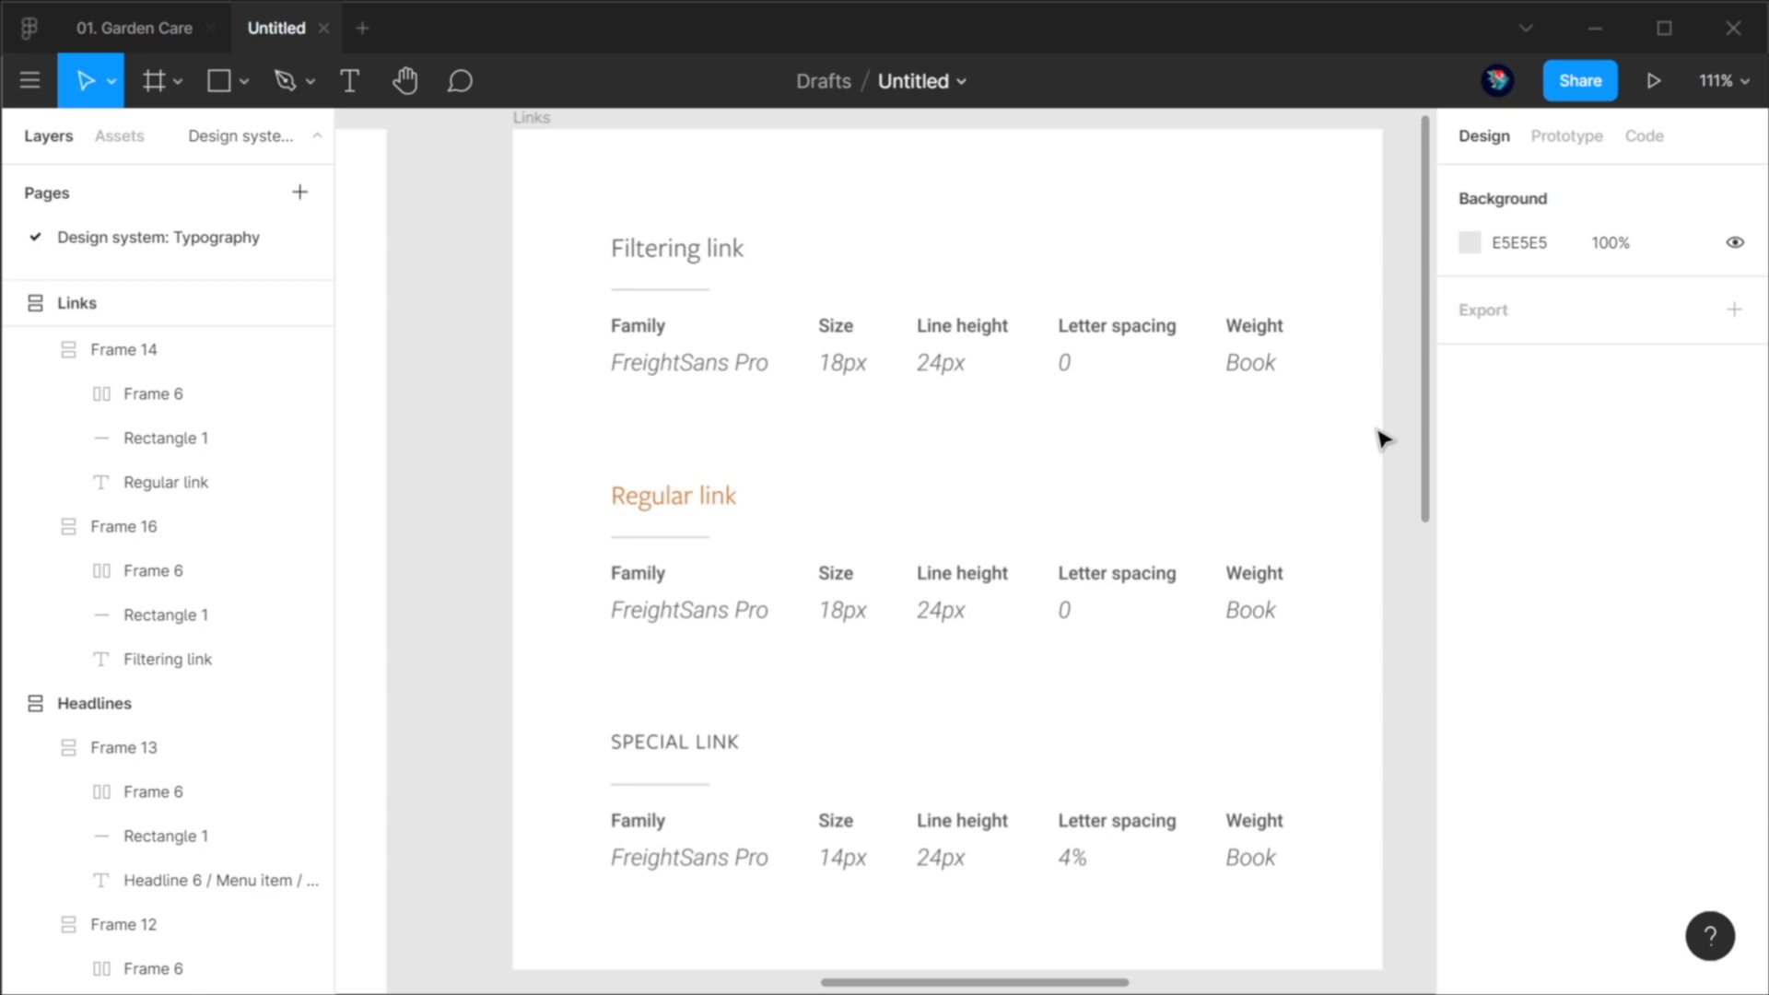
{"action": "left_click", "coordinate": [672, 261], "text": "ctrl"}
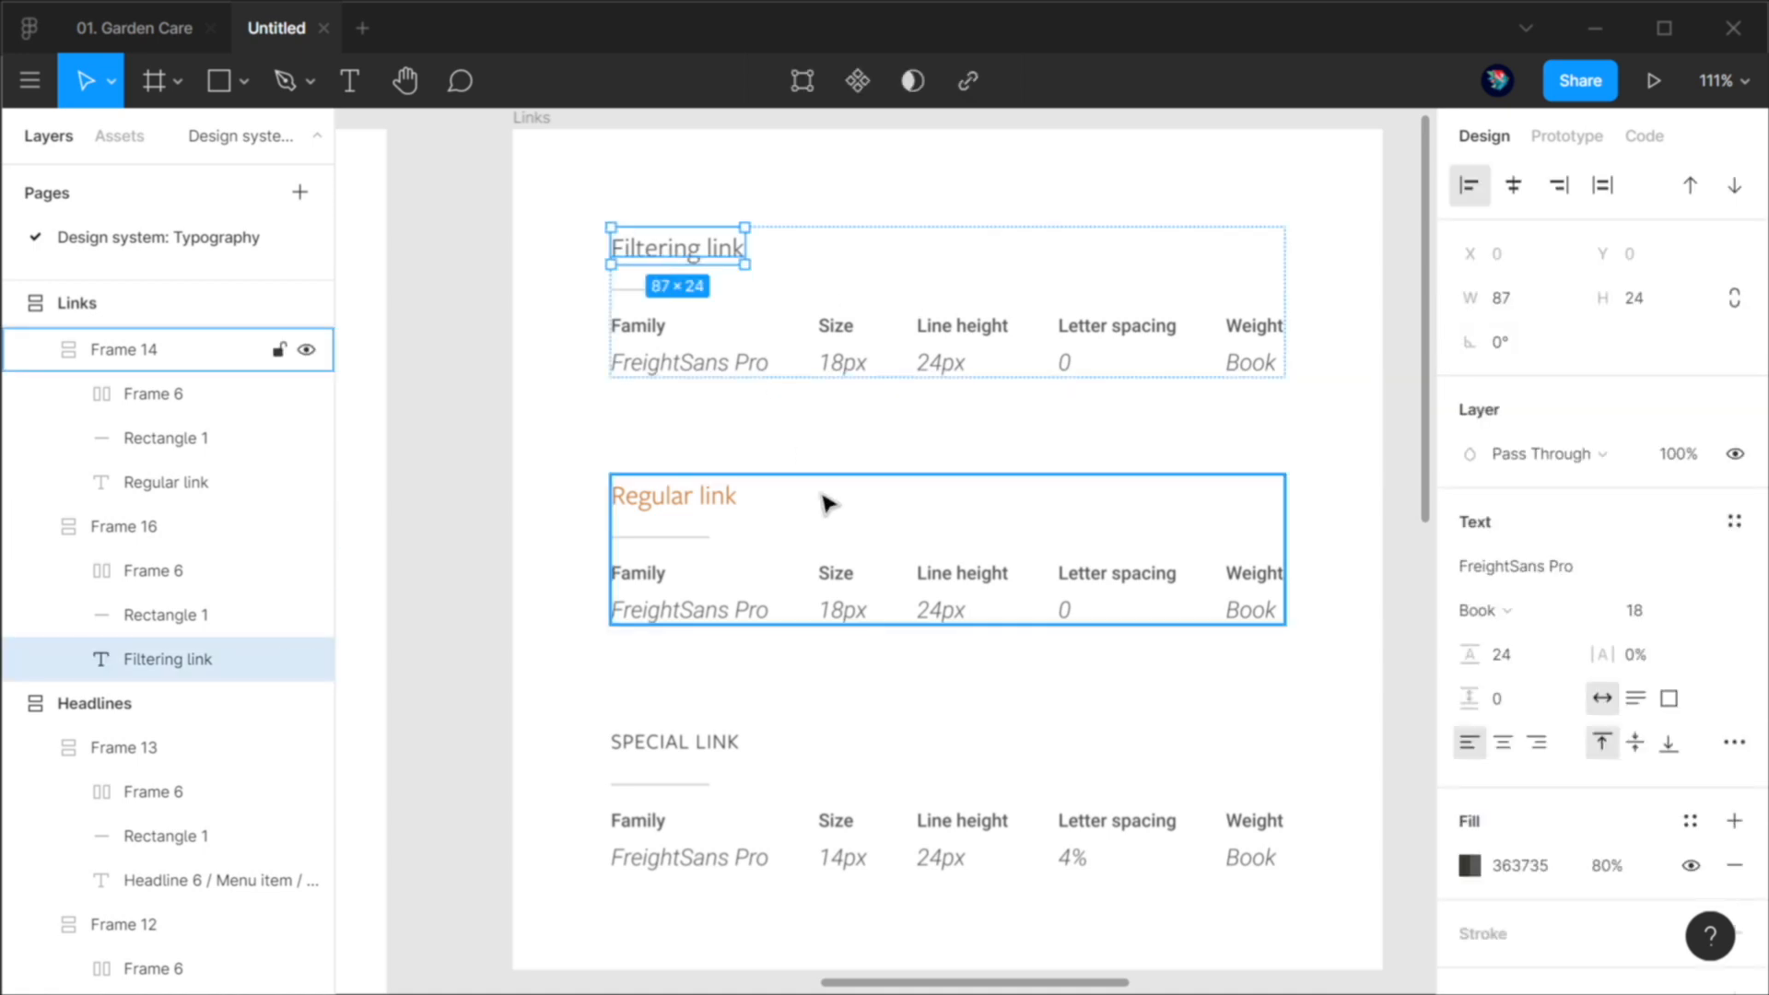
Step: Revisit the Headlines frame and inspect the Headline 5 specimen's text properties, including its active filtering item use
{"action": "left_click", "coordinate": [479, 470]}
{"action": "left_click_drag", "start_coordinate": [414, 664], "coordinate": [1225, 316]}
{"action": "left_click_drag", "start_coordinate": [731, 633], "coordinate": [1074, 235]}
{"action": "left_click_drag", "start_coordinate": [1078, 682], "coordinate": [614, 539]}
{"action": "left_click", "coordinate": [843, 505], "text": "ctrl"}
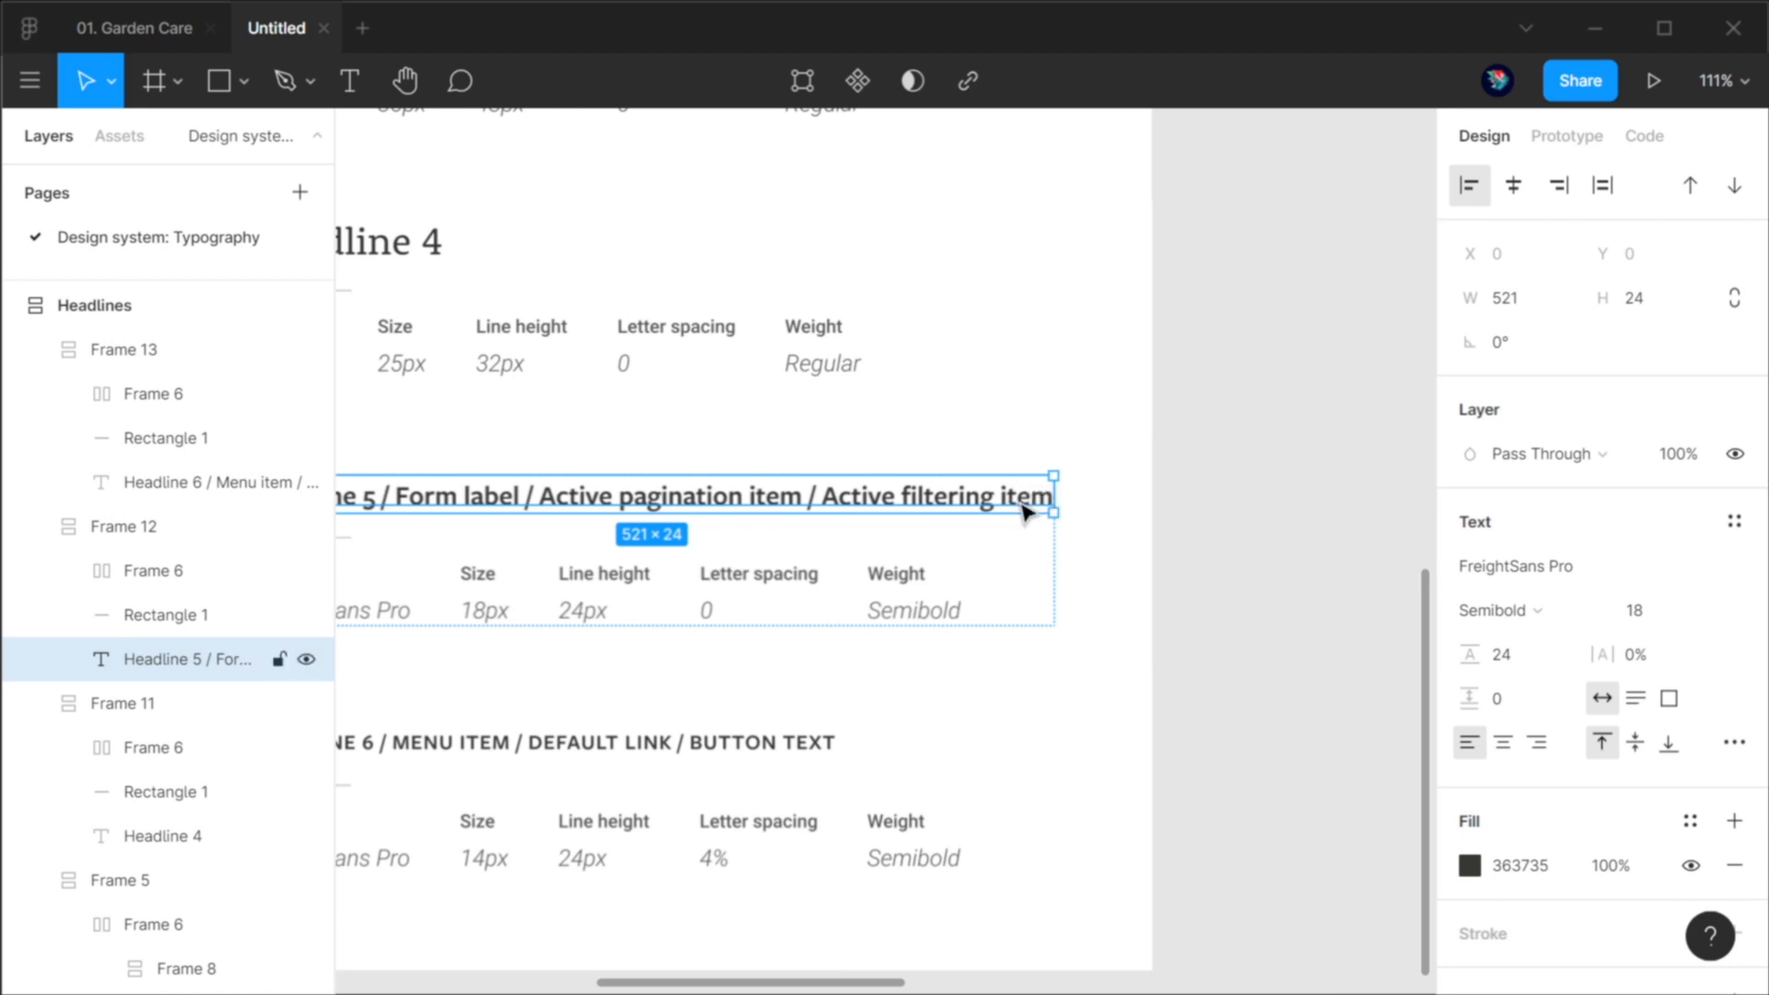
{"action": "left_click_drag", "start_coordinate": [794, 544], "coordinate": [1026, 577]}
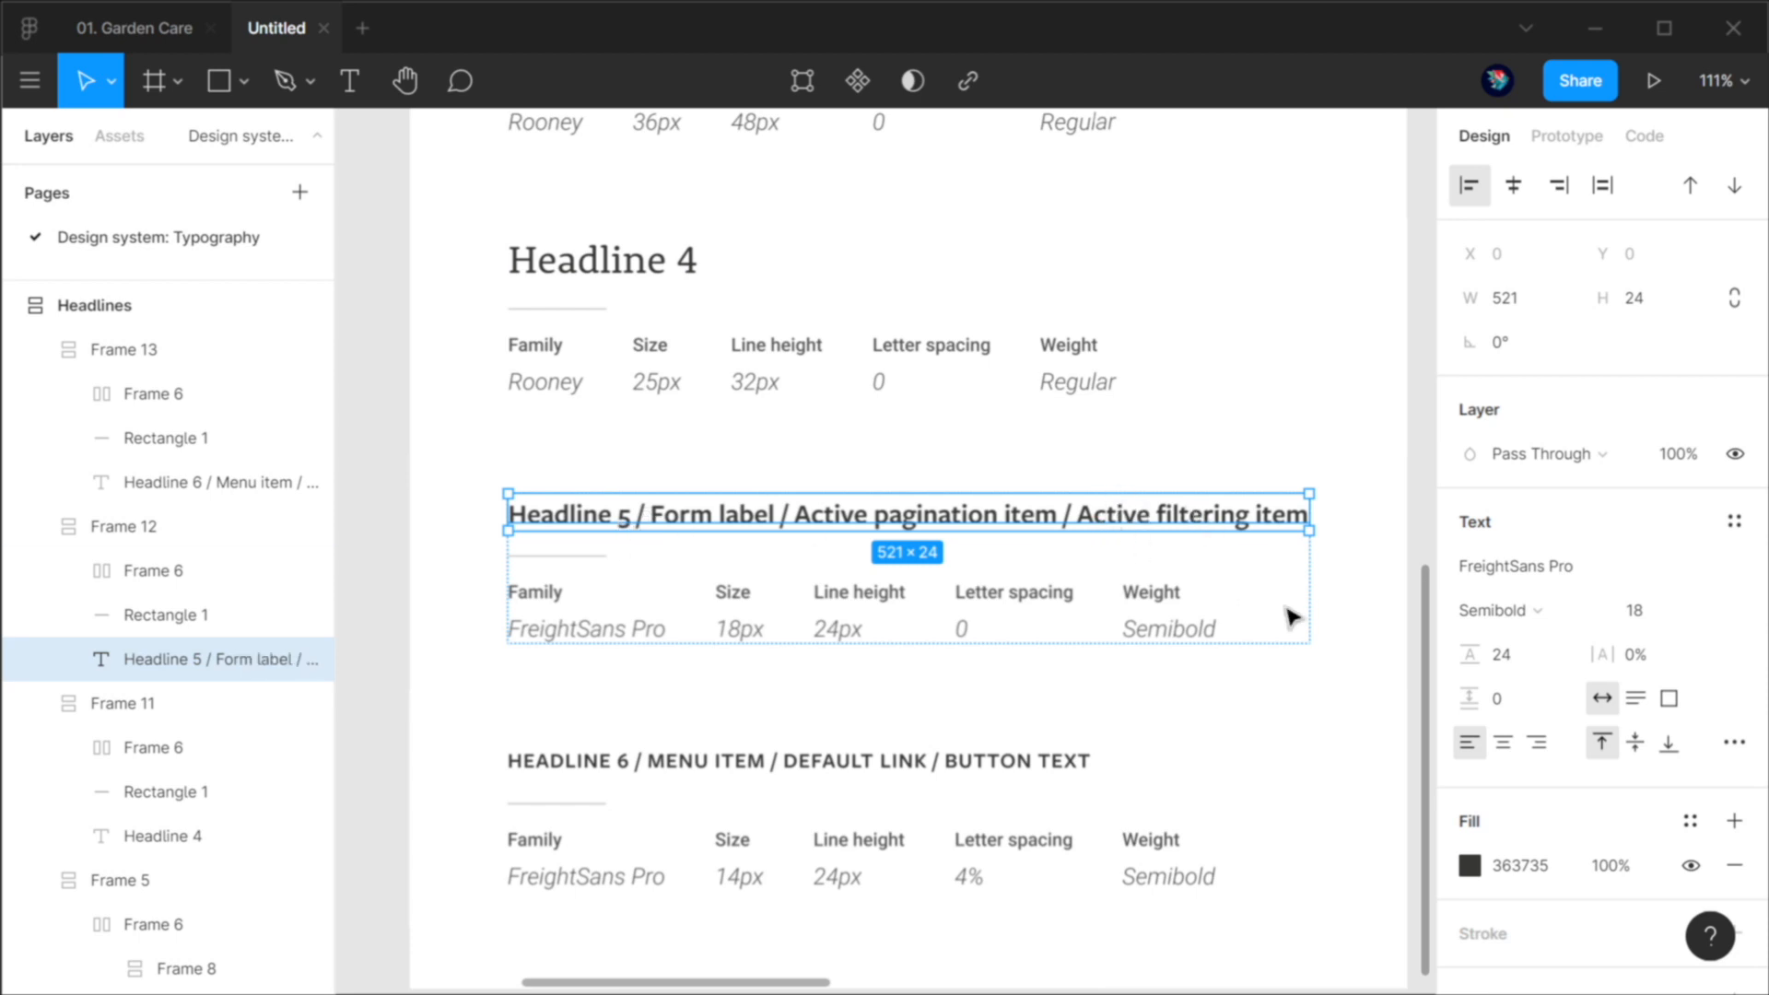
{"action": "scroll", "coordinate": [1292, 612], "scroll_direction": "down", "scroll_amount": 5}
{"action": "scroll", "coordinate": [1292, 613], "scroll_direction": "up", "scroll_amount": 3}
{"action": "left_click", "coordinate": [1271, 489]}
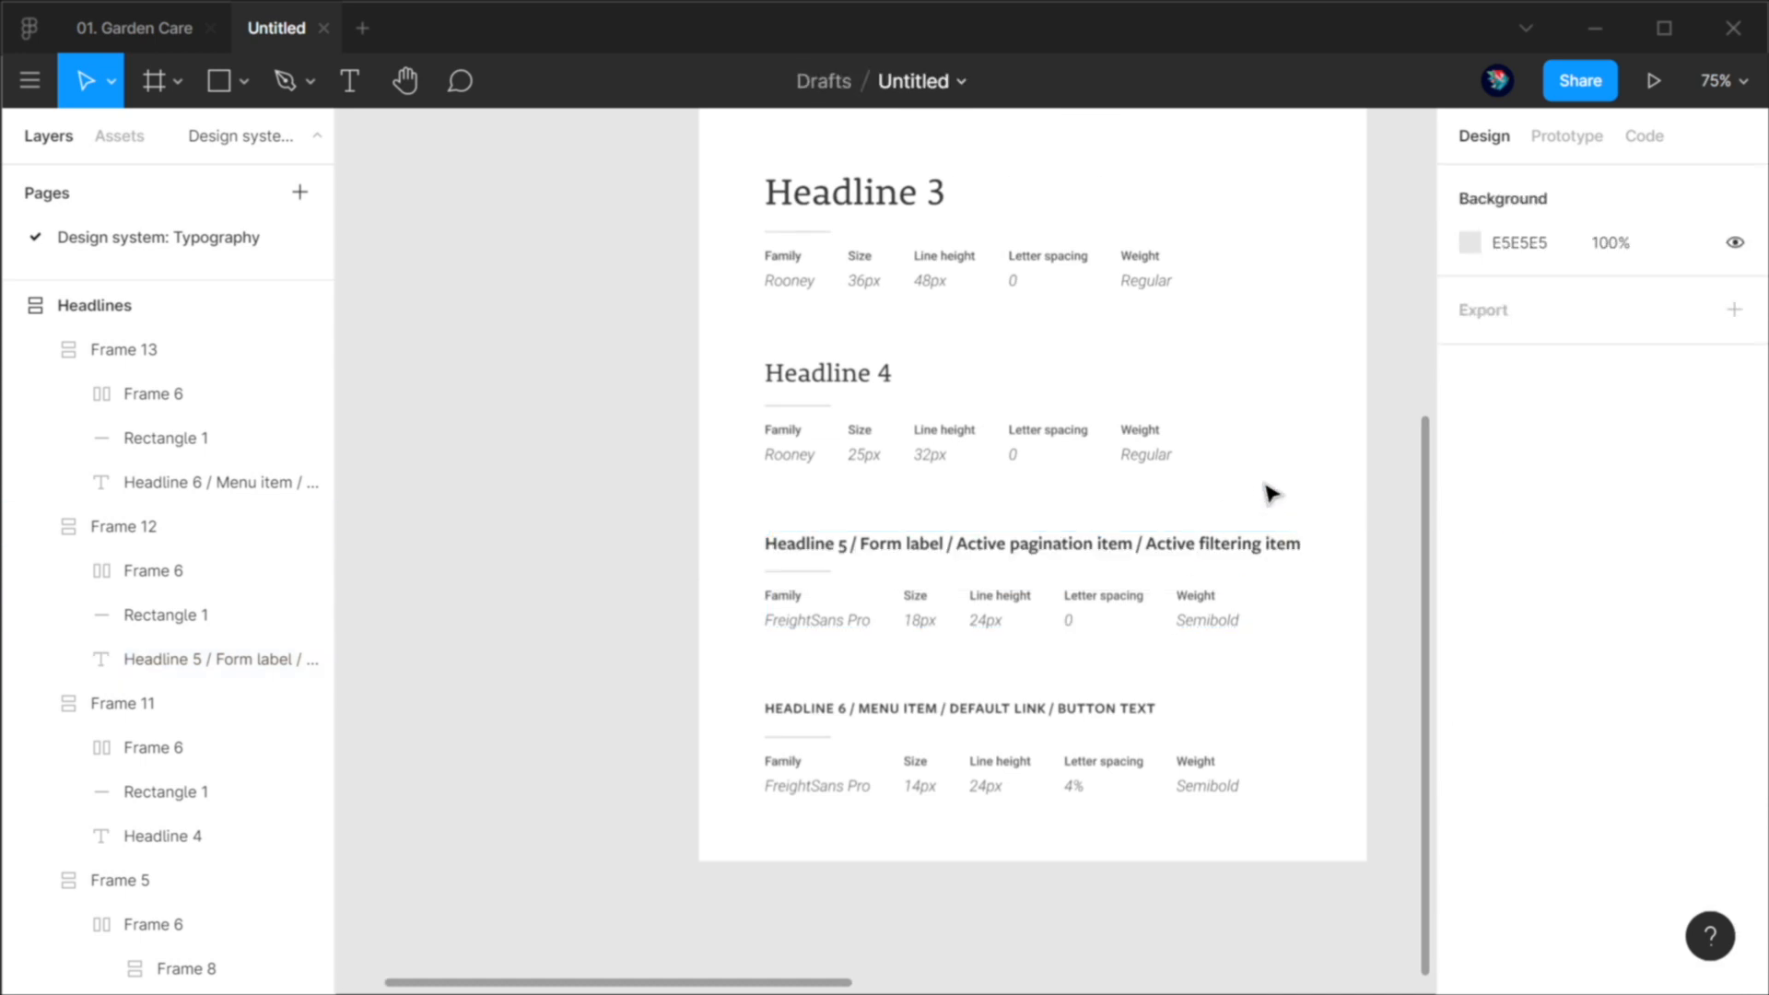
Step: Look over the Links frame again and bring the whole Paragraphs & Misc. frame into view
{"action": "left_click_drag", "start_coordinate": [1260, 458], "coordinate": [679, 848]}
{"action": "left_click_drag", "start_coordinate": [1097, 282], "coordinate": [862, 468]}
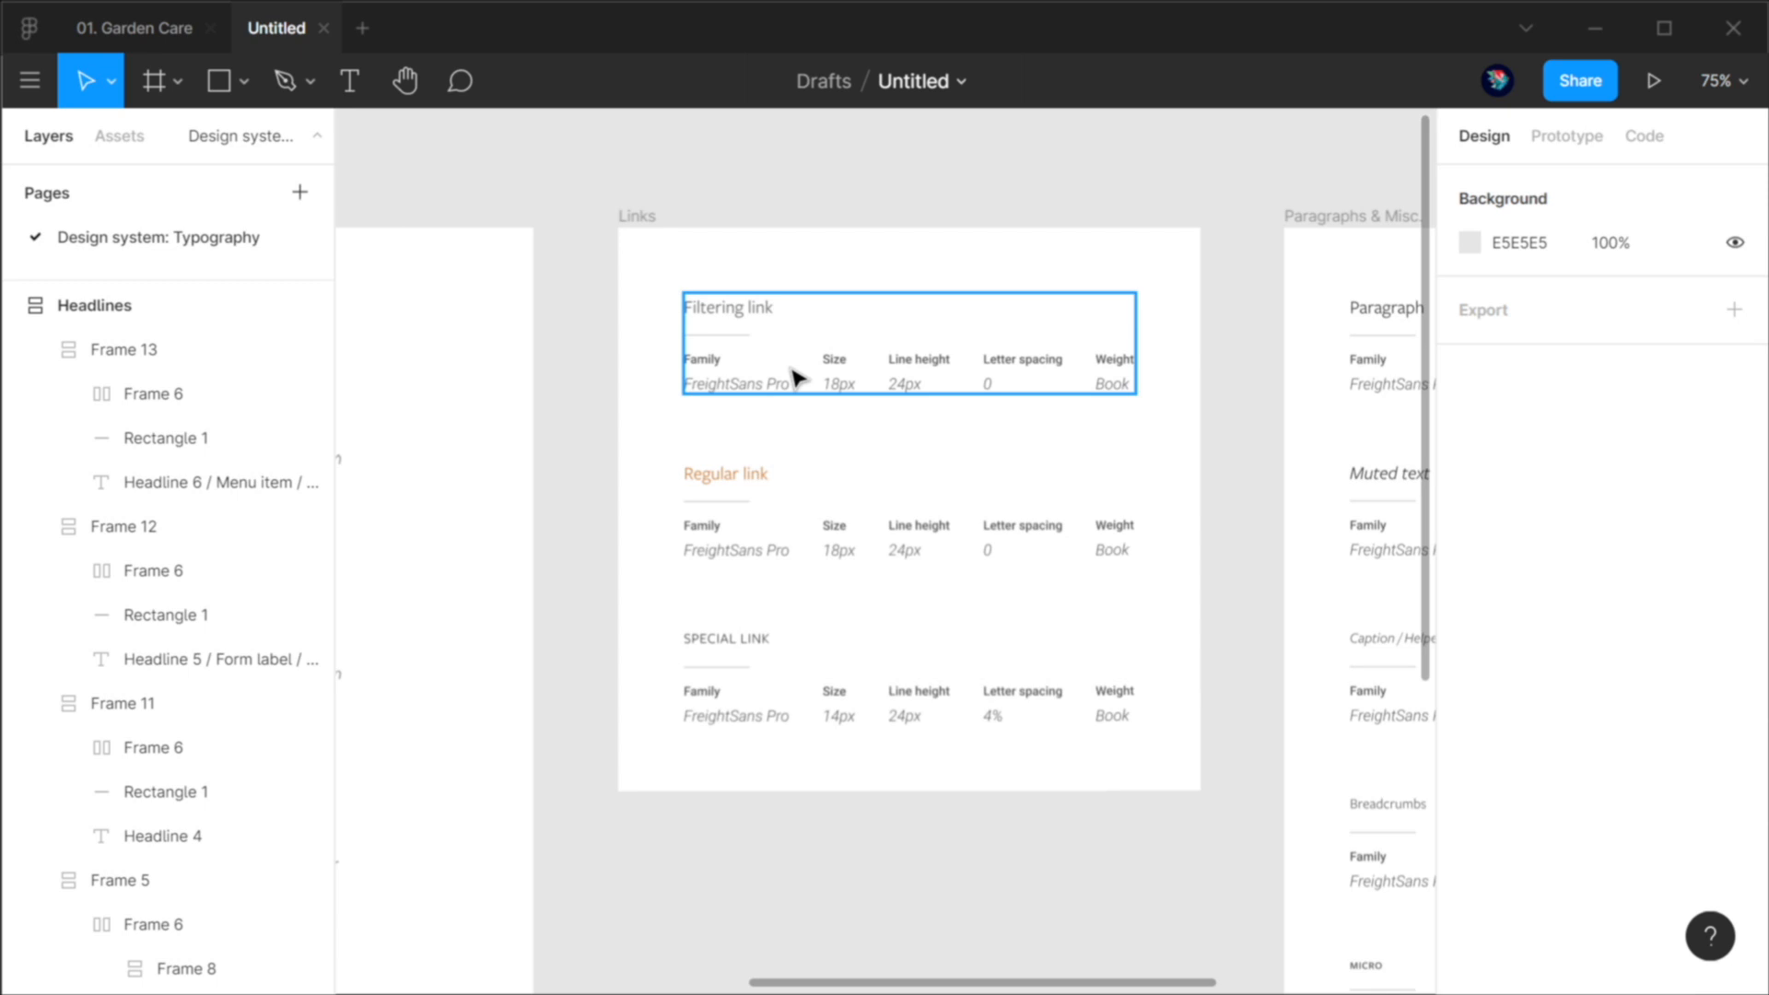
{"action": "scroll", "coordinate": [711, 446], "scroll_direction": "right", "scroll_amount": 5}
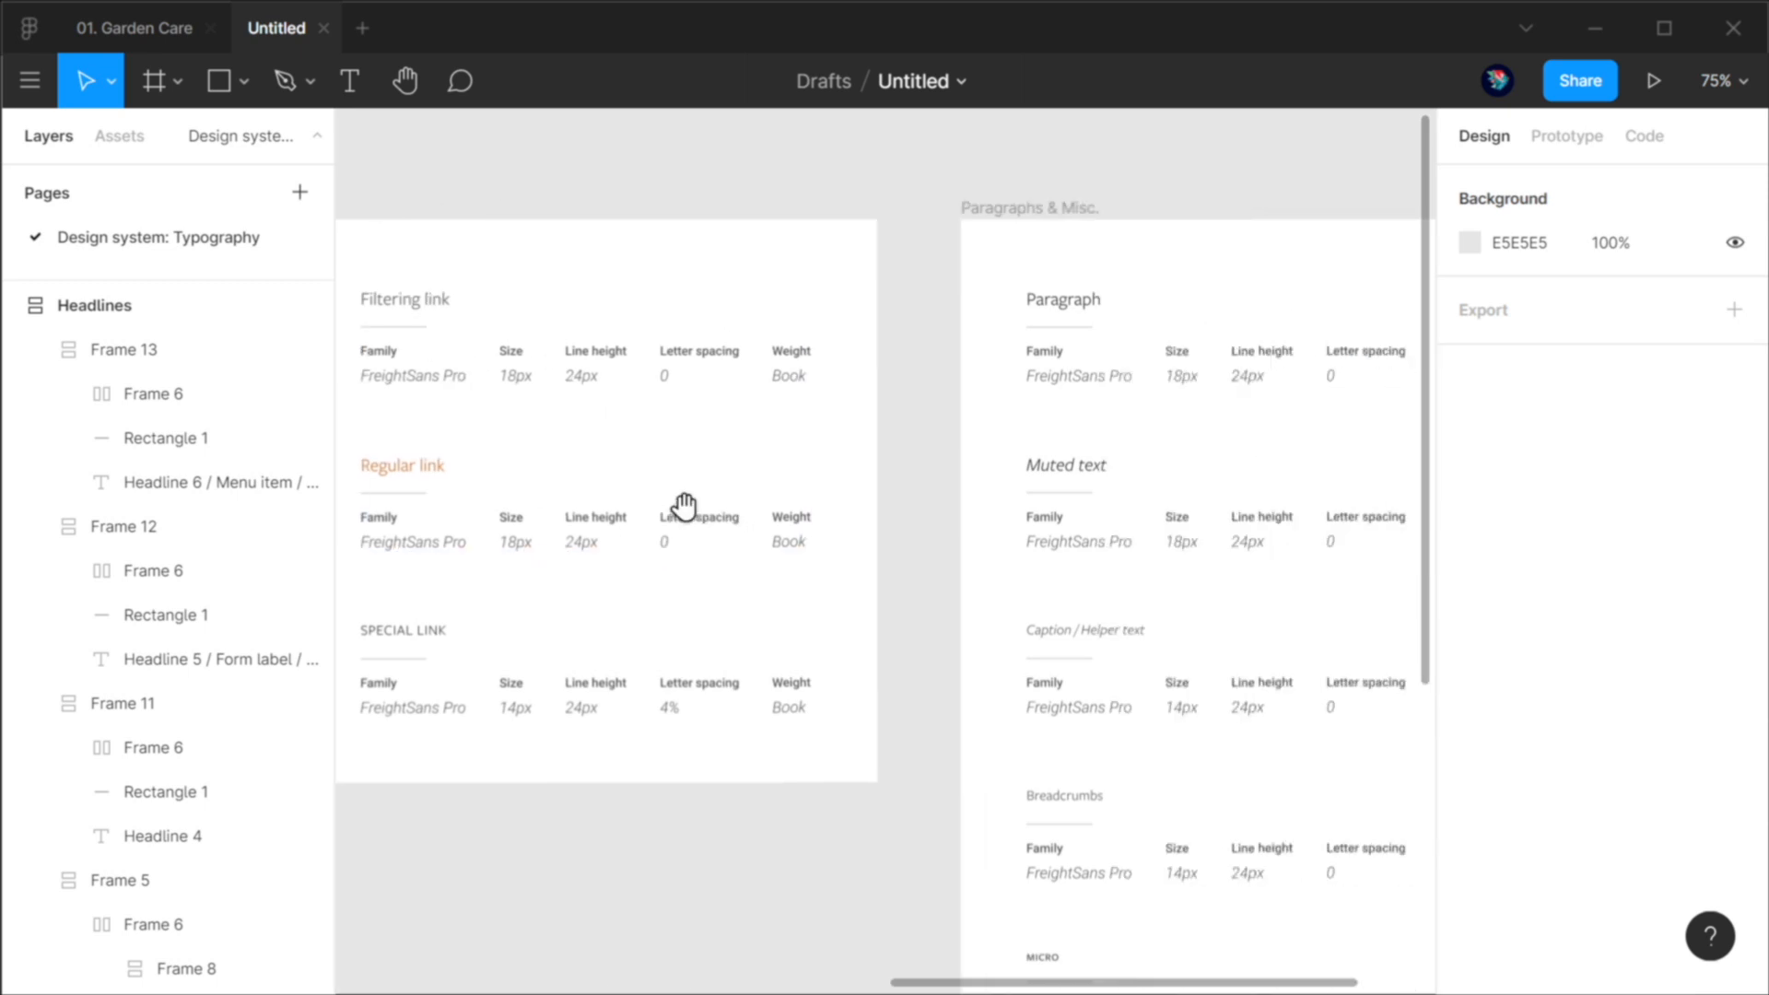
{"action": "left_click", "coordinate": [845, 214]}
{"action": "key", "text": "shift+2"}
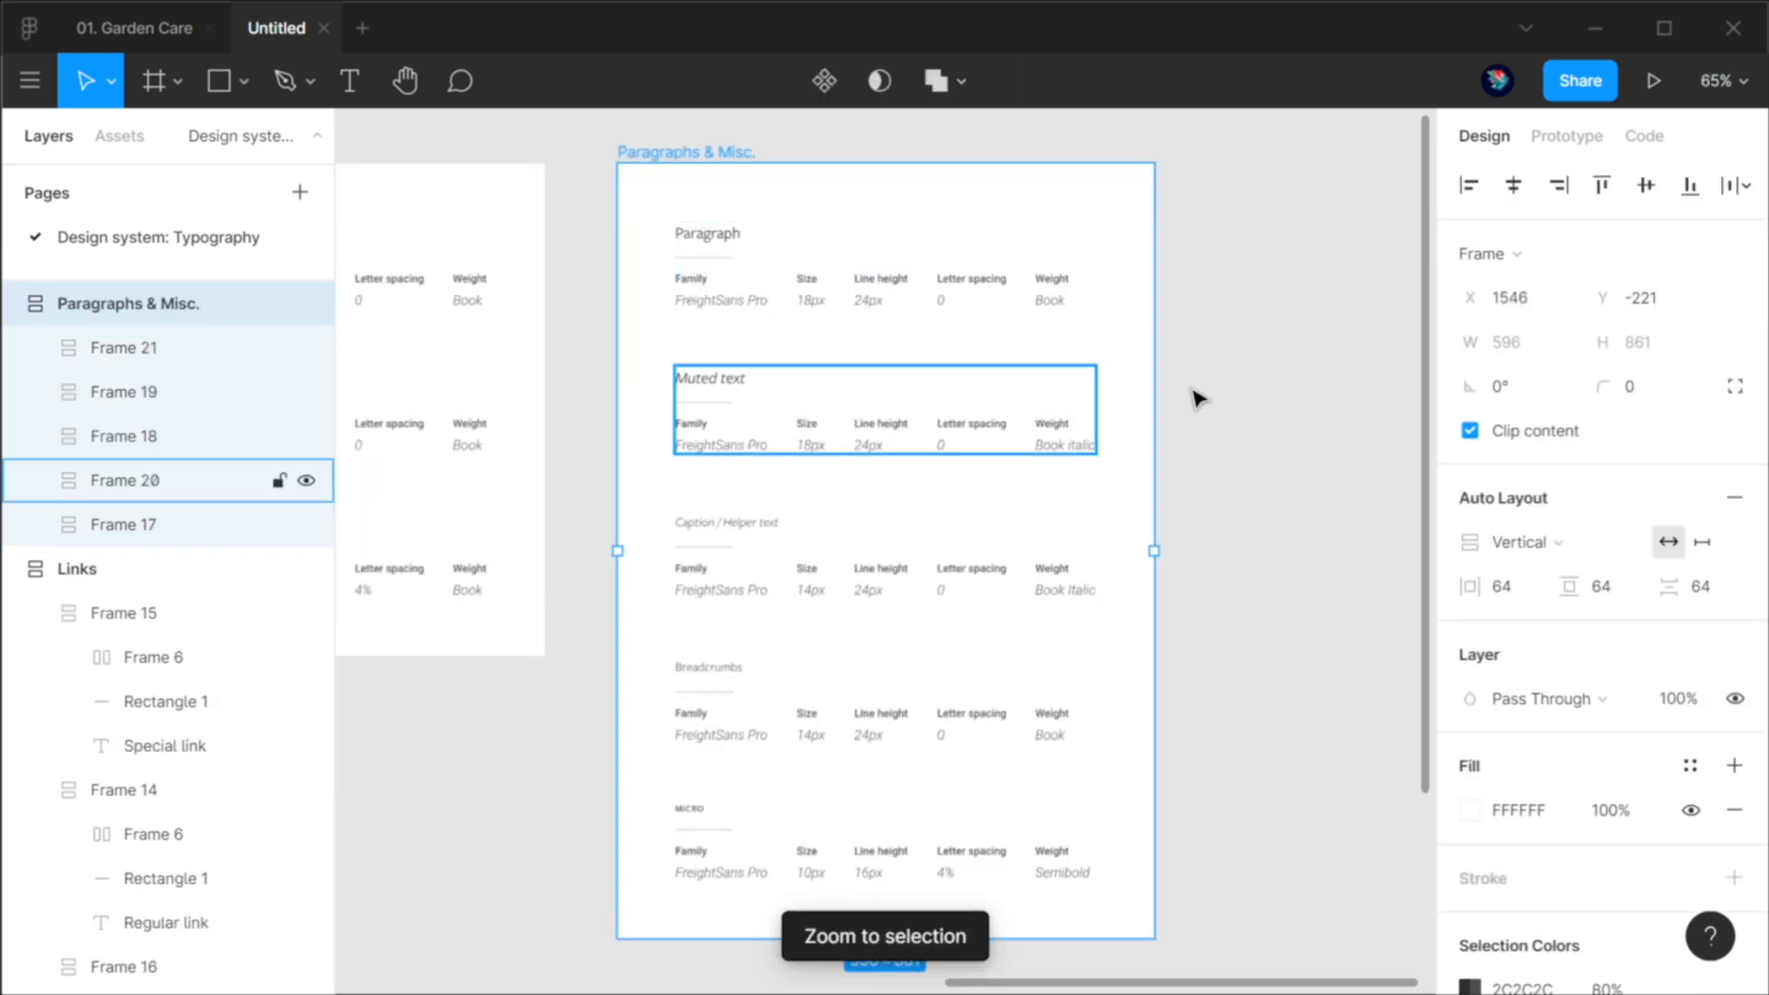
Step: Inspect the text properties of the Paragraph and Muted text specimens in the Paragraphs & Misc. frame
{"action": "left_click", "coordinate": [1281, 378]}
{"action": "scroll", "coordinate": [947, 418], "scroll_direction": "up", "scroll_amount": 5}
{"action": "left_click_drag", "start_coordinate": [885, 356], "coordinate": [976, 604]}
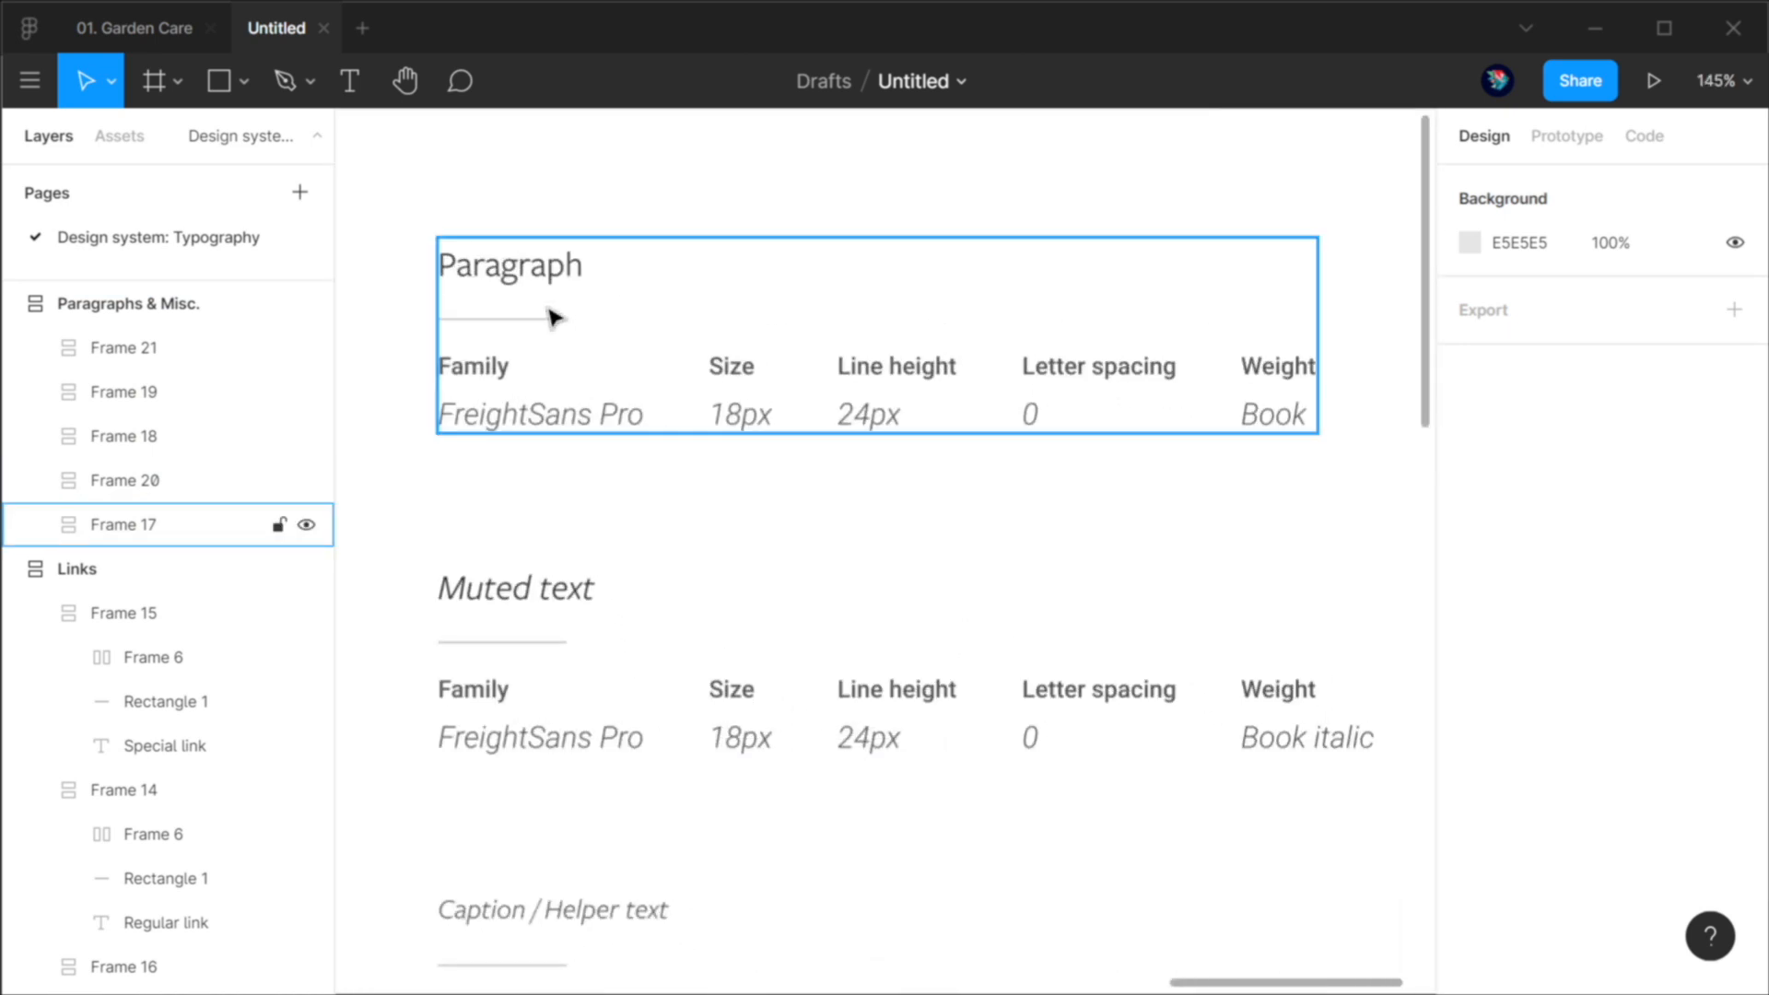
{"action": "left_click", "coordinate": [544, 269], "text": "ctrl"}
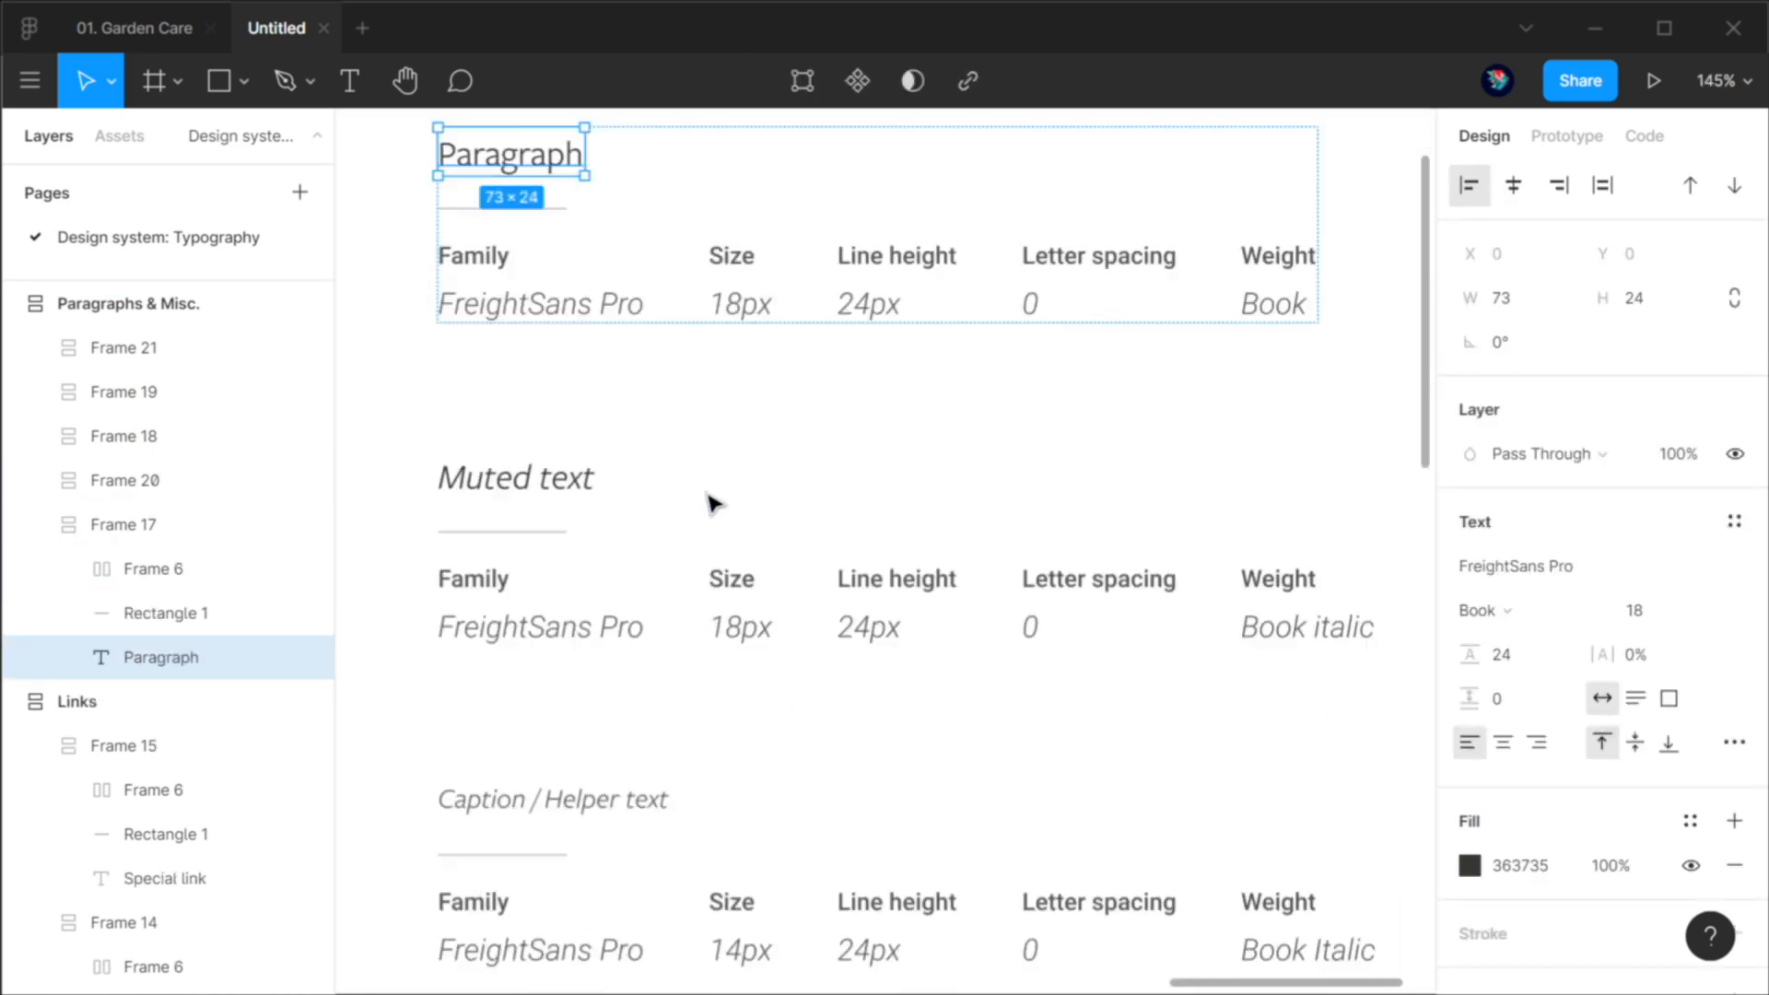
{"action": "scroll", "coordinate": [682, 489], "scroll_direction": "down", "scroll_amount": 3}
{"action": "left_click", "coordinate": [541, 368], "text": "ctrl"}
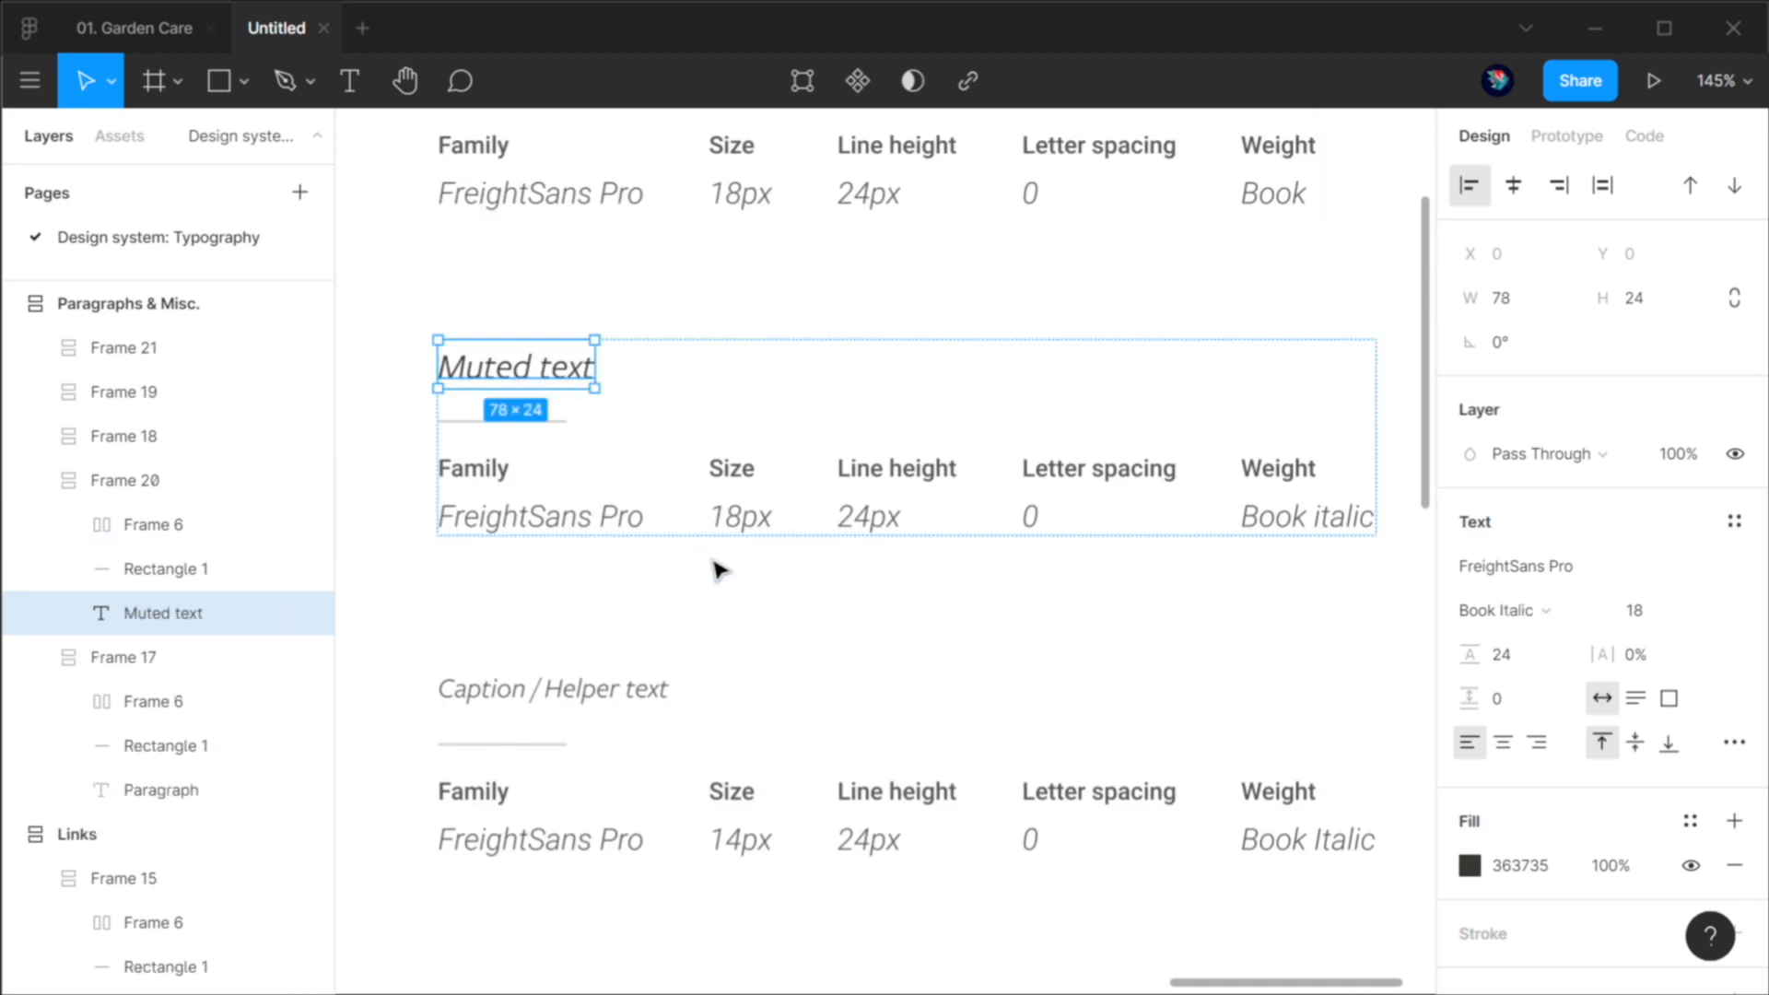
Step: Inspect the text properties and fill opacity of the Breadcrumbs and Micro specimens
{"action": "scroll", "coordinate": [718, 570], "scroll_direction": "down", "scroll_amount": 3}
{"action": "left_click", "coordinate": [593, 484], "text": "ctrl"}
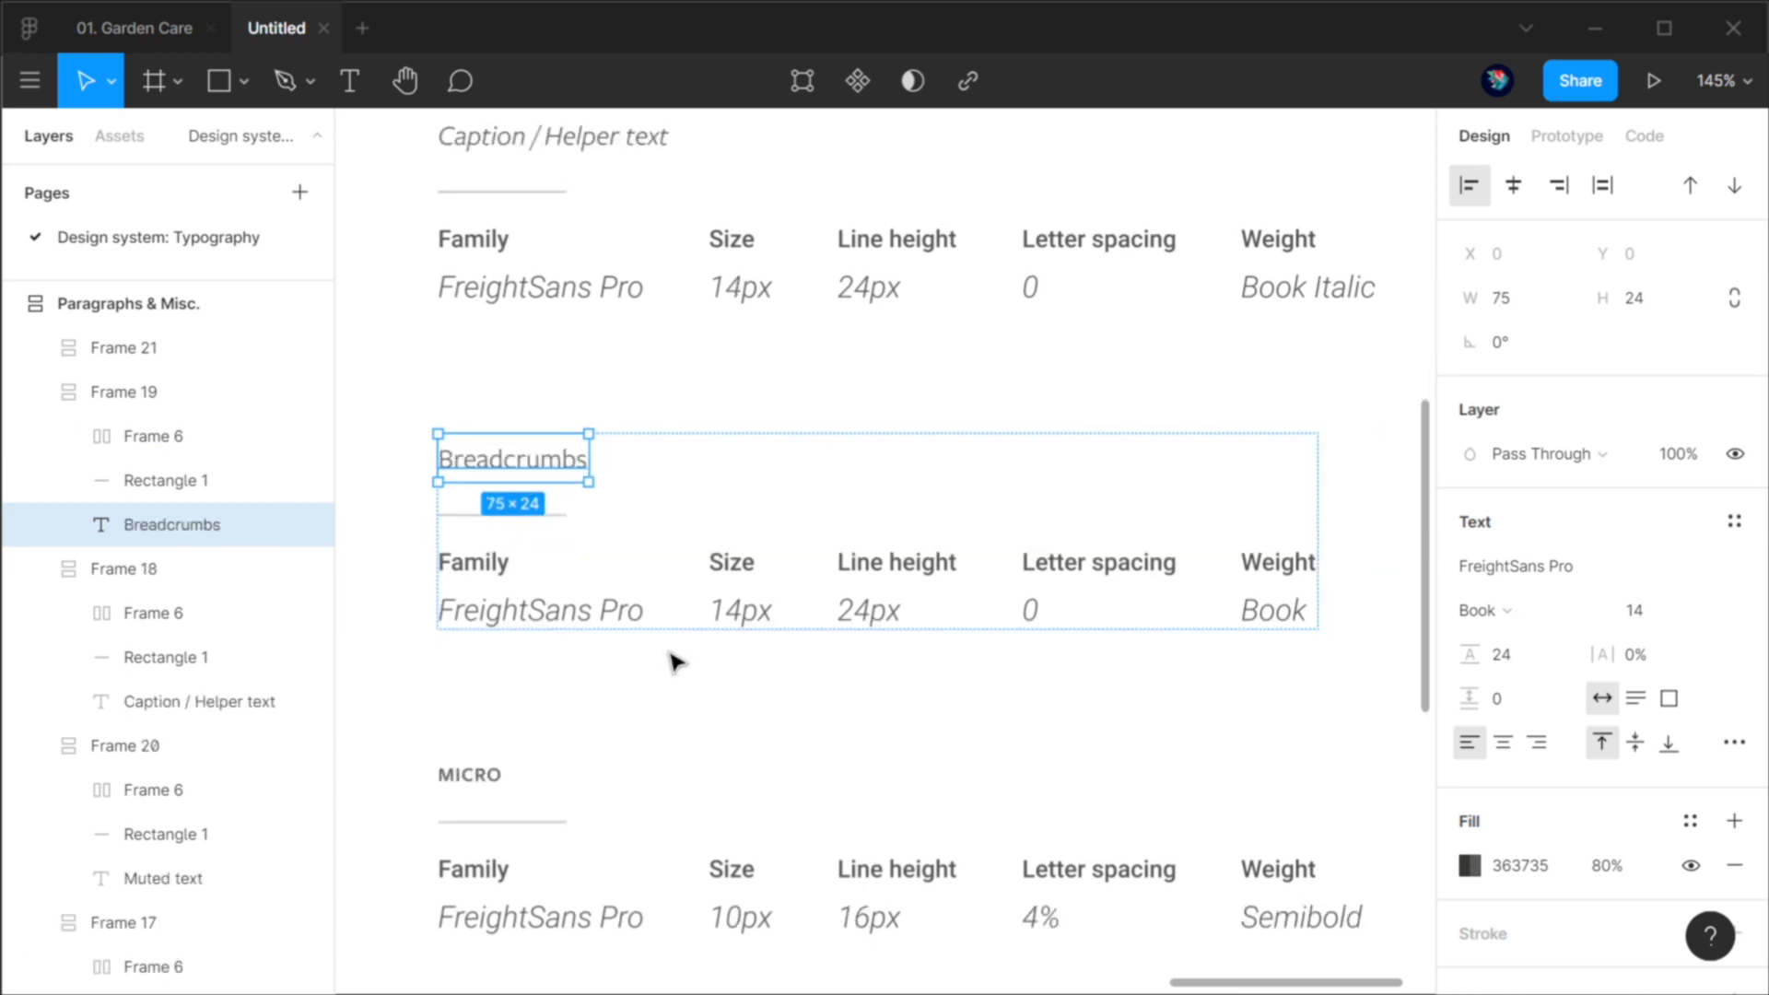
{"action": "scroll", "coordinate": [678, 662], "scroll_direction": "down", "scroll_amount": 3}
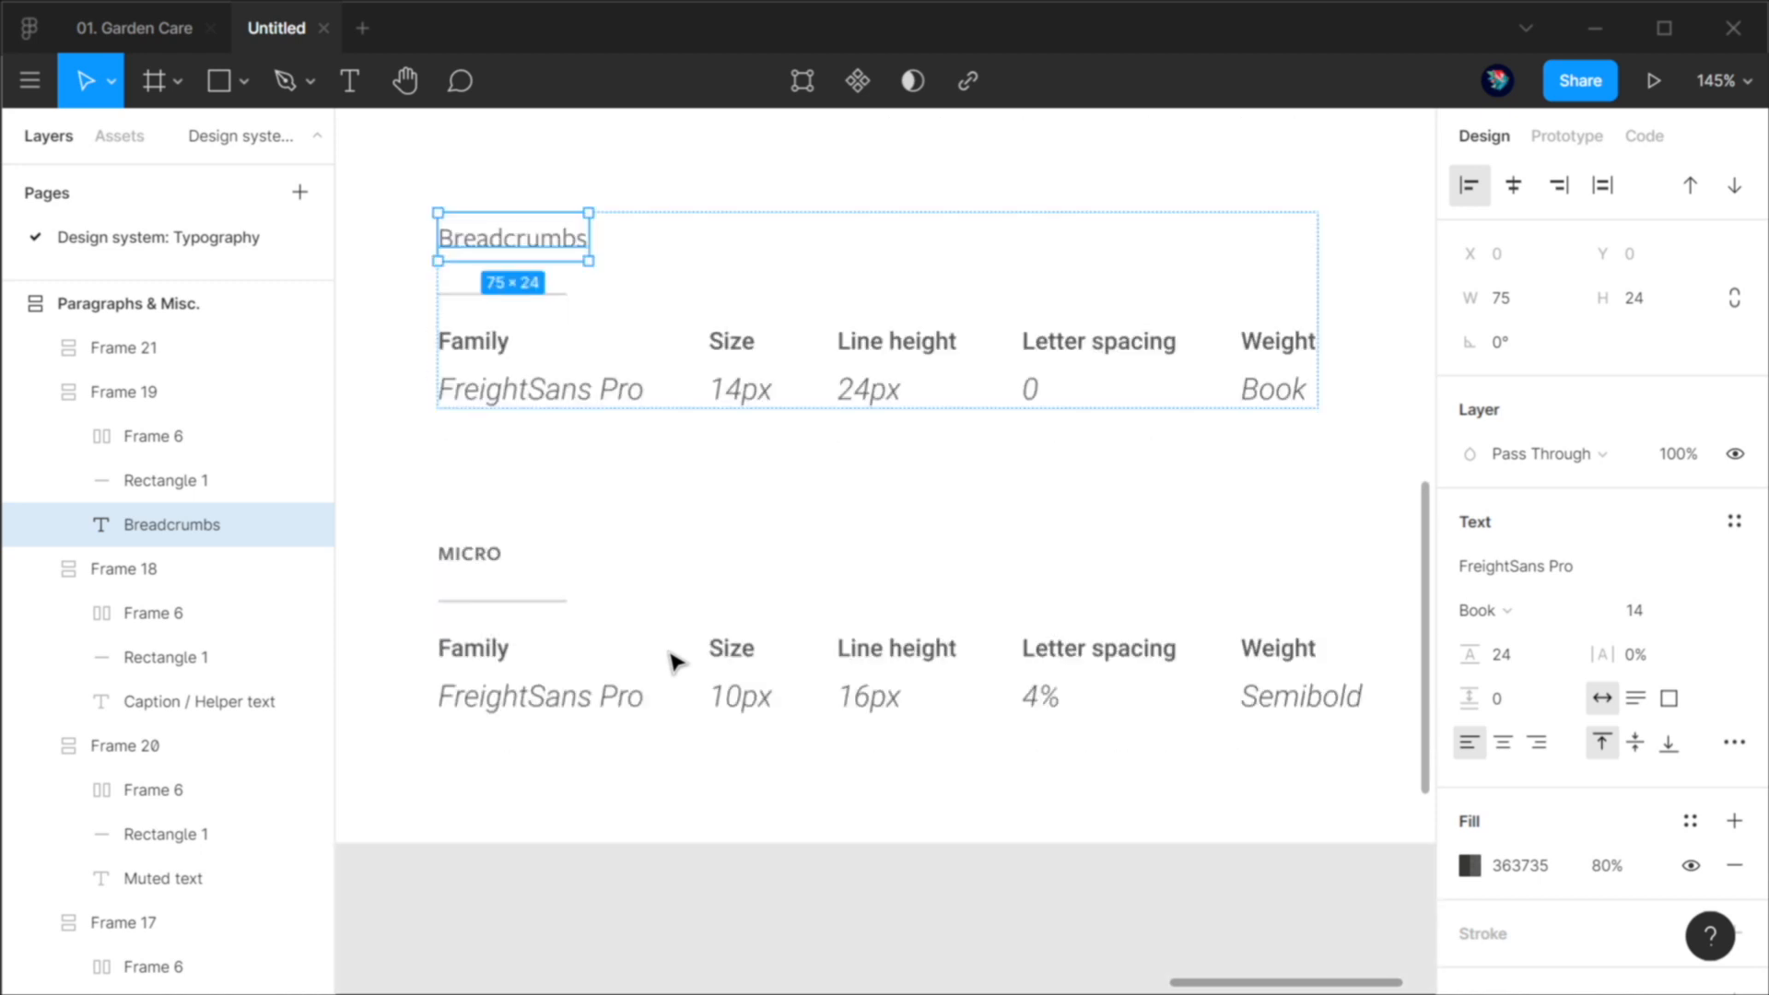
{"action": "left_click", "coordinate": [497, 562], "text": "ctrl"}
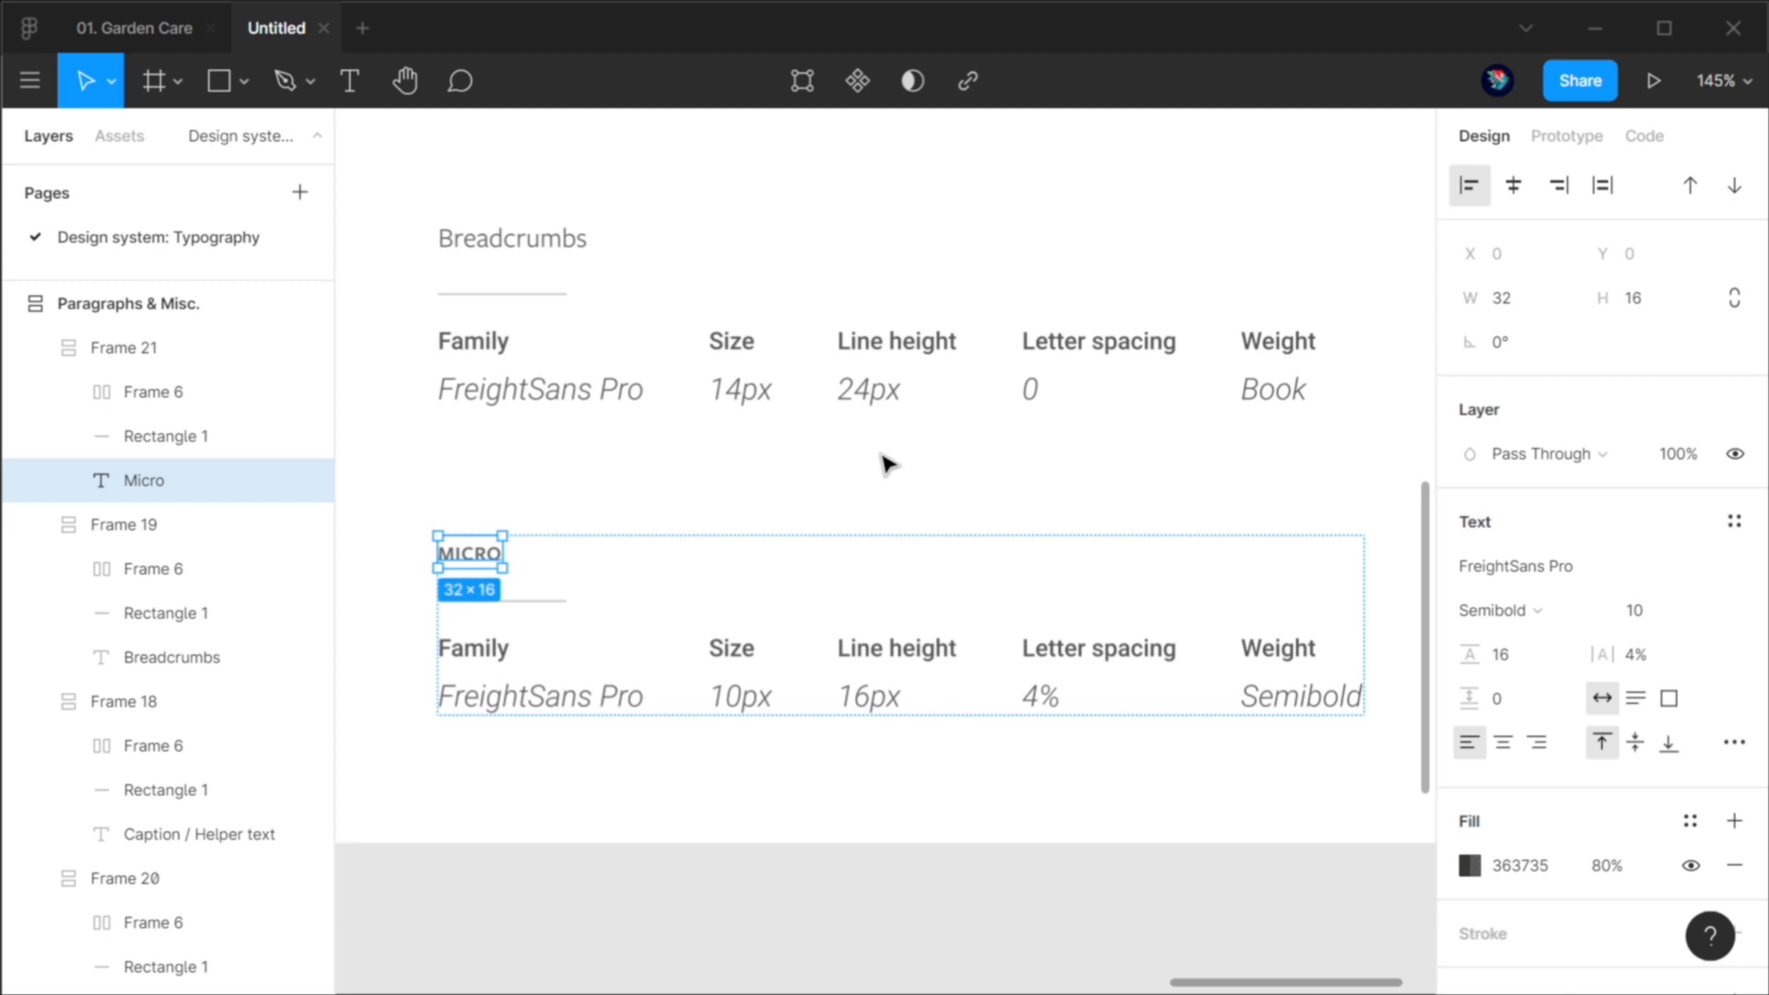
Step: Review all typography frames together, checking the Headlines, Links and Paragraphs & Misc. frames in turn
{"action": "scroll", "coordinate": [882, 454], "scroll_direction": "down", "scroll_amount": 5}
{"action": "left_click", "coordinate": [950, 670]}
{"action": "key", "text": "shift+1"}
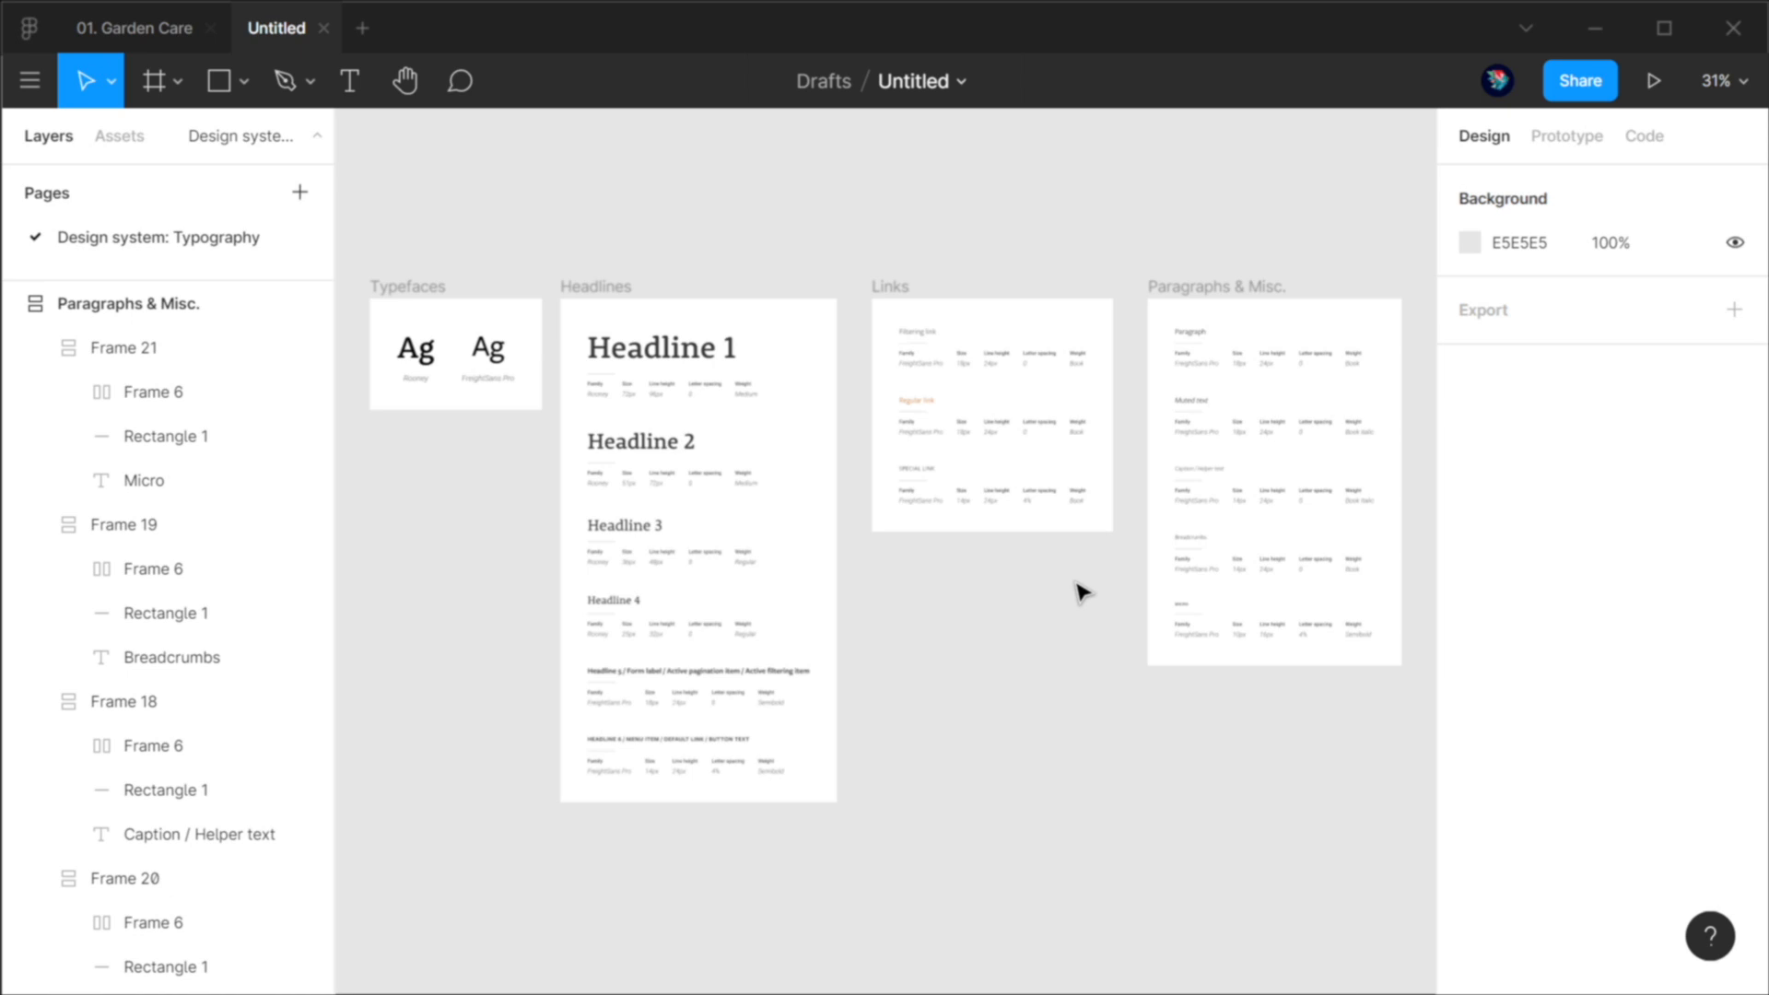
{"action": "left_click", "coordinate": [593, 284]}
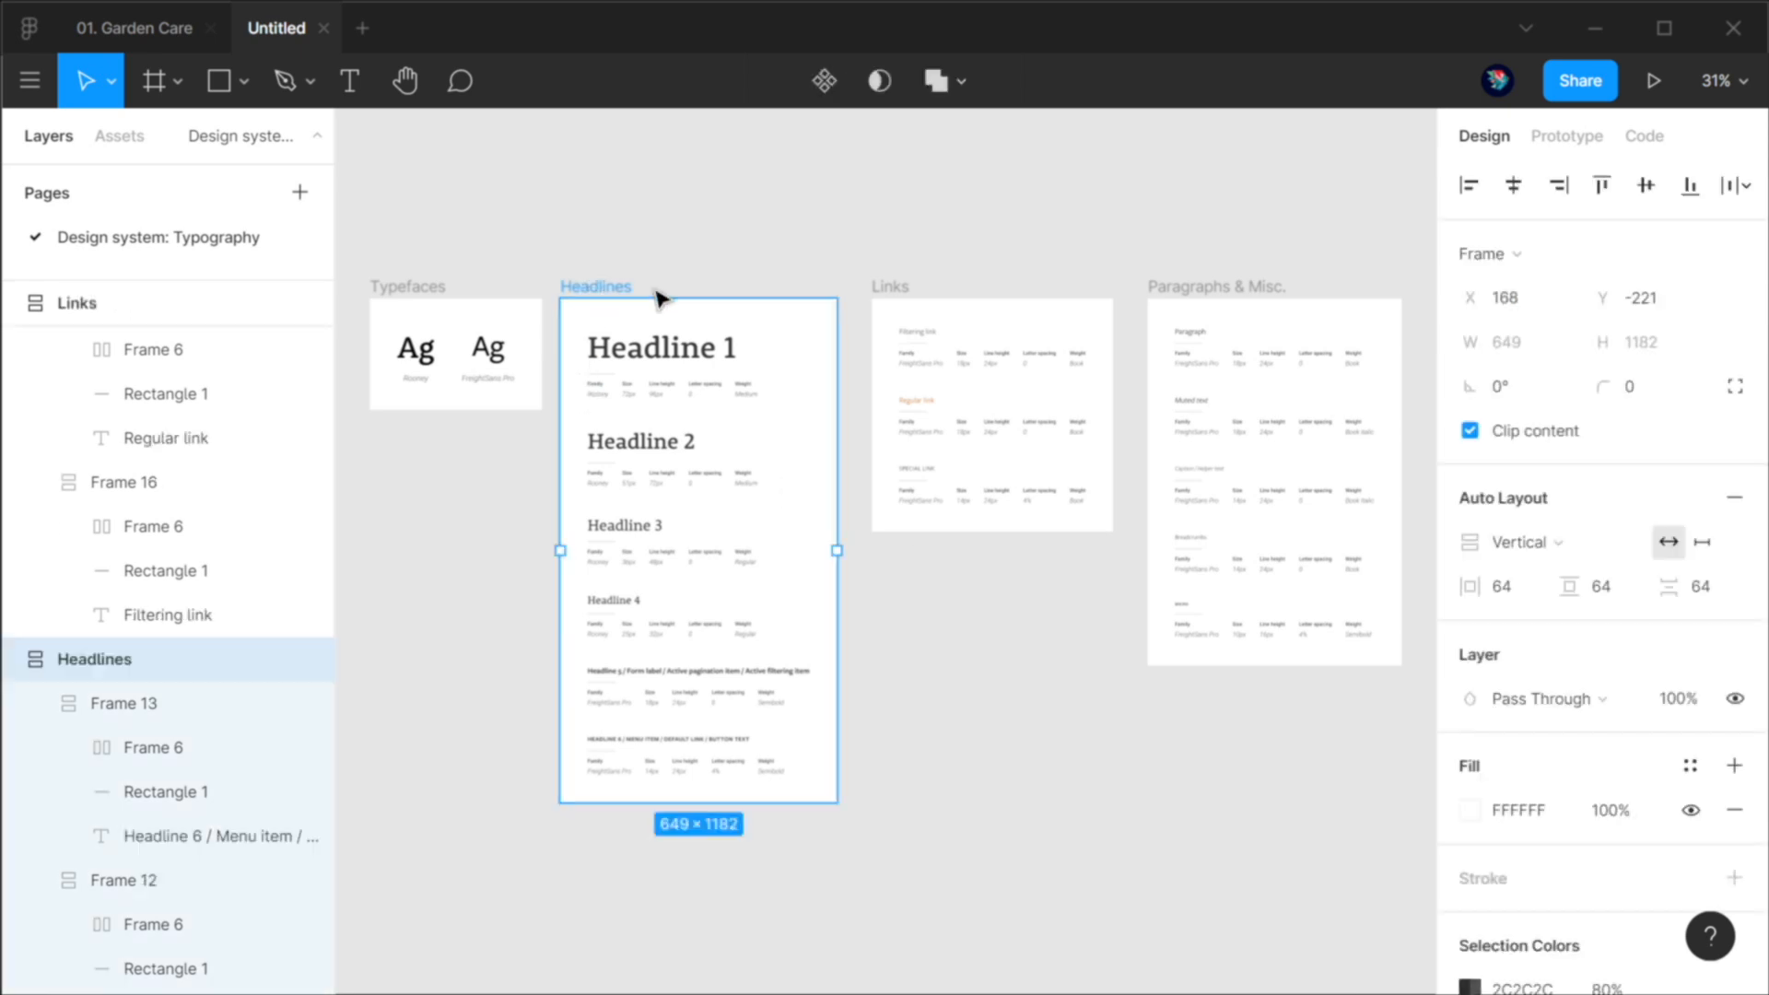
{"action": "left_click", "coordinate": [892, 293]}
{"action": "left_click", "coordinate": [1224, 300]}
{"action": "left_click", "coordinate": [1173, 250]}
{"action": "scroll", "coordinate": [1262, 254], "scroll_direction": "right", "scroll_amount": 2}
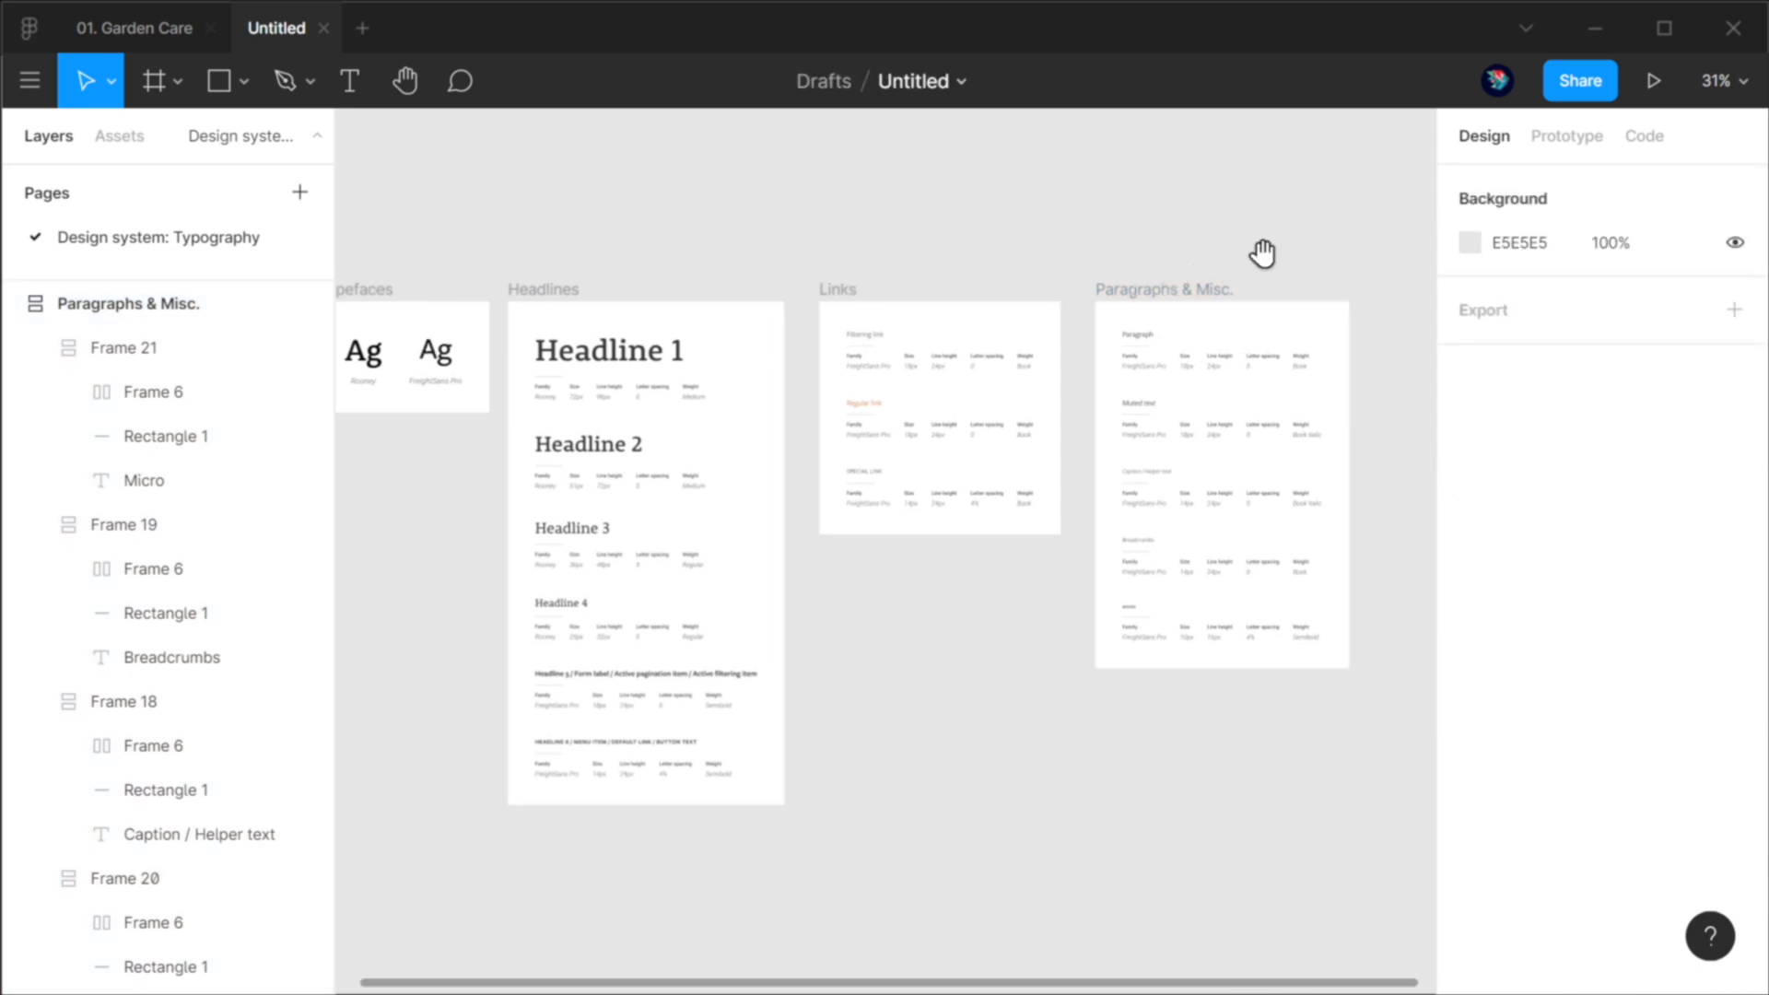
{"action": "scroll", "coordinate": [1263, 253], "scroll_direction": "right", "scroll_amount": 6}
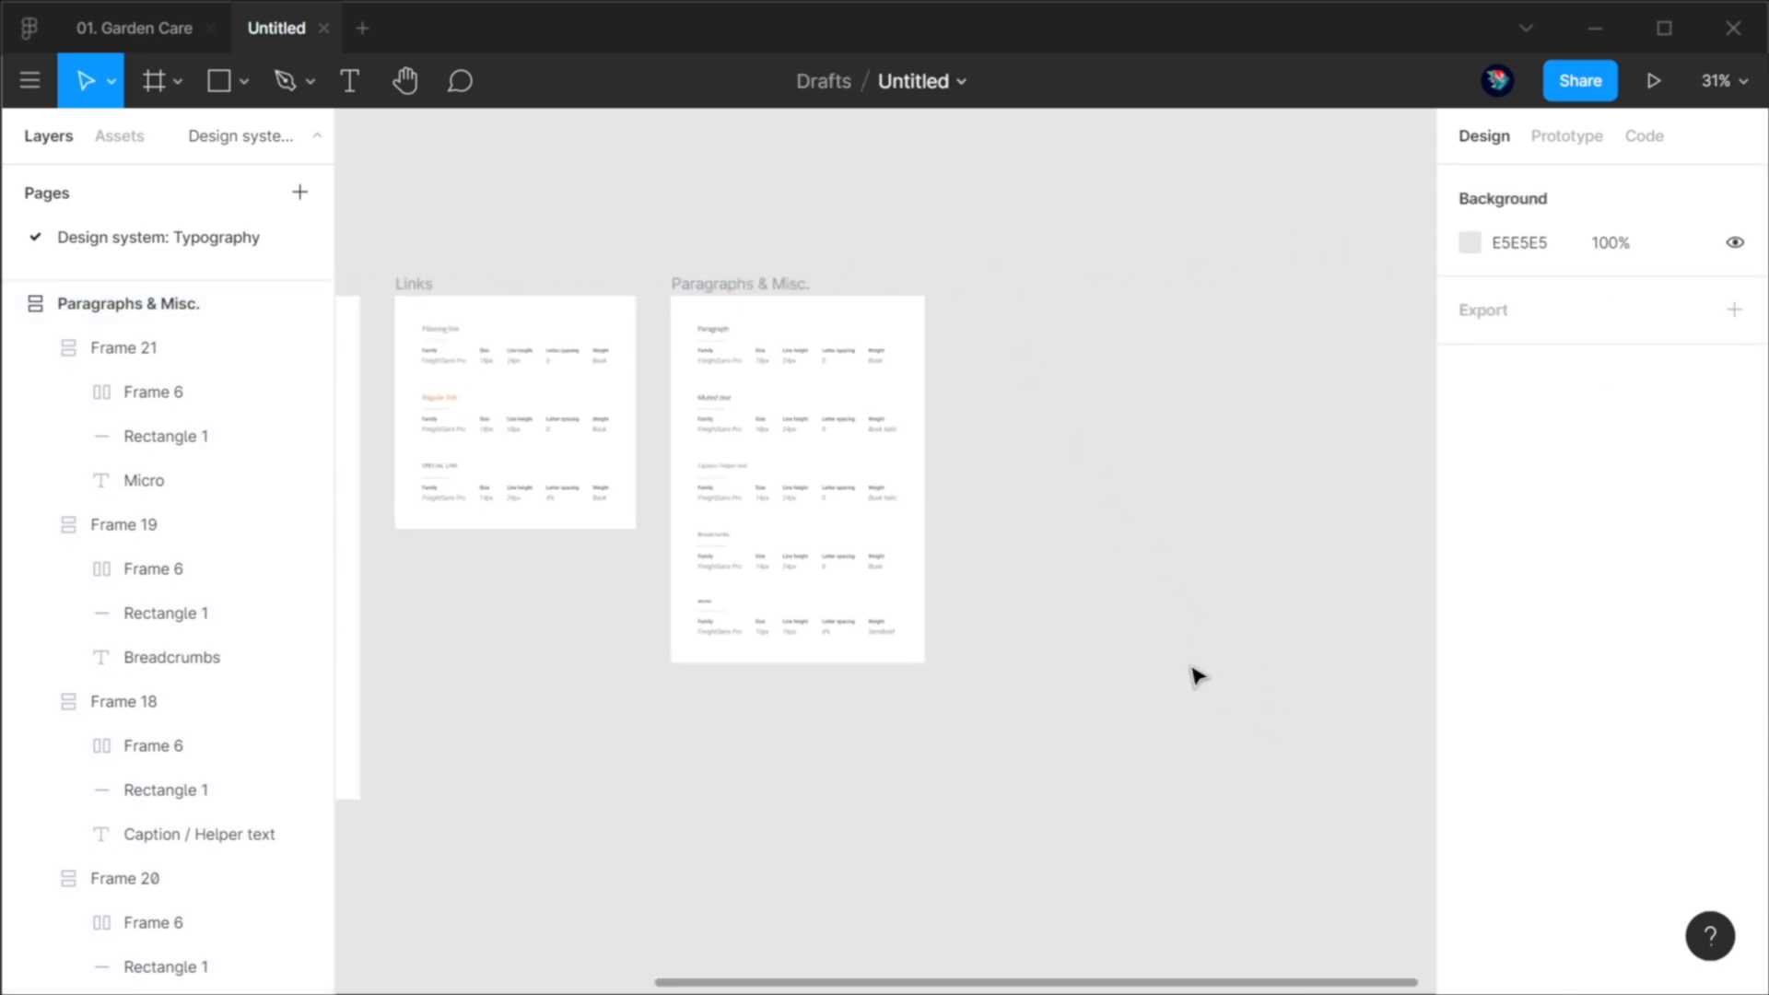
{"action": "left_click_drag", "start_coordinate": [612, 466], "coordinate": [1071, 421]}
{"action": "left_click_drag", "start_coordinate": [1055, 583], "coordinate": [1074, 584]}
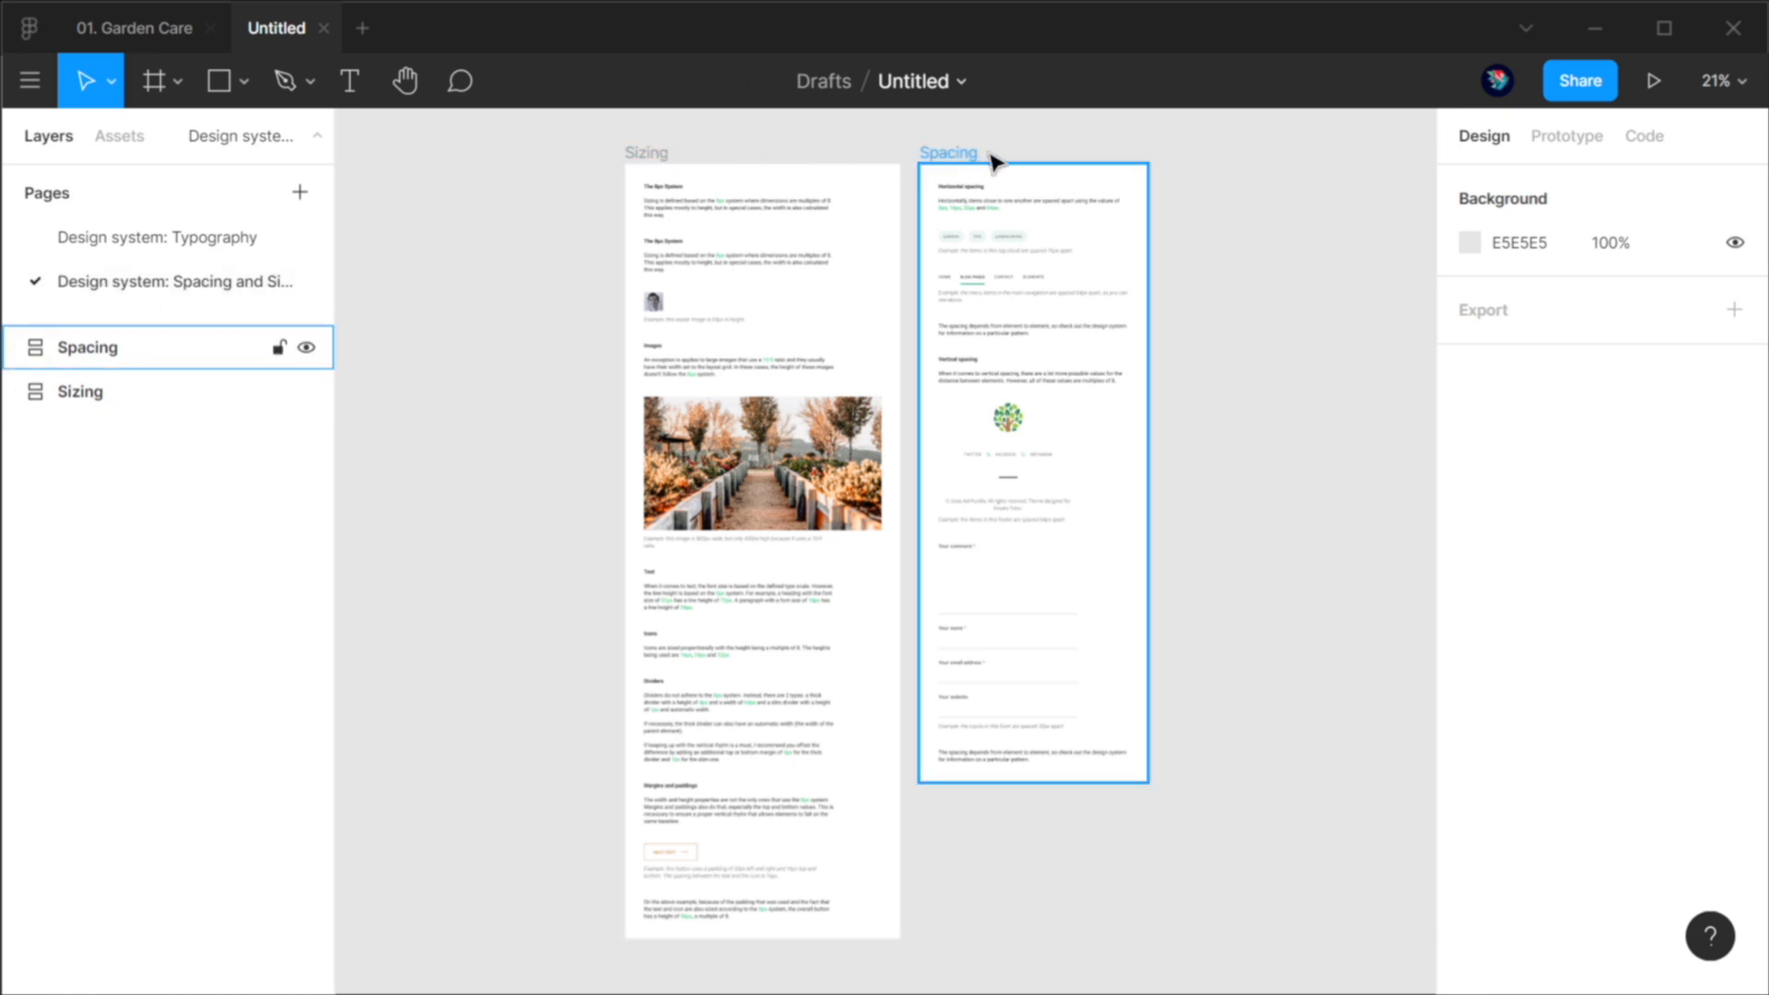
Step: Bring the Sizing frame on the spacing and sizing page into close view
{"action": "left_click", "coordinate": [652, 158]}
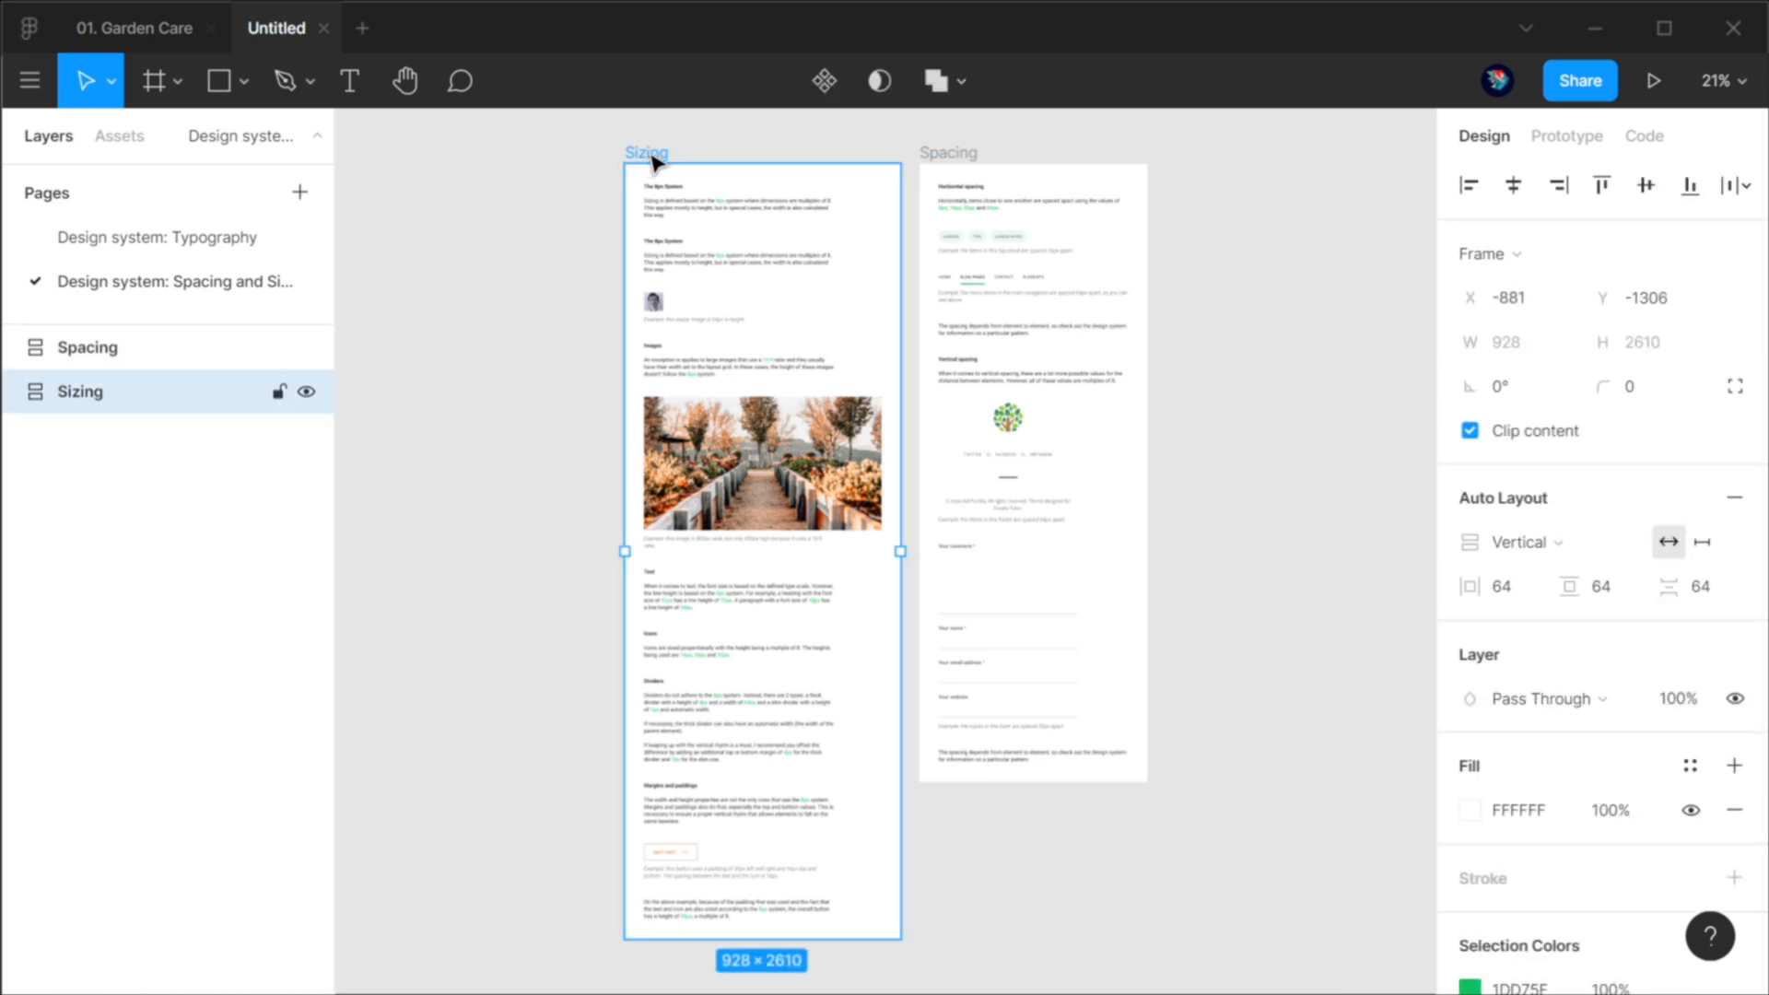
{"action": "left_click", "coordinate": [1256, 280]}
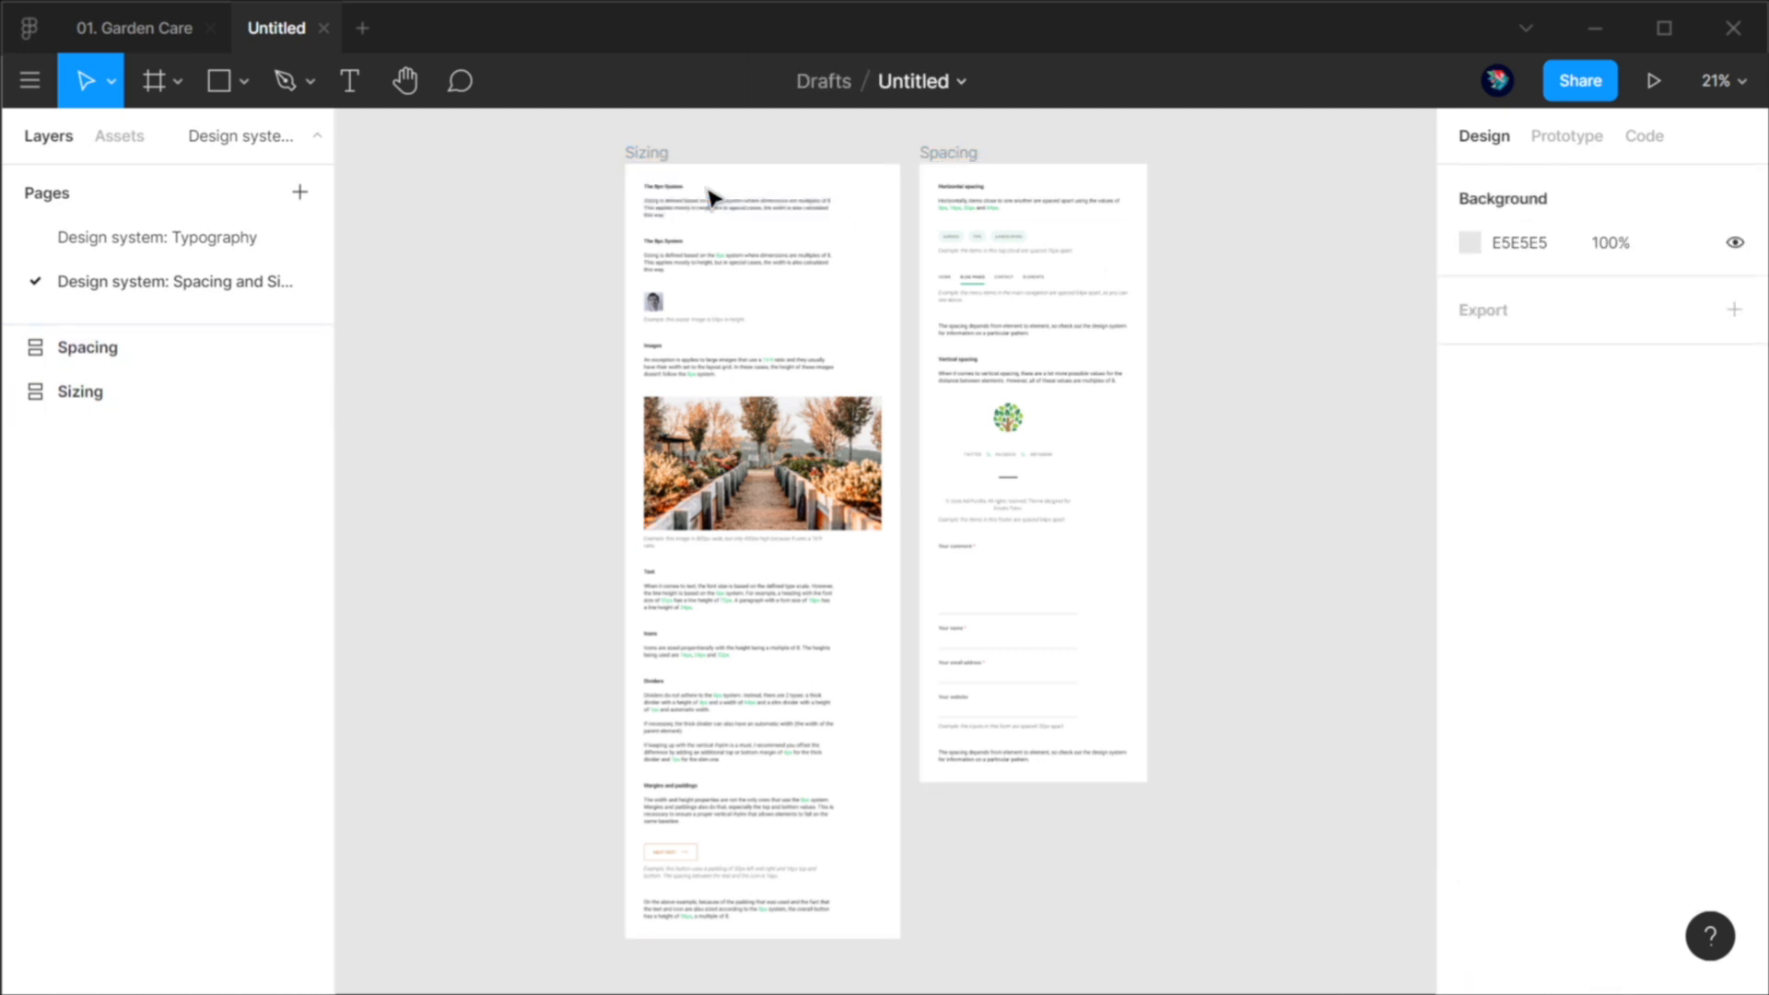
{"action": "left_click", "coordinate": [648, 158]}
{"action": "key", "text": "shift+2"}
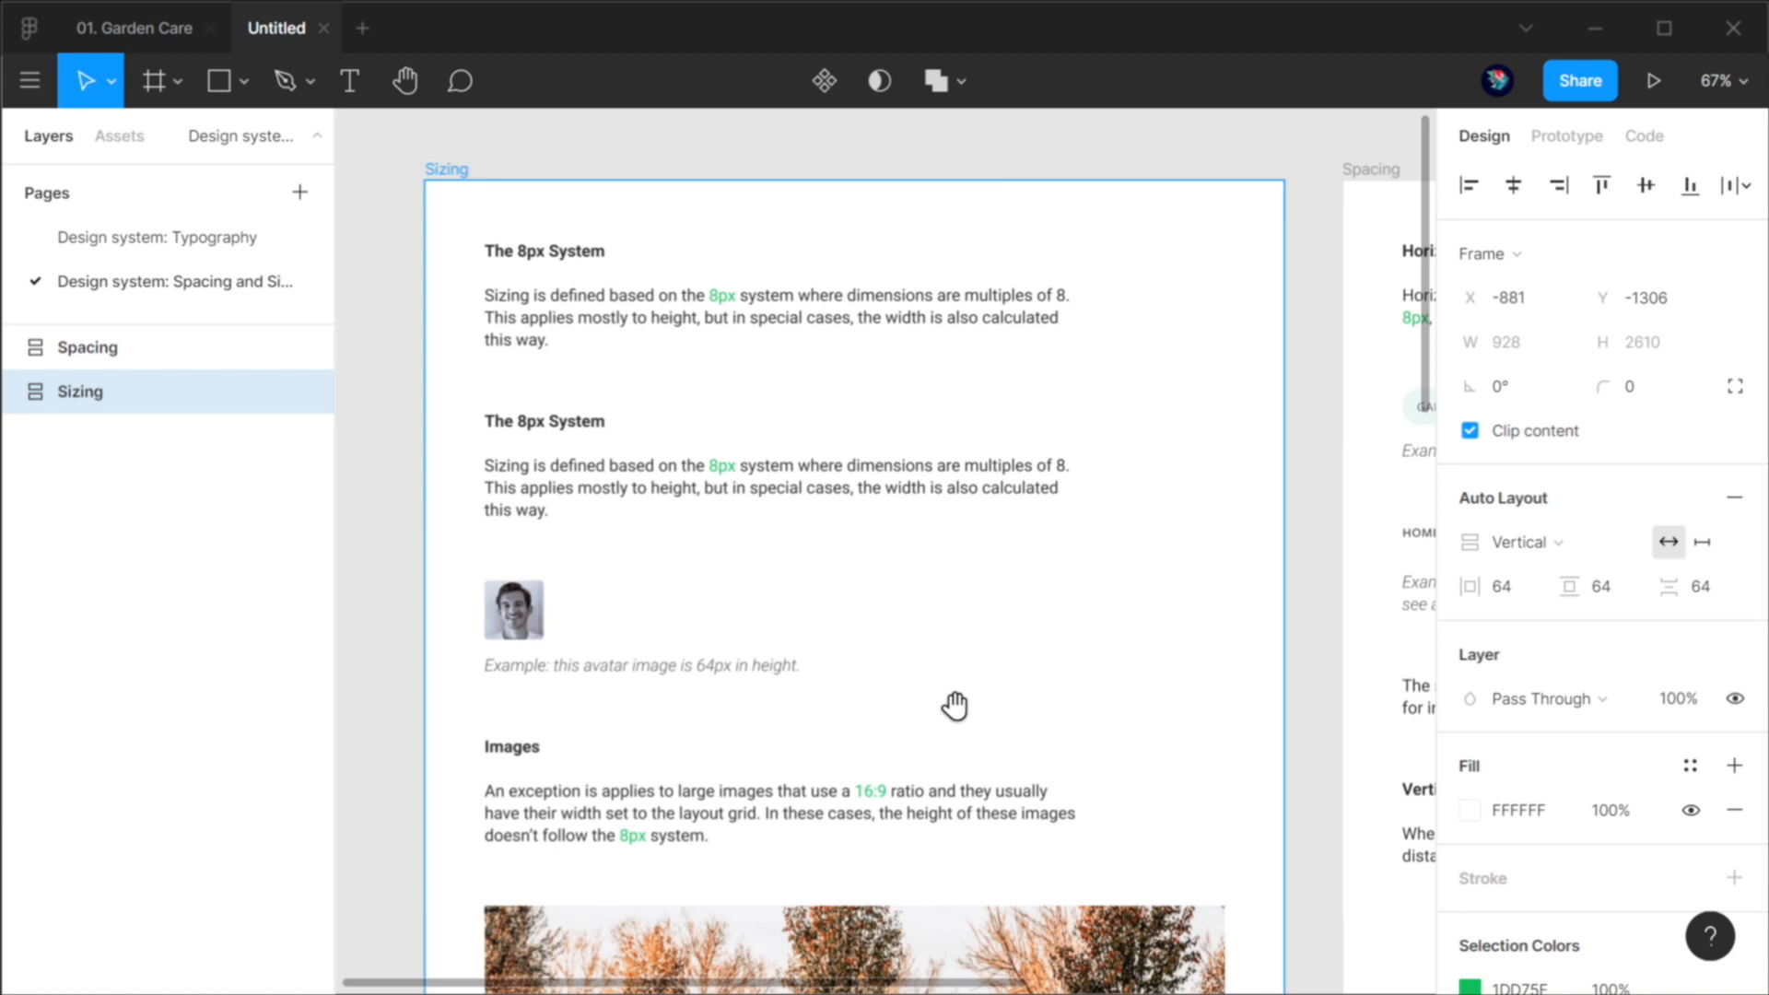
Step: Search the commands for "hide" and hide the editor interface around the canvas
{"action": "left_click", "coordinate": [1338, 474]}
{"action": "key", "text": "ctrl+/"}
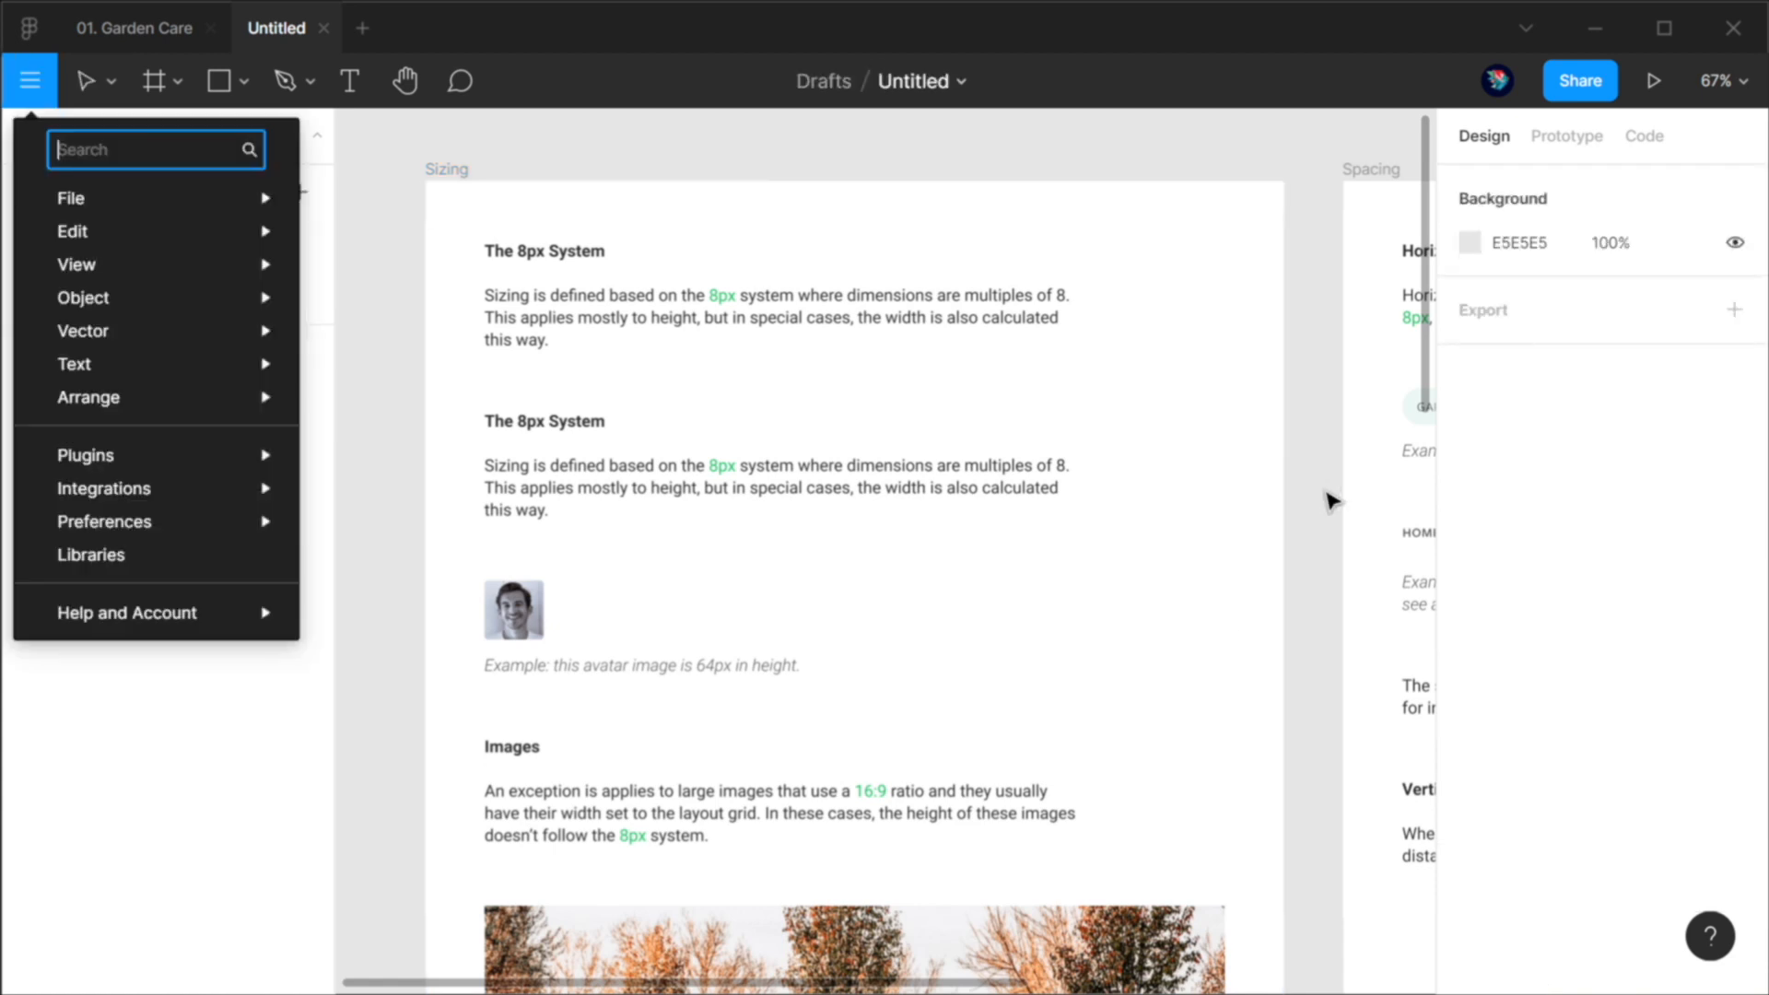
{"action": "type", "text": "hide"}
{"action": "key", "text": "Down"}
{"action": "key", "text": "Down"}
{"action": "key", "text": "Return"}
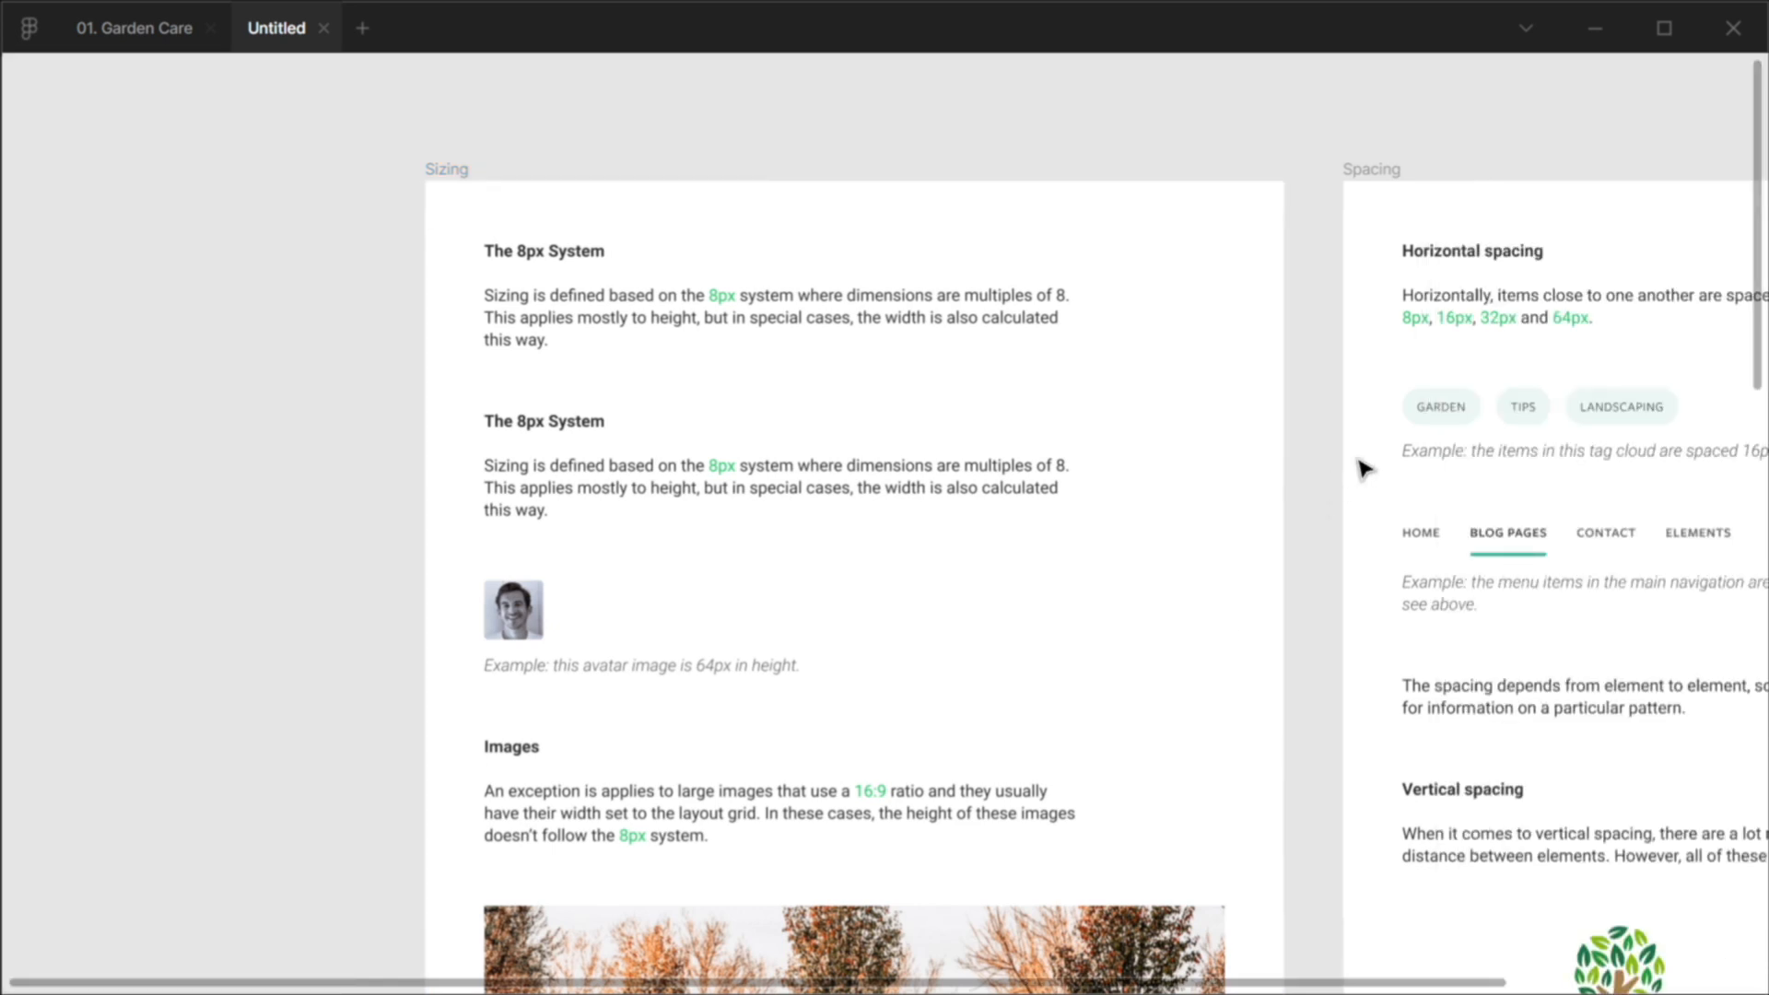
Step: Remove the duplicate "The 8px System" text block from the Sizing frame
{"action": "key", "text": "shift+0"}
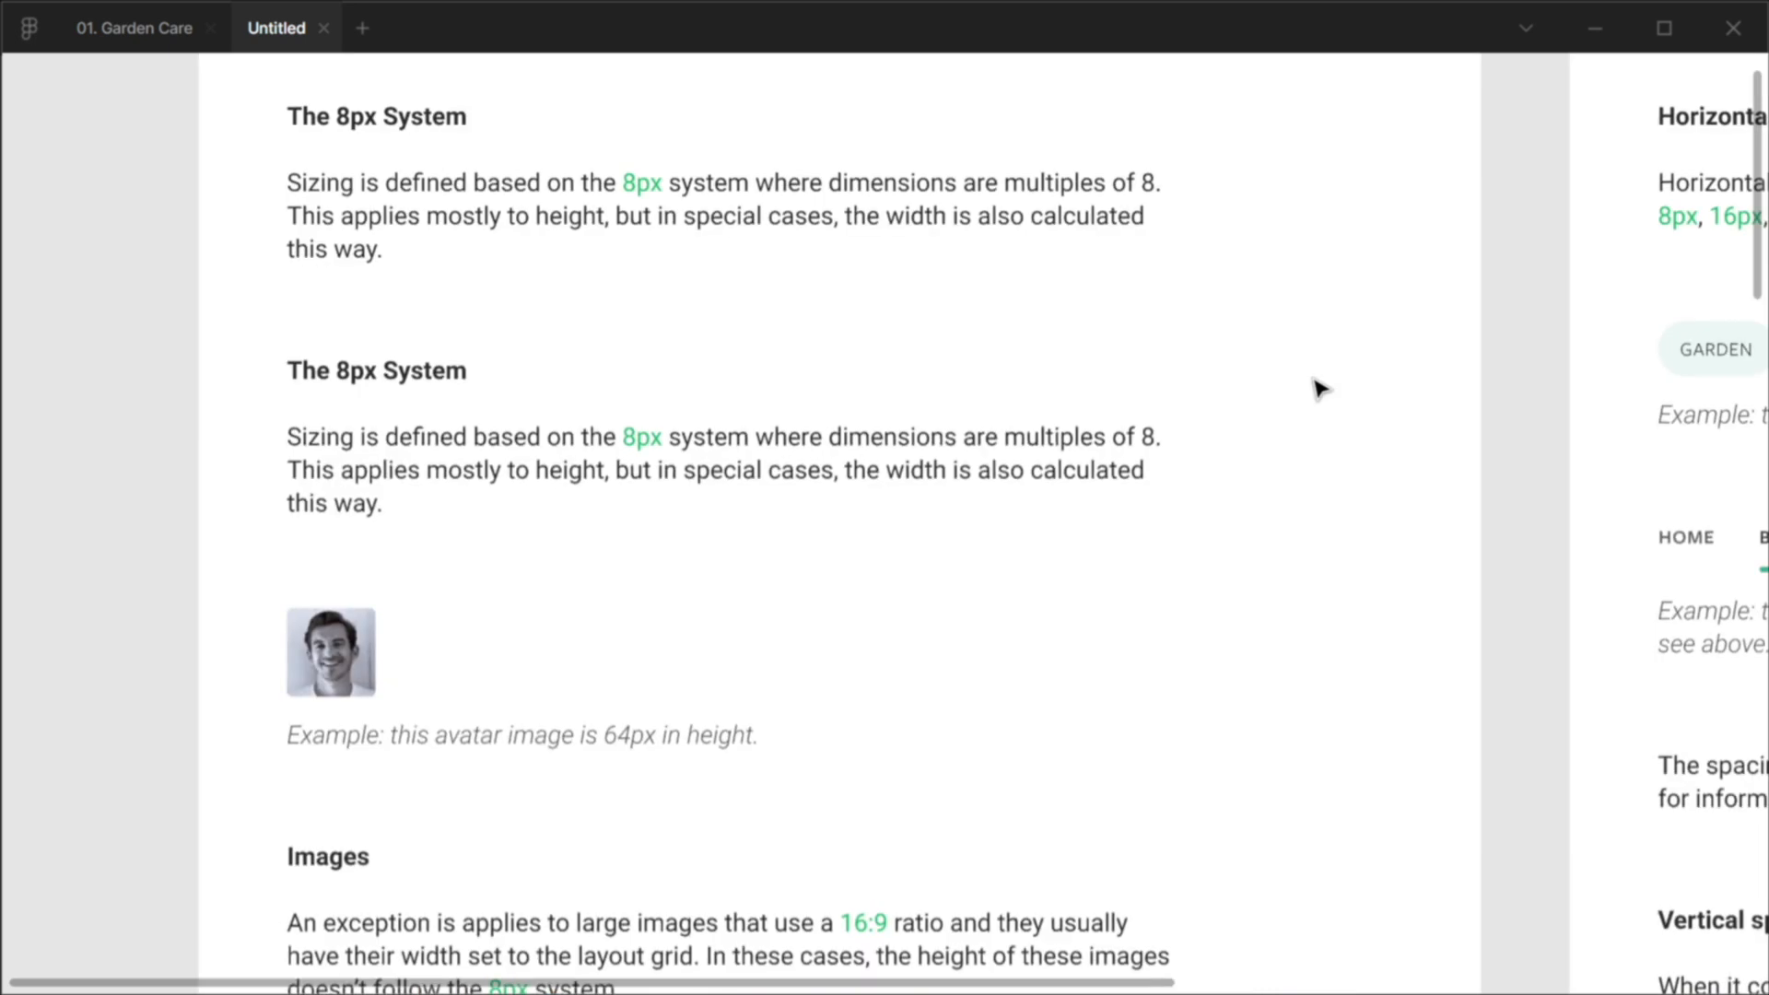
{"action": "key", "text": "plus"}
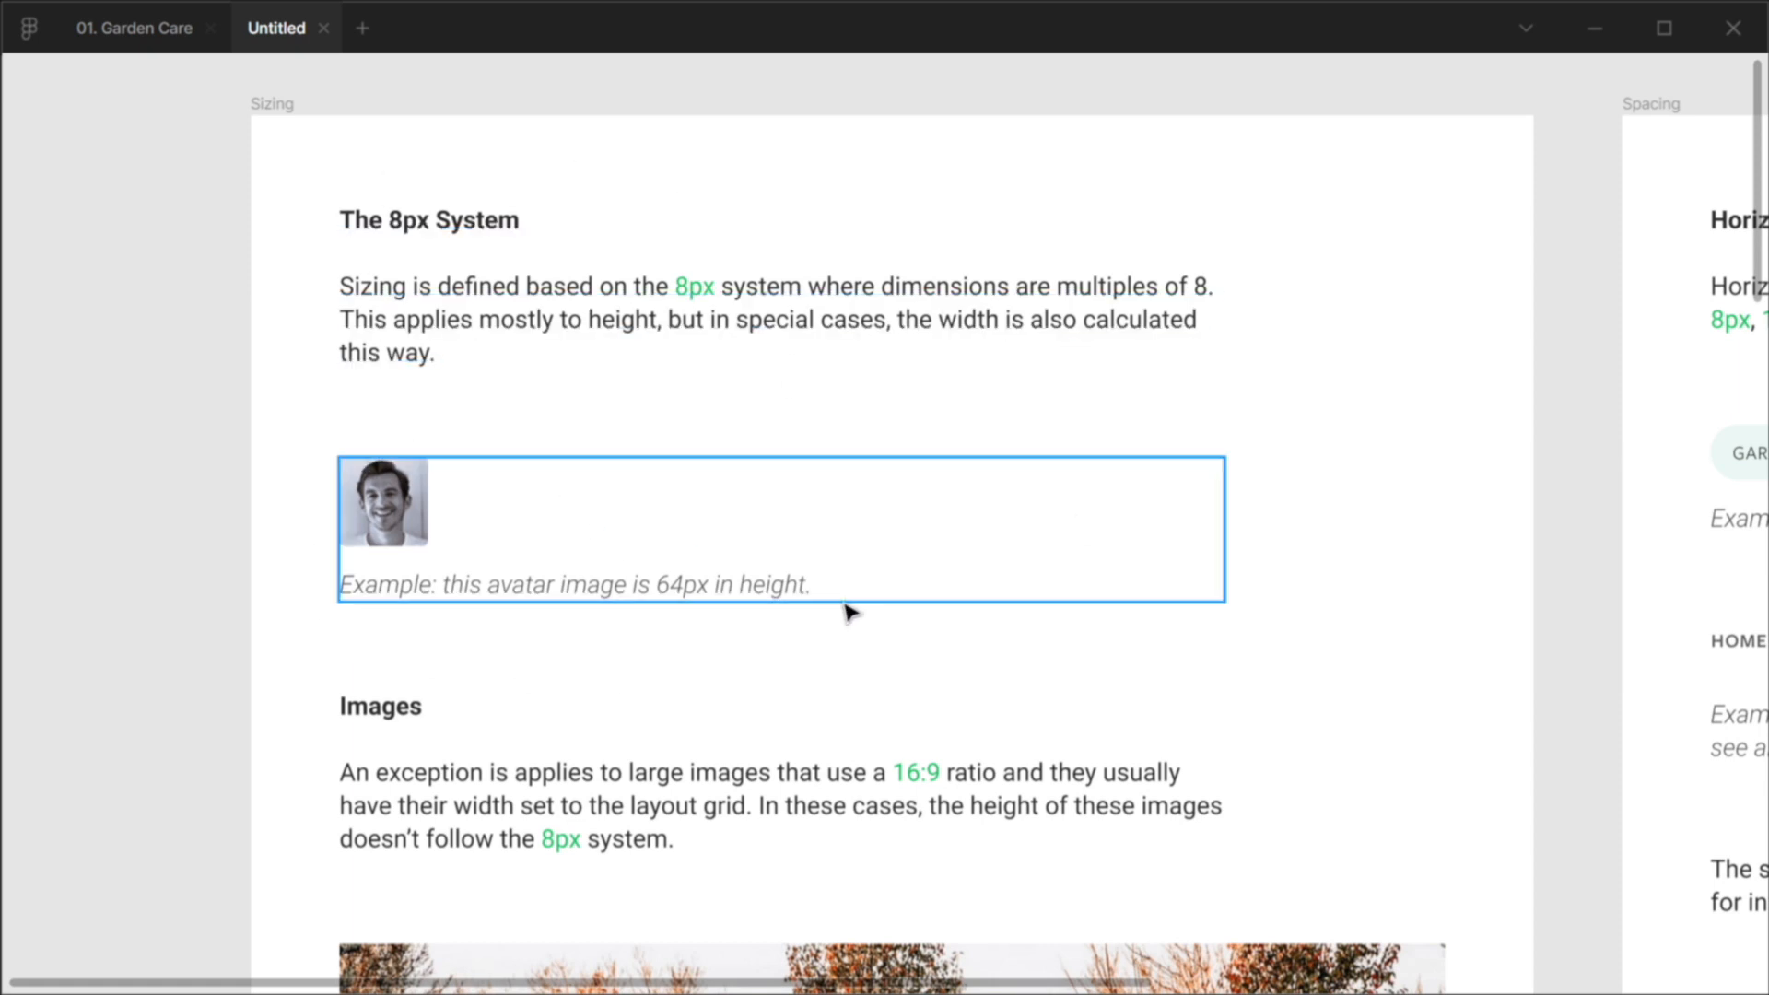
Step: Read the Sizing frame's guidelines on images, text, icons, dividers, and margins and paddings
{"action": "scroll", "coordinate": [743, 569], "scroll_direction": "down", "scroll_amount": 6}
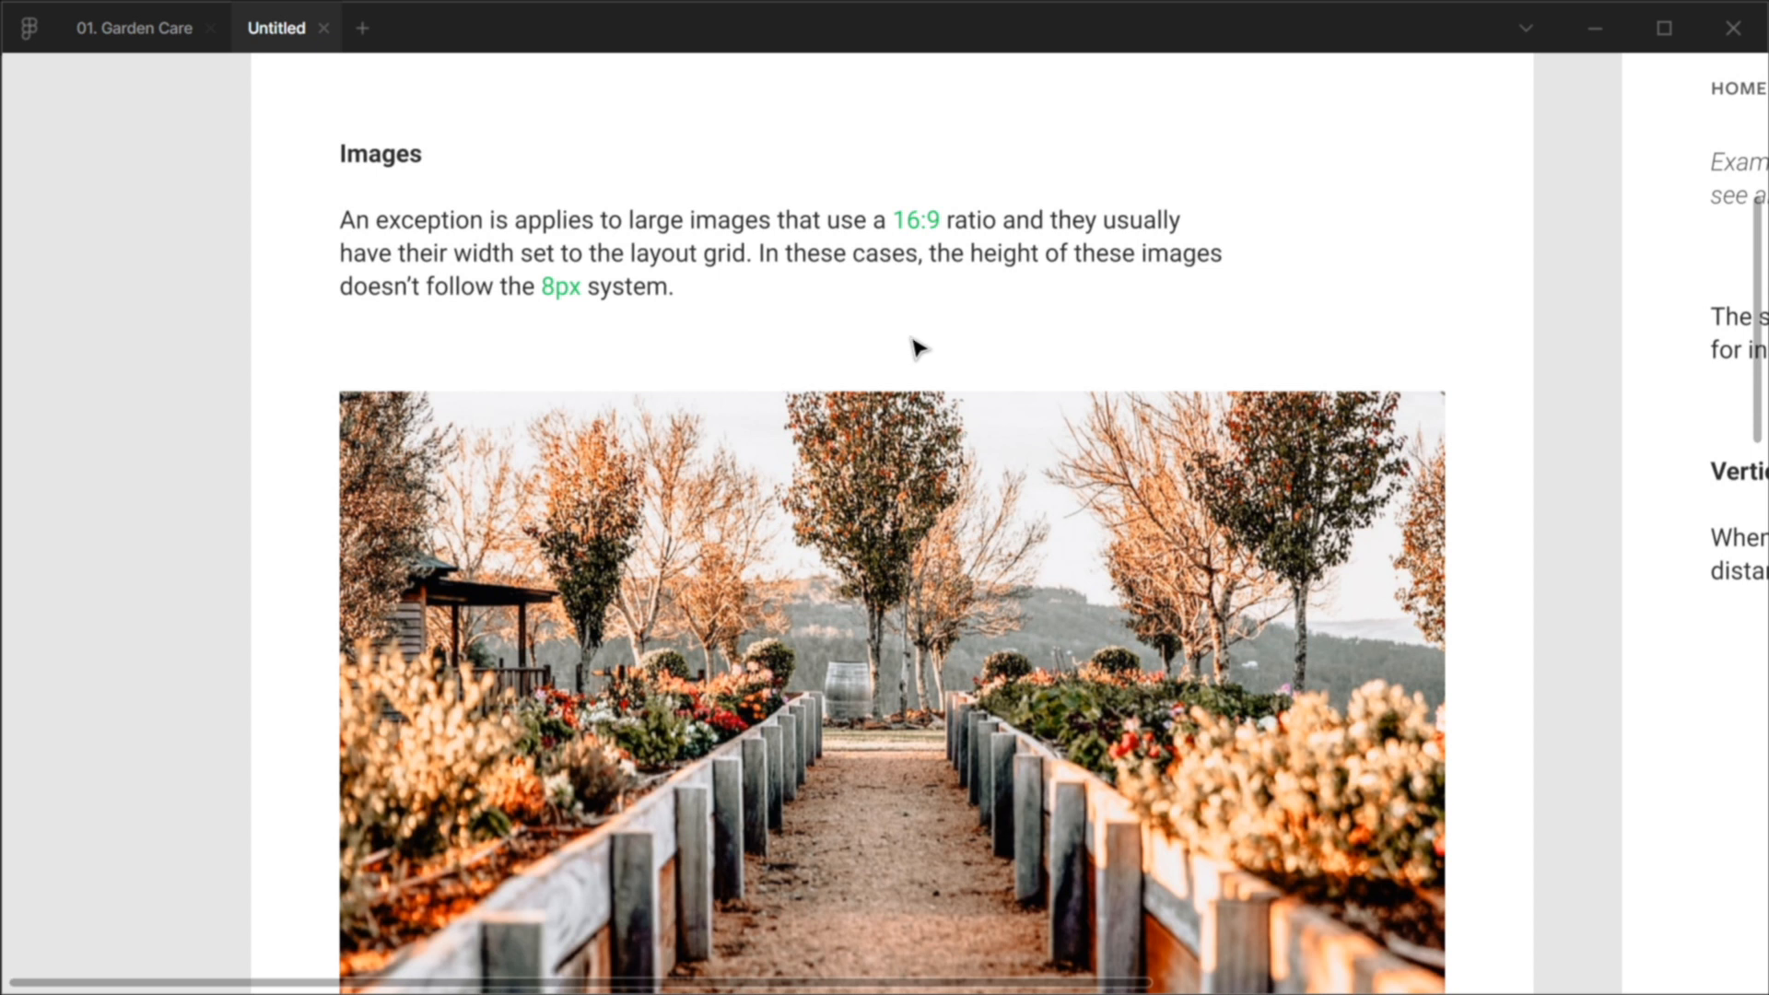
{"action": "scroll", "coordinate": [915, 349], "scroll_direction": "down", "scroll_amount": 5}
{"action": "scroll", "coordinate": [915, 349], "scroll_direction": "down", "scroll_amount": 5}
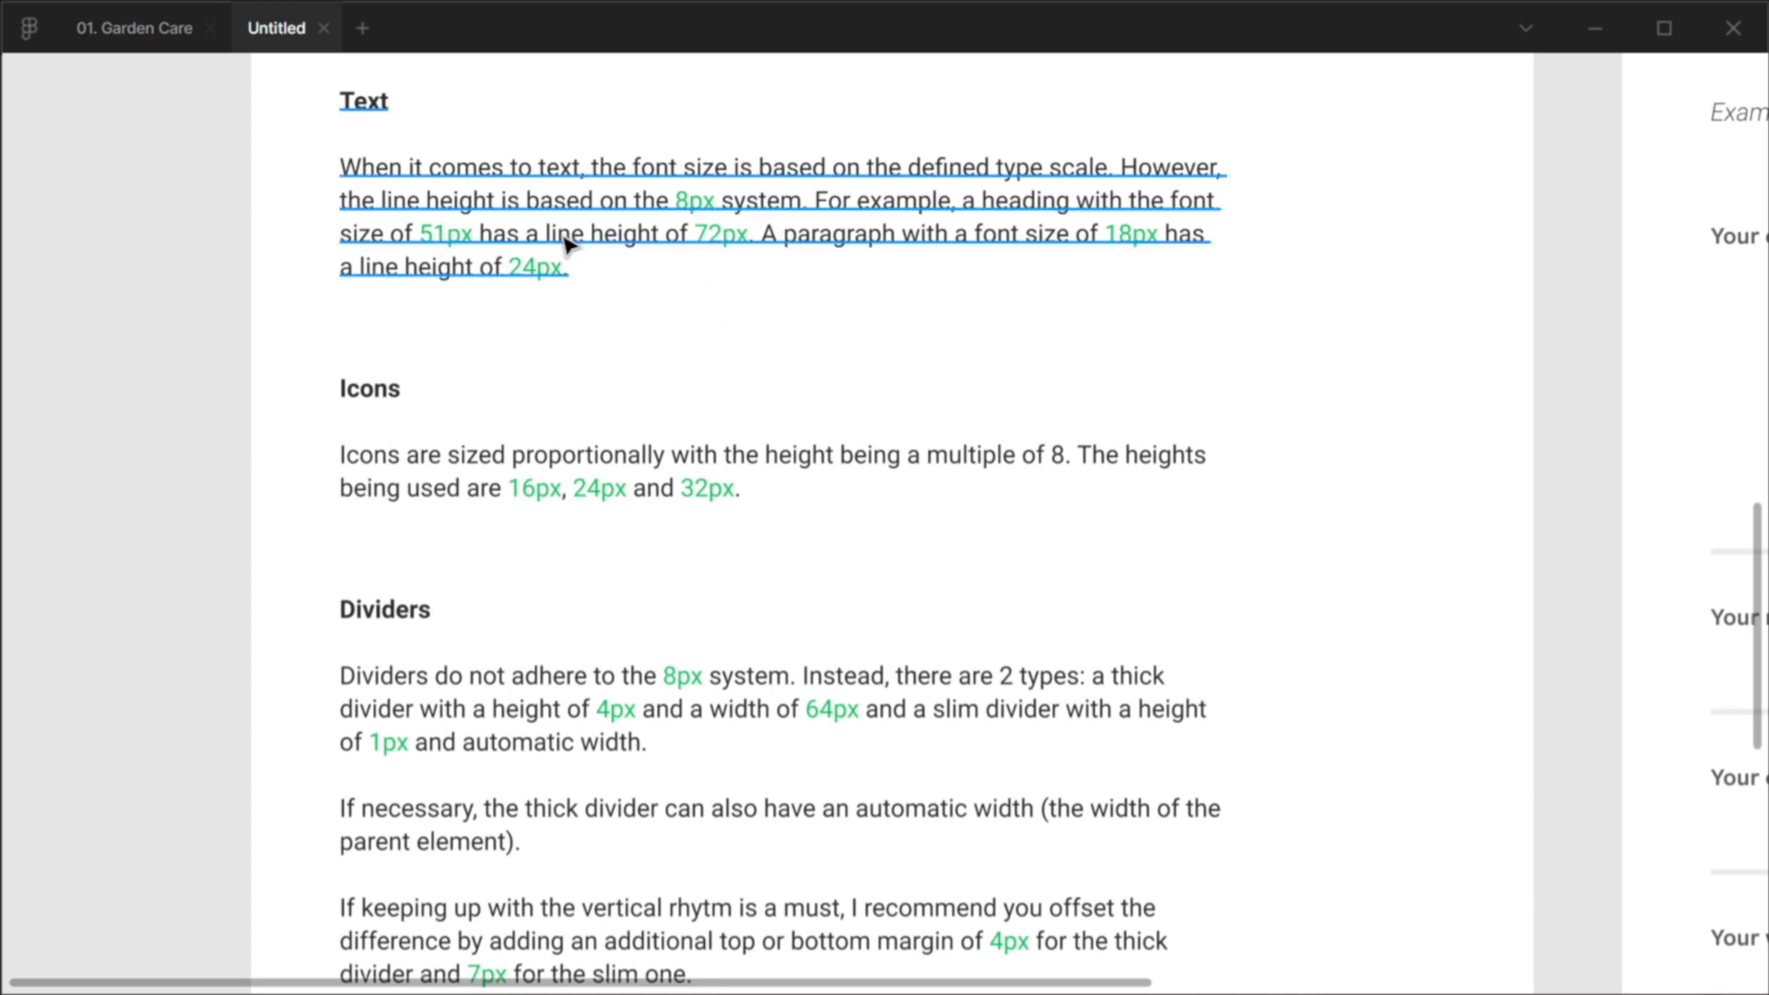
{"action": "scroll", "coordinate": [1043, 427], "scroll_direction": "down", "scroll_amount": 3}
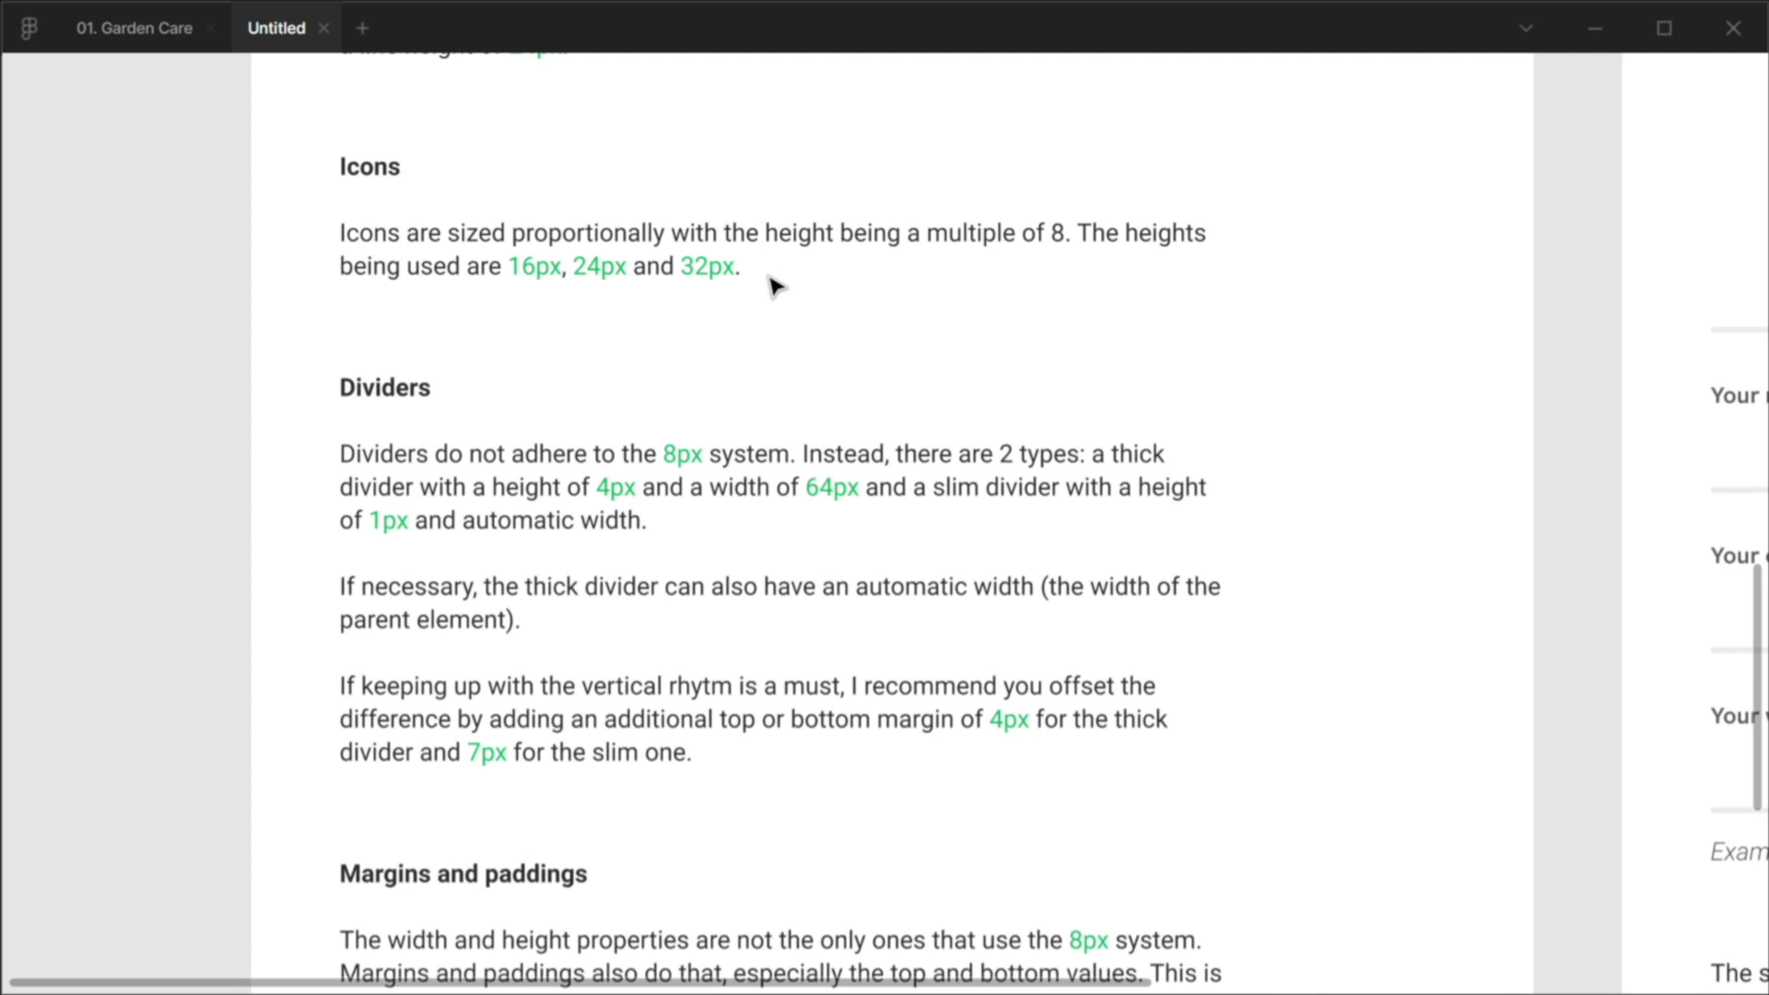
{"action": "scroll", "coordinate": [774, 285], "scroll_direction": "down", "scroll_amount": 3}
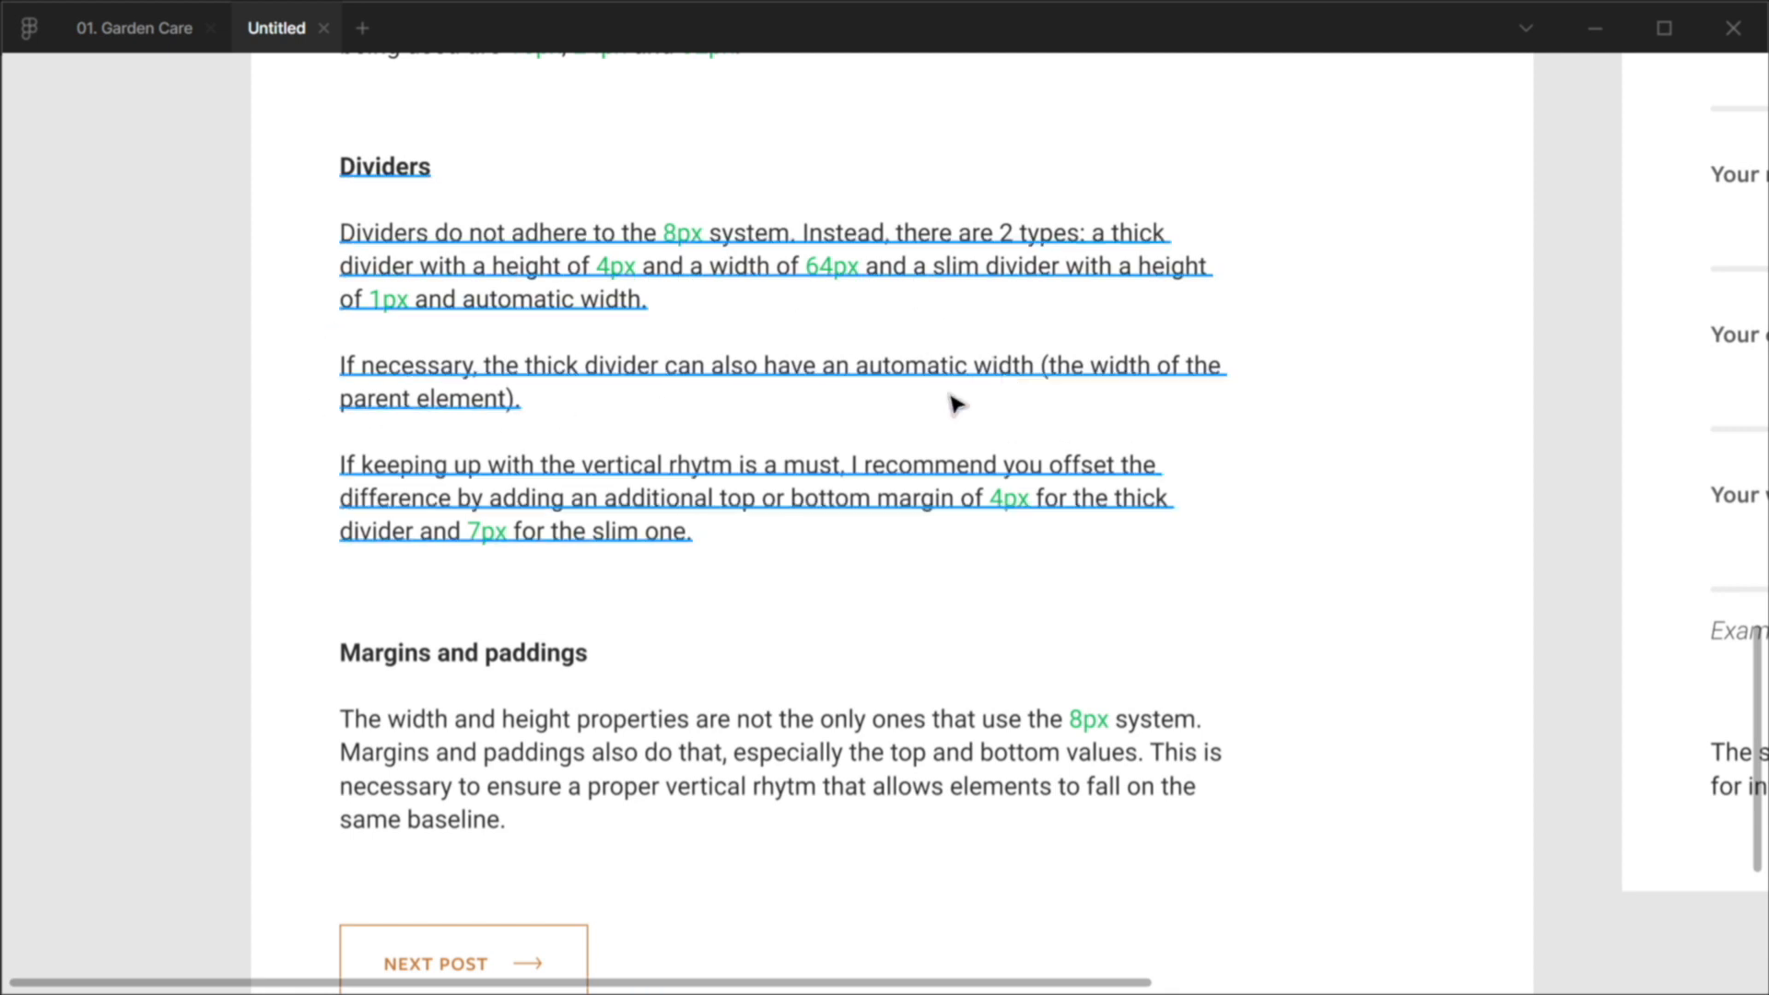
Step: Examine the Sizing frame's margins and paddings section, including the padding caption under the "NEXT POST" button example
{"action": "scroll", "coordinate": [1354, 482], "scroll_direction": "down", "scroll_amount": 5}
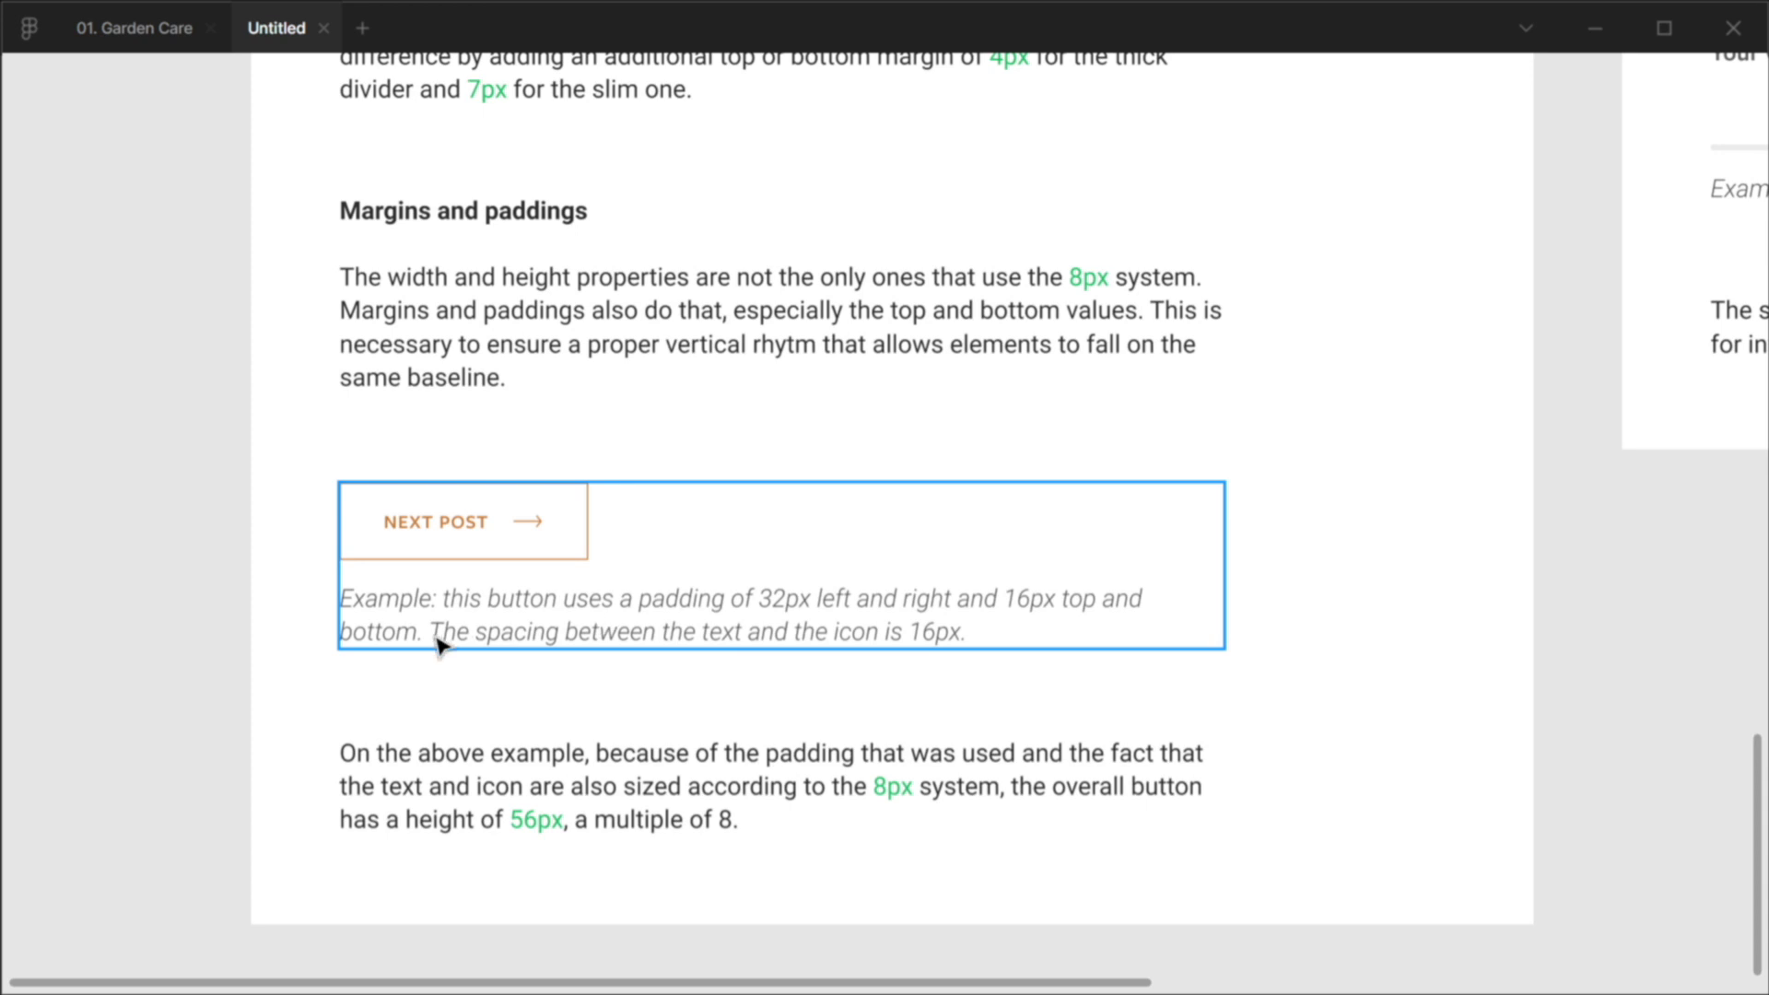
{"action": "left_click", "coordinate": [426, 611], "text": "ctrl"}
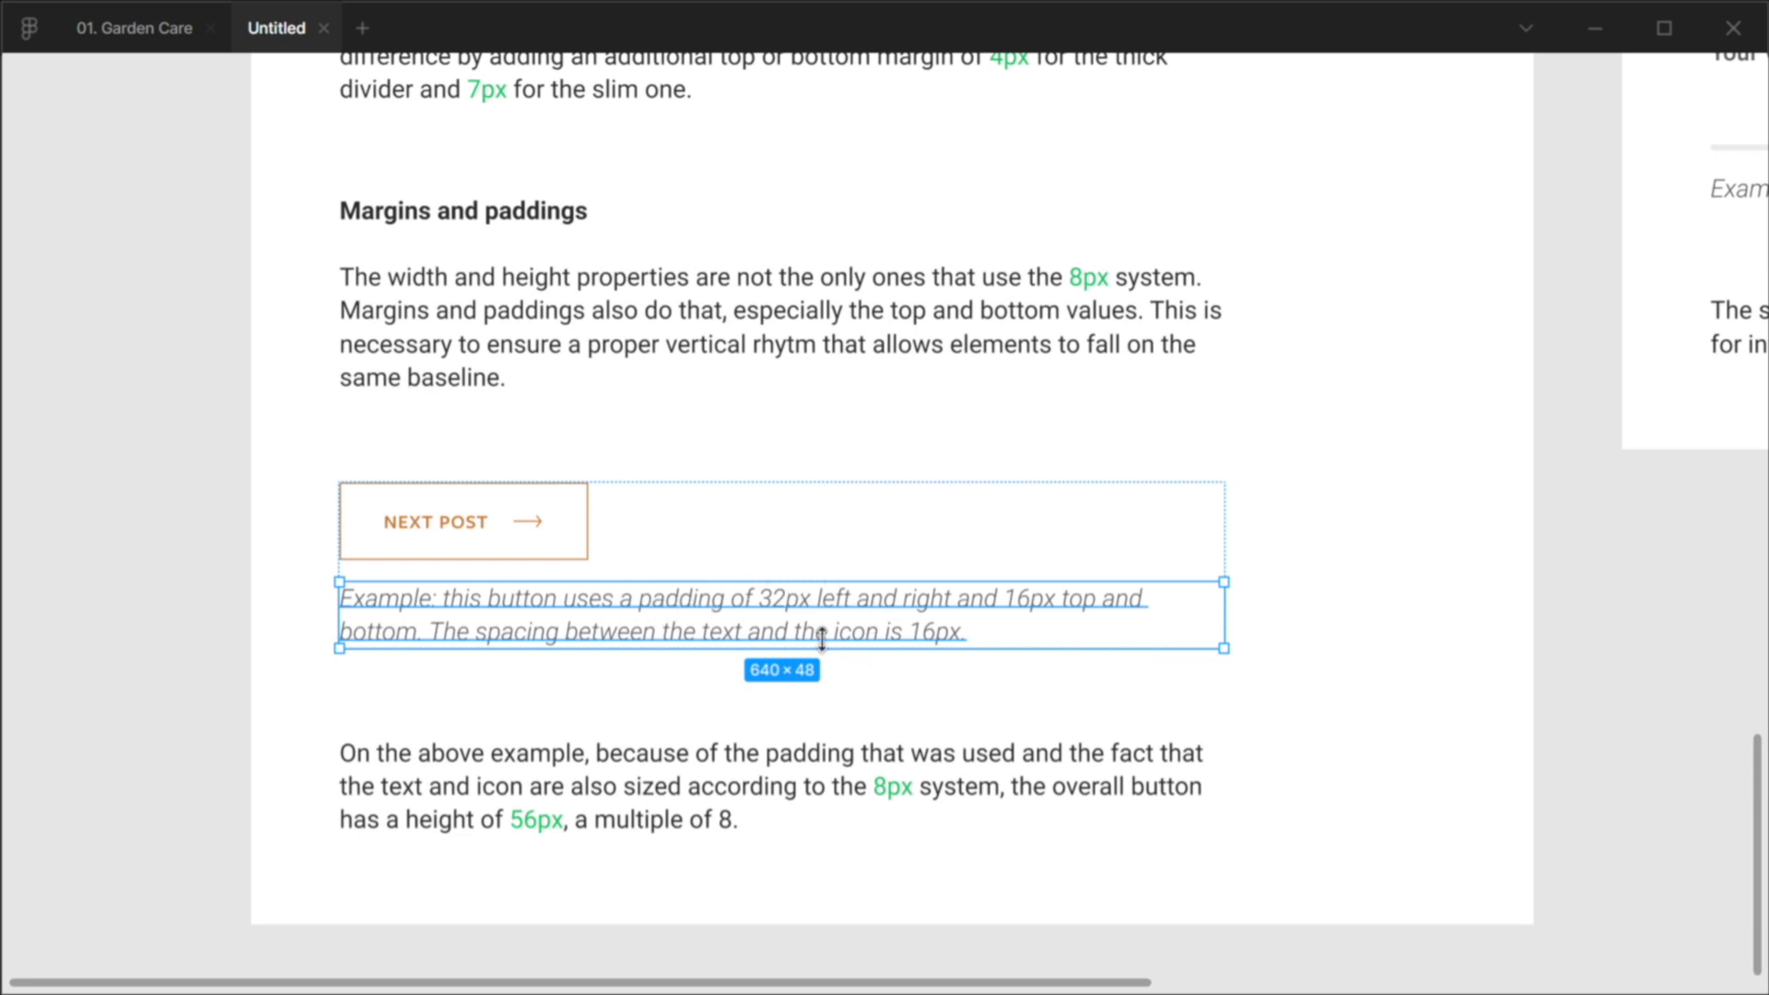
{"action": "left_click", "coordinate": [897, 687]}
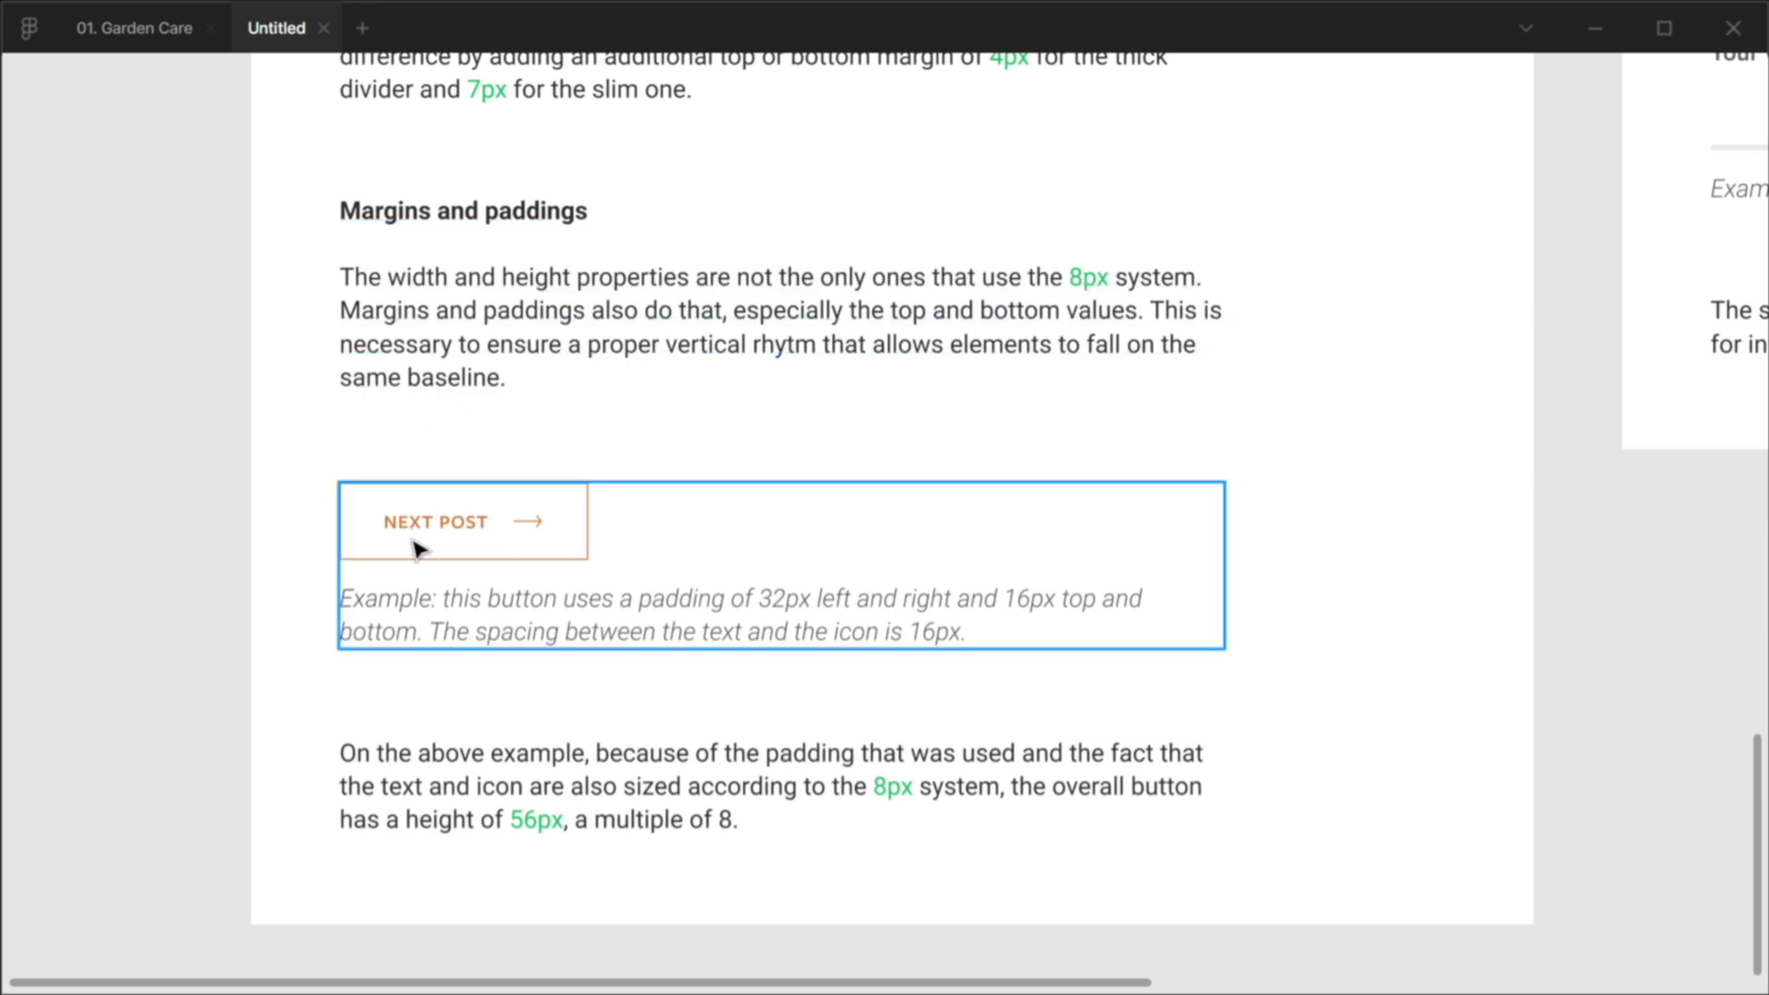
{"action": "left_click", "coordinate": [449, 288]}
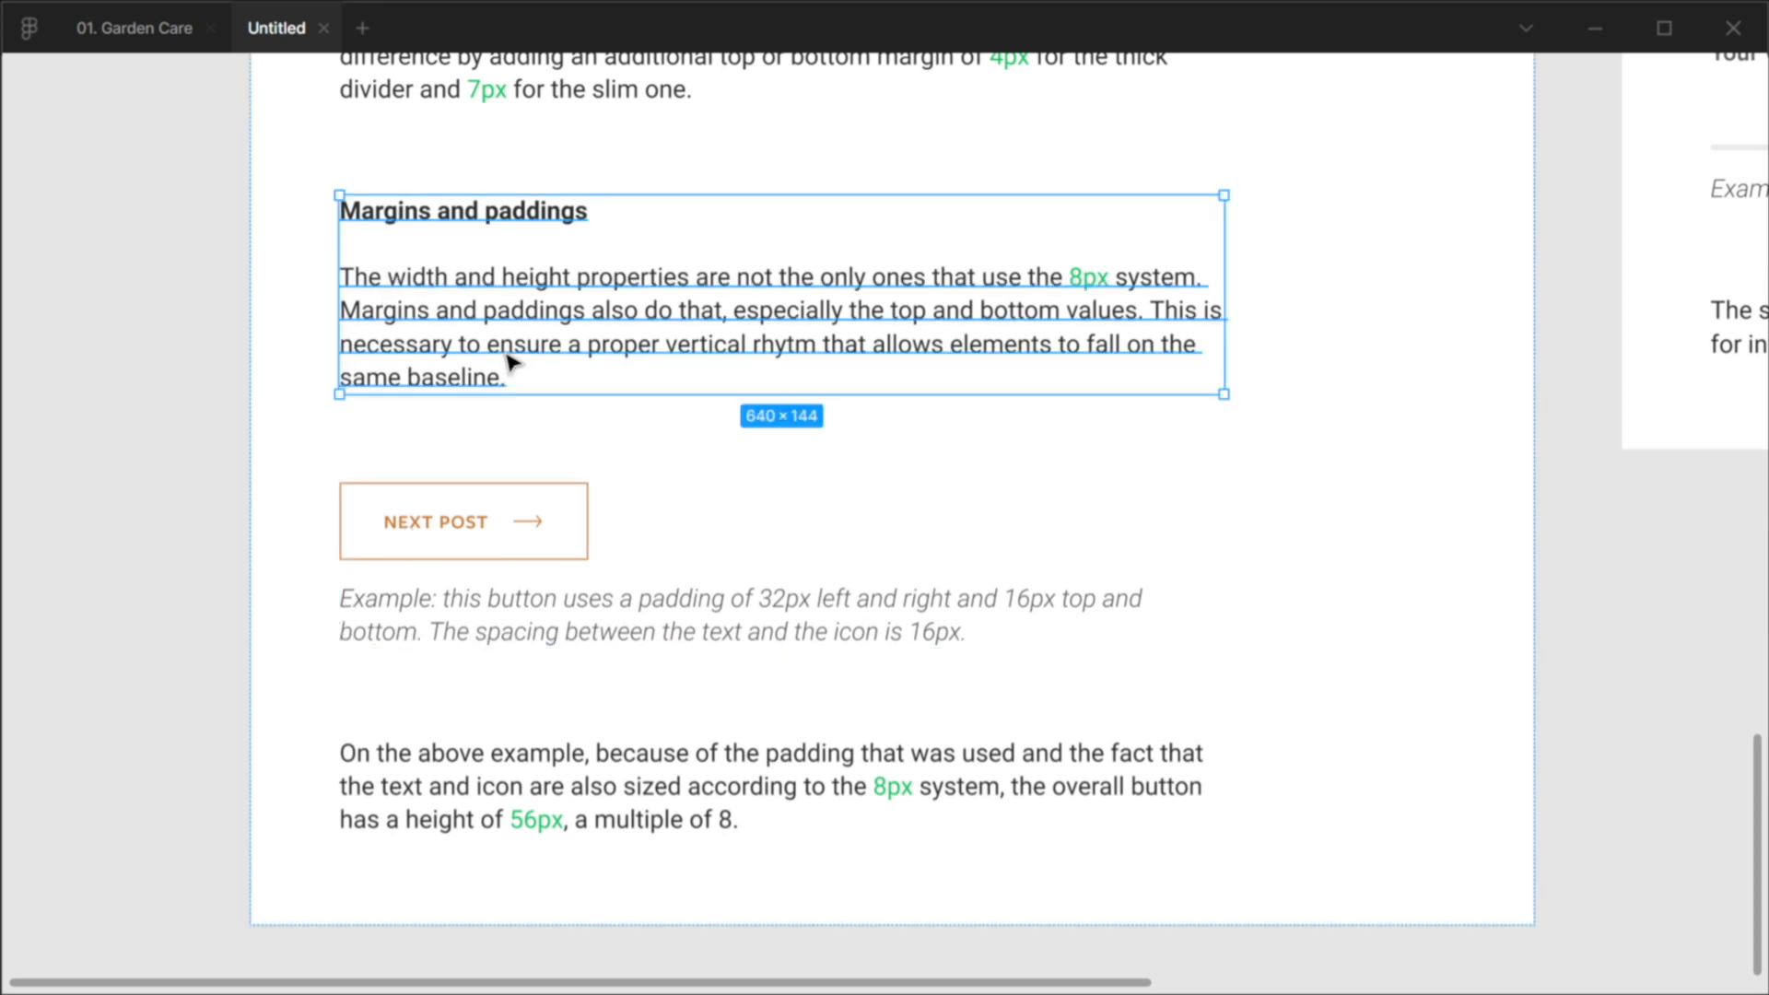
{"action": "left_click", "coordinate": [684, 605]}
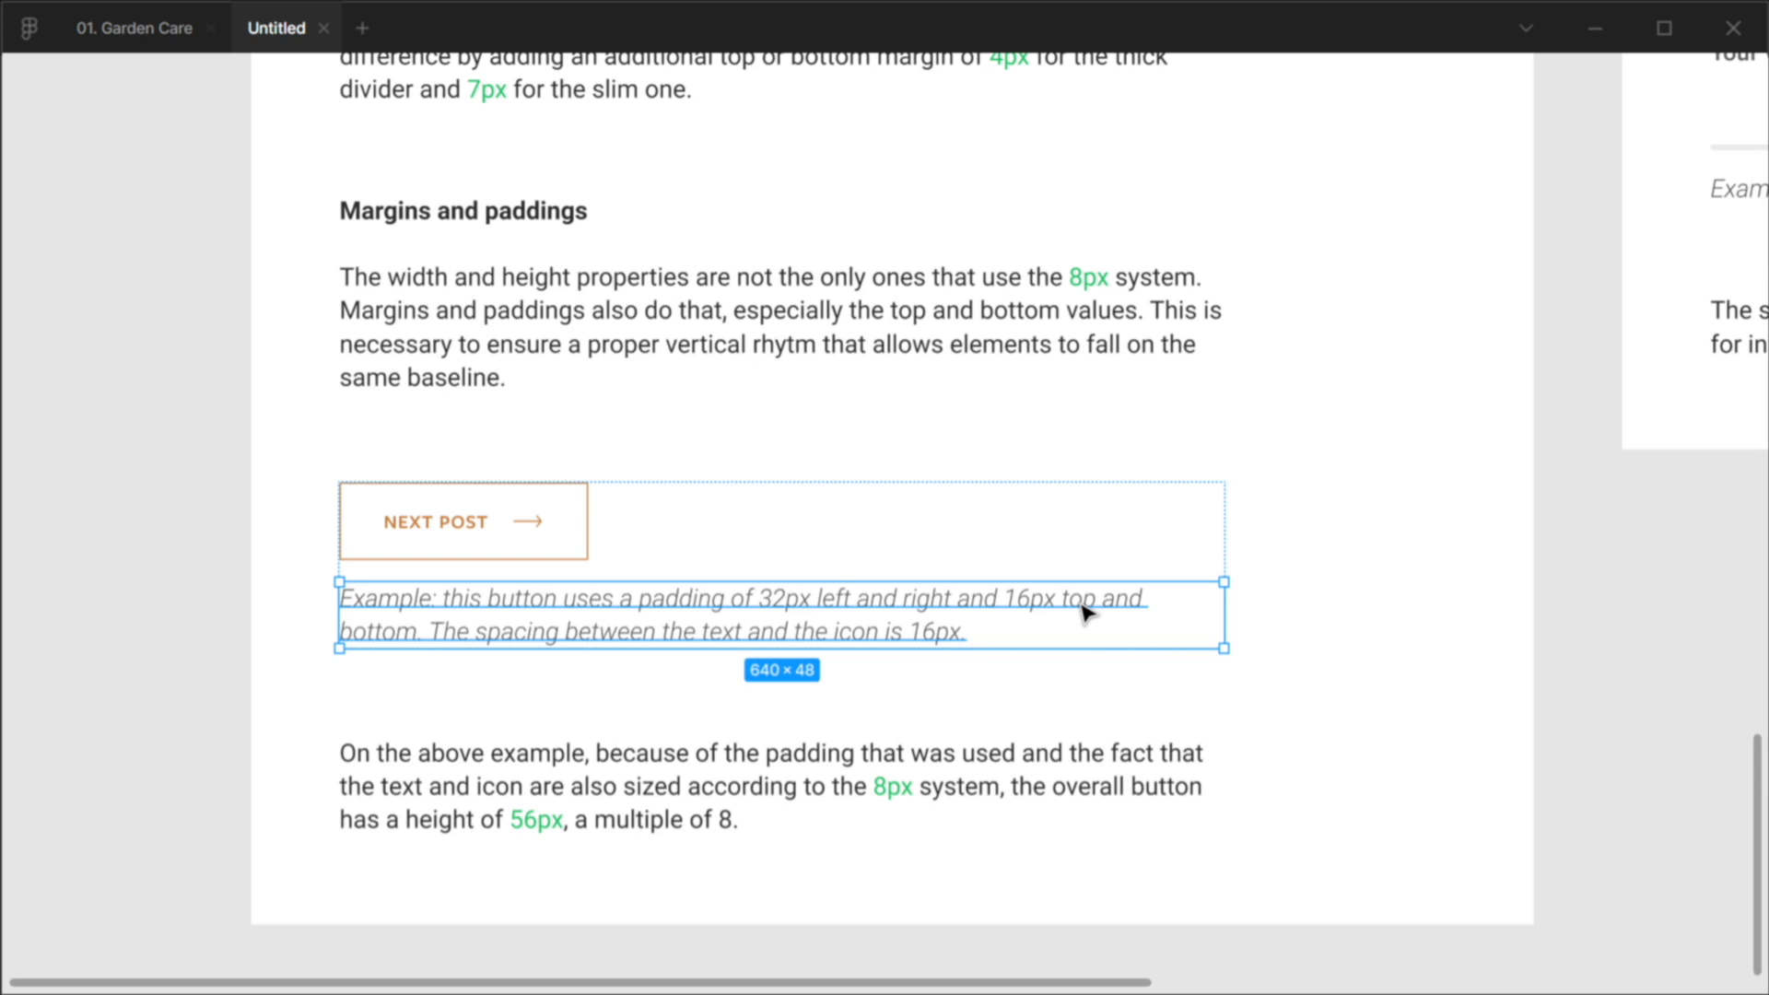
{"action": "left_click", "coordinate": [1078, 677]}
{"action": "left_click", "coordinate": [913, 604]}
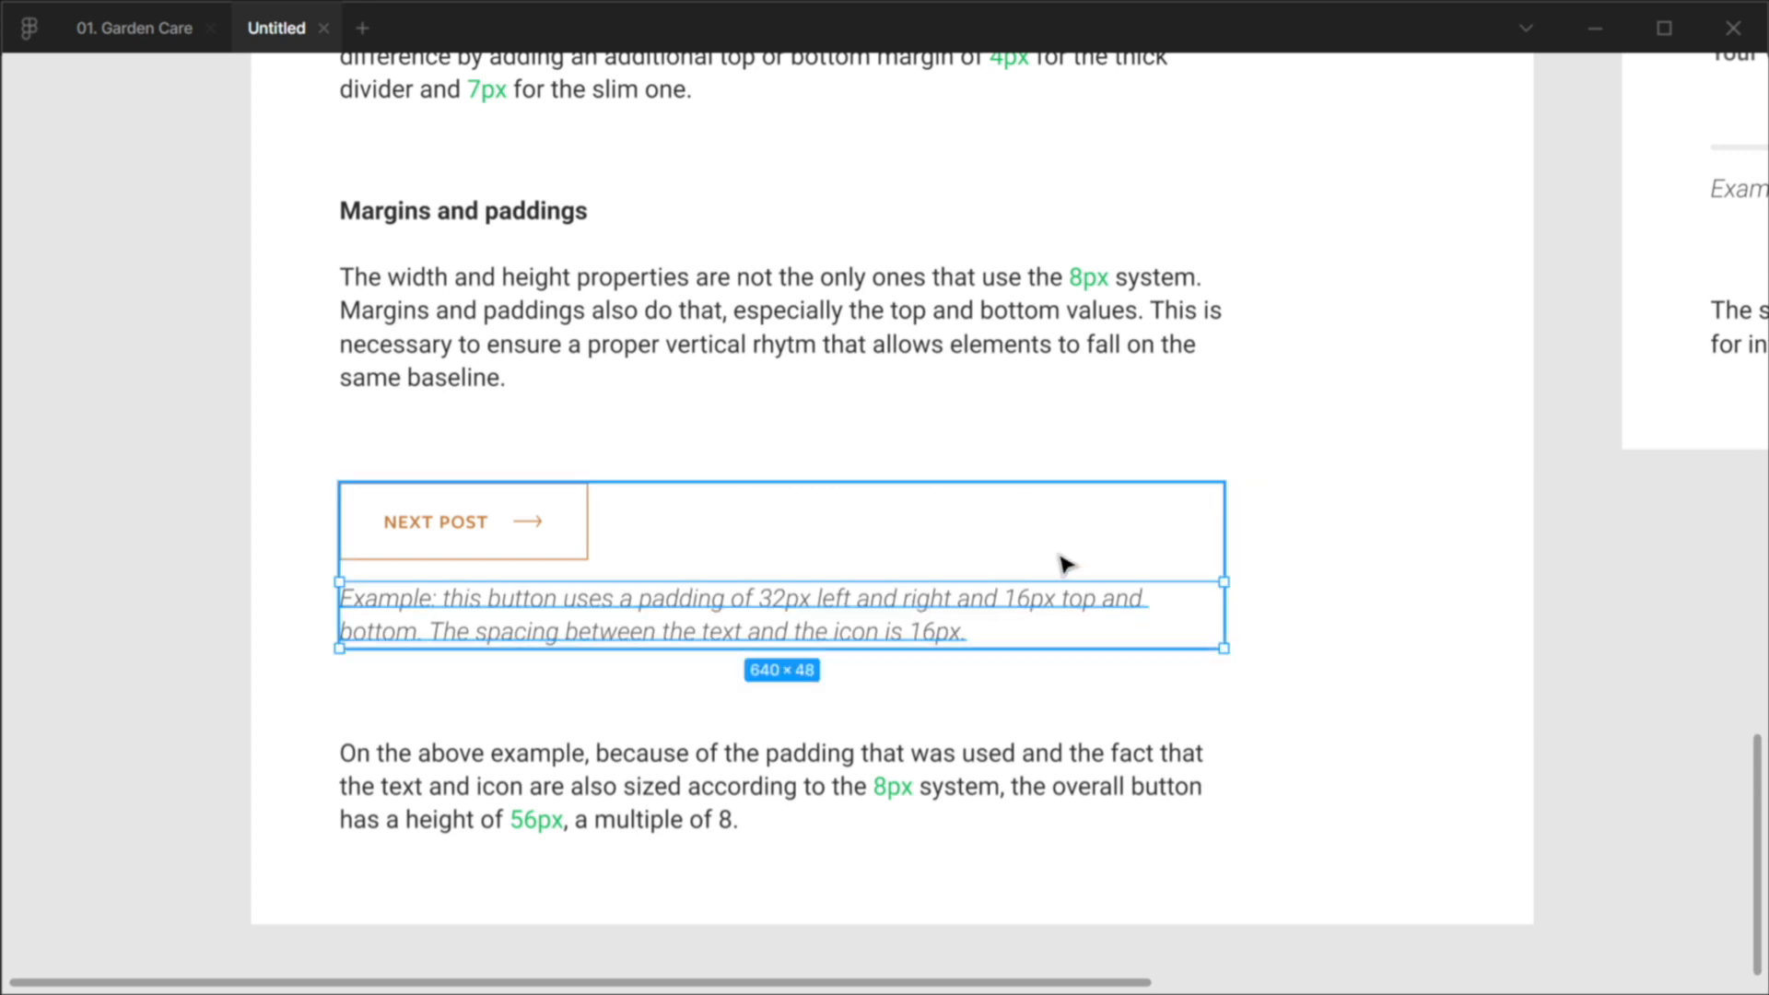
{"action": "left_click", "coordinate": [1309, 655]}
Step: Read the Spacing frame's horizontal spacing rules with the tag cloud and main navigation examples
{"action": "scroll", "coordinate": [1306, 655], "scroll_direction": "down", "scroll_amount": 5}
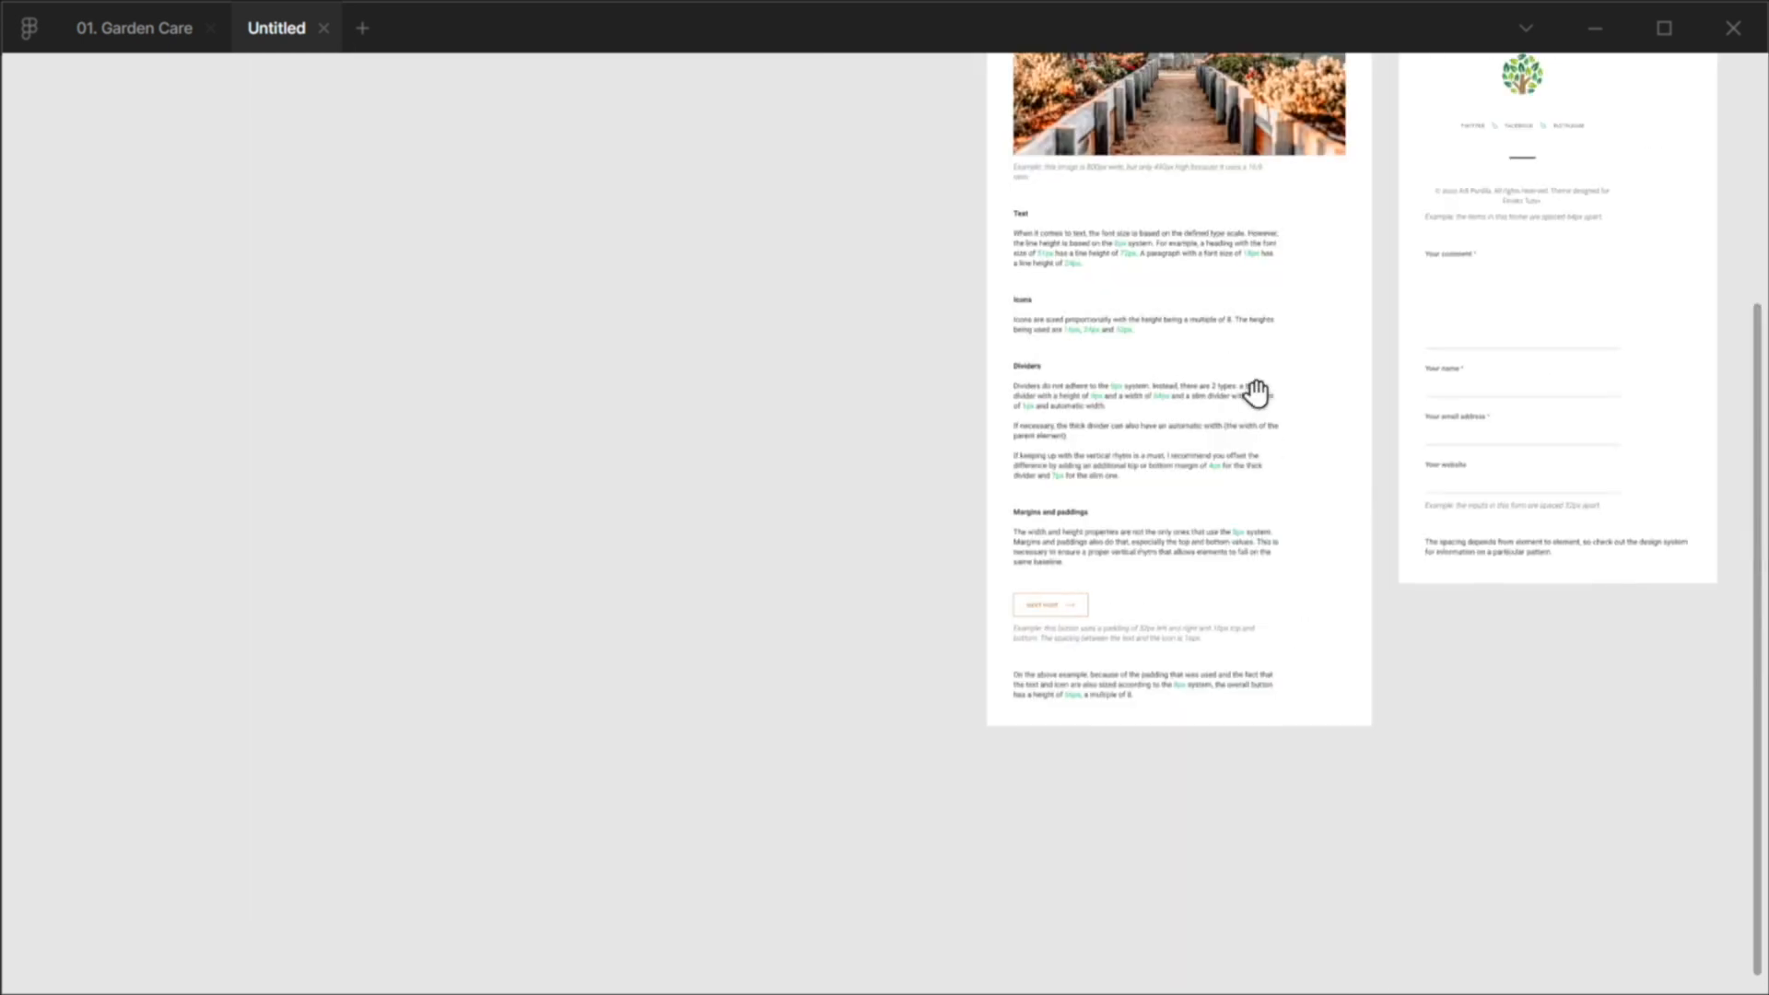
{"action": "left_click_drag", "start_coordinate": [1251, 391], "coordinate": [1055, 884]}
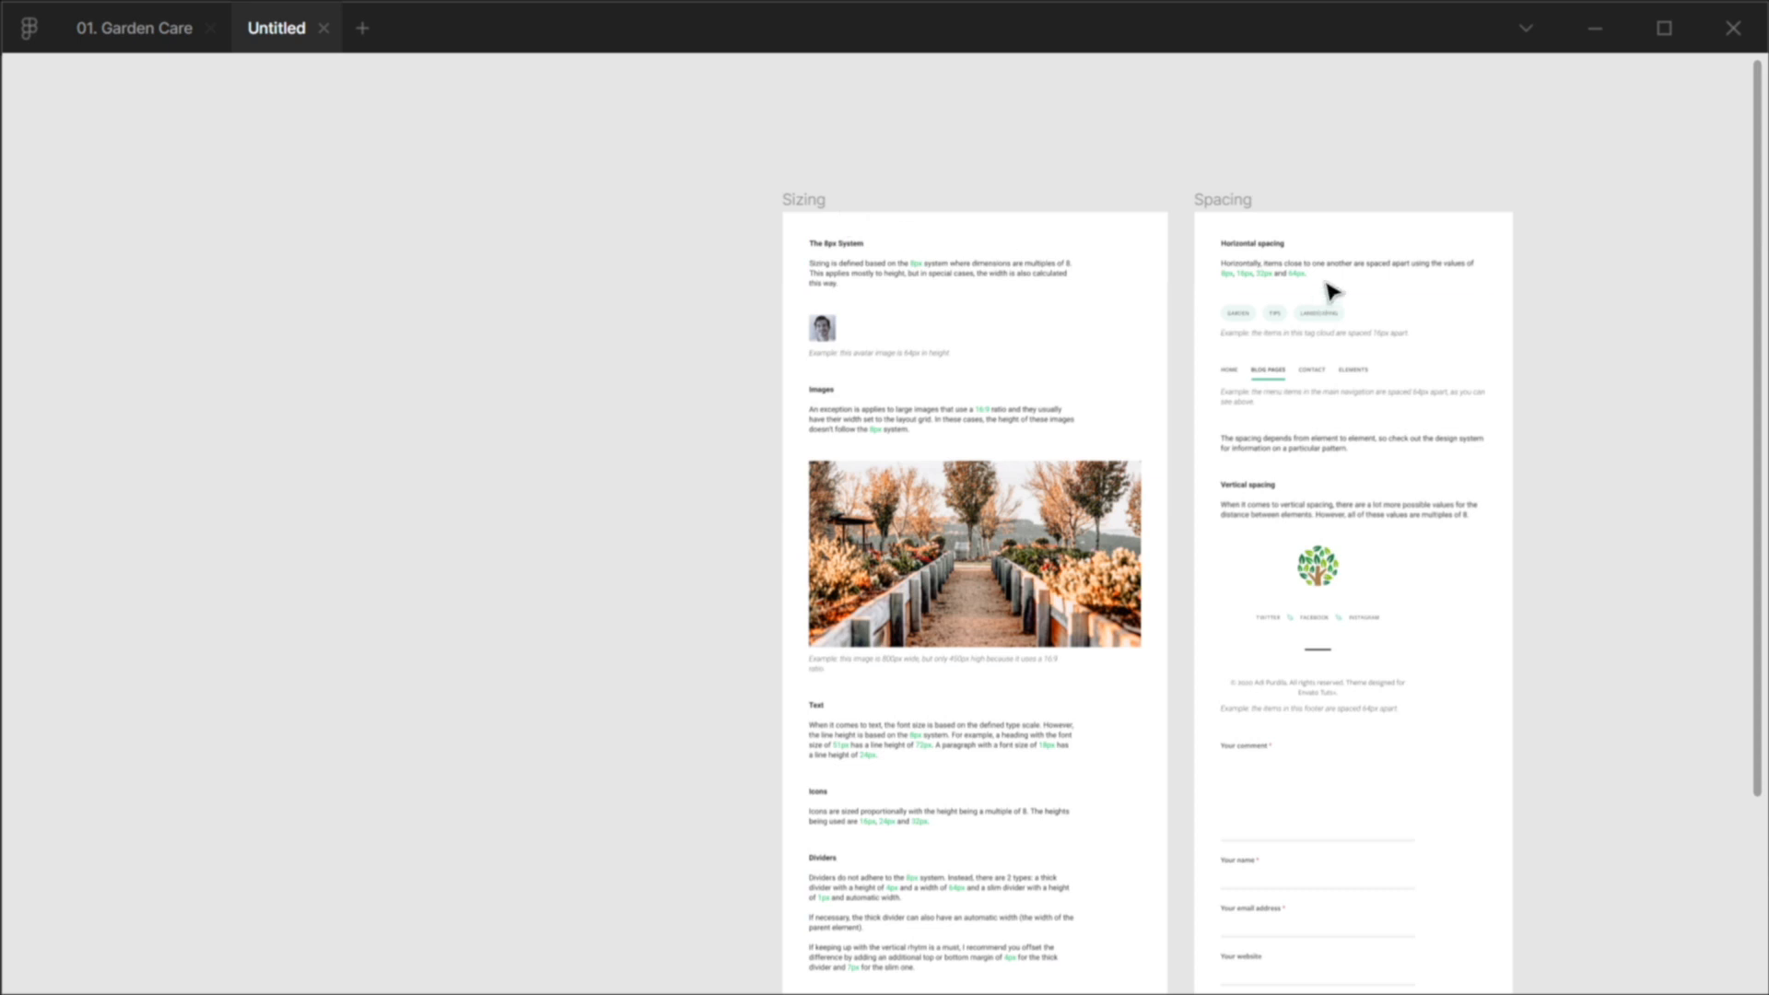
{"action": "scroll", "coordinate": [1359, 207], "scroll_direction": "up", "scroll_amount": 5}
{"action": "scroll", "coordinate": [1359, 204], "scroll_direction": "up", "scroll_amount": 5}
{"action": "left_click_drag", "start_coordinate": [1280, 468], "coordinate": [837, 287]}
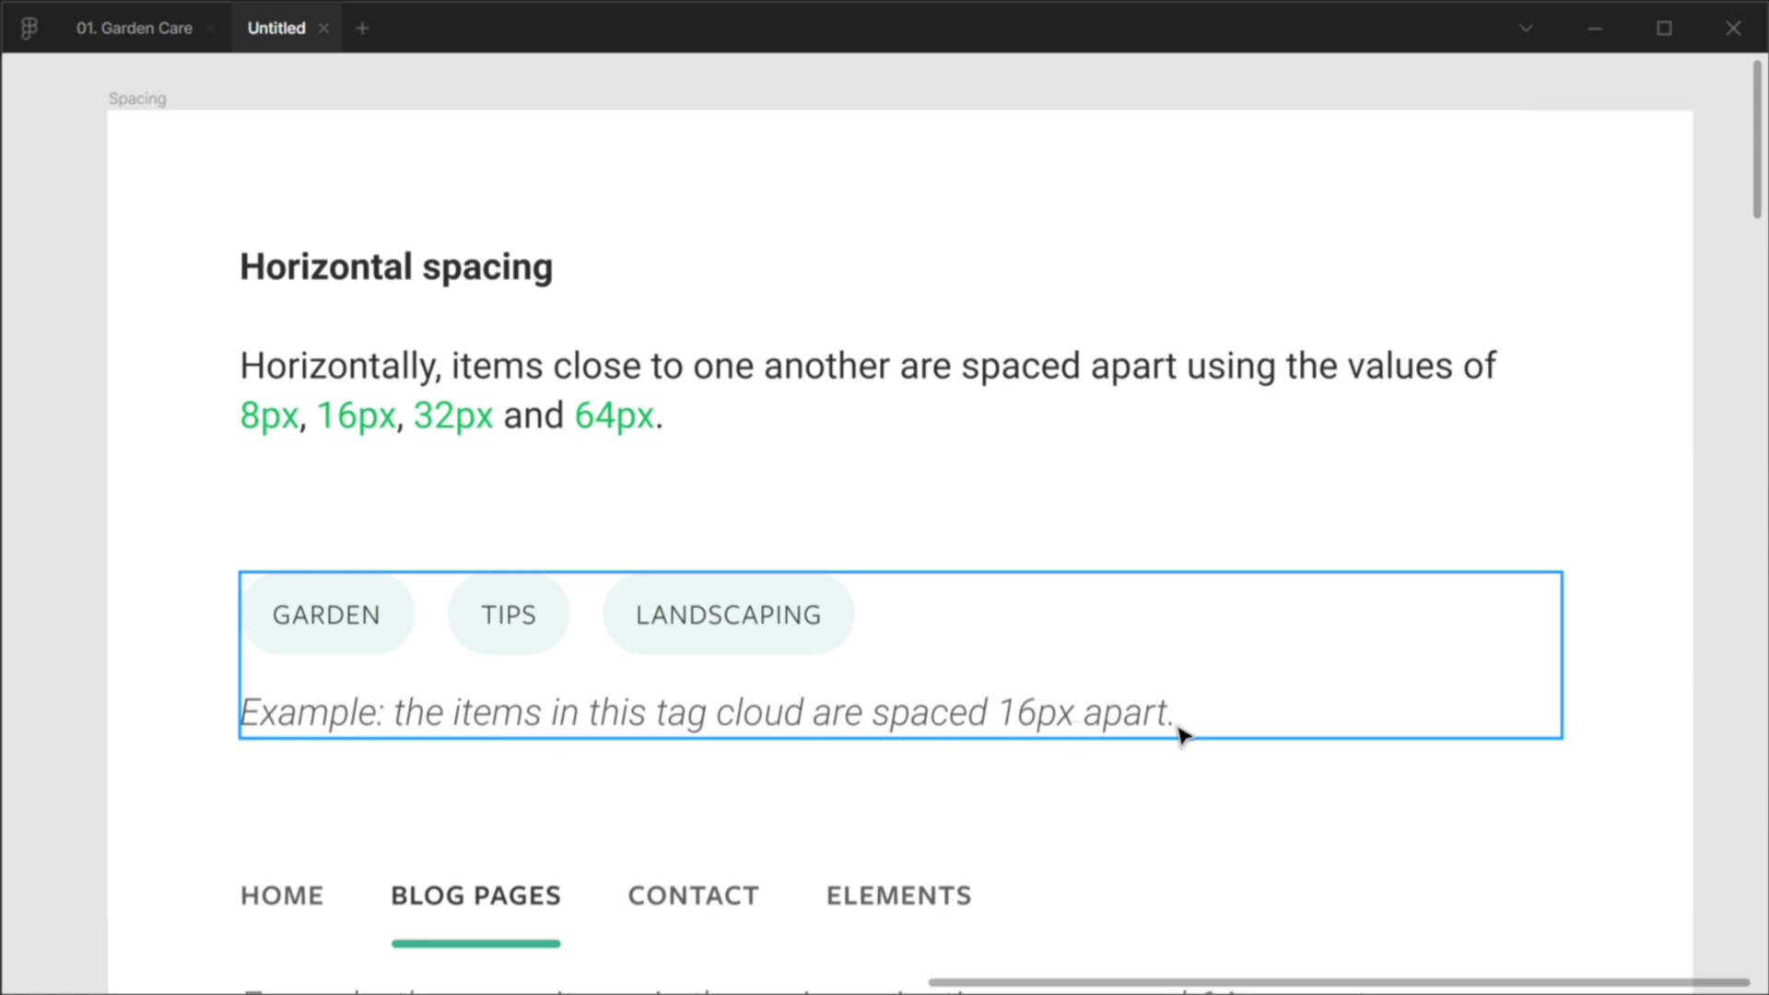
{"action": "scroll", "coordinate": [1140, 719], "scroll_direction": "down", "scroll_amount": 5}
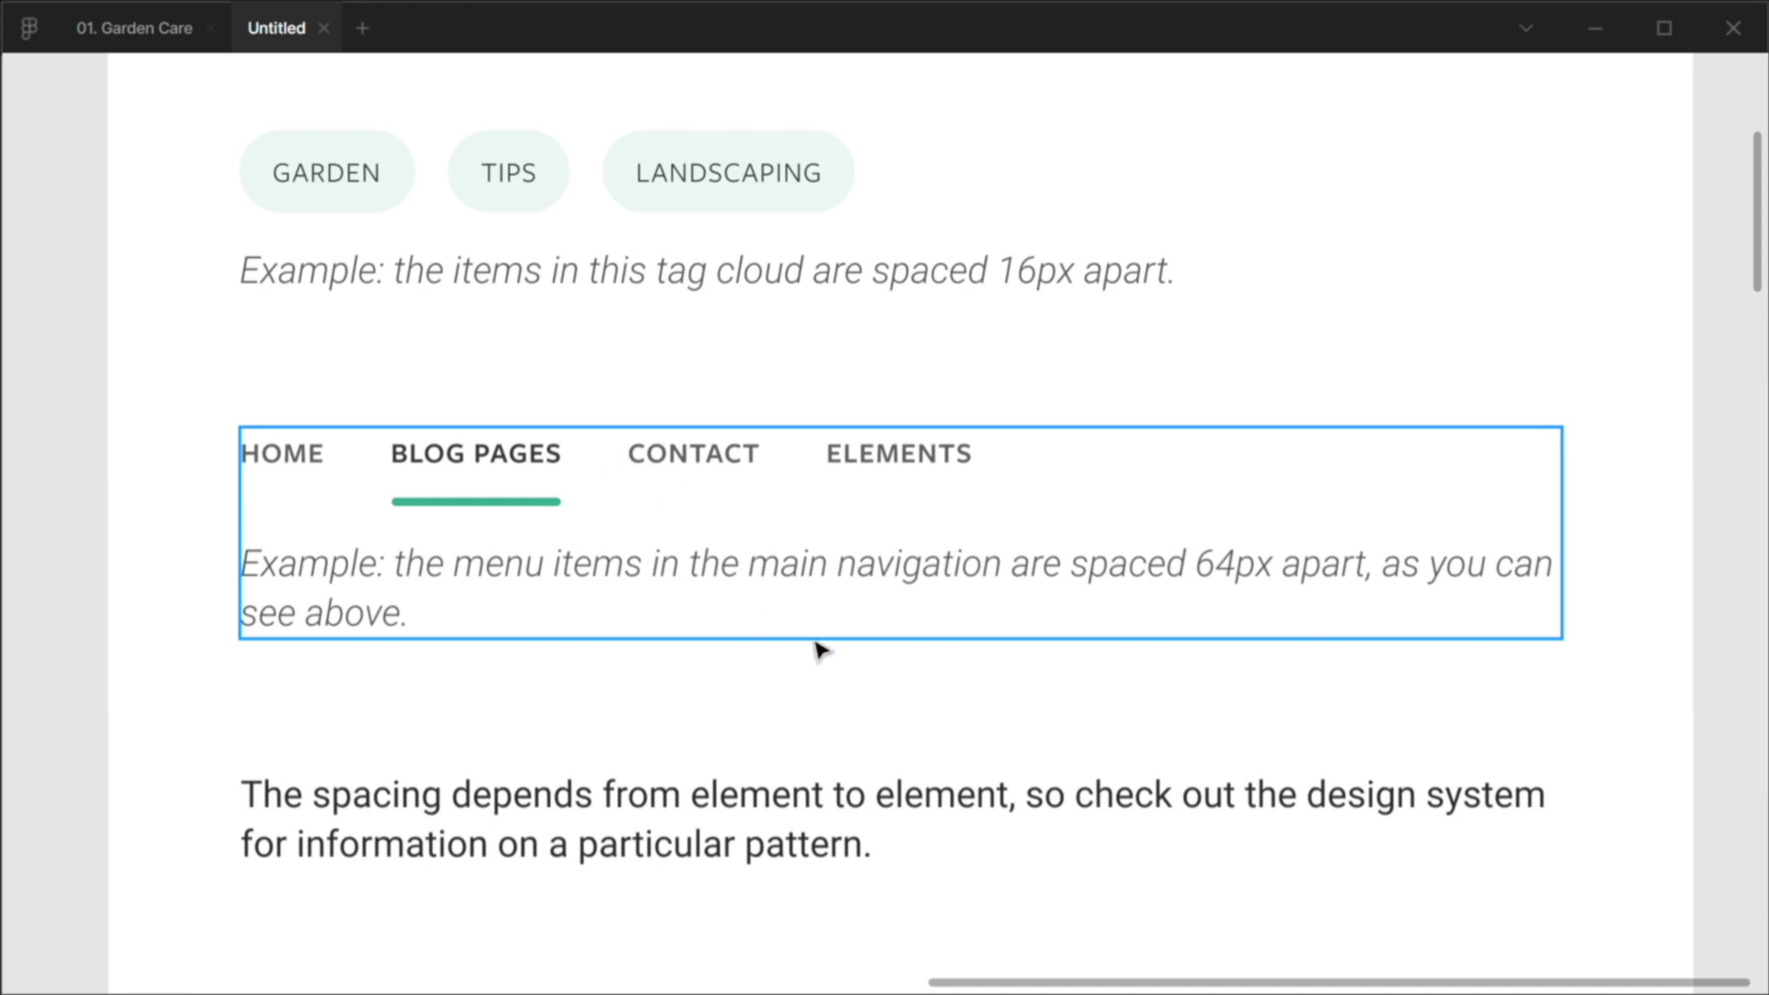
Step: Read the Spacing frame's vertical spacing rule and examine its footer example
{"action": "scroll", "coordinate": [820, 649], "scroll_direction": "down", "scroll_amount": 10}
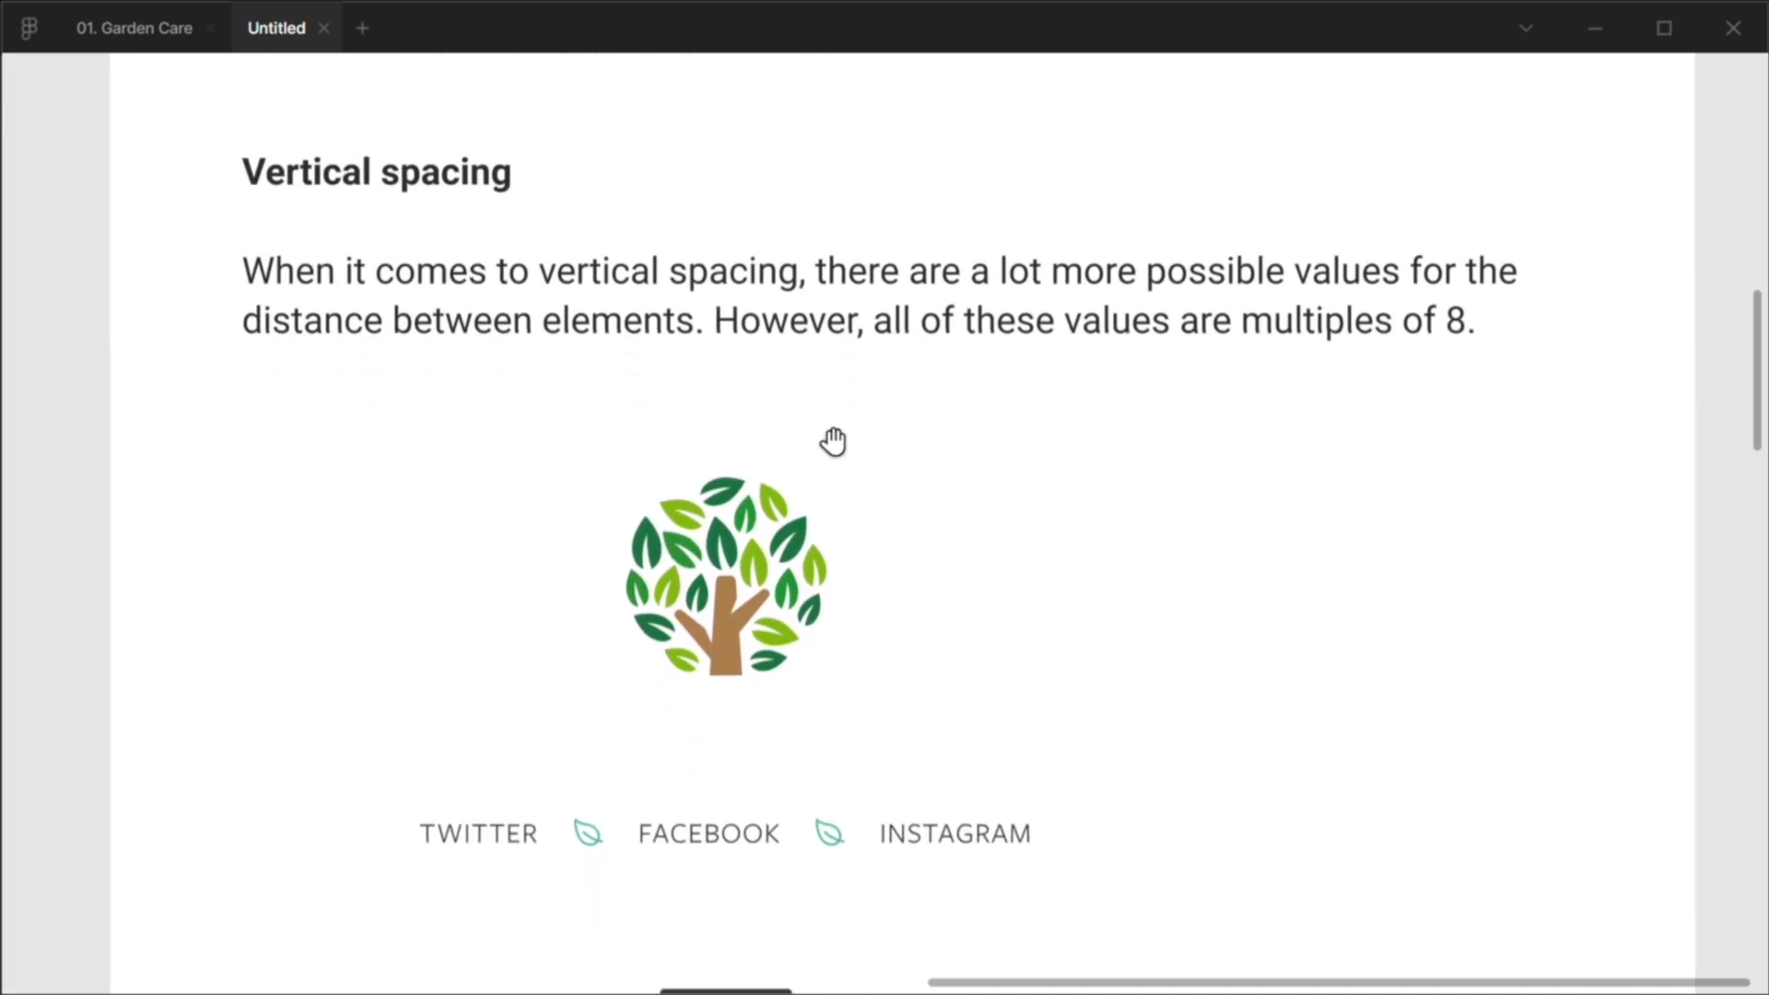
{"action": "scroll", "coordinate": [956, 593], "scroll_direction": "down", "scroll_amount": 1}
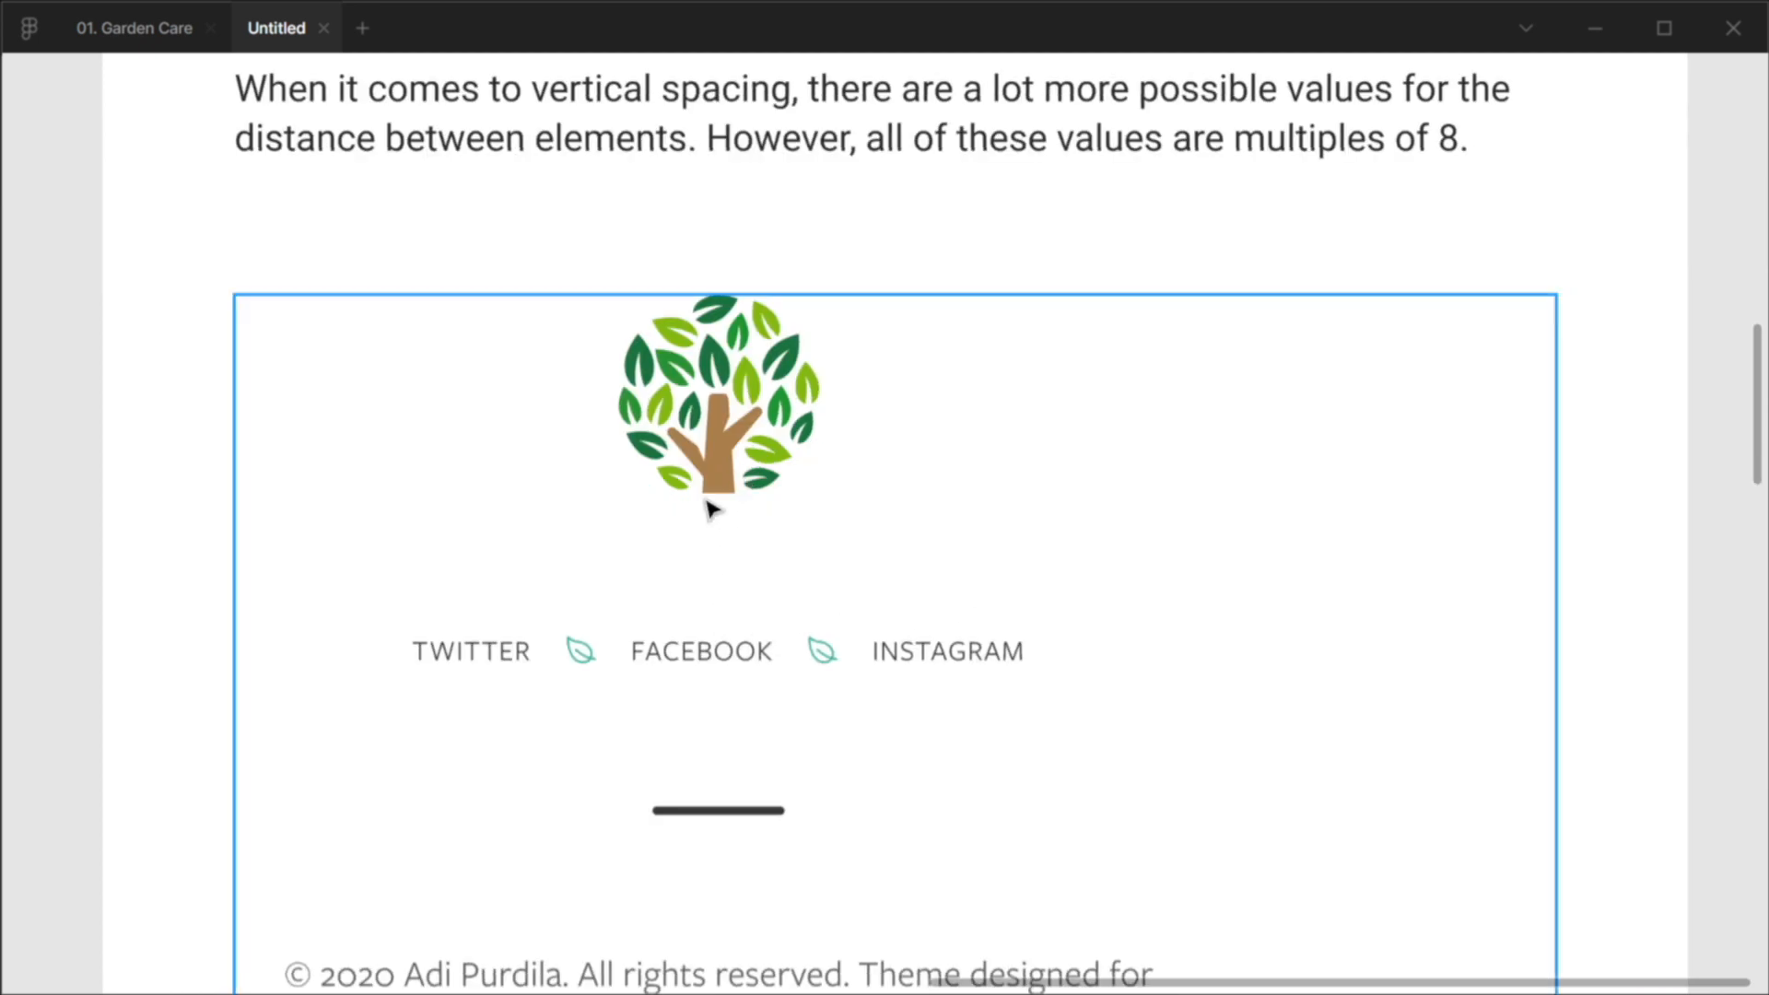
{"action": "scroll", "coordinate": [960, 501], "scroll_direction": "down", "scroll_amount": 4}
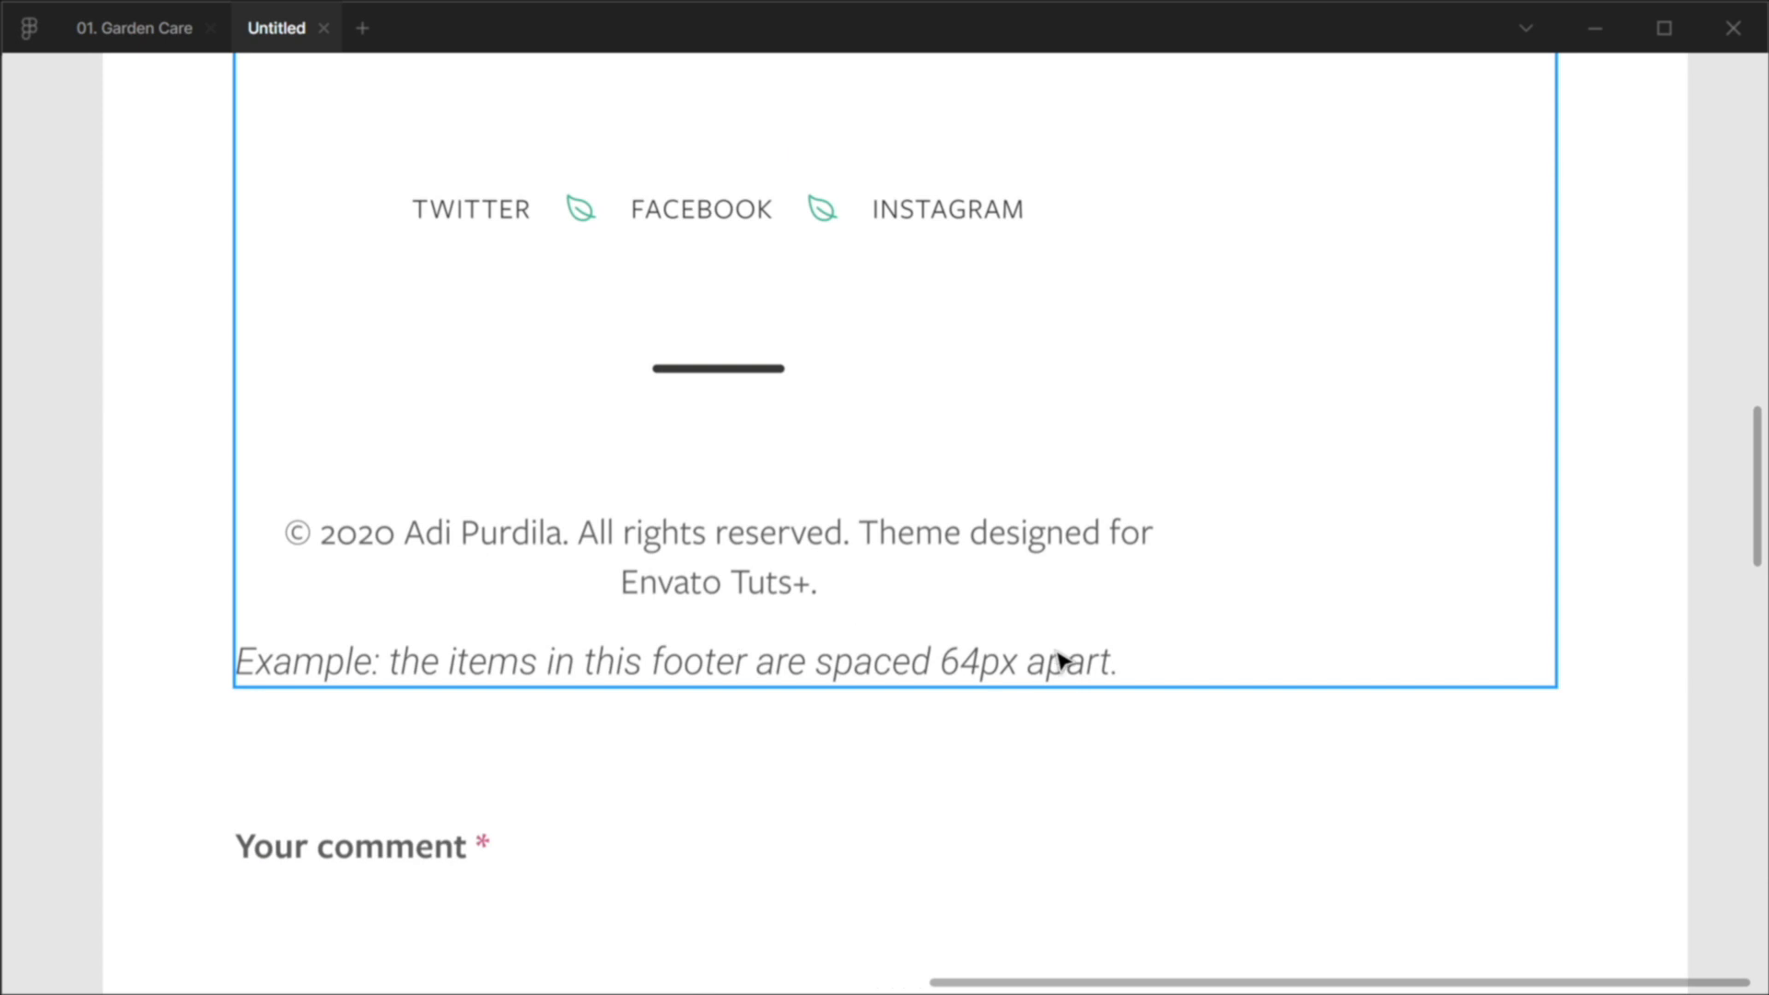
{"action": "scroll", "coordinate": [1060, 658], "scroll_direction": "down", "scroll_amount": 5}
{"action": "scroll", "coordinate": [1191, 673], "scroll_direction": "down", "scroll_amount": 2}
{"action": "scroll", "coordinate": [1191, 674], "scroll_direction": "up", "scroll_amount": 3}
{"action": "scroll", "coordinate": [949, 512], "scroll_direction": "up", "scroll_amount": 3}
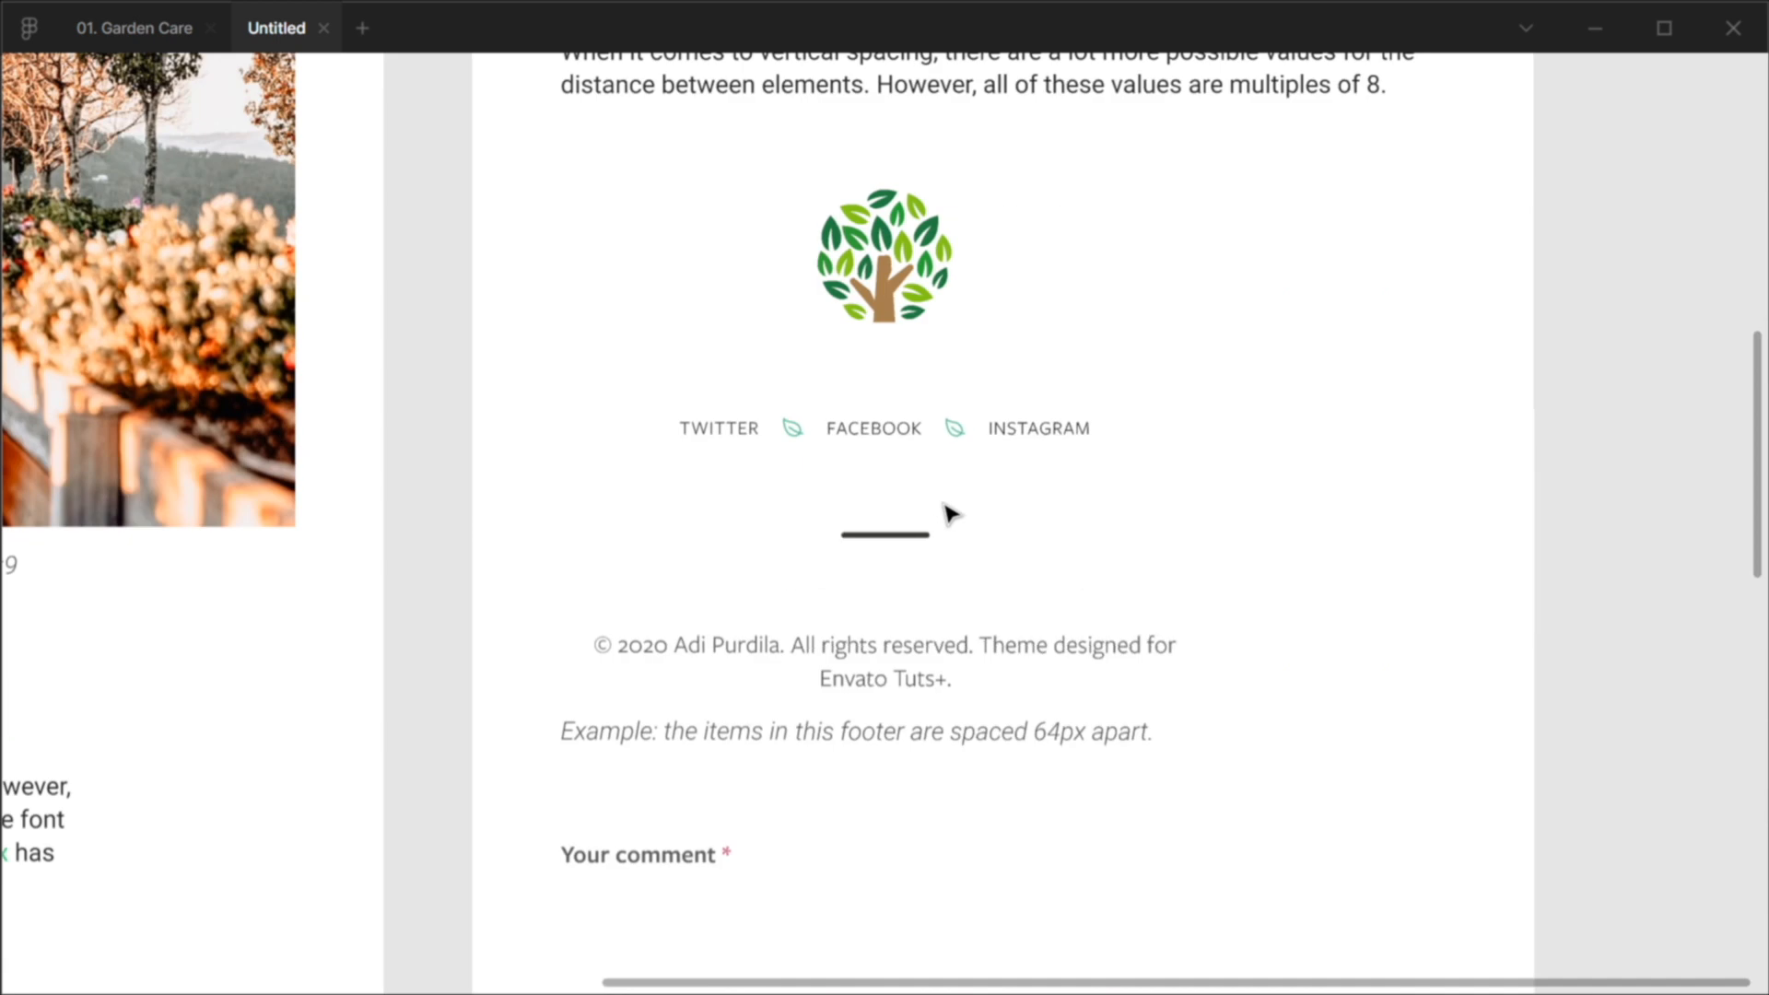
{"action": "scroll", "coordinate": [949, 513], "scroll_direction": "up", "scroll_amount": 2}
Step: Examine the comment form example under vertical spacing and read the closing note of the Spacing frame
{"action": "scroll", "coordinate": [981, 584], "scroll_direction": "down", "scroll_amount": 7}
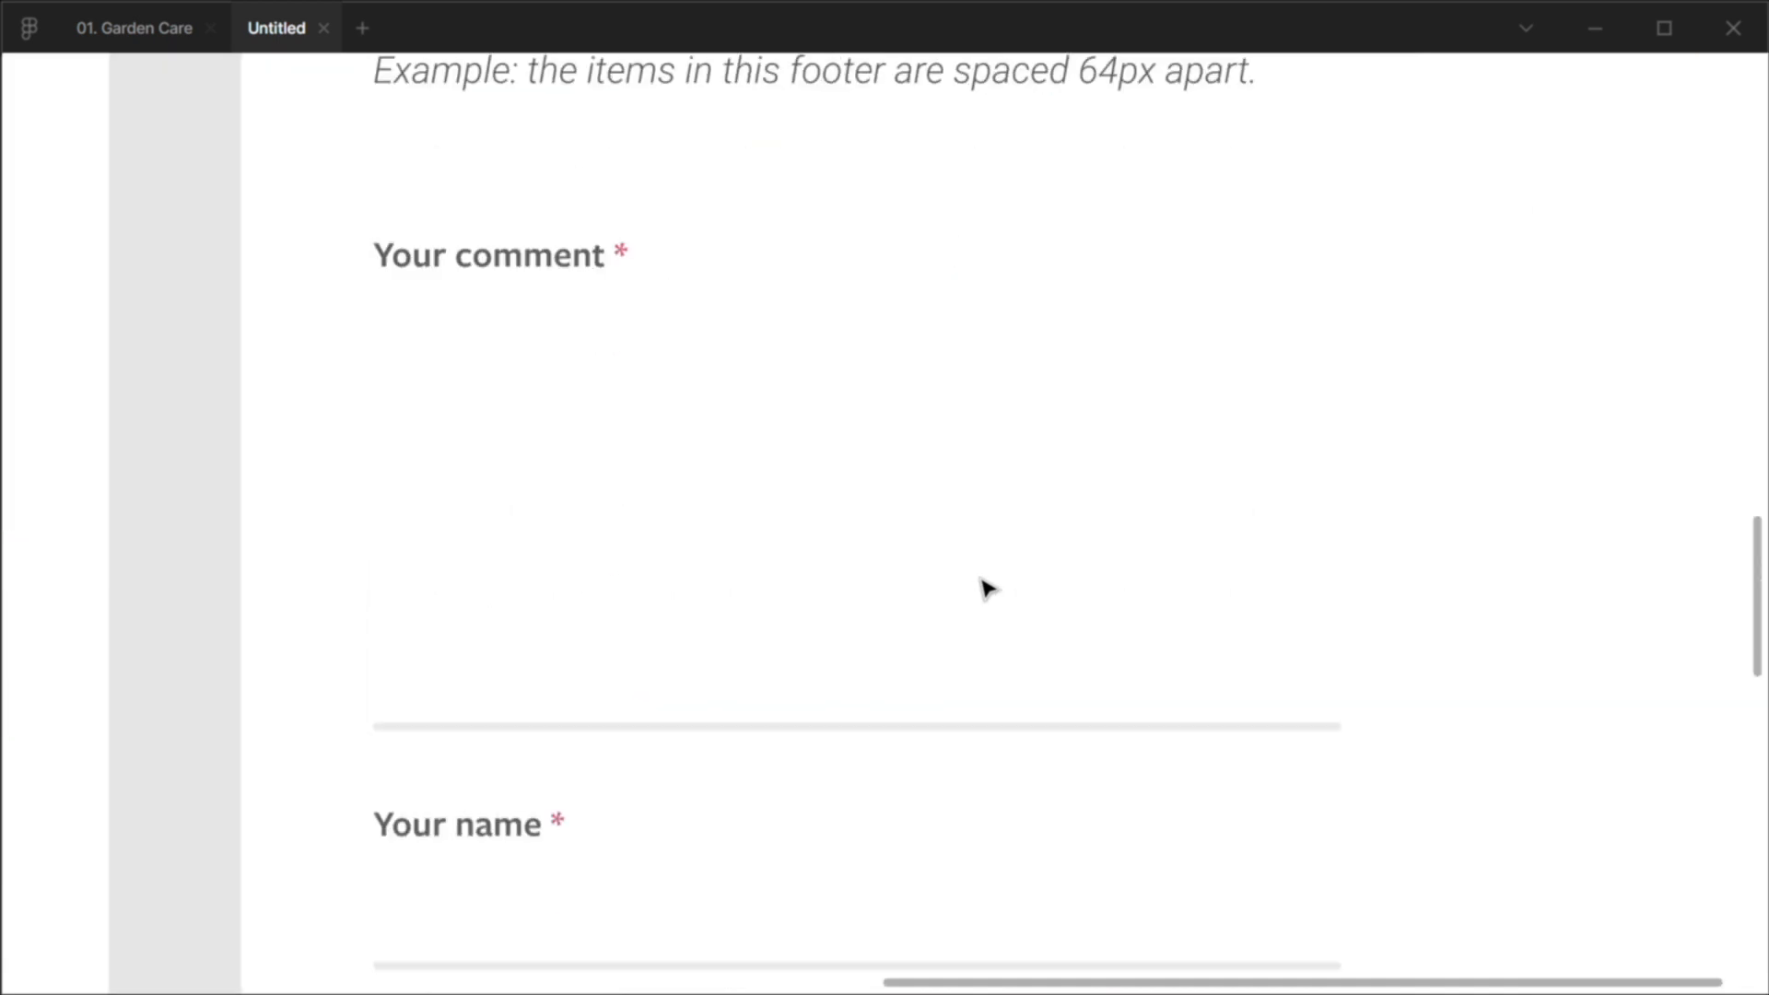
{"action": "scroll", "coordinate": [636, 486], "scroll_direction": "down", "scroll_amount": 6}
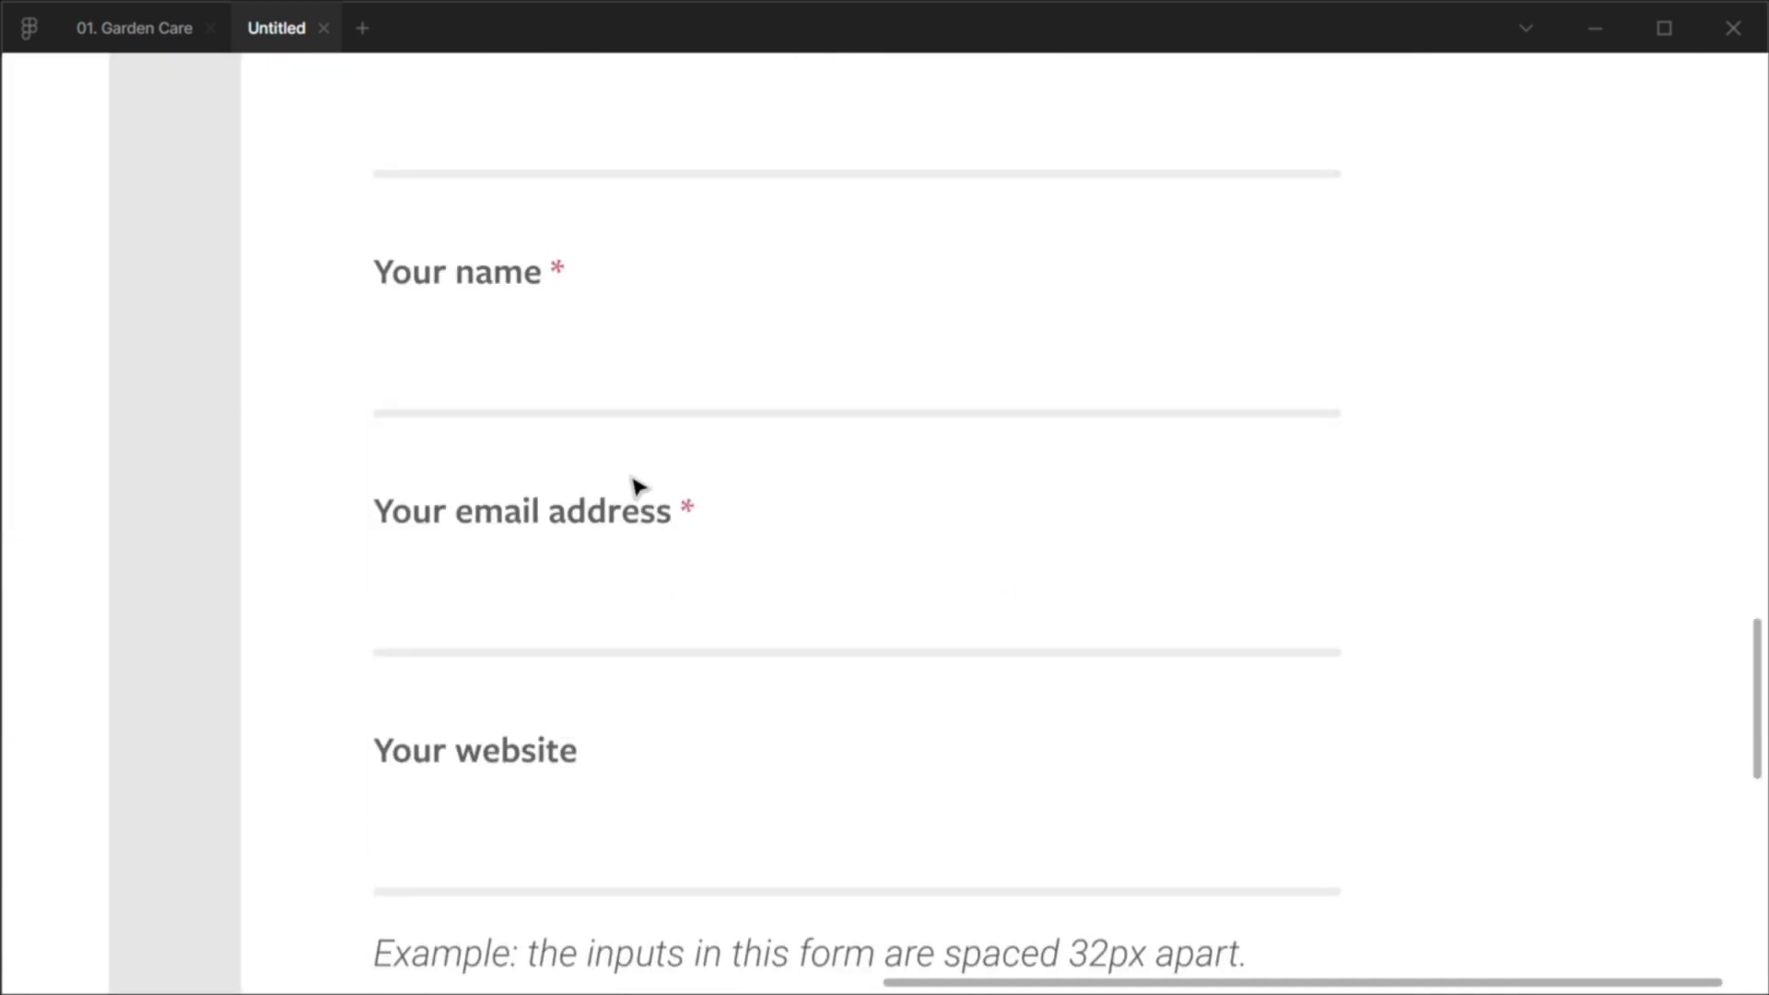
{"action": "scroll", "coordinate": [845, 466], "scroll_direction": "down", "scroll_amount": 3}
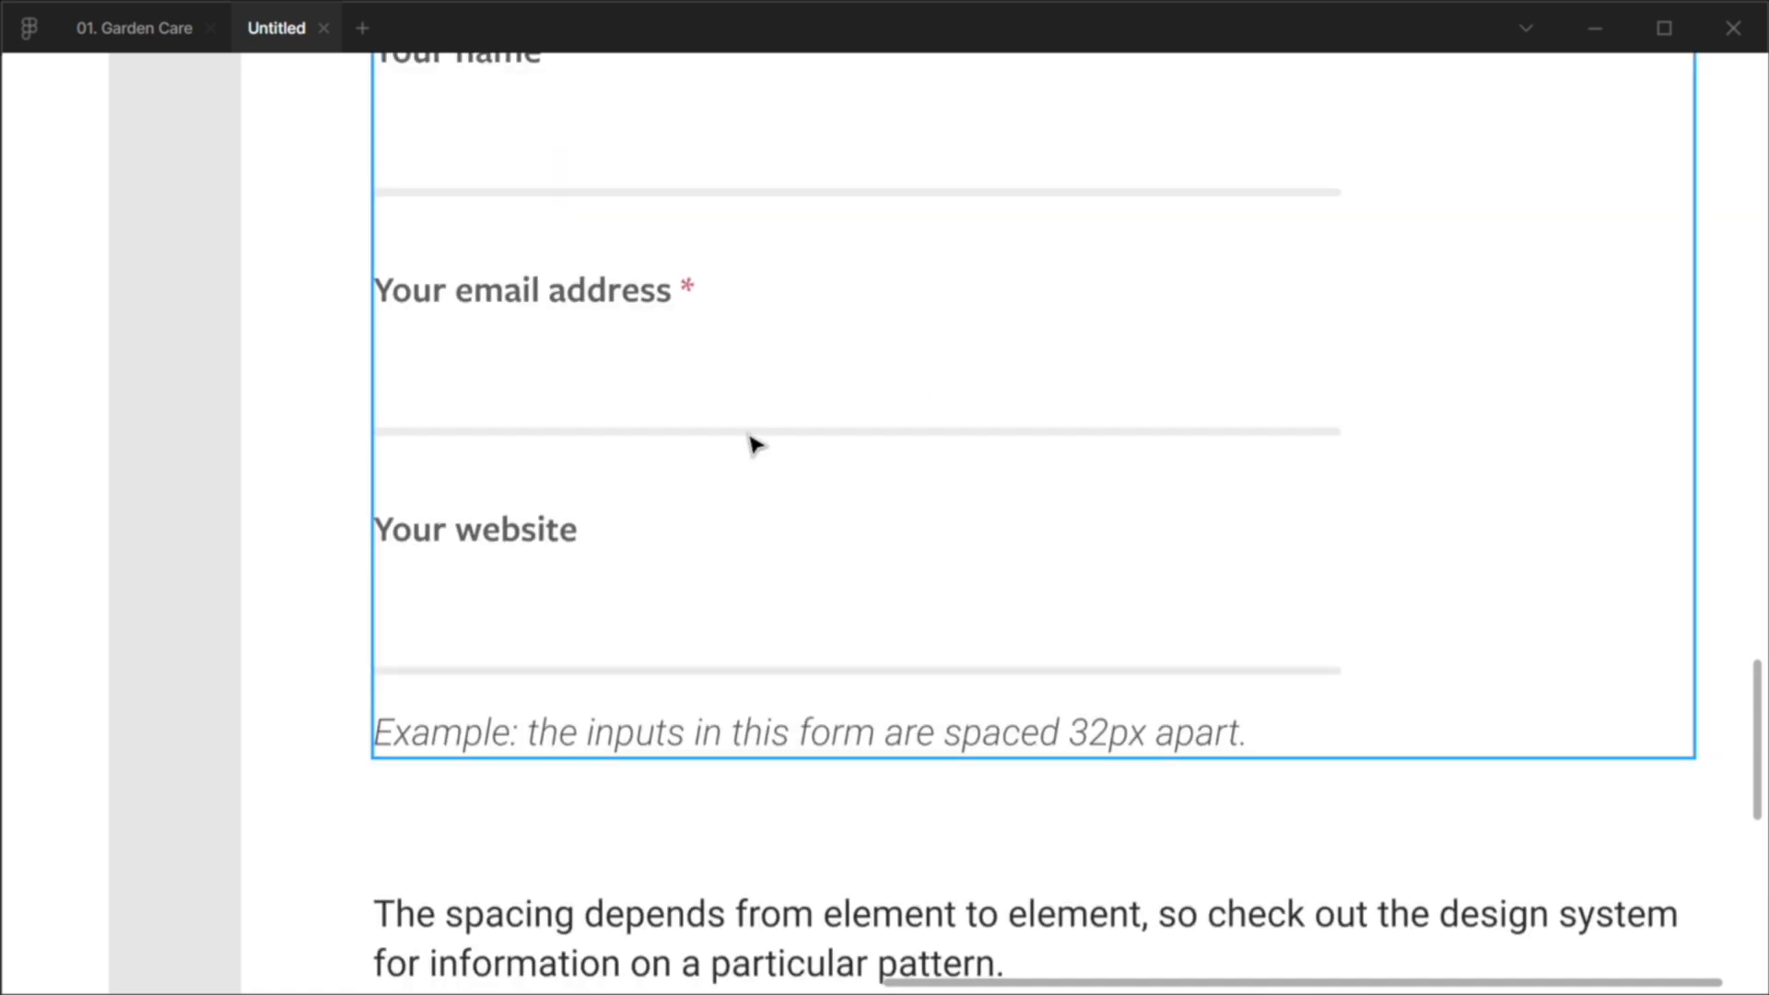
{"action": "scroll", "coordinate": [754, 445], "scroll_direction": "down", "scroll_amount": 5}
{"action": "mouse_move", "coordinate": [897, 265]}
{"action": "left_mouse_down"}
{"action": "mouse_move", "coordinate": [974, 709]}
{"action": "mouse_move", "coordinate": [972, 302]}
{"action": "left_mouse_up"}
{"action": "mouse_move", "coordinate": [1010, 612]}
{"action": "left_mouse_down"}
{"action": "mouse_move", "coordinate": [1009, 410]}
{"action": "mouse_move", "coordinate": [1114, 589]}
{"action": "left_mouse_up"}
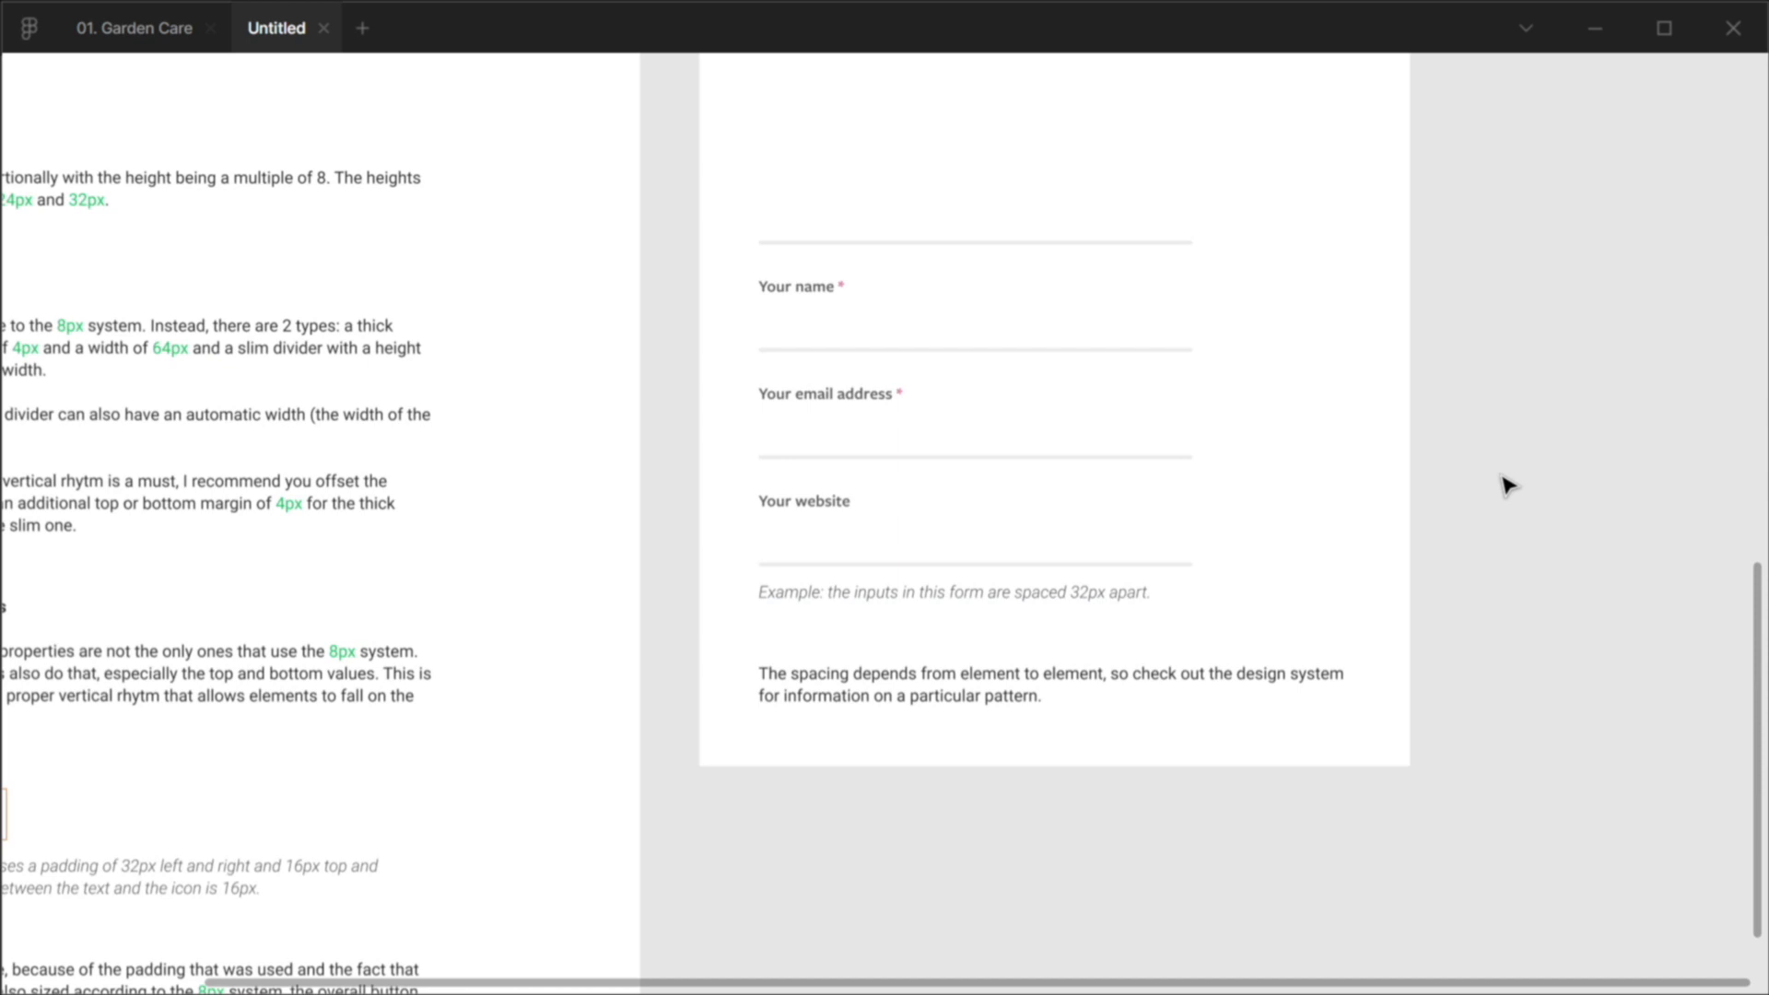
Step: Fit the whole page in view, then review the upper parts of the Sizing and Spacing frames side by side
{"action": "key", "text": "shift+1"}
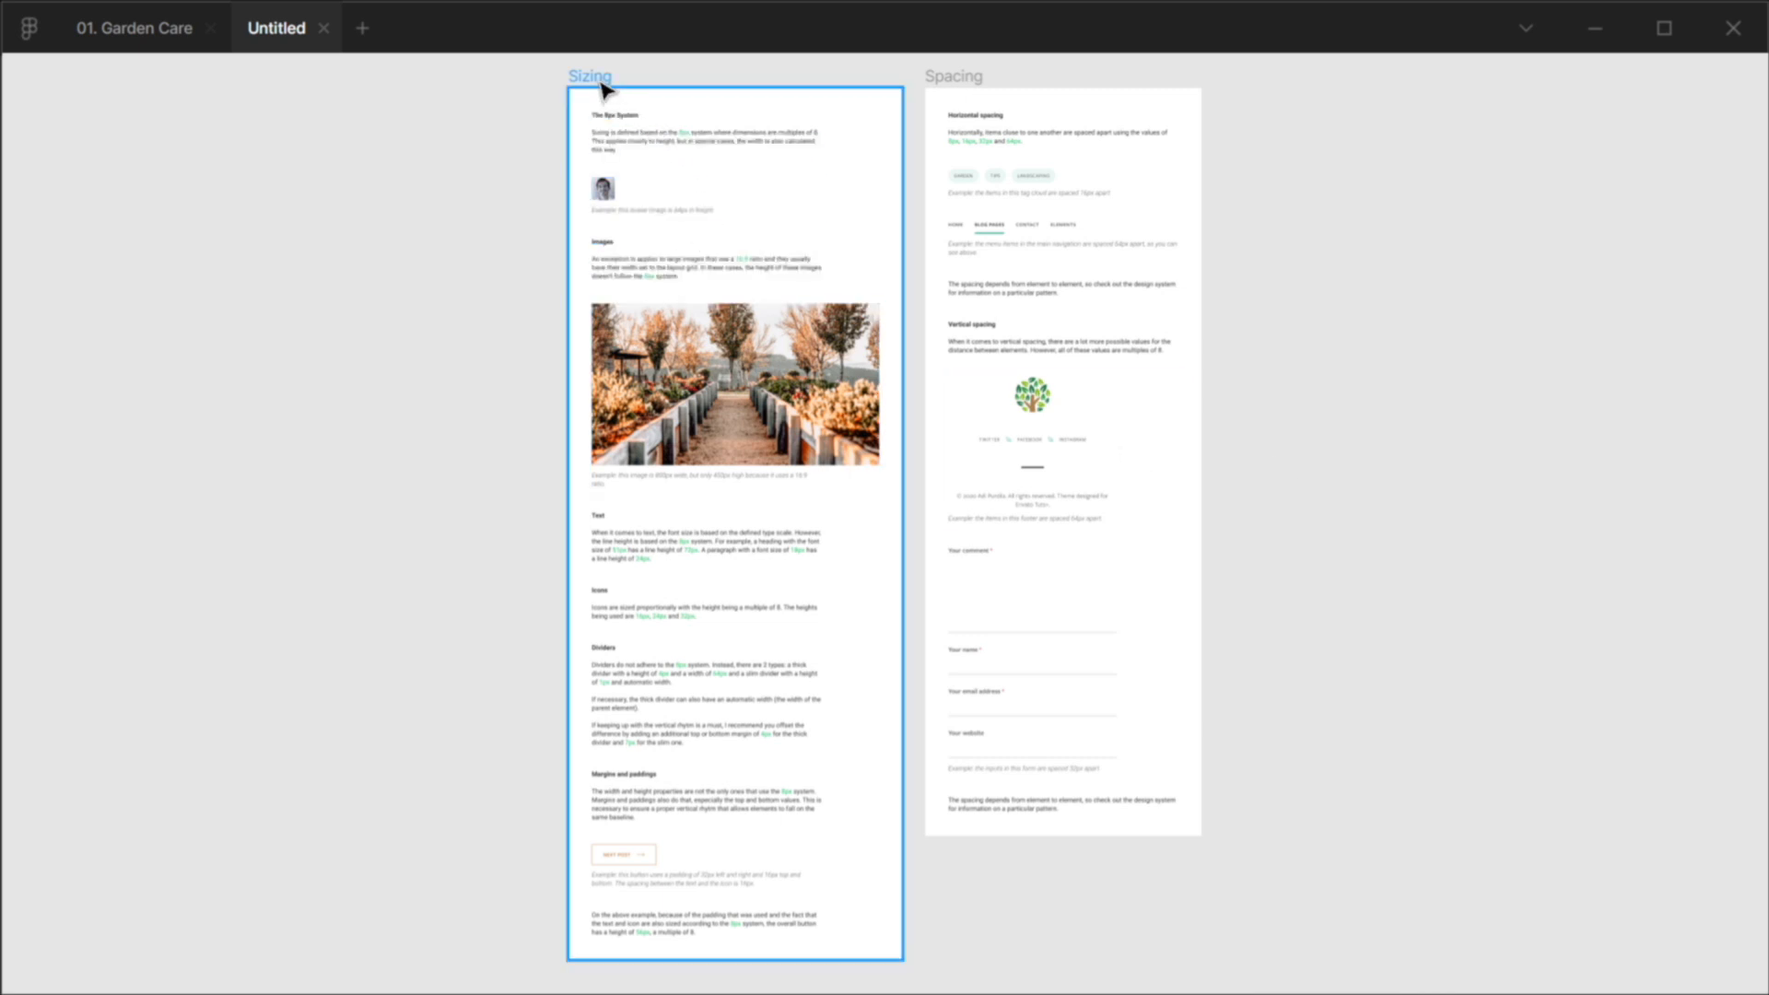
{"action": "scroll", "coordinate": [667, 293], "scroll_direction": "up", "scroll_amount": 3}
{"action": "scroll", "coordinate": [668, 291], "scroll_direction": "up", "scroll_amount": 5}
{"action": "scroll", "coordinate": [678, 330], "scroll_direction": "up", "scroll_amount": 2}
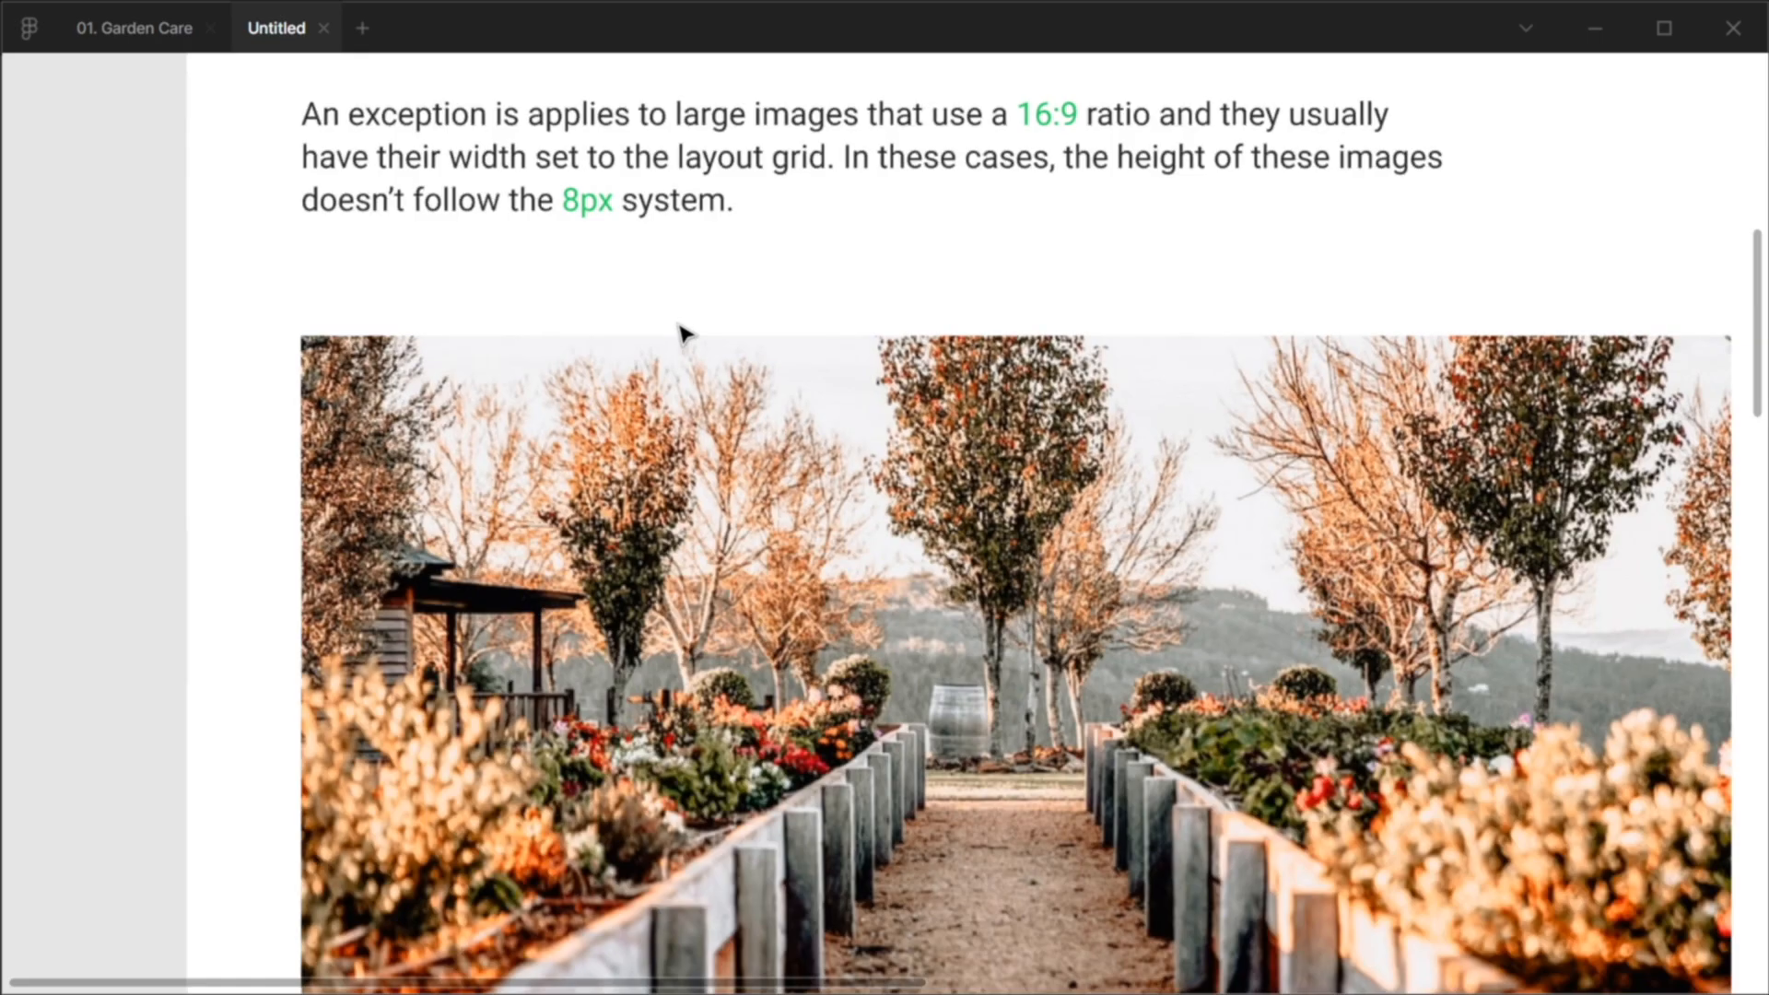
{"action": "scroll", "coordinate": [682, 334], "scroll_direction": "down", "scroll_amount": 2}
{"action": "scroll", "coordinate": [866, 322], "scroll_direction": "down", "scroll_amount": 2}
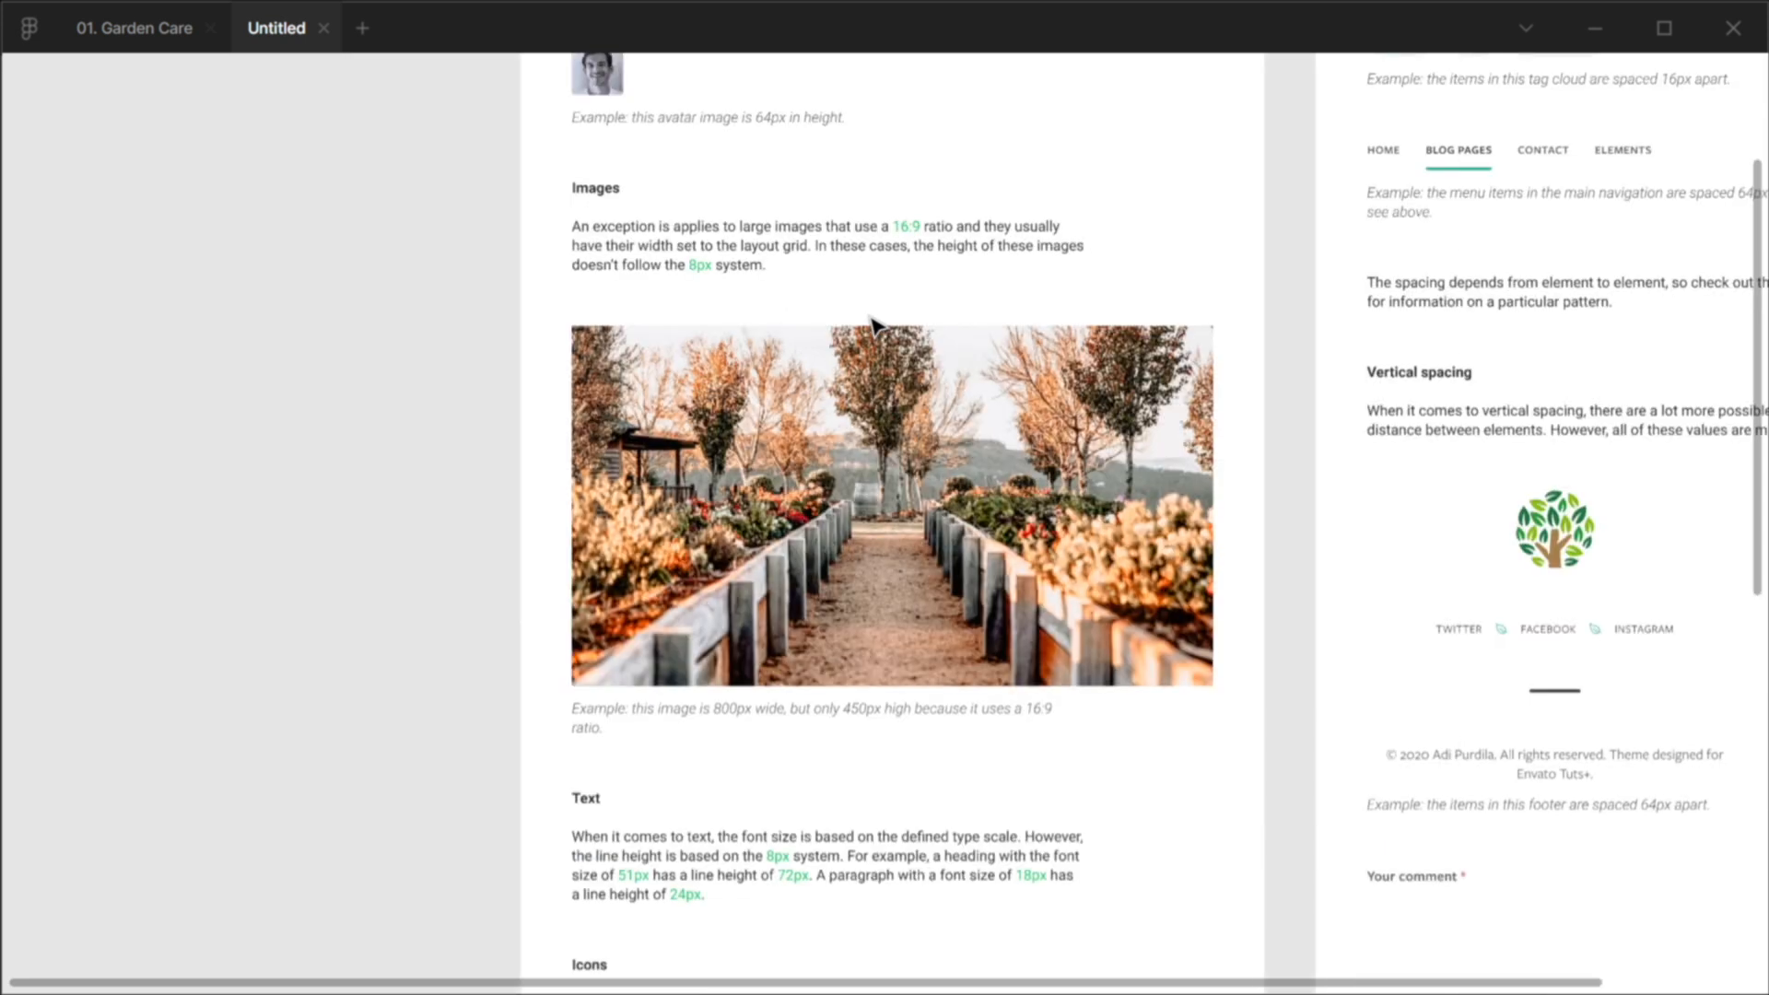
{"action": "left_click_drag", "start_coordinate": [1179, 237], "coordinate": [1108, 512]}
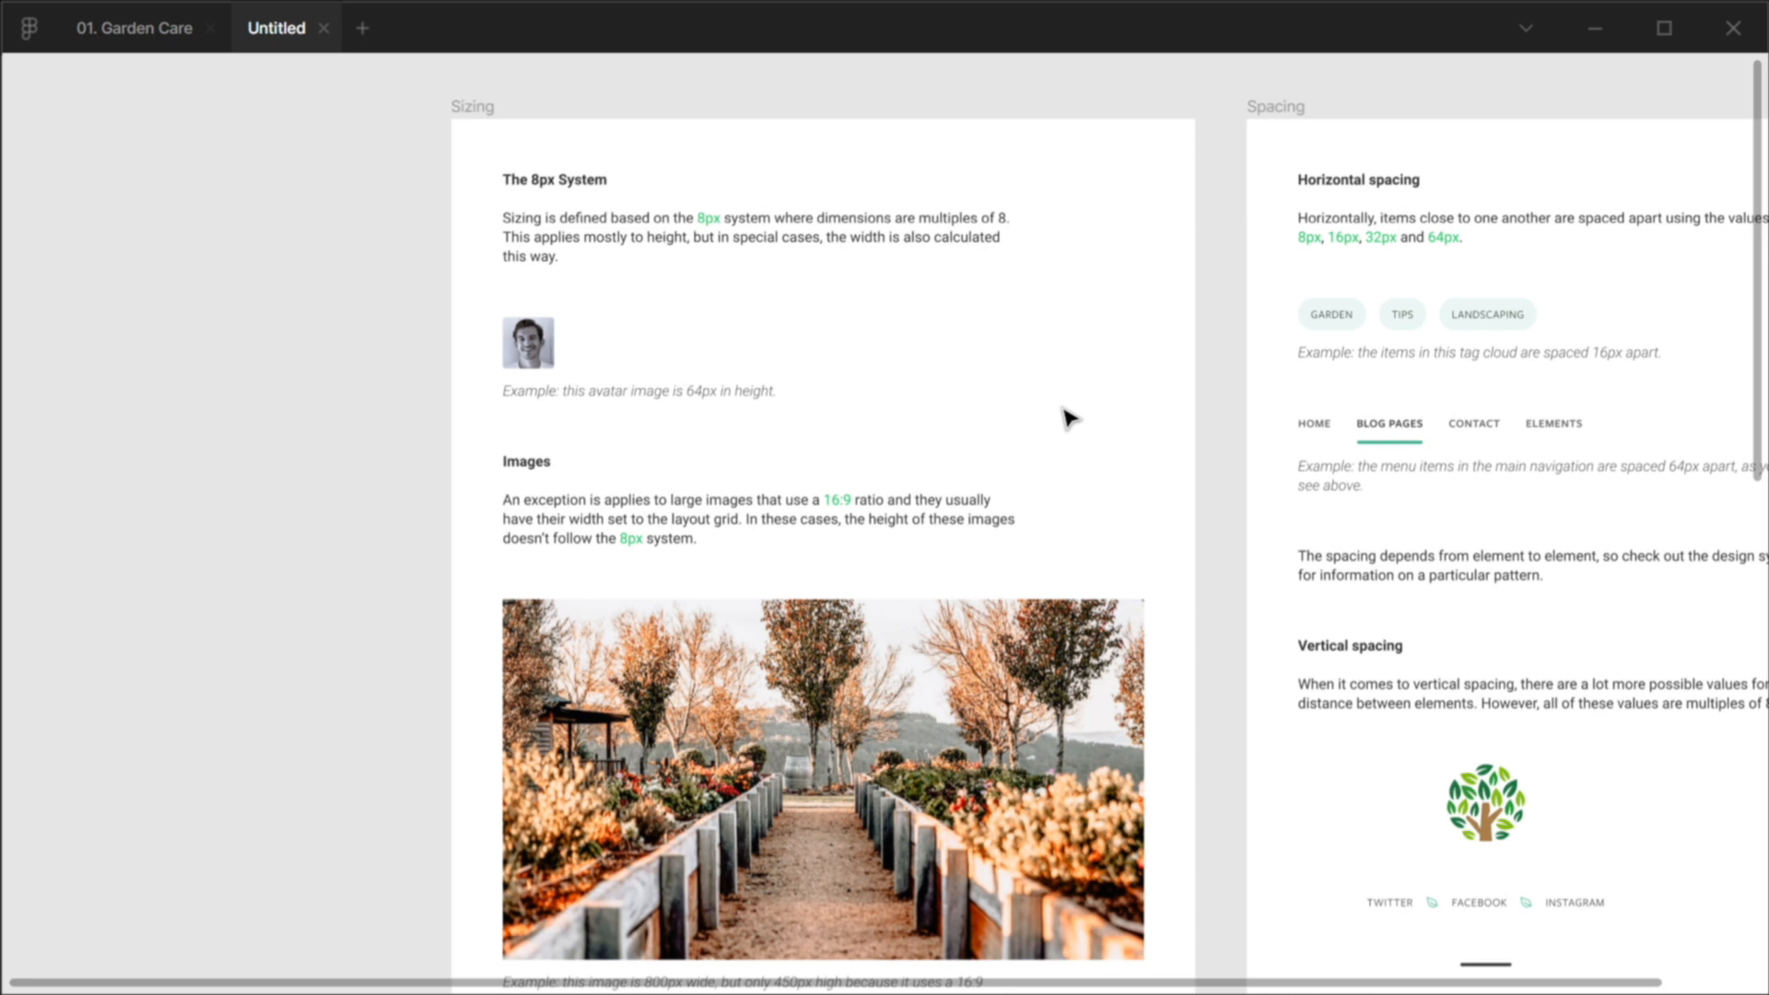
{"action": "left_click_drag", "start_coordinate": [1158, 423], "coordinate": [889, 412]}
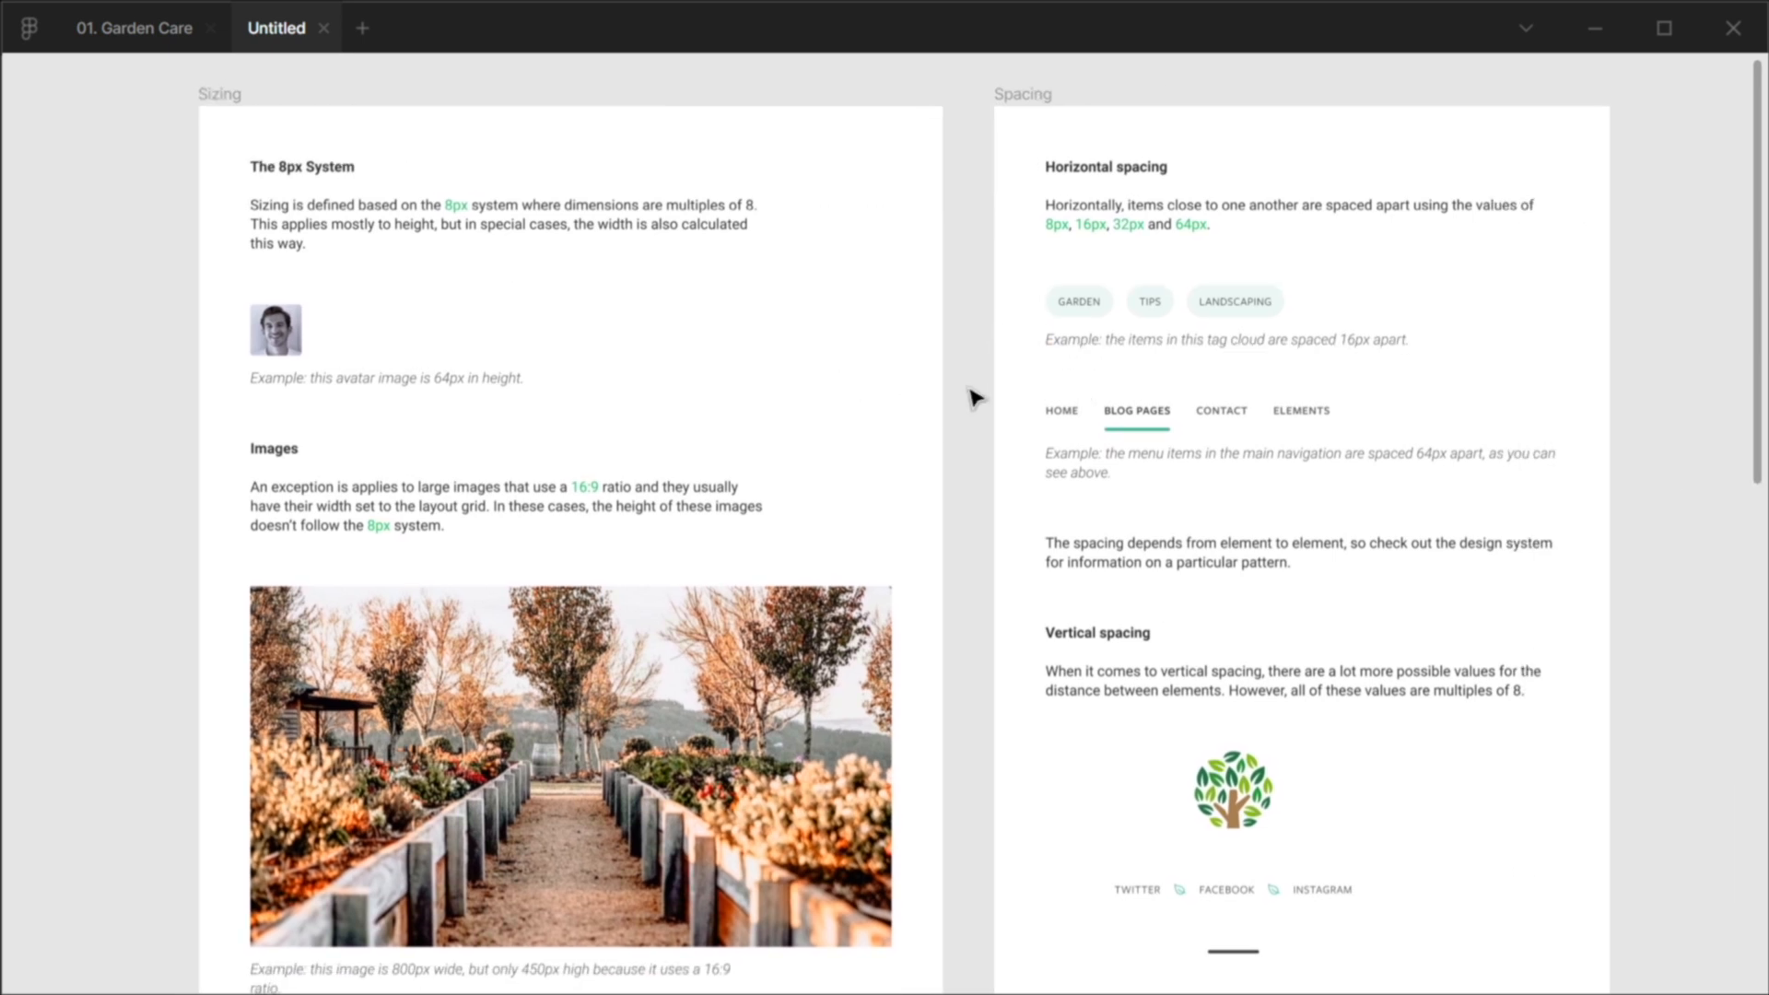